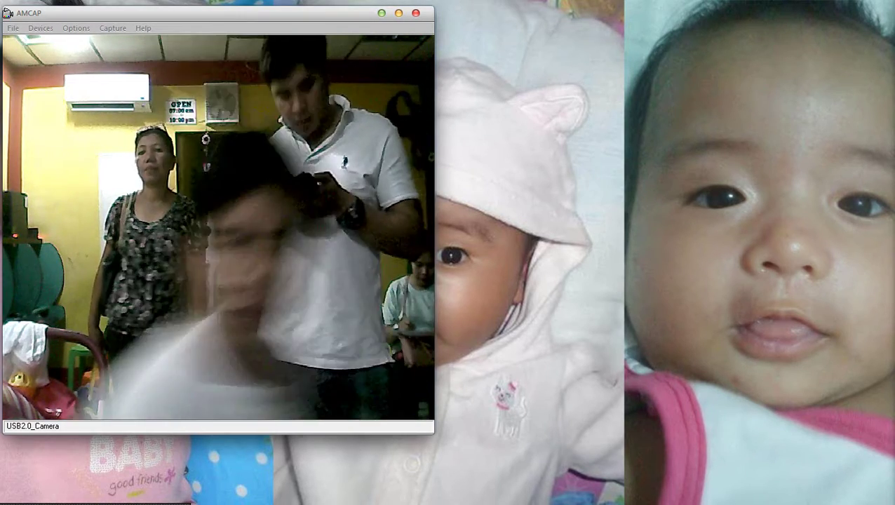
# Download the cost table and contract page photos from the Facebook photo viewer as JPGs.
pyautogui.hotkey('alt', 'Tab')
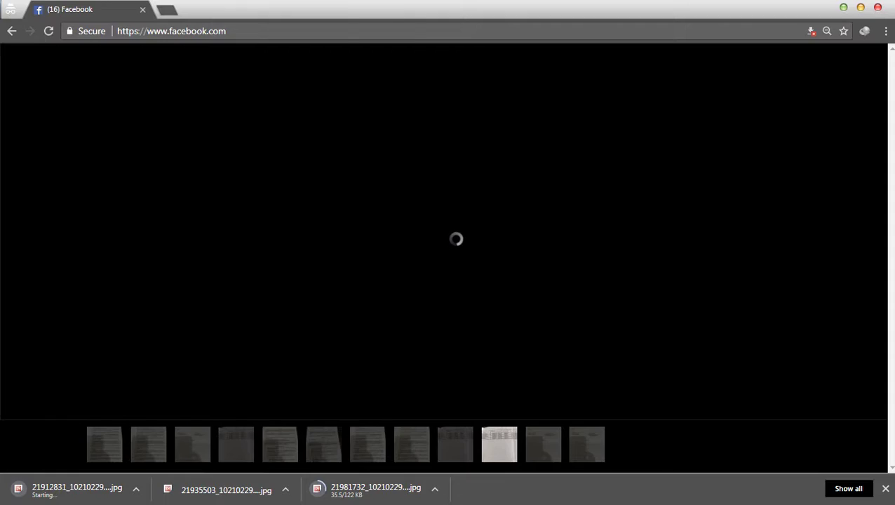
pyautogui.press('super+Down')
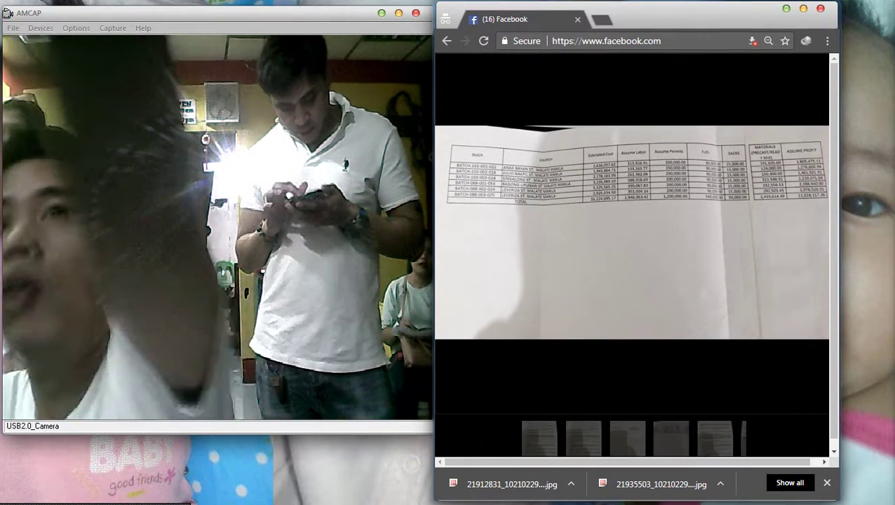
pyautogui.moveTo(877, 87)
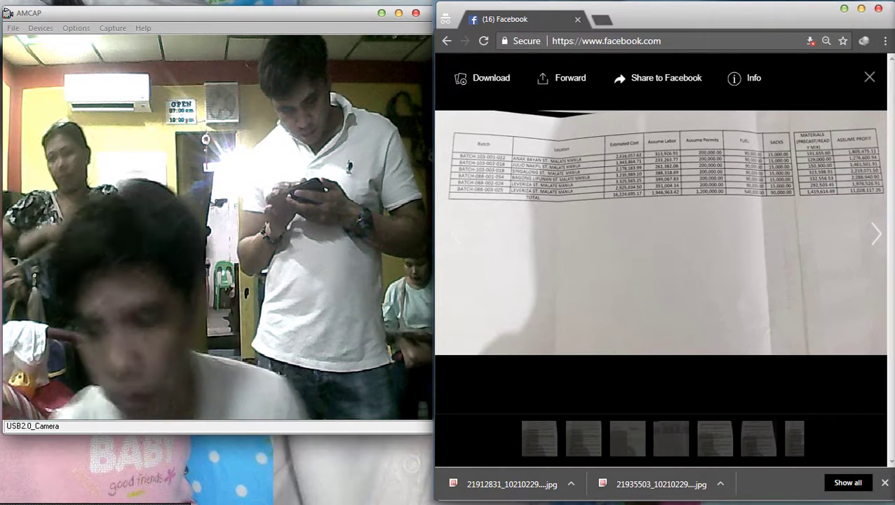
pyautogui.press('Right')
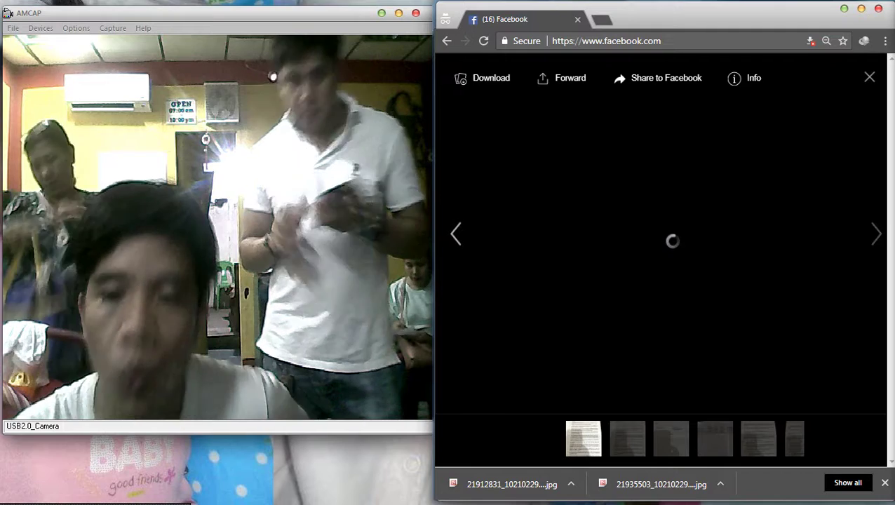
pyautogui.click(484, 78)
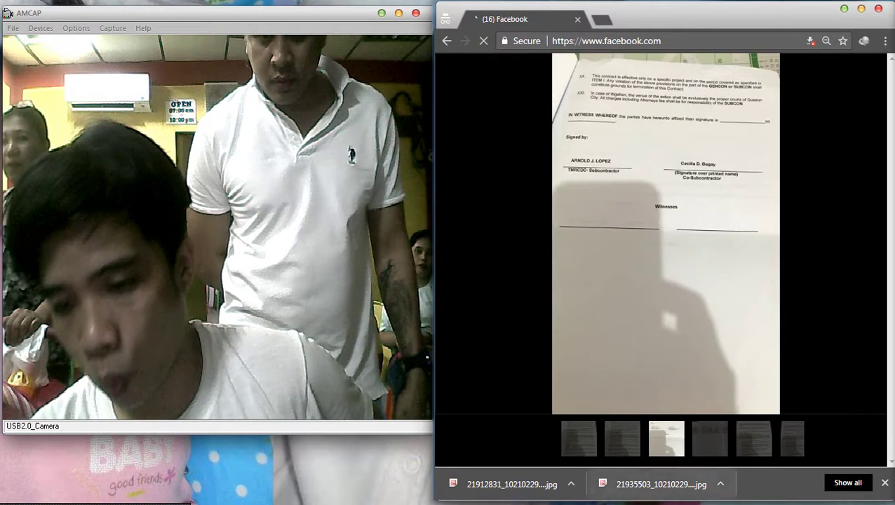
pyautogui.click(571, 484)
pyautogui.click(571, 484)
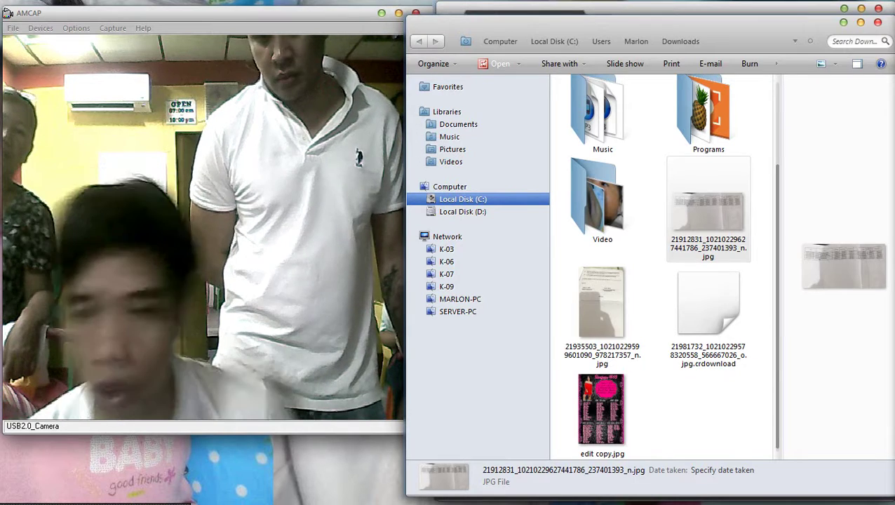
# Select the downloaded table and contract JPGs in Downloads, then return to the cost table photo in Facebook.
pyautogui.keyDown('ctrl'); pyautogui.click(602, 308); pyautogui.keyUp('ctrl')
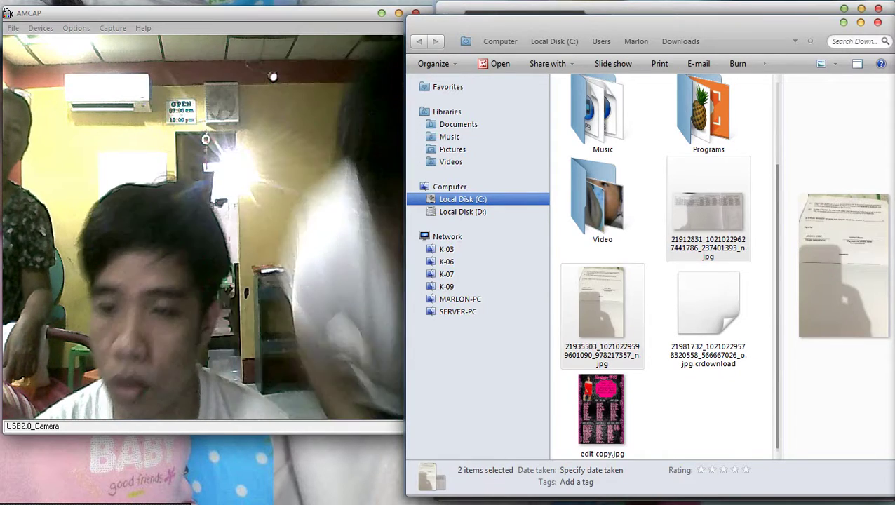
pyautogui.click(707, 211)
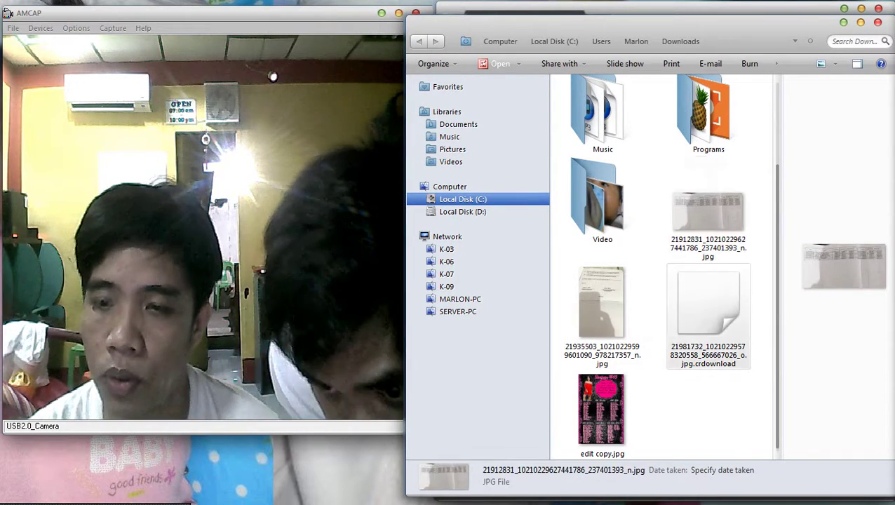
pyautogui.click(708, 309)
pyautogui.hotkey('alt', 'Tab')
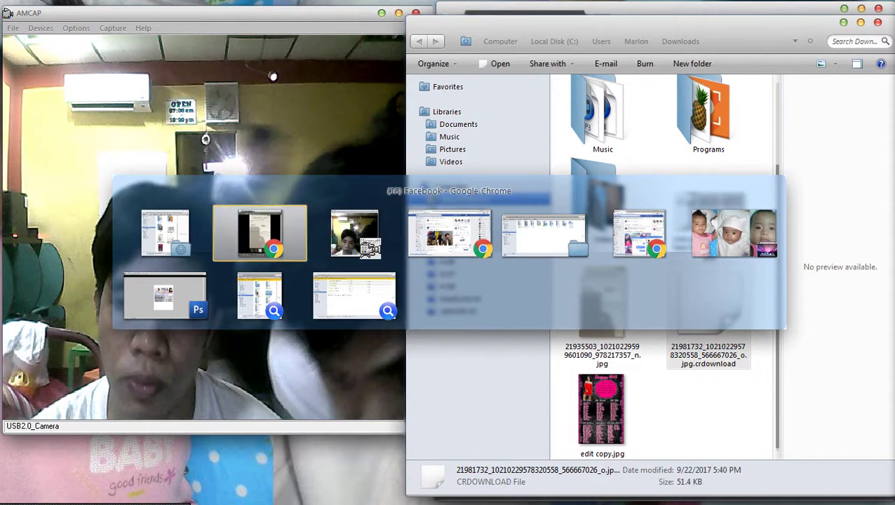
pyautogui.press('Left')
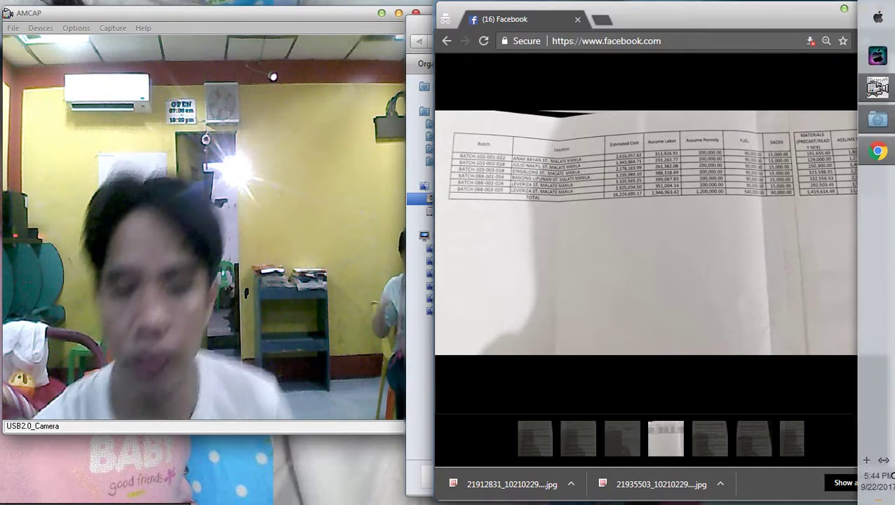
# Show the memorandum of agreement photo in the viewer and start downloading it.
pyautogui.click(666, 438)
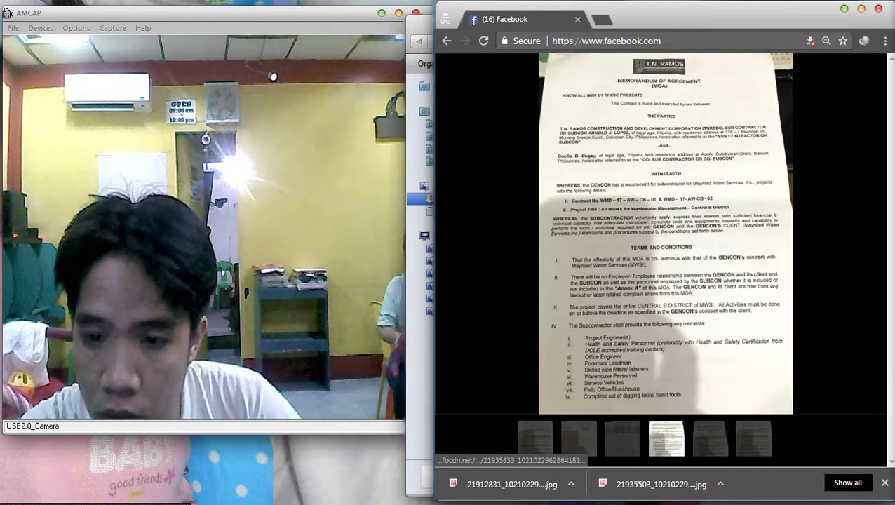
pyautogui.click(482, 78)
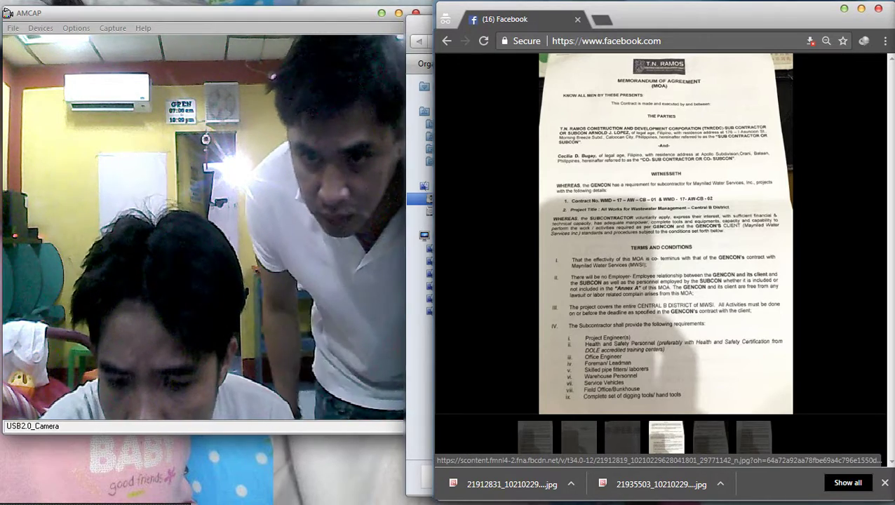
pyautogui.moveTo(482, 78)
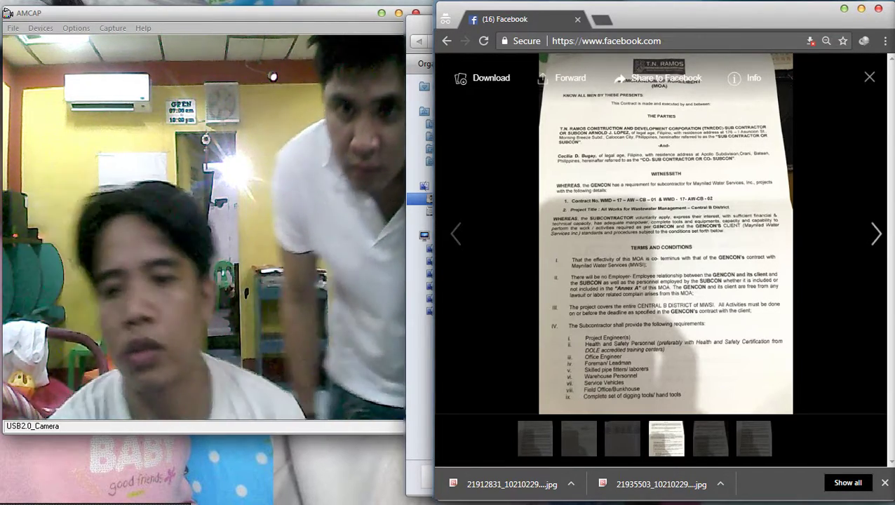
pyautogui.rightClick(615, 207)
# Save the MOA photo and the cost table photo as JPEGs in Documents.
pyautogui.click(659, 230)
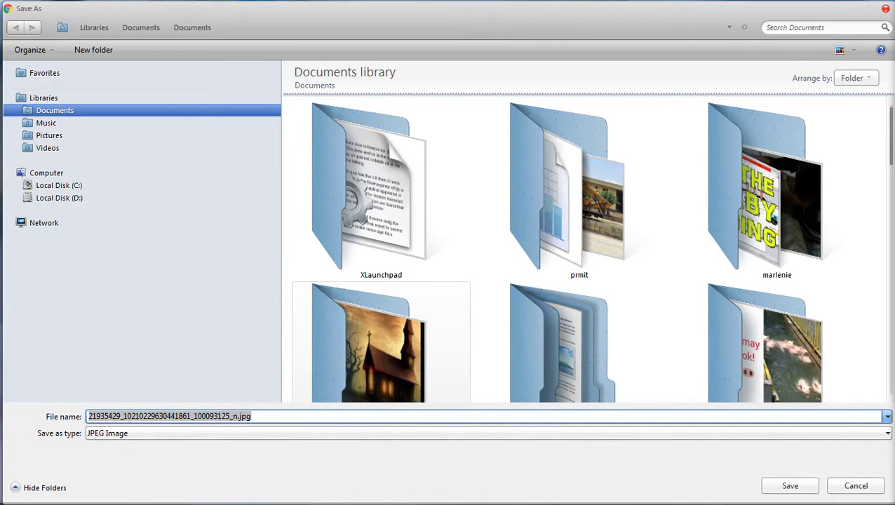
pyautogui.scroll(-10, 587, 249)
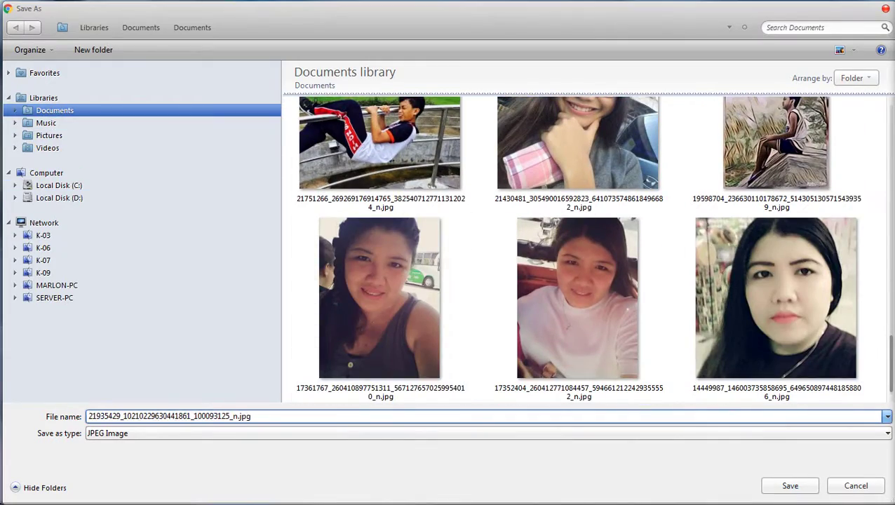
pyautogui.press('Return')
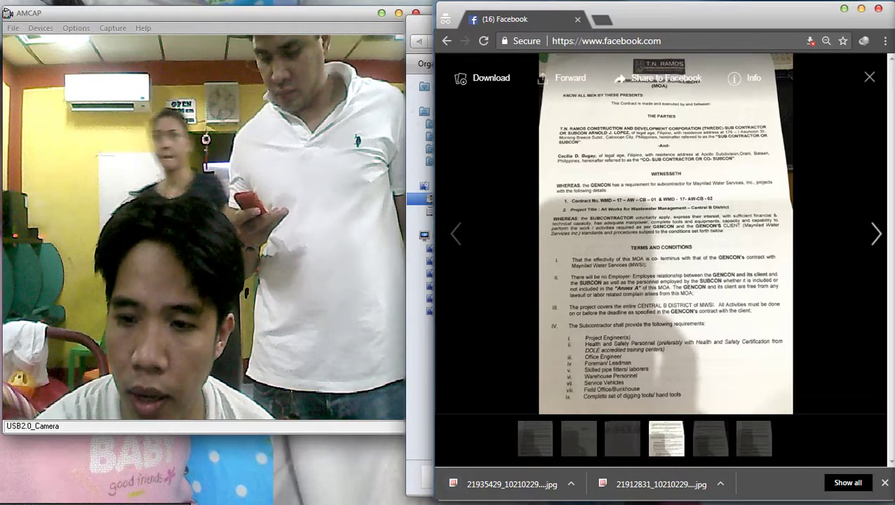
pyautogui.click(876, 234)
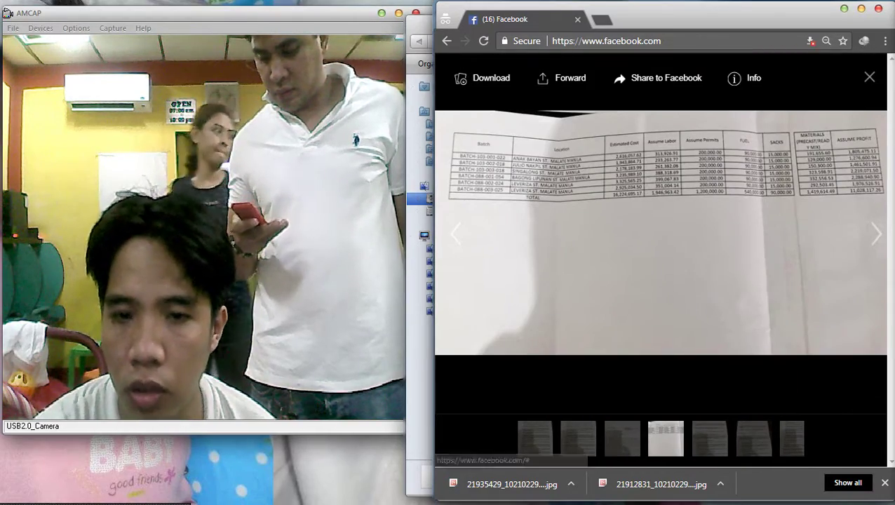
pyautogui.rightClick(612, 217)
pyautogui.click(645, 240)
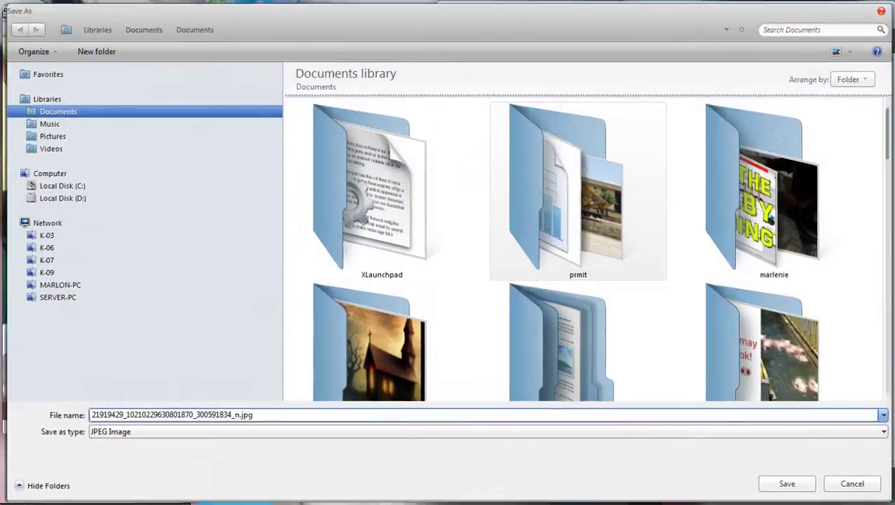
pyautogui.press('Return')
# Save the signature page and the next text page photos as JPEGs in Documents.
pyautogui.press('Right')
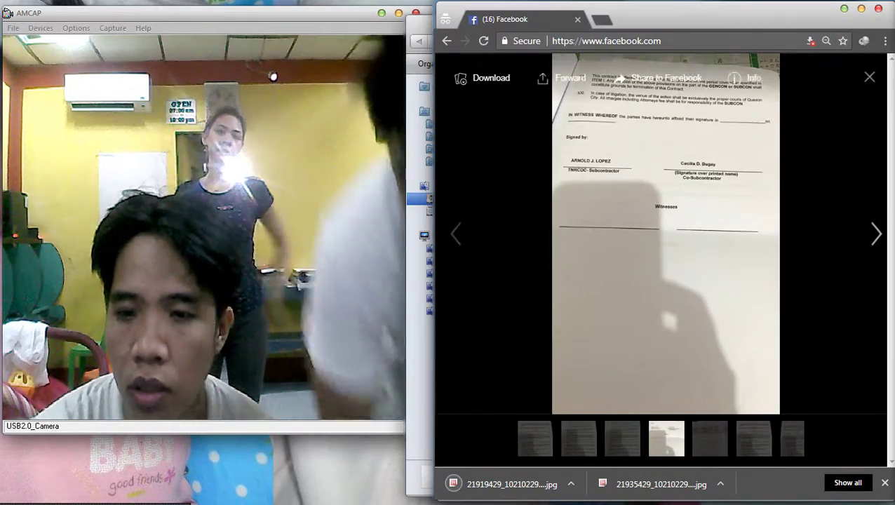
pyautogui.rightClick(684, 203)
pyautogui.click(708, 228)
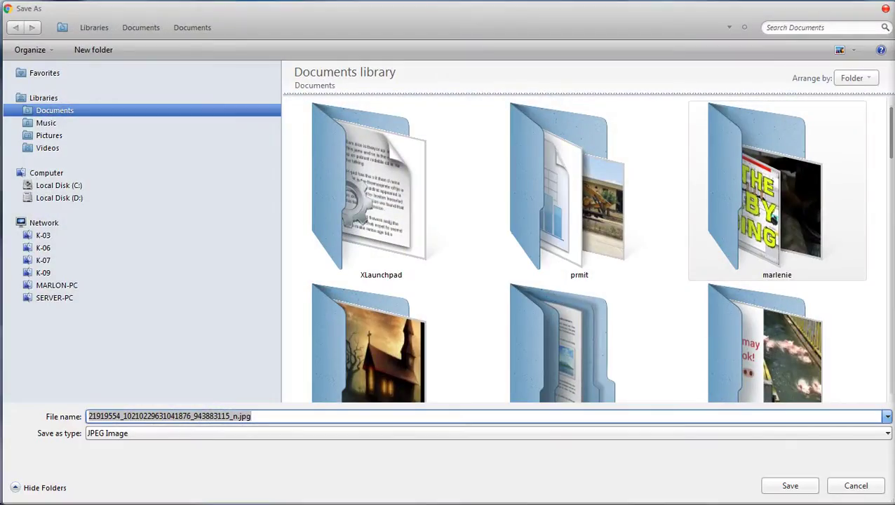
pyautogui.press('Return')
pyautogui.press('Right')
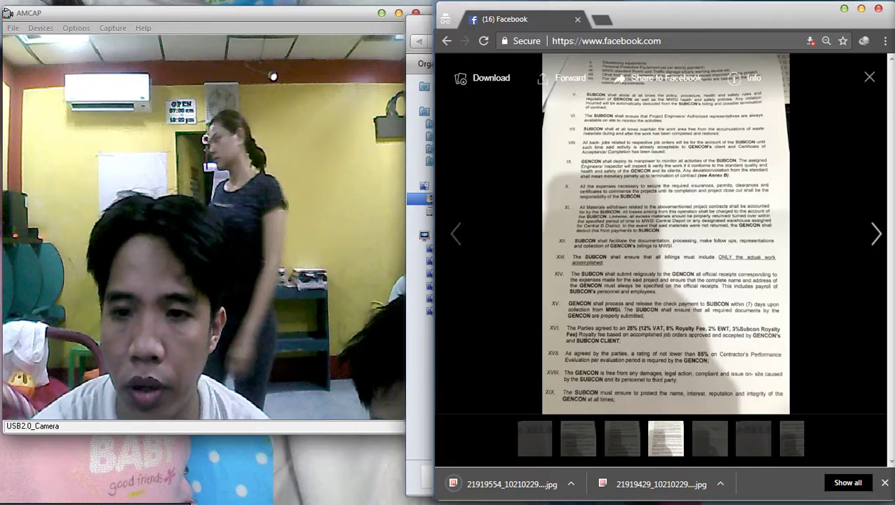
pyautogui.rightClick(620, 166)
pyautogui.click(645, 189)
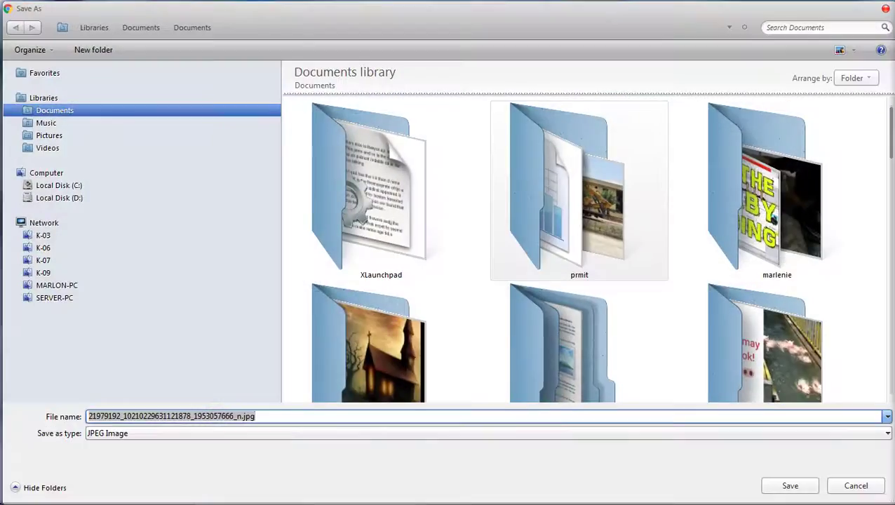
pyautogui.press('Return')
# Close the Computer window and open the Downloads folder.
pyautogui.press('Right')
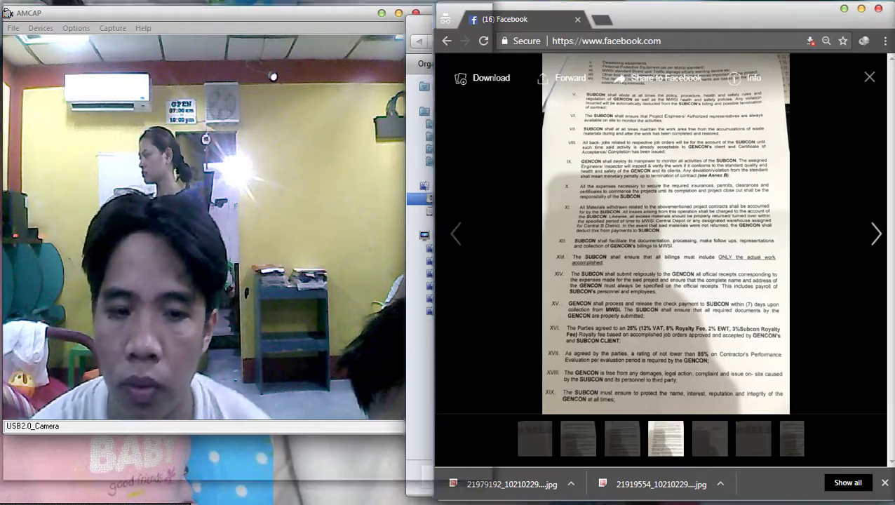
pyautogui.moveTo(421, 29); pyautogui.dragTo(353, 40)
pyautogui.click(809, 33)
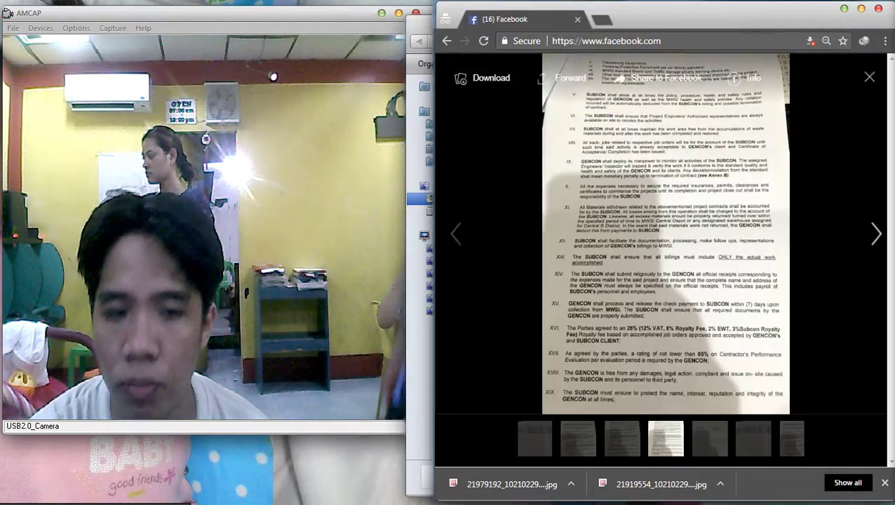
pyautogui.click(533, 468)
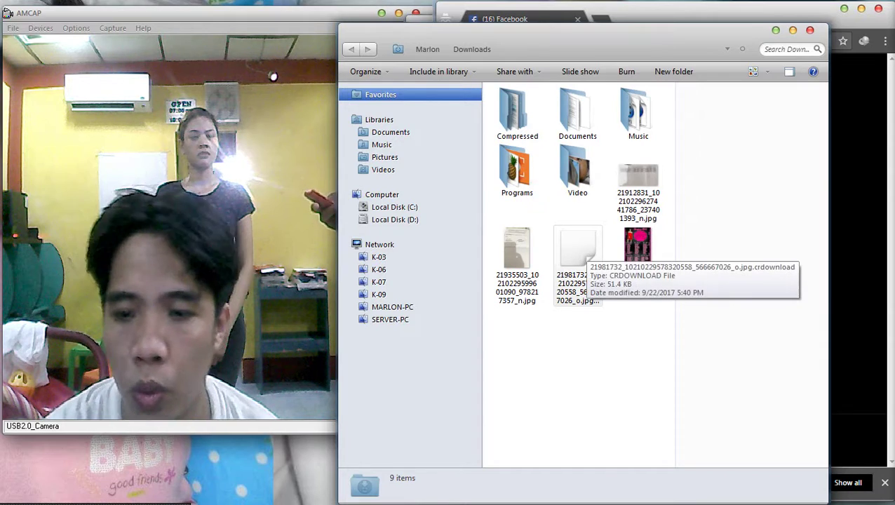
# Look over the downloaded contract photo and the partial crdownload file, then return to Facebook.
pyautogui.click(517, 256)
pyautogui.press('Left')
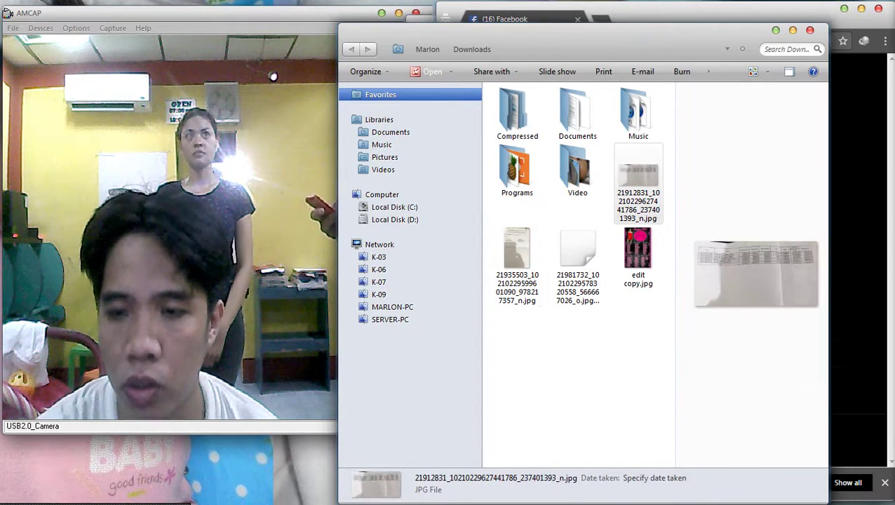
pyautogui.press('Right')
pyautogui.press('Right')
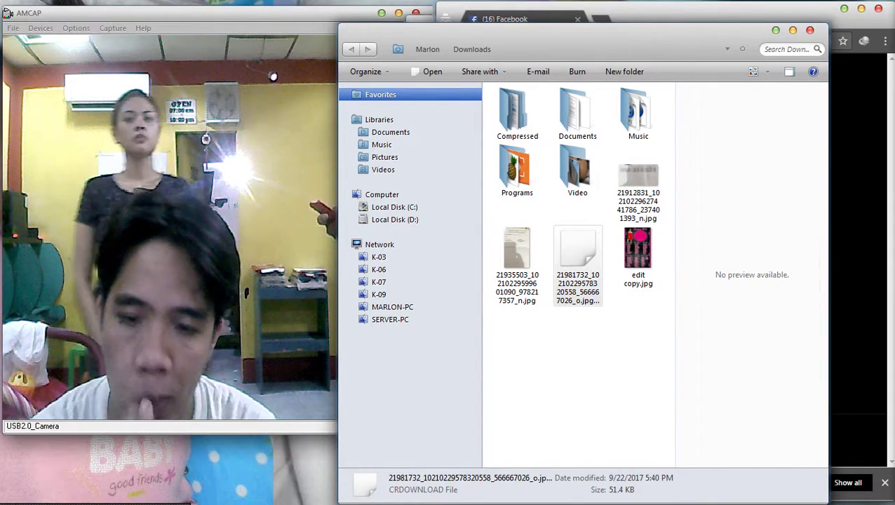
pyautogui.hotkey('alt', 'Tab')
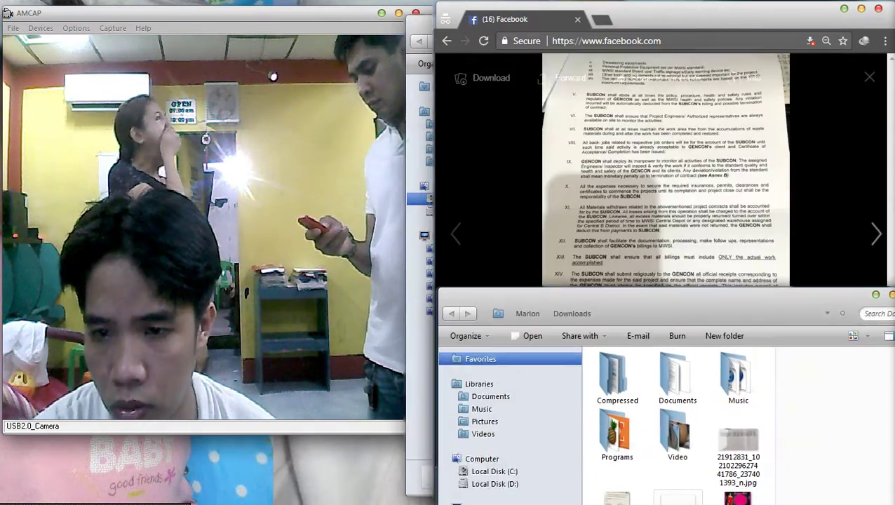
# Check the Documents library in Save image as for the contract photo, then cancel the save.
pyautogui.rightClick(685, 129)
pyautogui.click(737, 153)
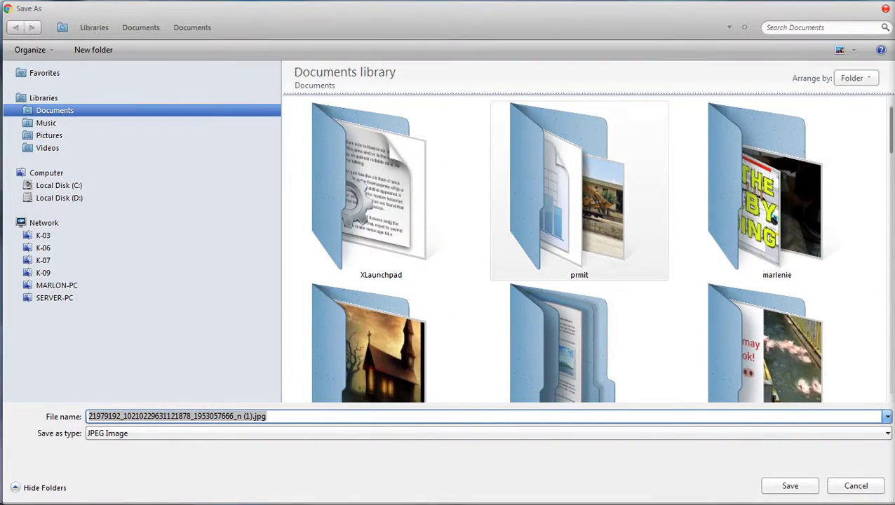
pyautogui.click(764, 189)
pyautogui.scroll(-10, 588, 249)
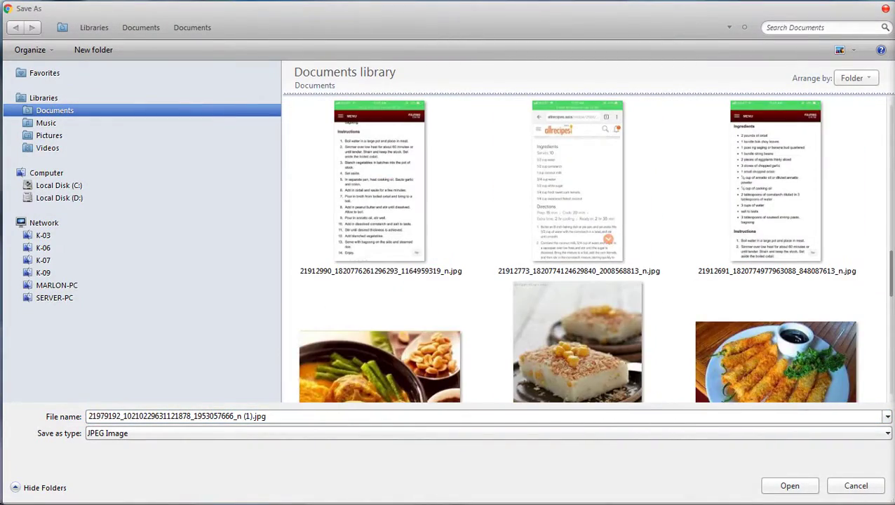
pyautogui.scroll(3, 588, 249)
pyautogui.scroll(3, 587, 249)
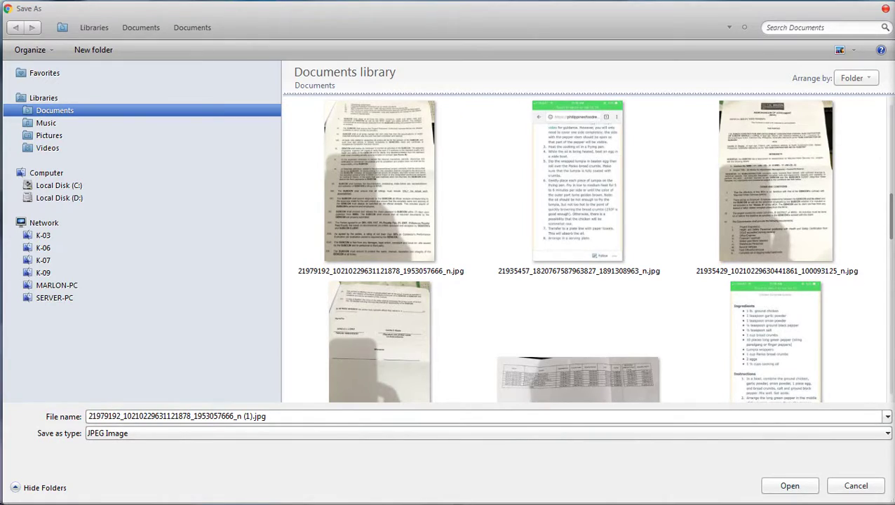
pyautogui.press('Return')
# Open a Computer window with Win+E, move it right, and go to the Documents library.
pyautogui.press('super+e')
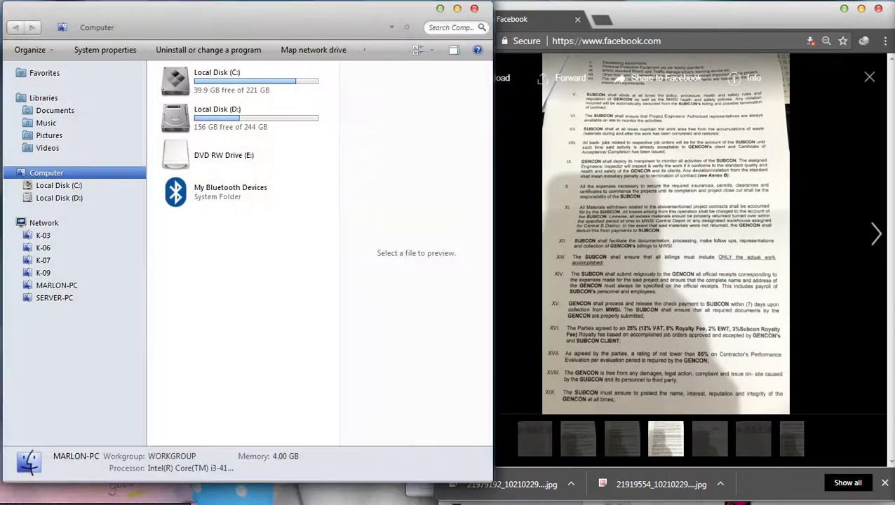
pyautogui.moveTo(246, 10); pyautogui.dragTo(664, 10)
pyautogui.click(477, 118)
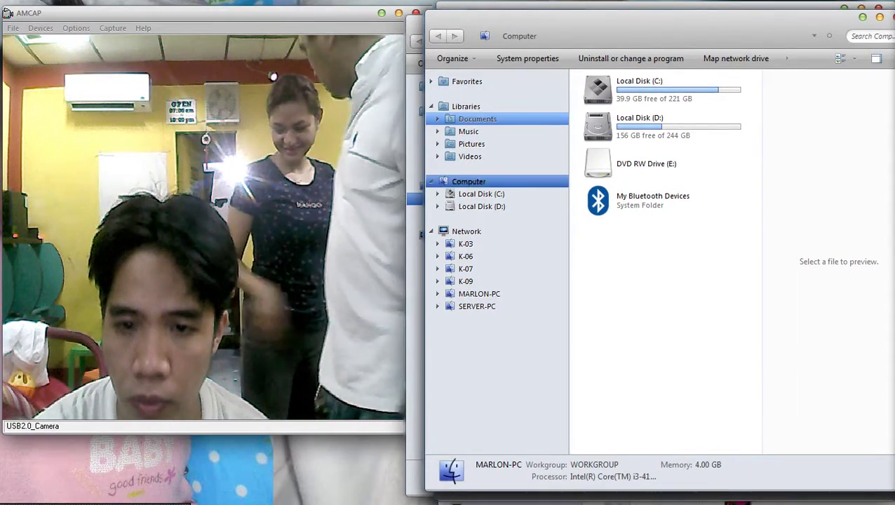
# Widen the Documents file list and scroll through it to find the contract photos.
pyautogui.click(655, 225)
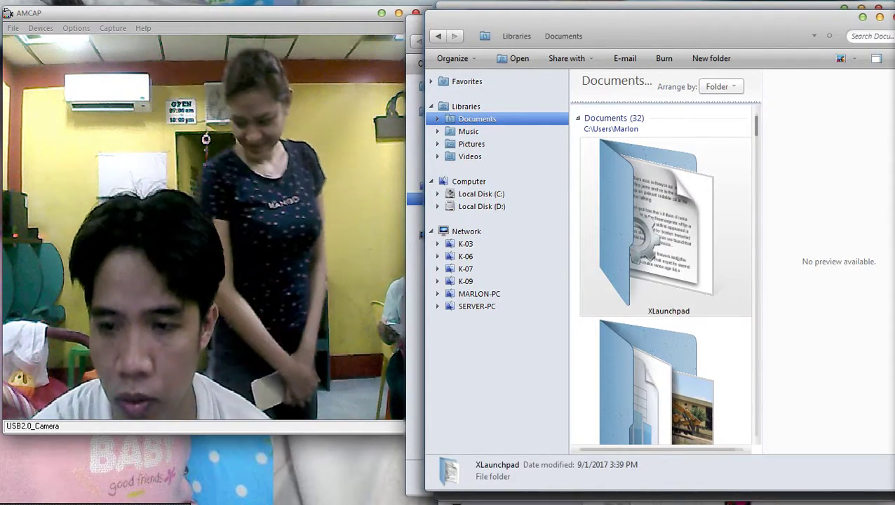
pyautogui.moveTo(761, 280); pyautogui.dragTo(891, 85)
pyautogui.click(769, 308)
pyautogui.scroll(-10, 757, 287)
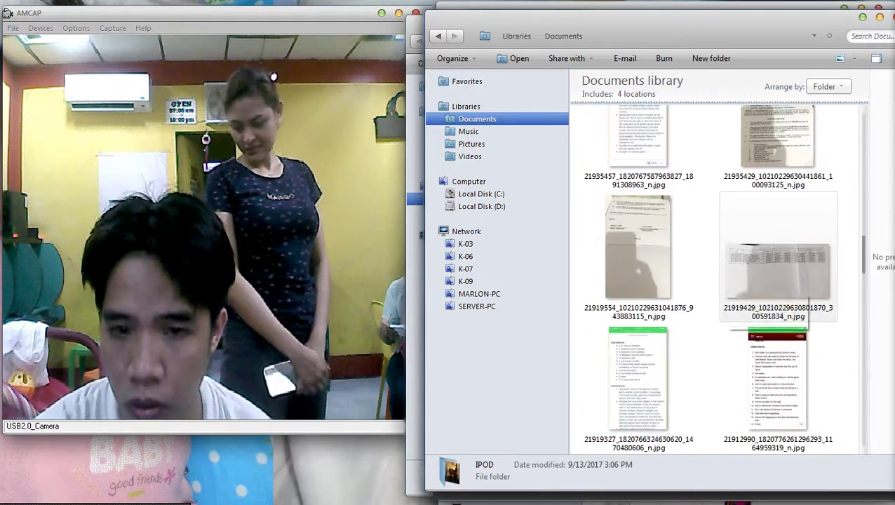
pyautogui.scroll(-5, 715, 280)
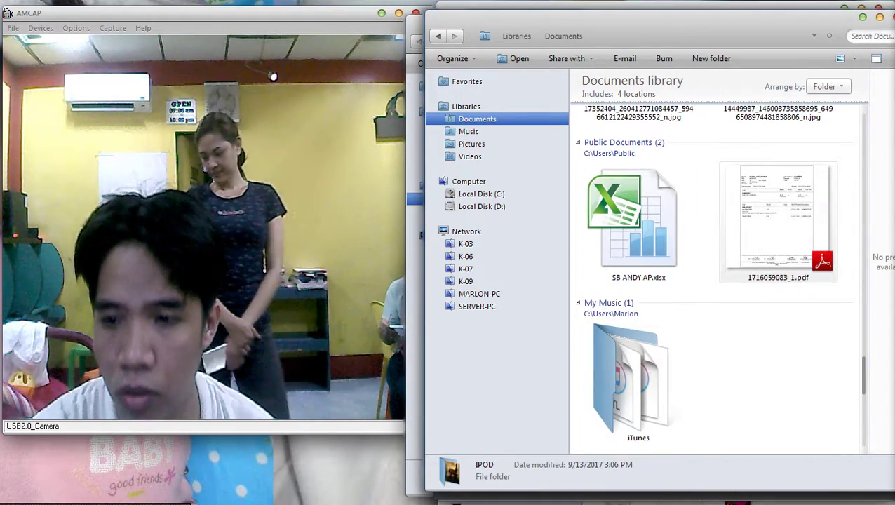
pyautogui.scroll(3, 716, 281)
pyautogui.scroll(8, 716, 280)
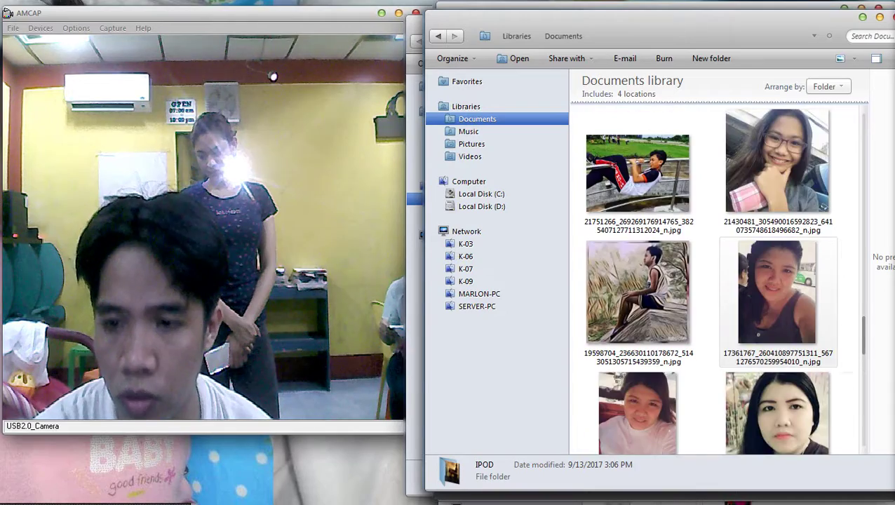
pyautogui.scroll(3, 716, 281)
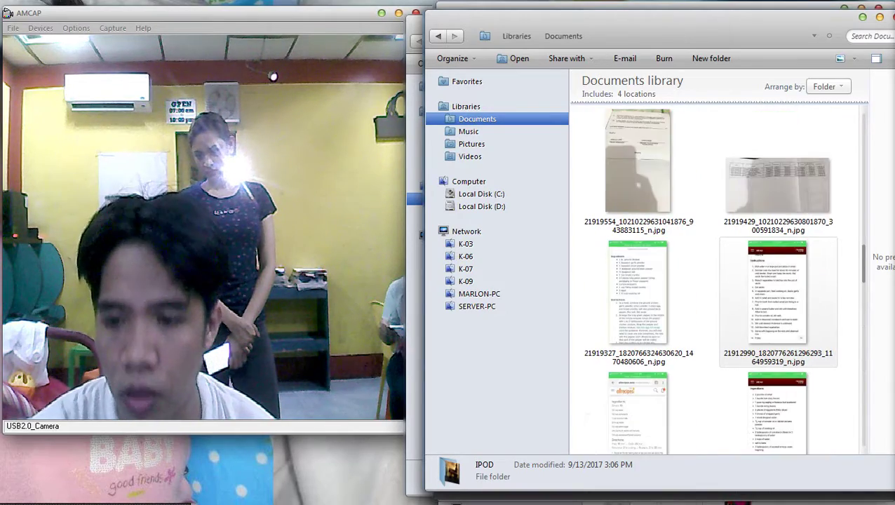
pyautogui.scroll(3, 715, 281)
# Select the four contract page photos and bring up their context menu.
pyautogui.click(639, 294)
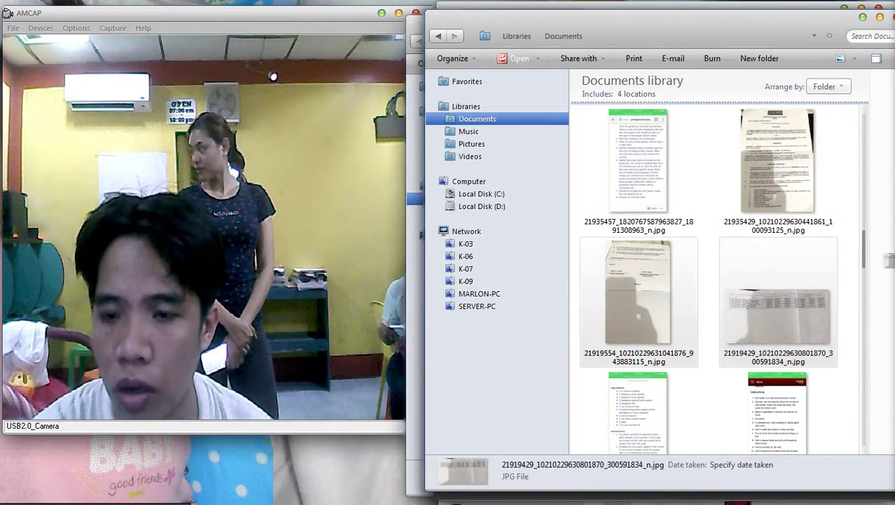
pyautogui.keyDown('ctrl'); pyautogui.click(777, 161); pyautogui.keyUp('ctrl')
pyautogui.keyDown('ctrl'); pyautogui.click(777, 302); pyautogui.keyUp('ctrl')
pyautogui.scroll(3, 715, 280)
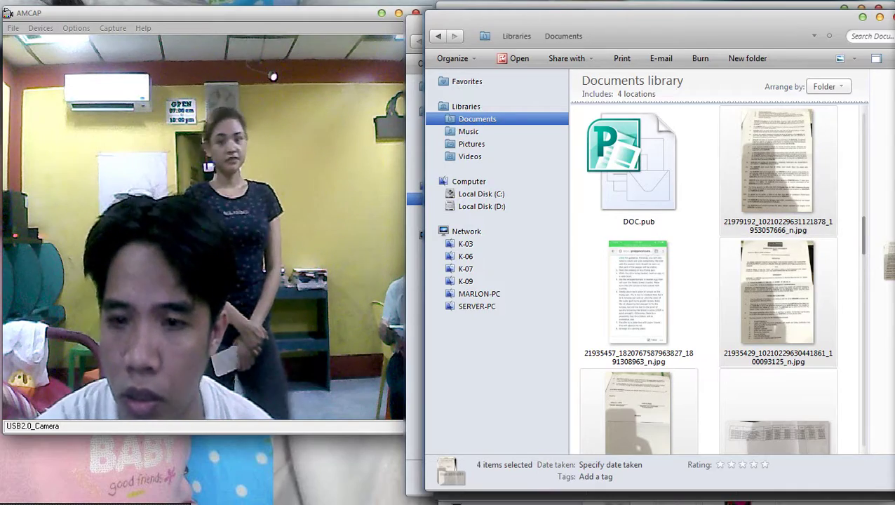
pyautogui.rightClick(710, 152)
# Print the four contract photos on the EPSON T60 with Fit picture to frame turned off.
pyautogui.click(740, 219)
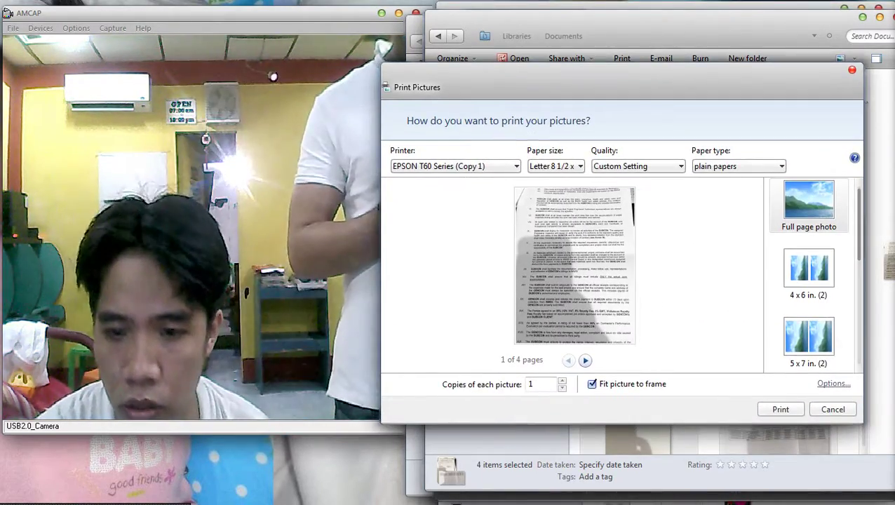
pyautogui.click(591, 383)
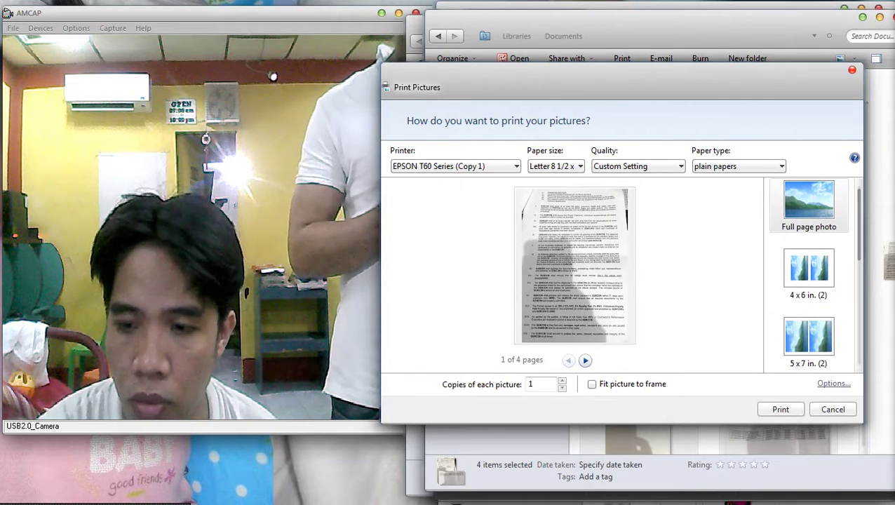
pyautogui.click(834, 383)
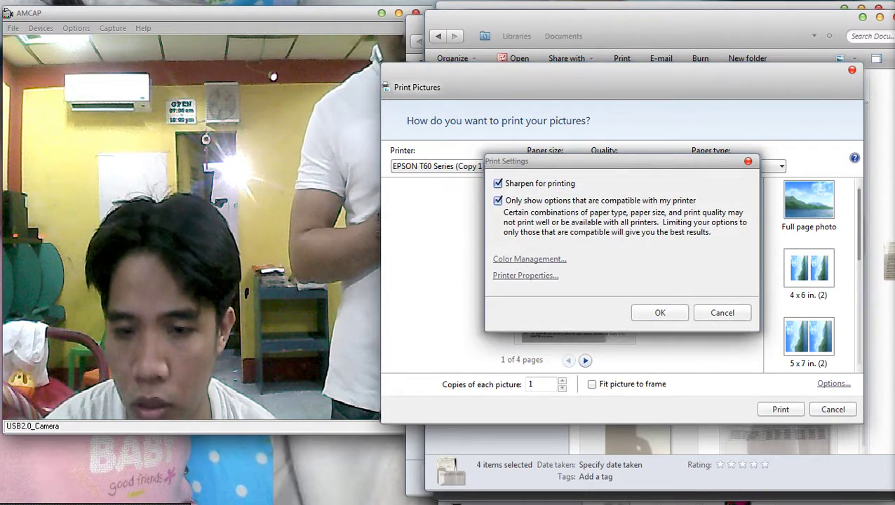
pyautogui.press('Return')
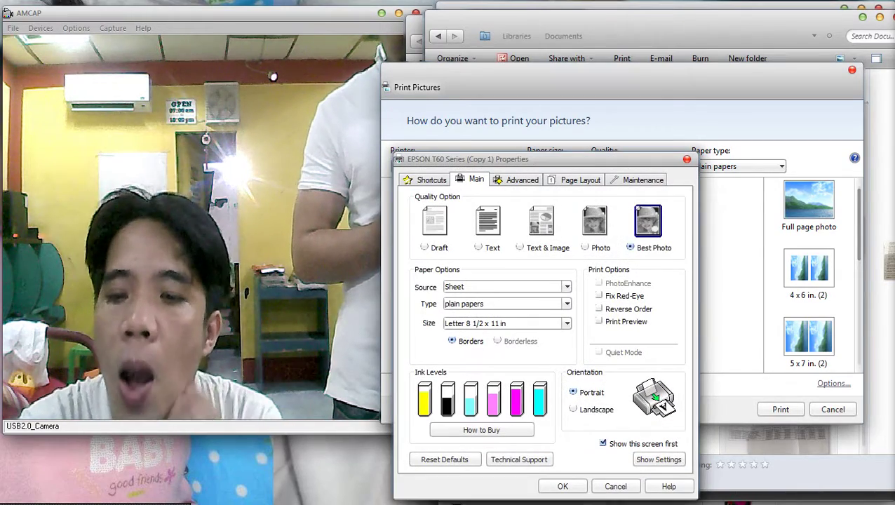
pyautogui.press('Return')
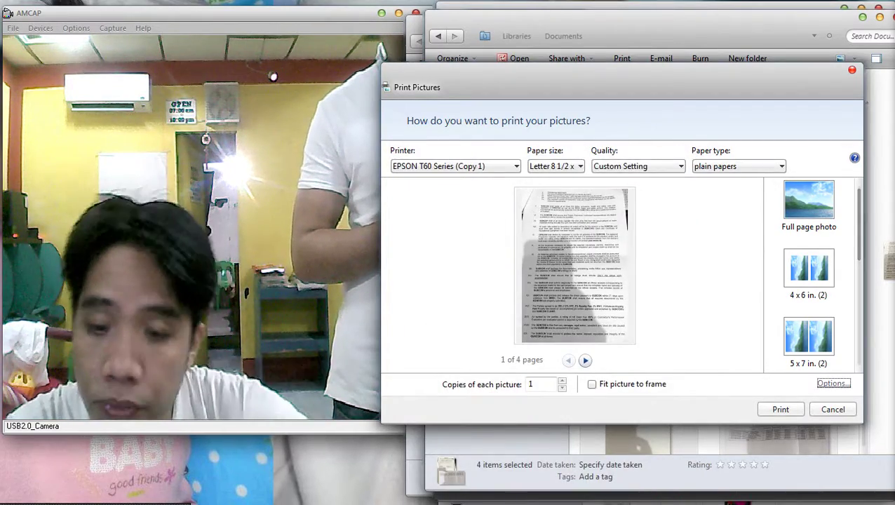
pyautogui.press('Return')
pyautogui.press('Return')
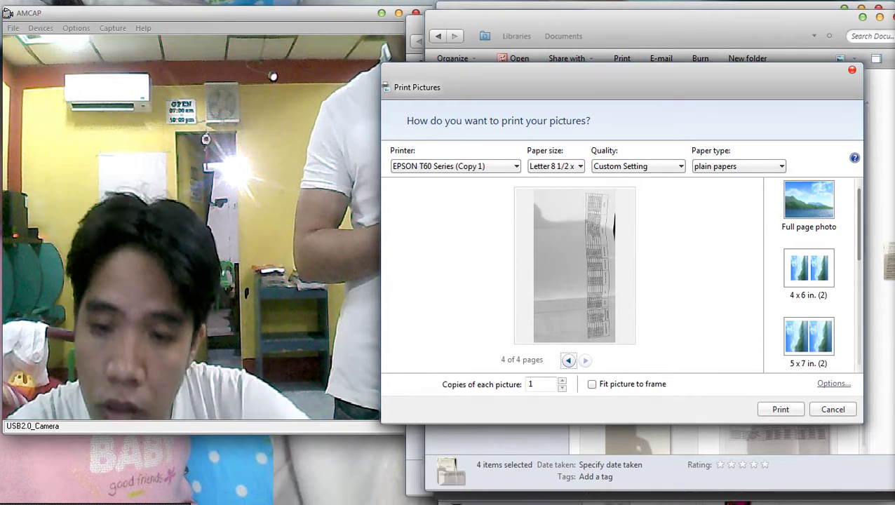
pyautogui.press('Return')
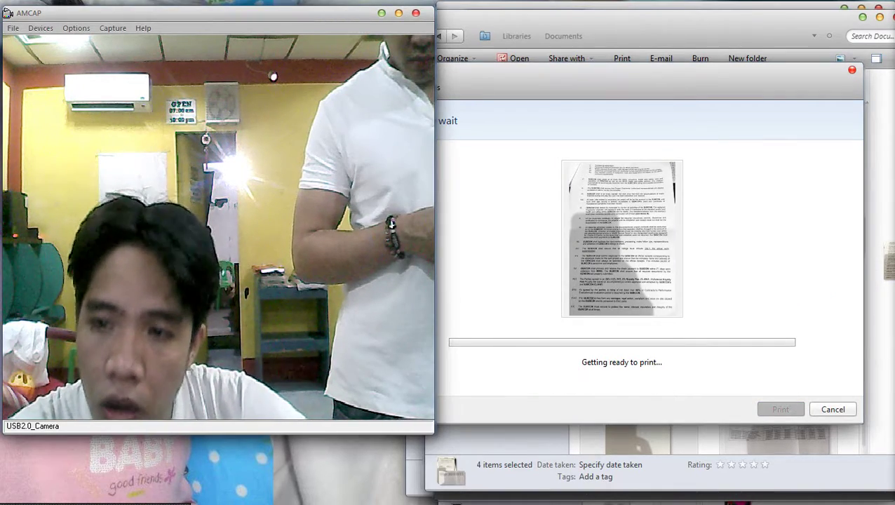
# Confirm the pending Facebook friend requests and open a newly accepted friend's profile.
pyautogui.click(887, 211)
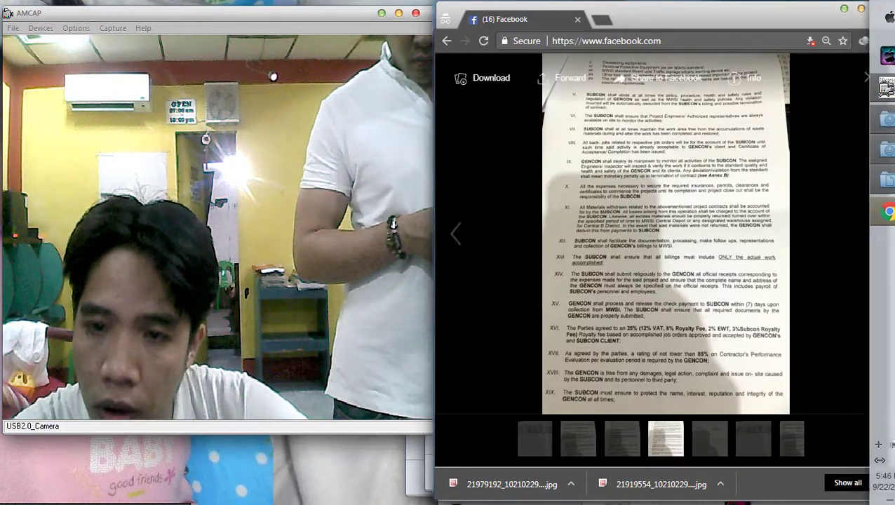
pyautogui.press('Escape')
pyautogui.click(791, 66)
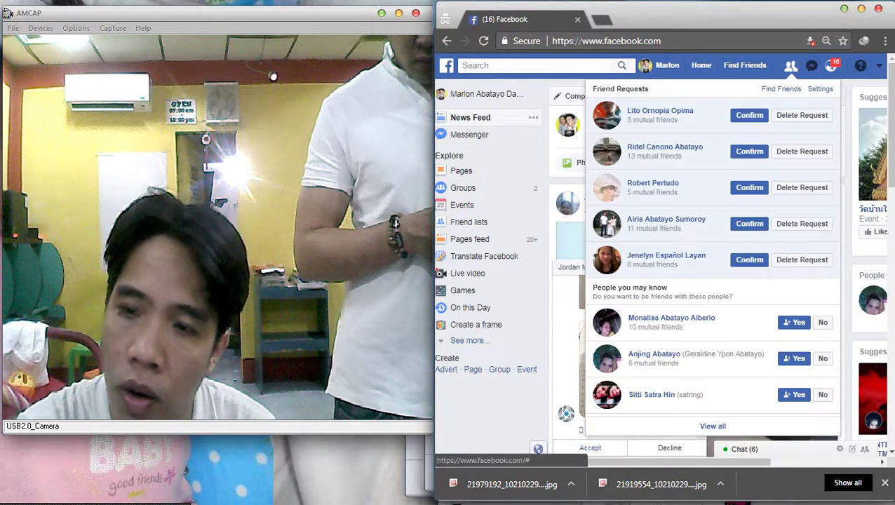
pyautogui.click(749, 115)
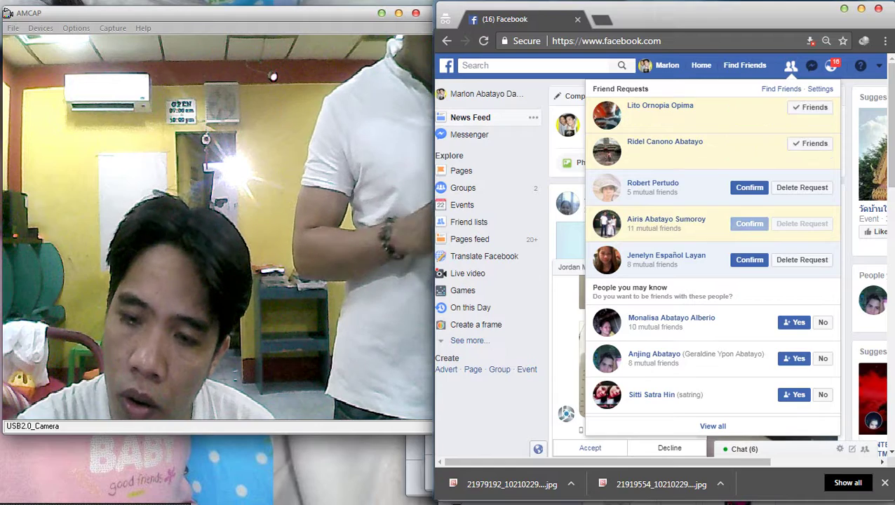
pyautogui.click(749, 259)
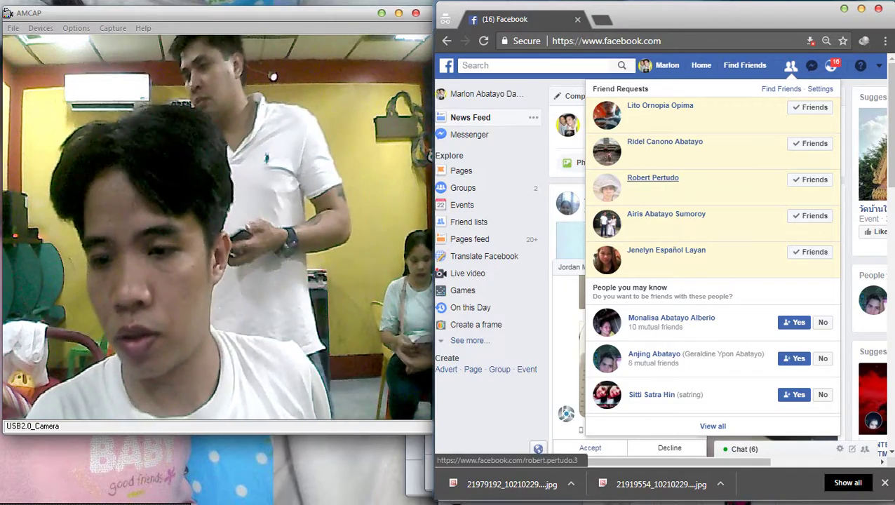
pyautogui.click(653, 178)
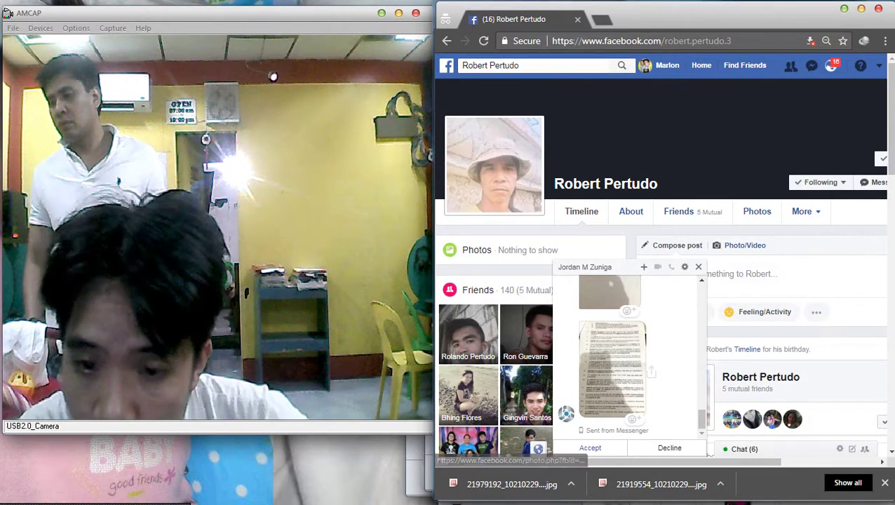
pyautogui.click(494, 164)
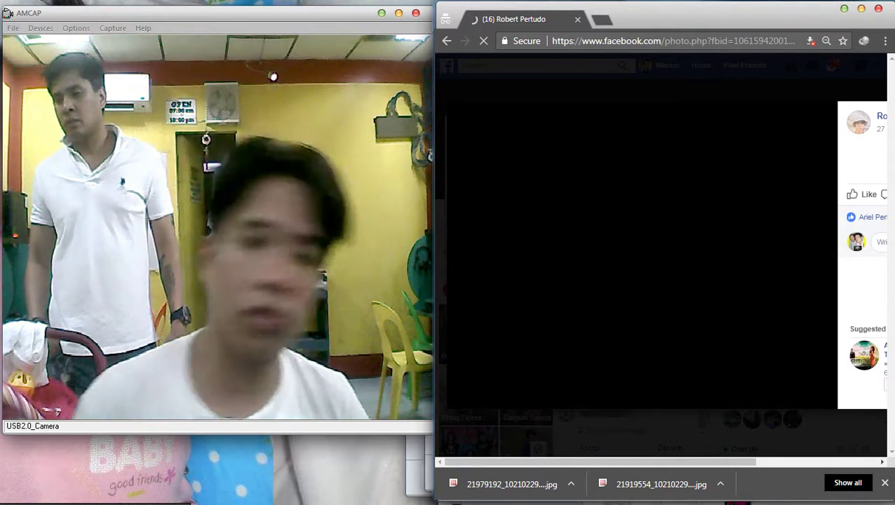
pyautogui.press('Escape')
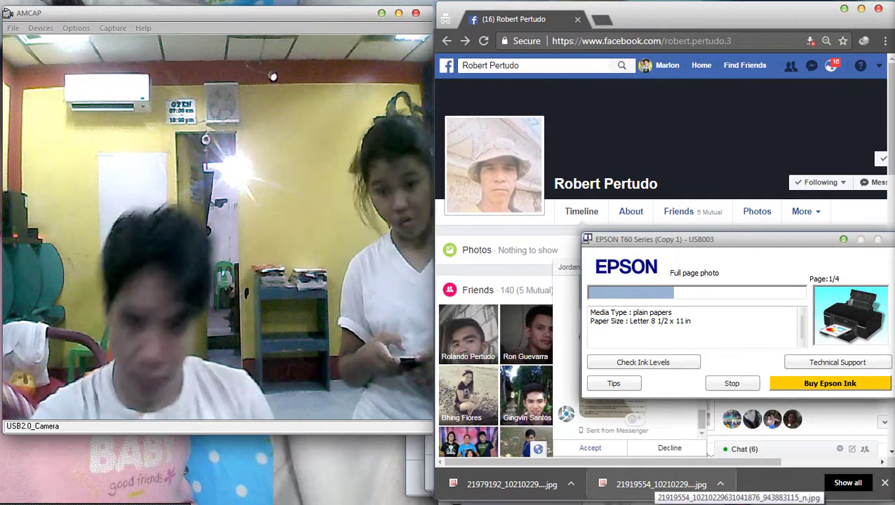
# Open Local Disk (C:) in Explorer, then maximize and minimize the window.
pyautogui.click(876, 116)
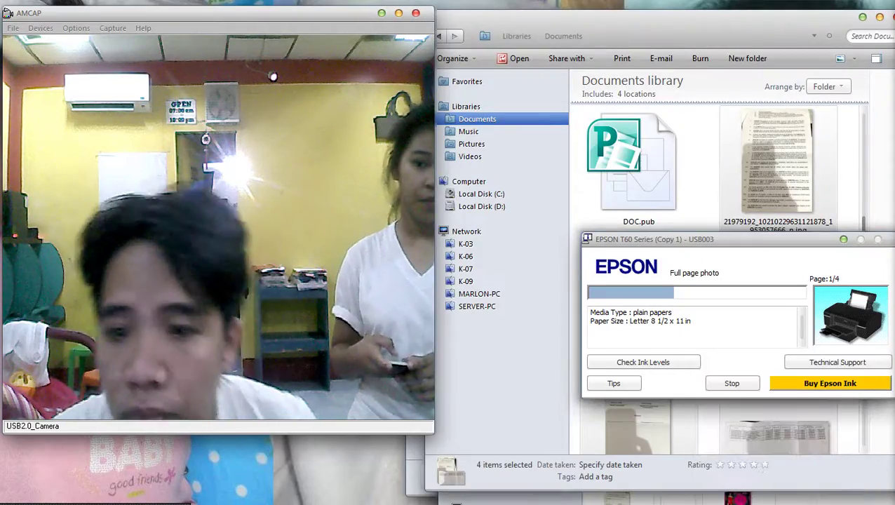
pyautogui.click(481, 193)
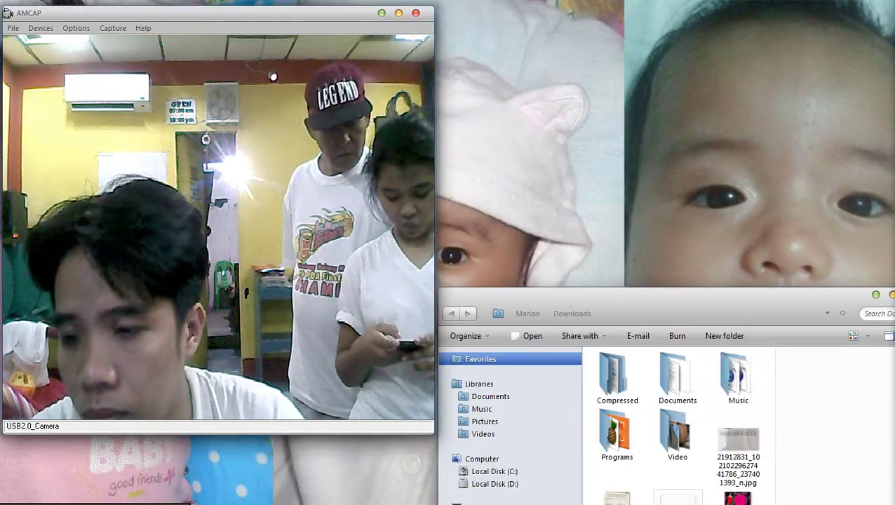
pyautogui.press('super+Up')
pyautogui.press('super+Down')
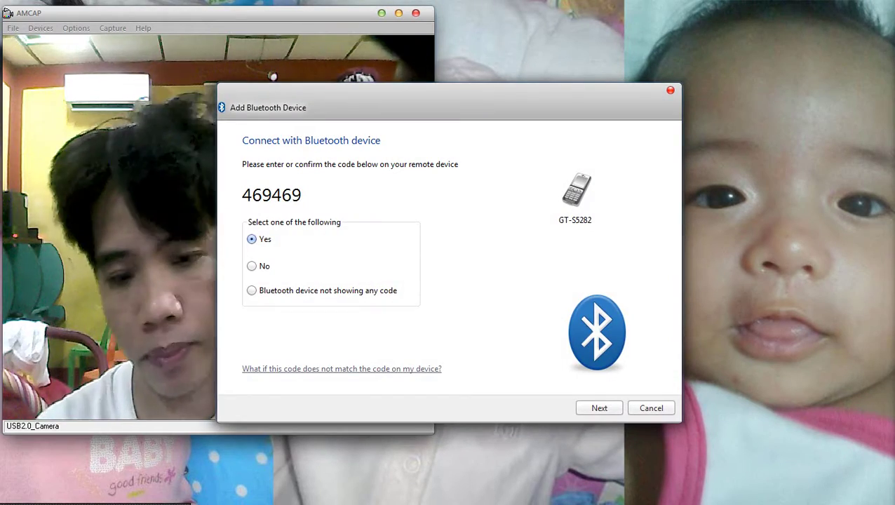
# Confirm the matching code and finish pairing the GT-S5282 phone with the computer.
pyautogui.press('Return')
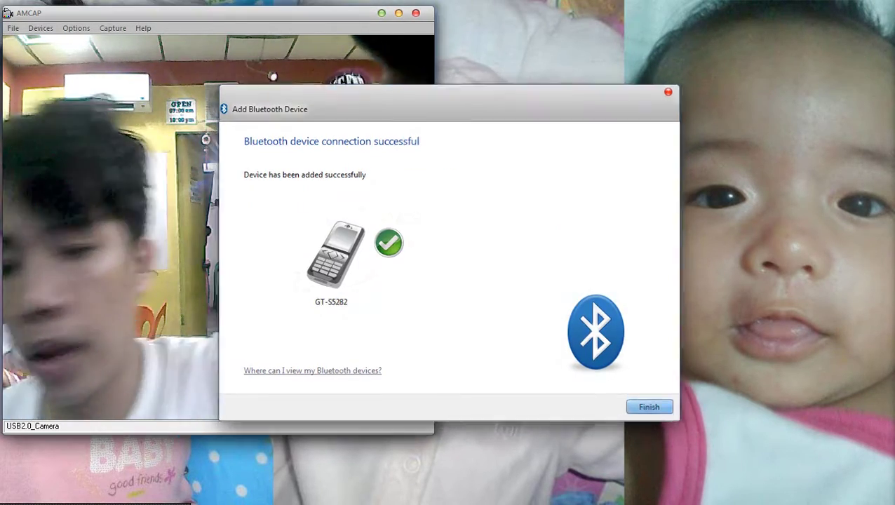
pyautogui.press('Return')
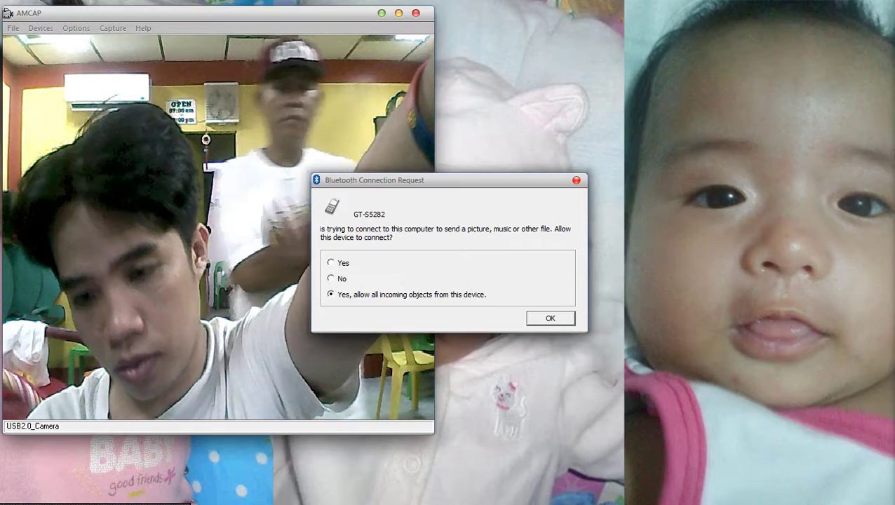
# Accept the phone's incoming photos and open C:\BluetoothExchangeFolder in Explorer.
pyautogui.press('Return')
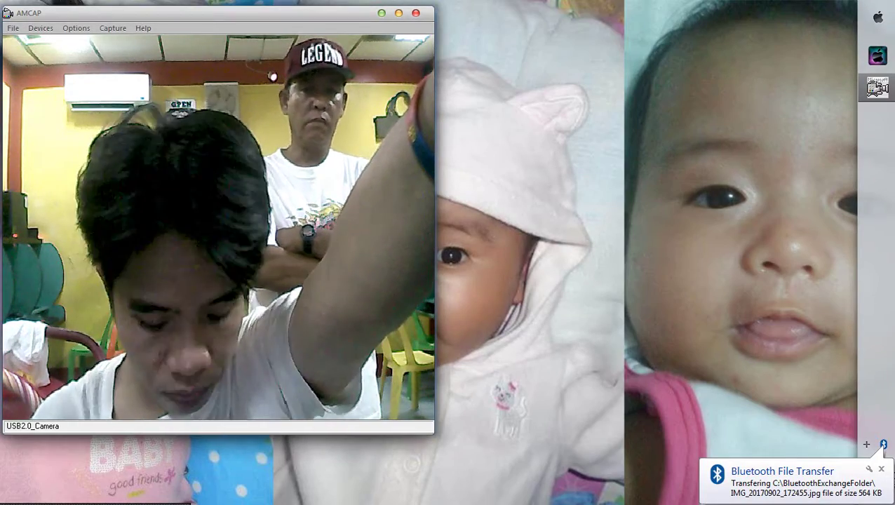
pyautogui.press('super+e')
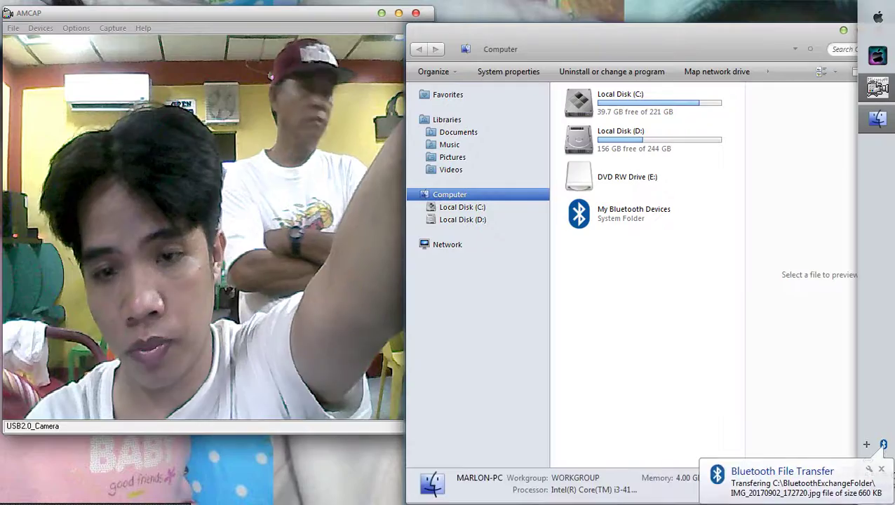
pyautogui.press('Down')
pyautogui.press('Return')
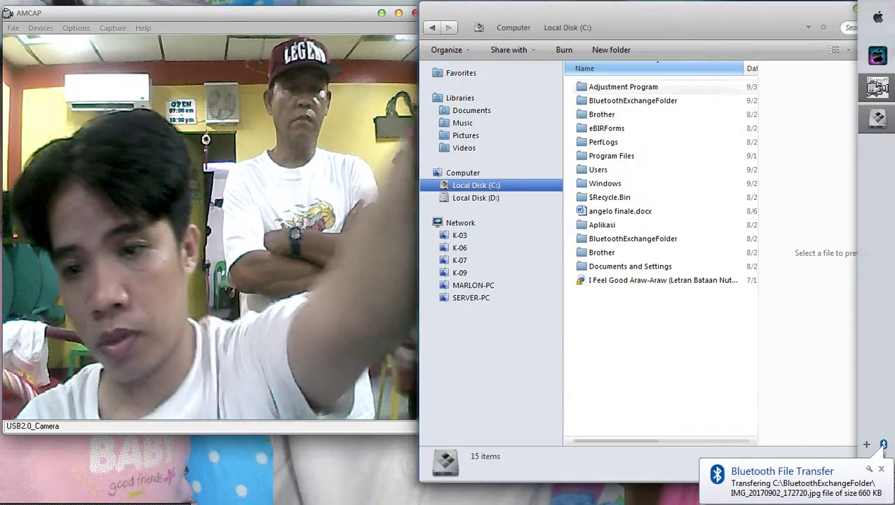
pyautogui.click(633, 101)
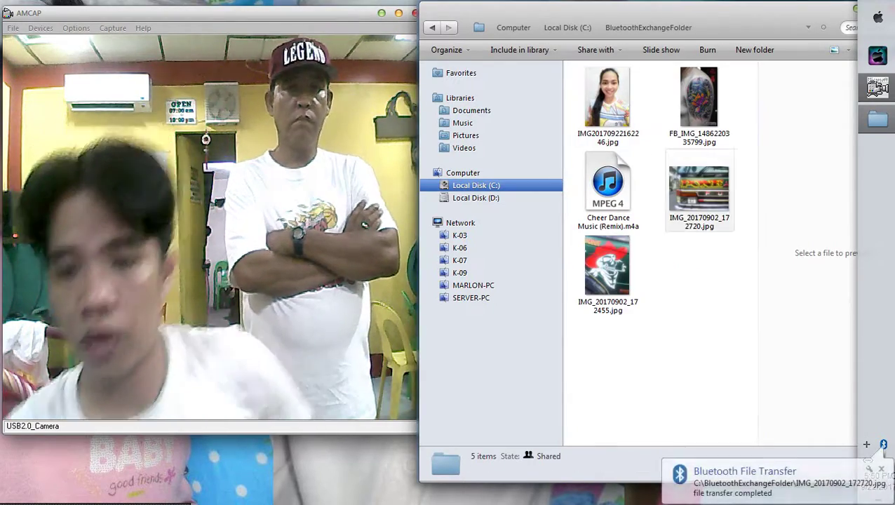
# Select IMG_20170902_172455.jpg and IMG_20170902_172720.jpg and bring up Print Pictures for them.
pyautogui.click(607, 273)
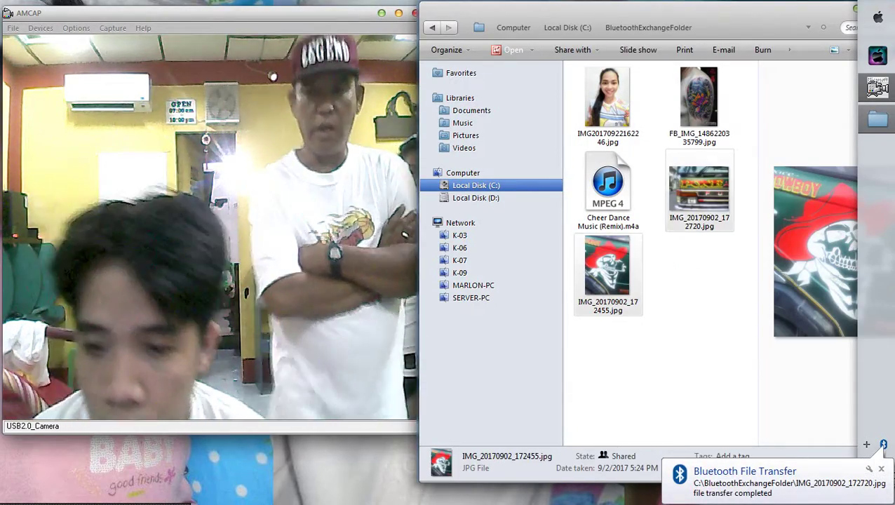
pyautogui.keyDown('ctrl'); pyautogui.click(668, 191); pyautogui.keyUp('ctrl')
pyautogui.rightClick(667, 191)
pyautogui.click(691, 243)
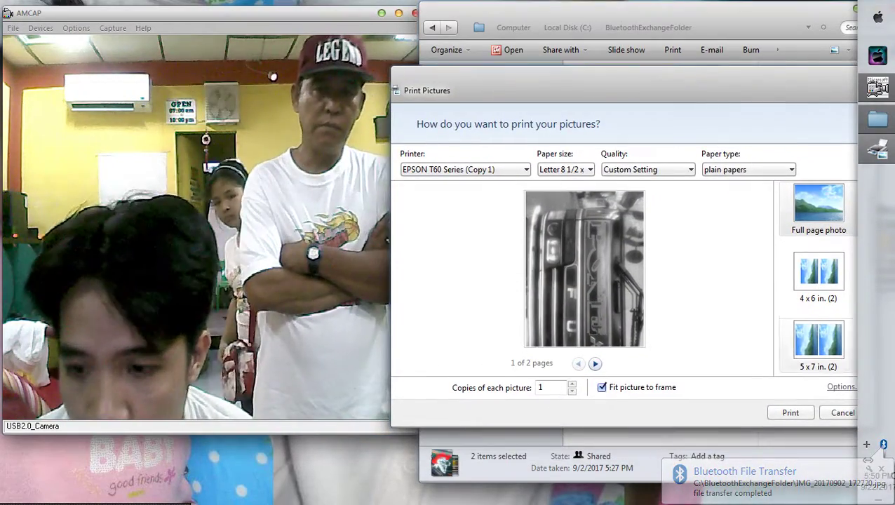
# Review the EPSON T60 printer properties and turn off Fit picture to frame.
pyautogui.click(842, 388)
pyautogui.click(535, 278)
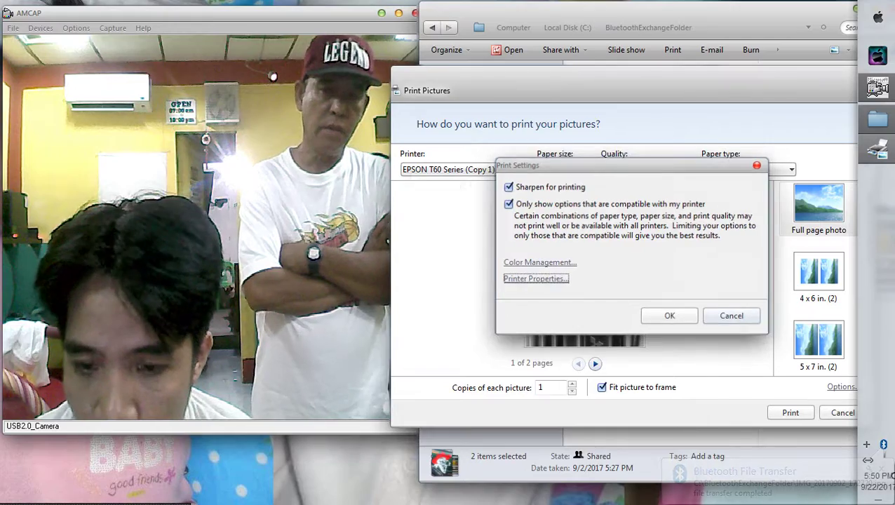
pyautogui.hotkey('ctrl', 'Tab')
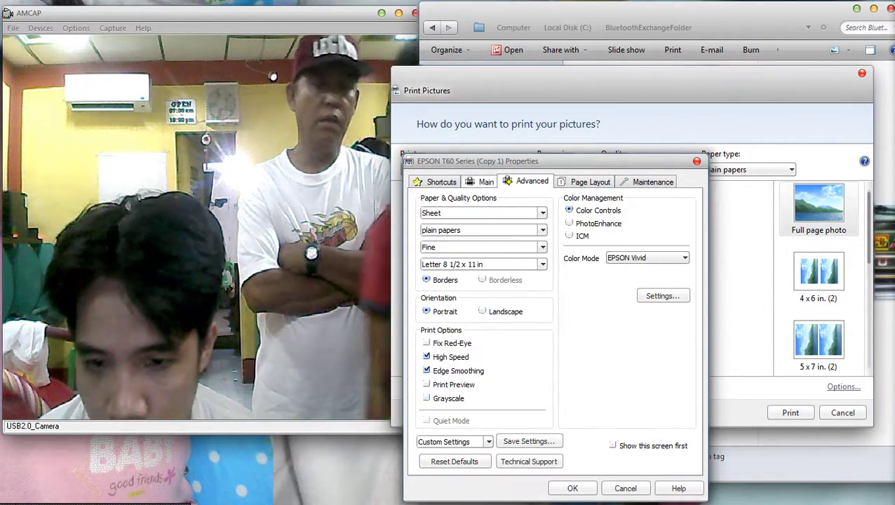
pyautogui.click(483, 182)
pyautogui.press('Return')
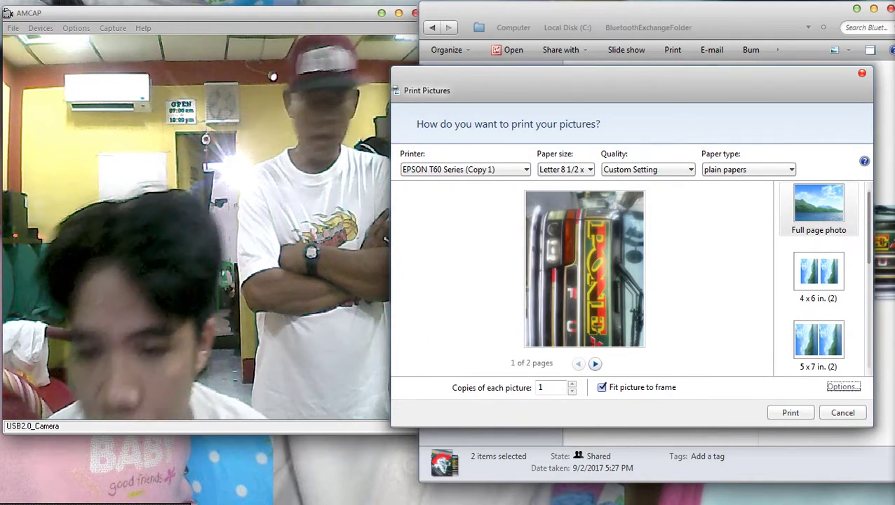
pyautogui.click(594, 363)
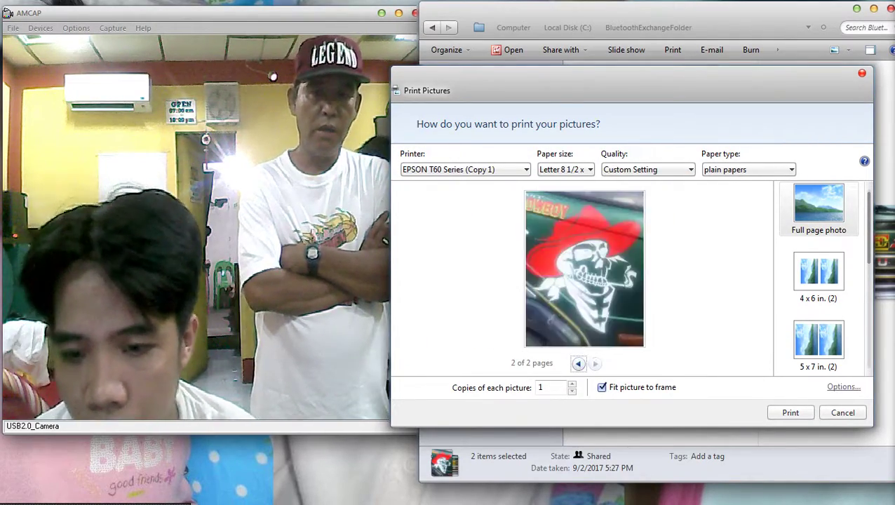
pyautogui.click(601, 387)
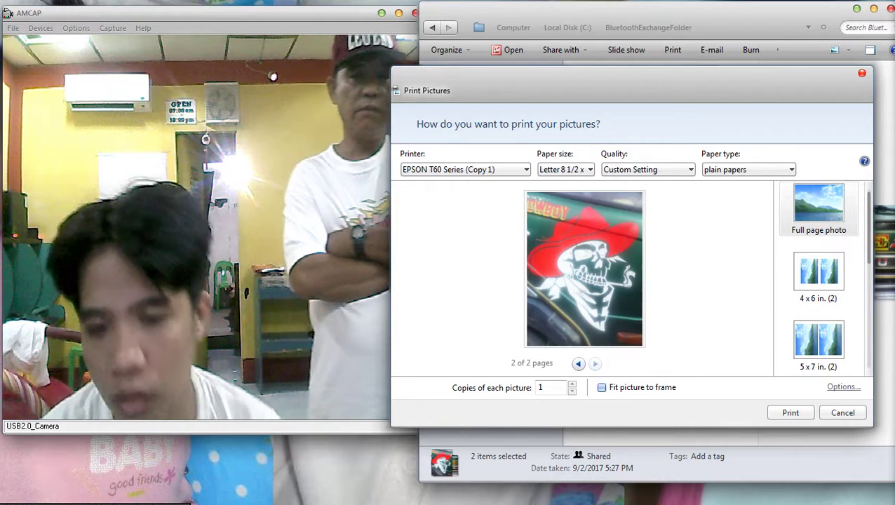
pyautogui.click(578, 363)
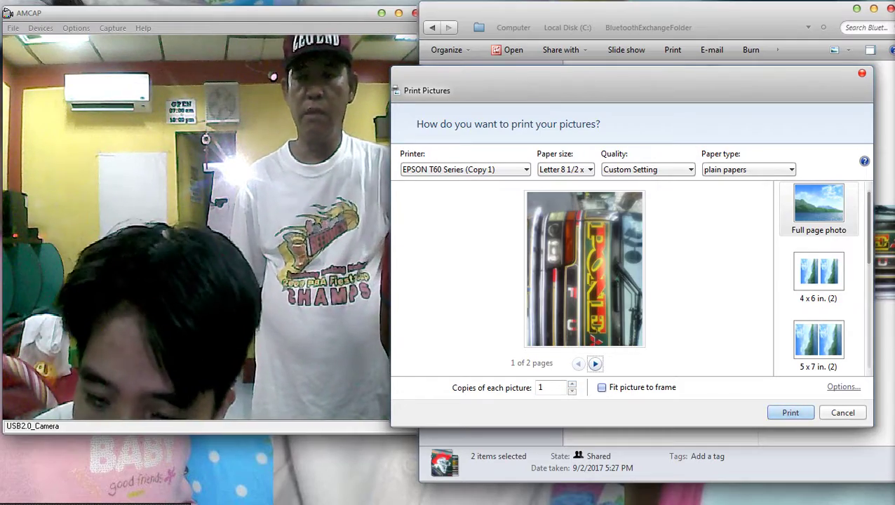
# Recheck the EPSON printer properties and print the two photos.
pyautogui.click(843, 387)
pyautogui.click(523, 335)
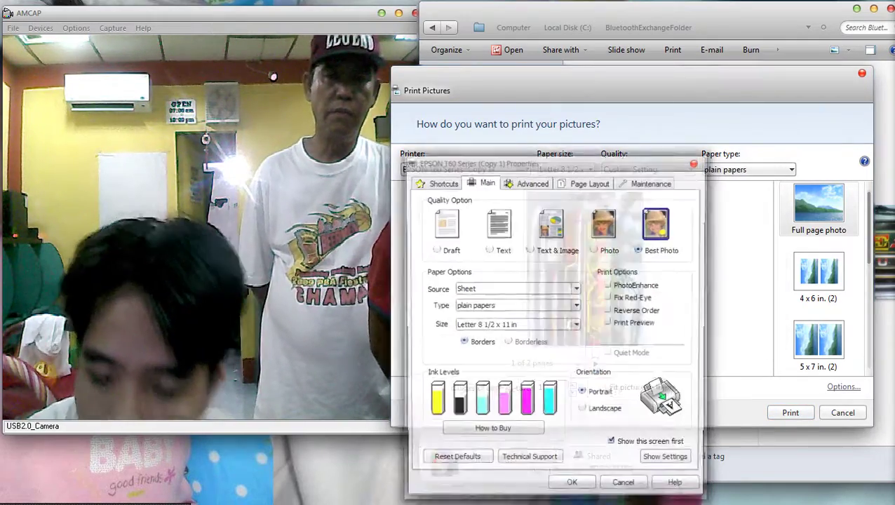
pyautogui.click(571, 481)
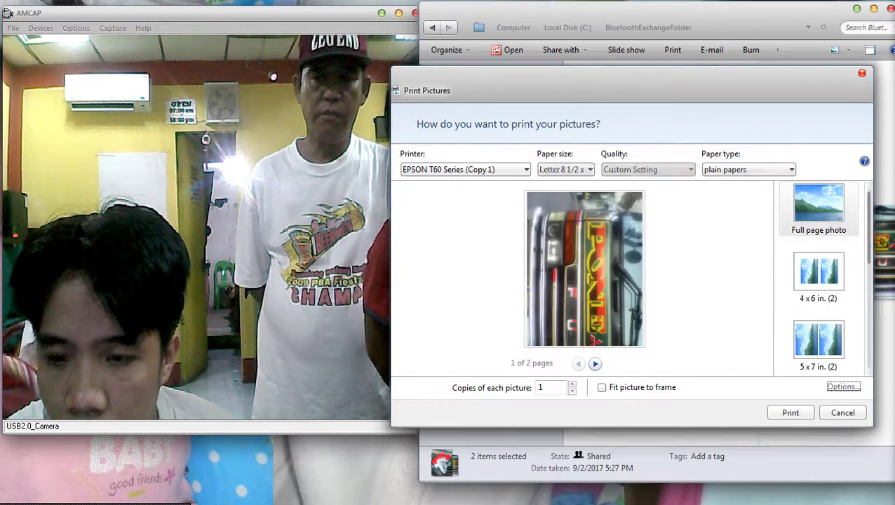
pyautogui.click(790, 412)
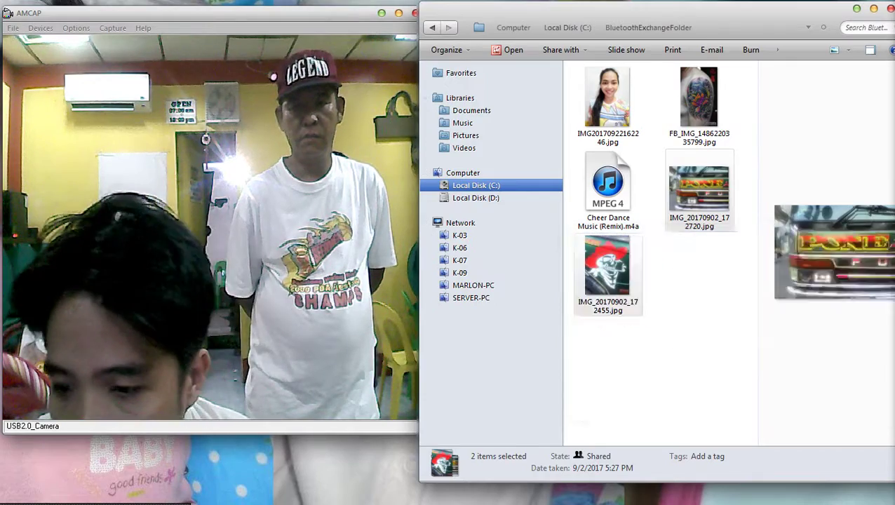
# Reselect the truck photo and IMG_20170902_172455.jpg and bring up Print Pictures again.
pyautogui.click(673, 379)
pyautogui.click(698, 190)
pyautogui.keyDown('ctrl'); pyautogui.click(608, 270); pyautogui.keyUp('ctrl')
pyautogui.rightClick(600, 275)
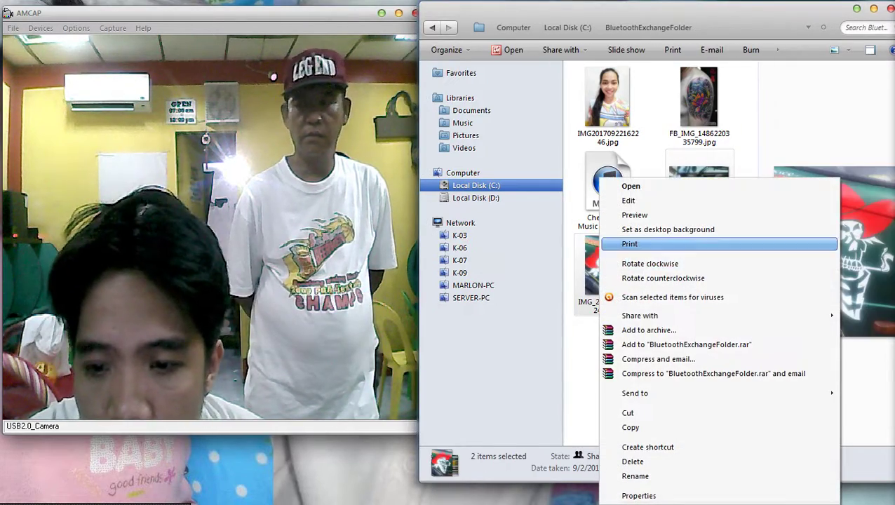
pyautogui.click(652, 243)
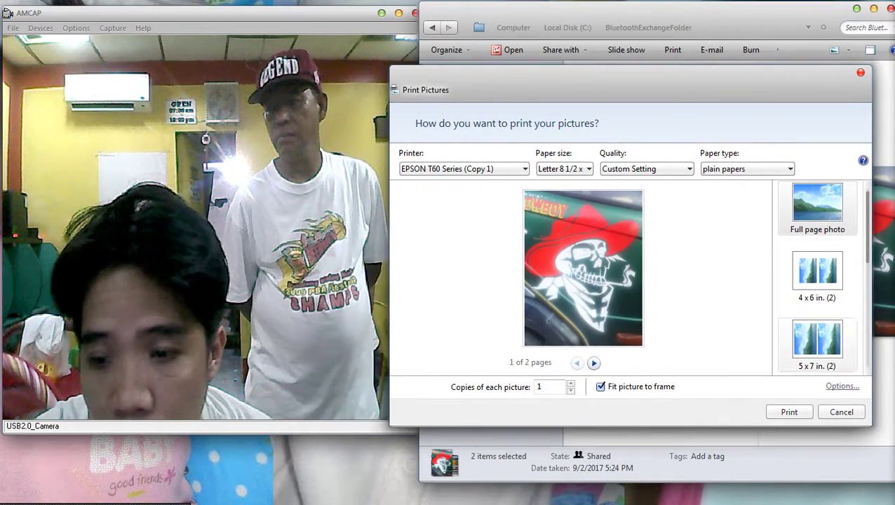
# Choose EPSON T60 Series as the printer.
pyautogui.hotkey('alt', 'Down')
pyautogui.press('Up')
pyautogui.press('Up')
pyautogui.press('Up')
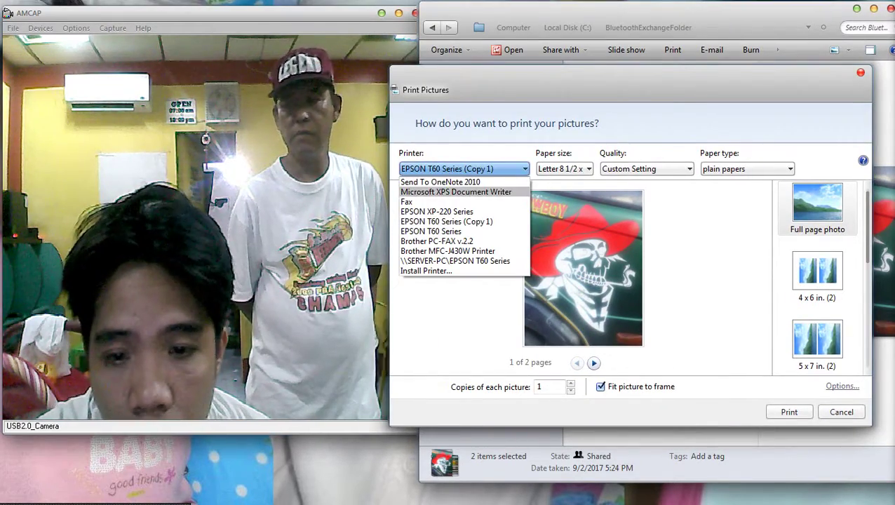
pyautogui.press('Down')
pyautogui.press('Down')
pyautogui.press('Down')
pyautogui.press('Down')
pyautogui.press('Return')
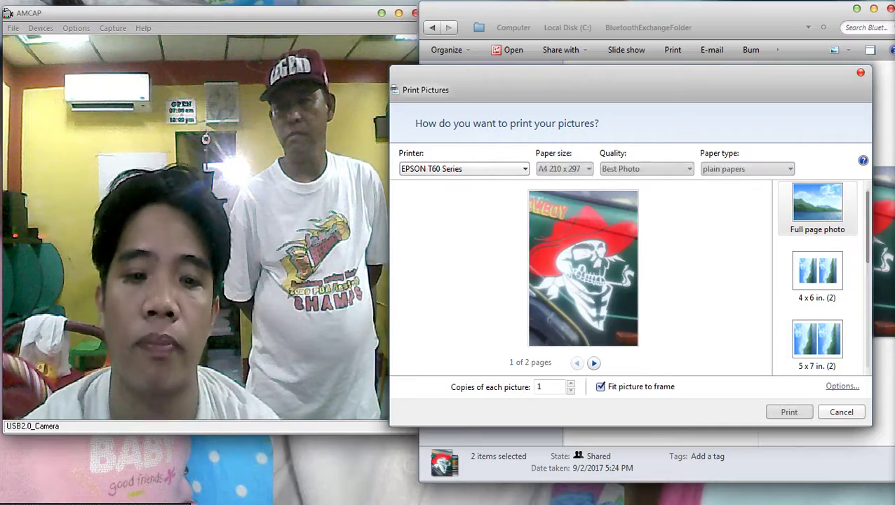
# Set the EPSON T60 Series paper size to Letter 8 1/2 x 11 in its properties.
pyautogui.press('Return')
pyautogui.press('Tab')
pyautogui.press('Tab')
pyautogui.press('Tab')
pyautogui.press('Return')
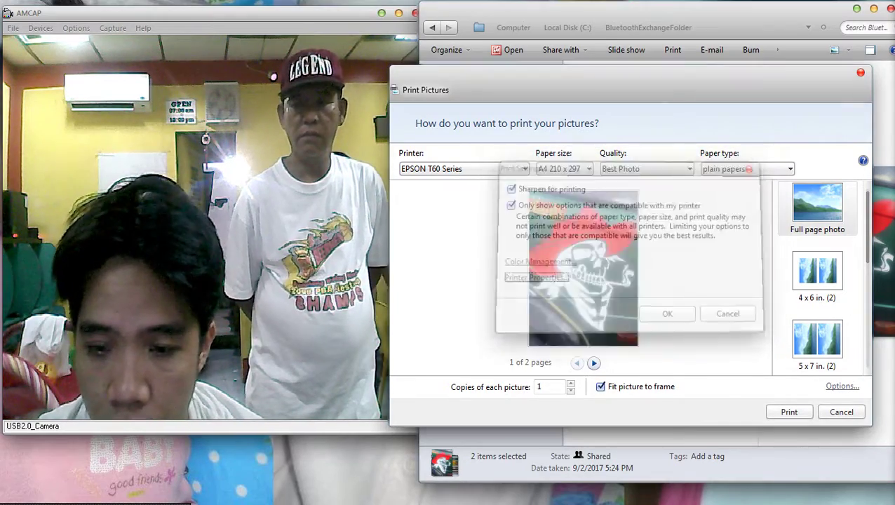
pyautogui.press('Escape')
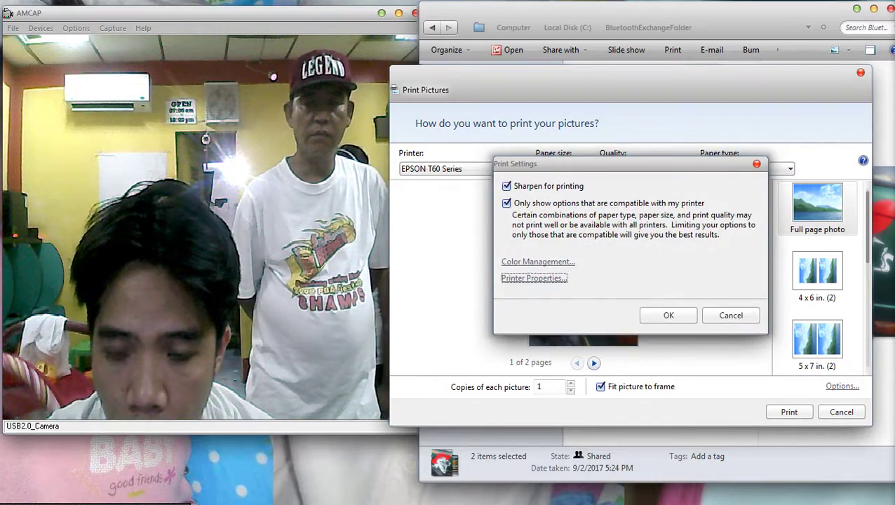
pyautogui.press('Return')
pyautogui.click(515, 326)
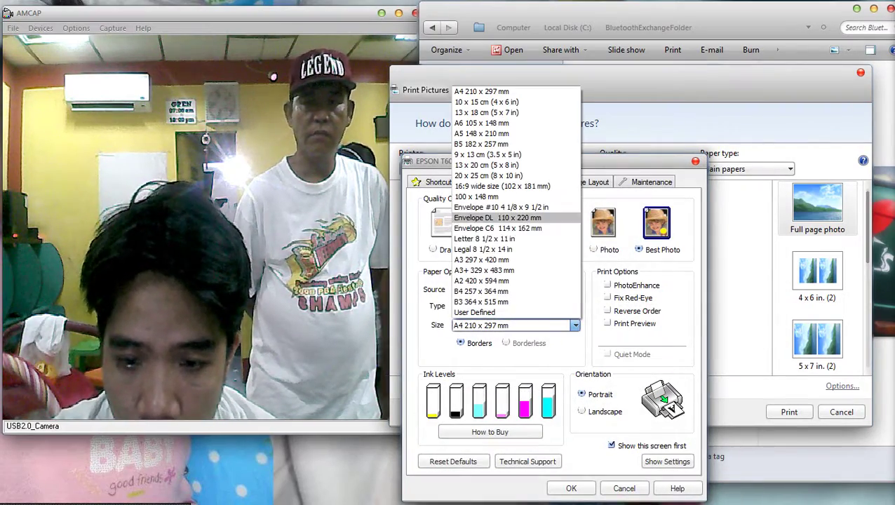
pyautogui.press('Down')
pyautogui.press('Down')
pyautogui.press('Down')
pyautogui.press('Up')
pyautogui.press('Return')
pyautogui.press('Return')
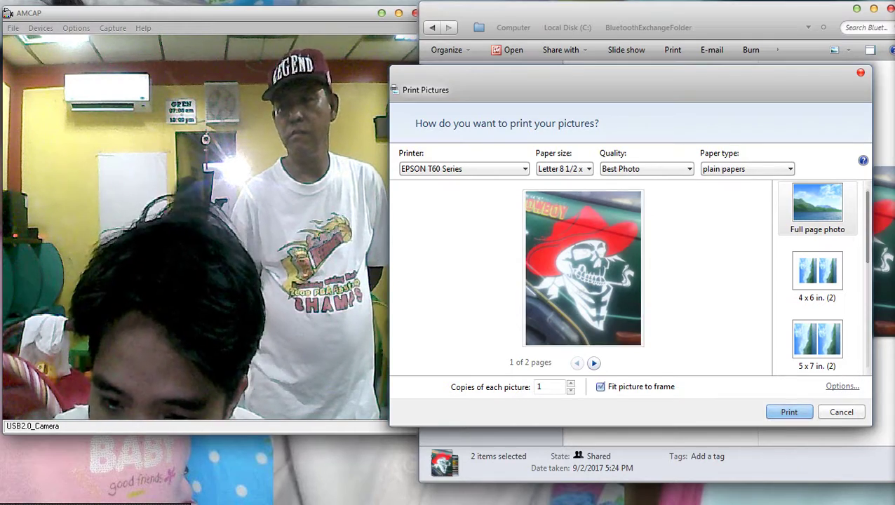
# Print the two photos, returning to BluetoothExchangeFolder with its five received files.
pyautogui.press('Return')
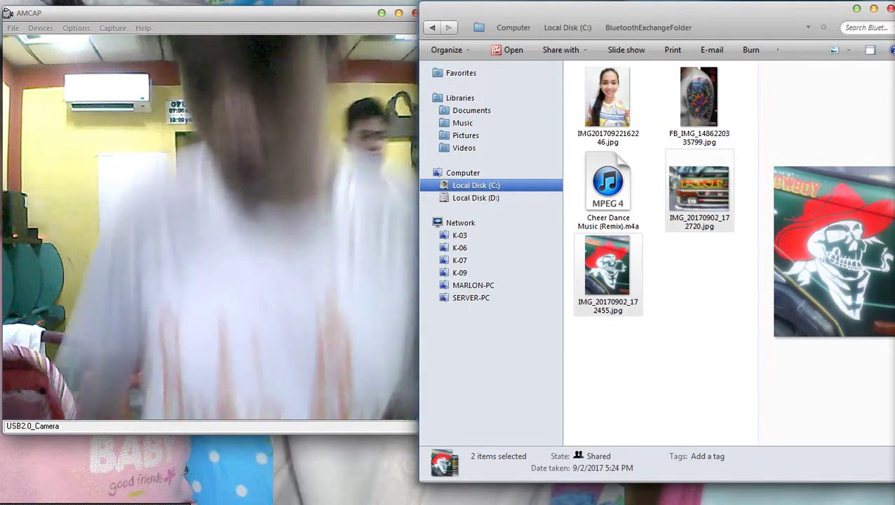
pyautogui.moveTo(531, 476)
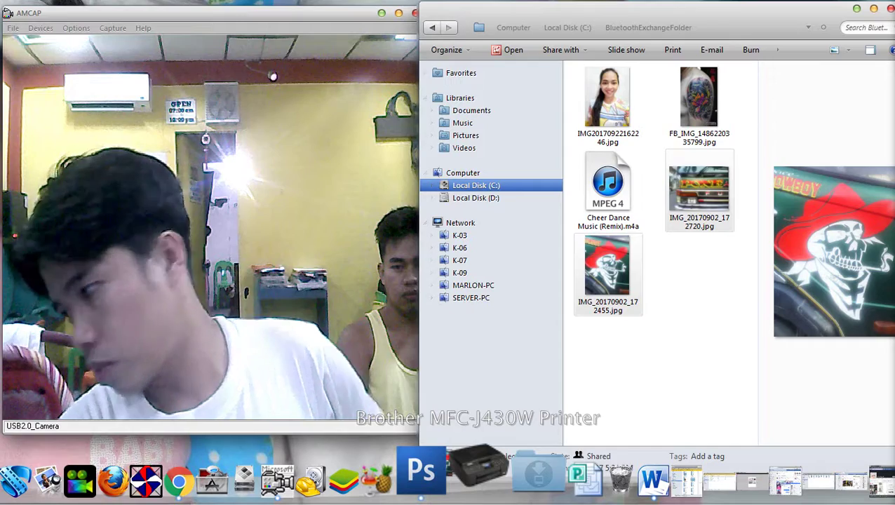
# Preview and scan the ID photo on the Brother MFC-J430W as a 400 DPI colour JPG.
pyautogui.rightClick(477, 471)
pyautogui.moveTo(544, 307)
pyautogui.click(524, 369)
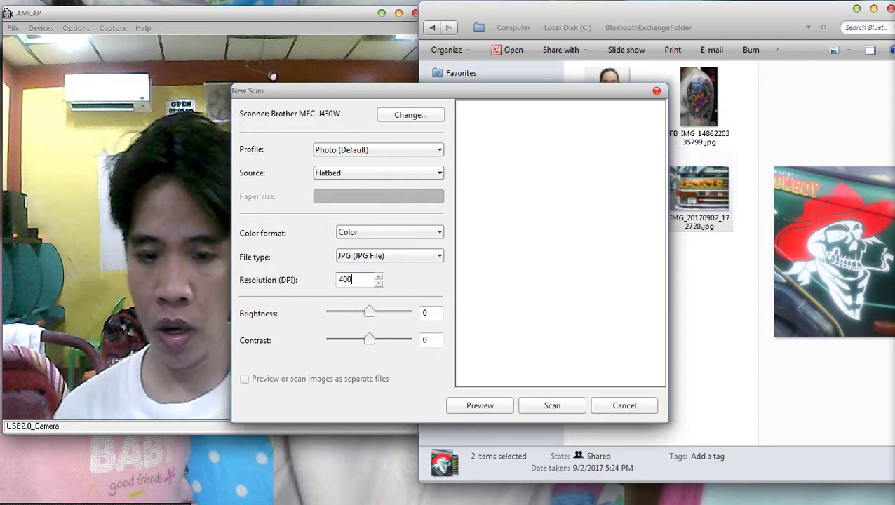
pyautogui.click(480, 406)
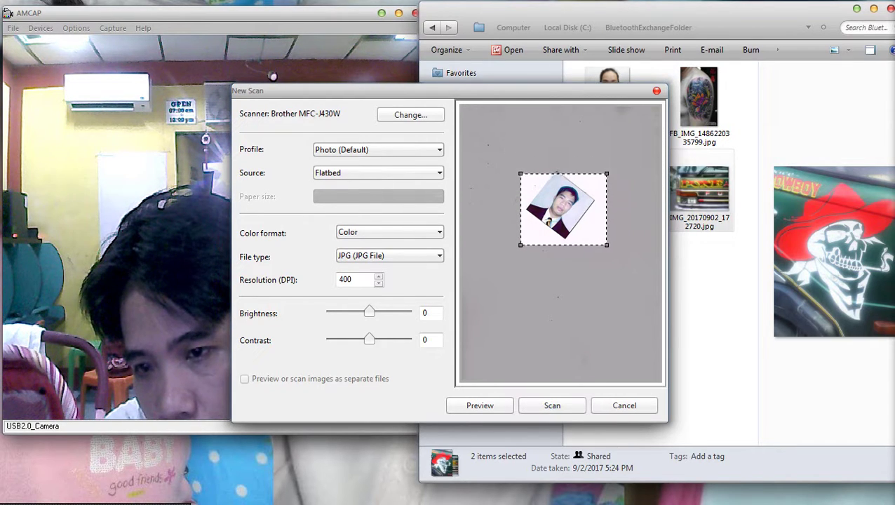
pyautogui.press('Return')
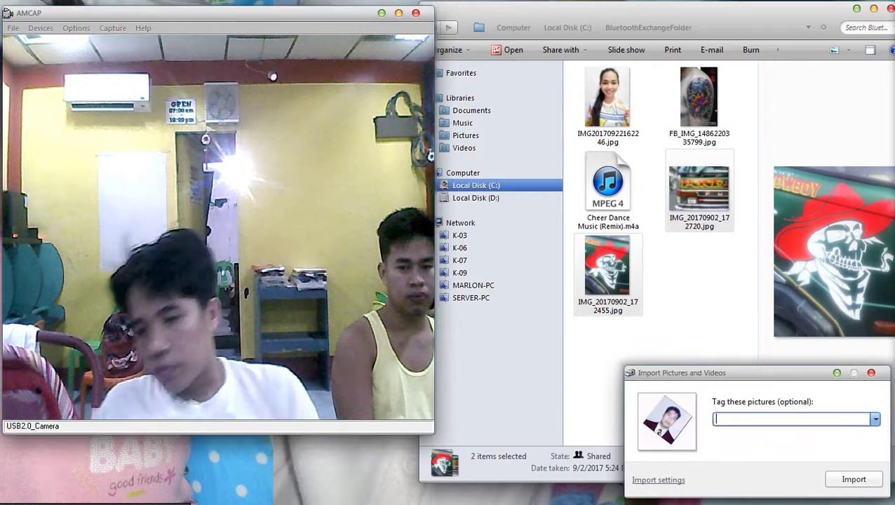
# Import the scan as 008.jpg and open it with Adobe Photoshop CS3.
pyautogui.press('Return')
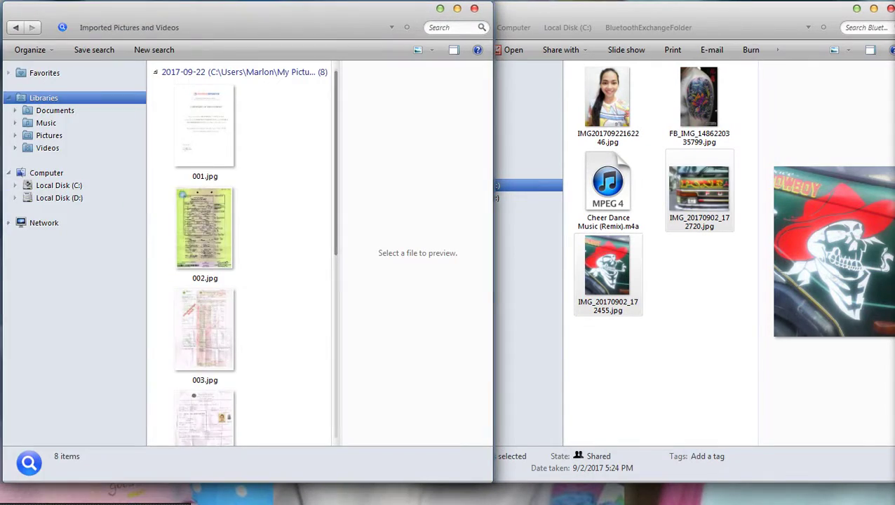
pyautogui.press('super+Right')
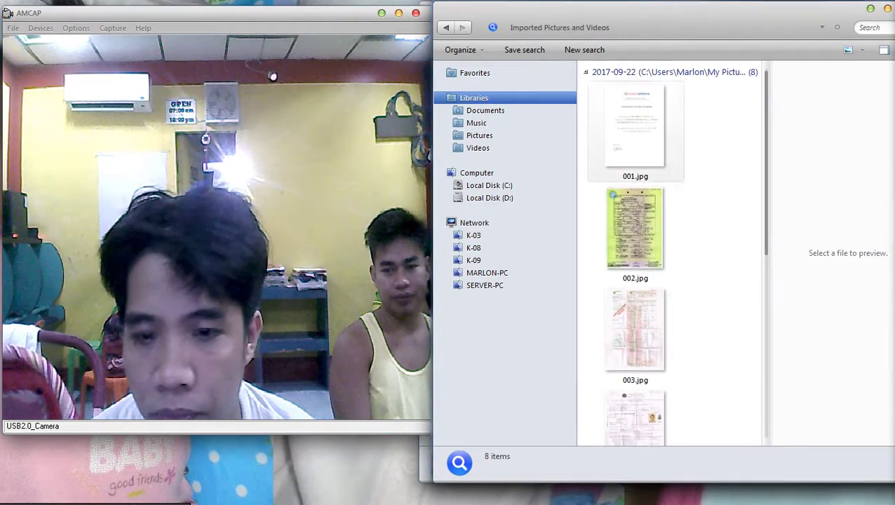
pyautogui.scroll(-4, 673, 280)
pyautogui.rightClick(638, 378)
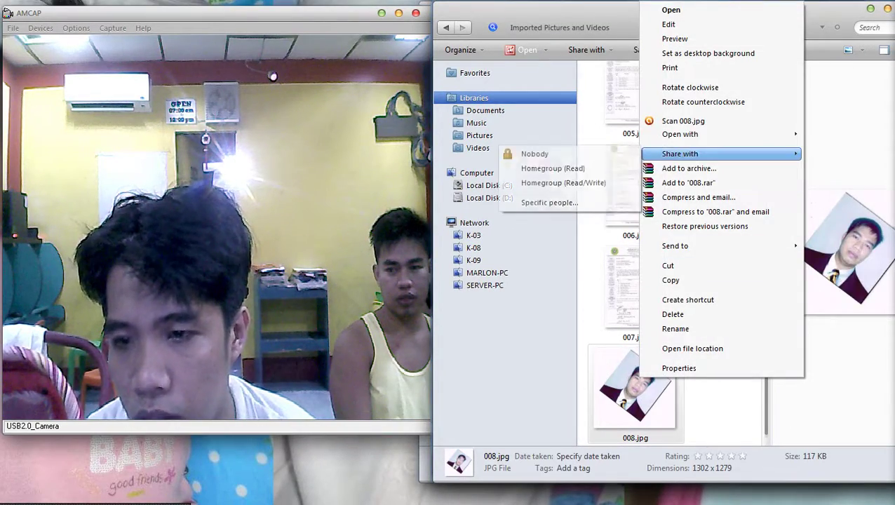
pyautogui.click(561, 133)
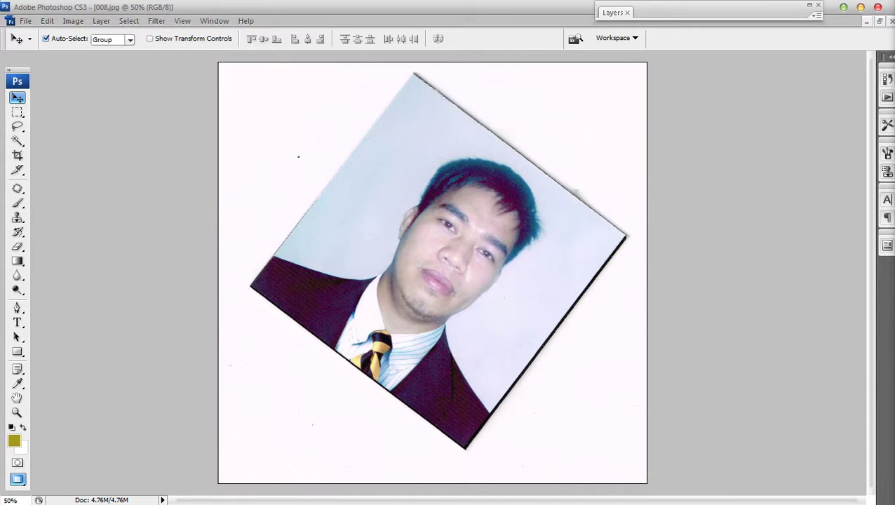
# Rotate the tilted scanned photo upright with Free Transform.
pyautogui.press('super+Down')
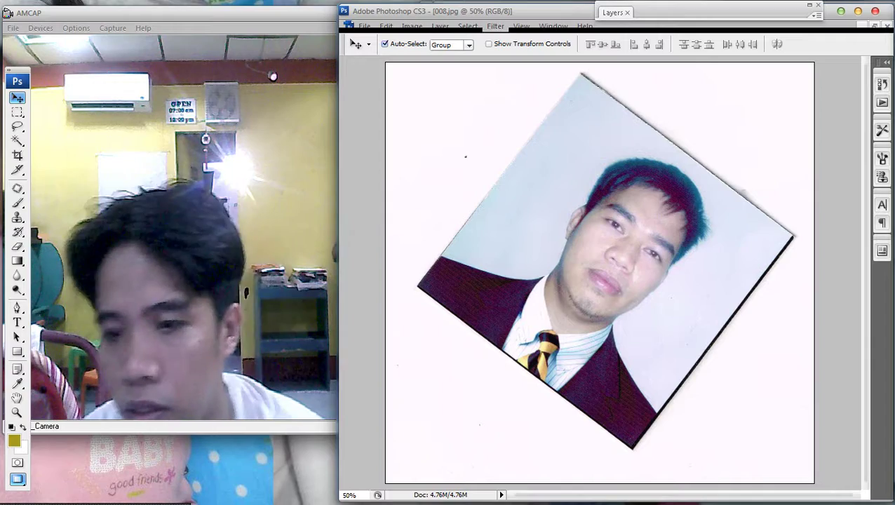
pyautogui.hotkey('ctrl', '0')
pyautogui.hotkey('ctrl', 'a')
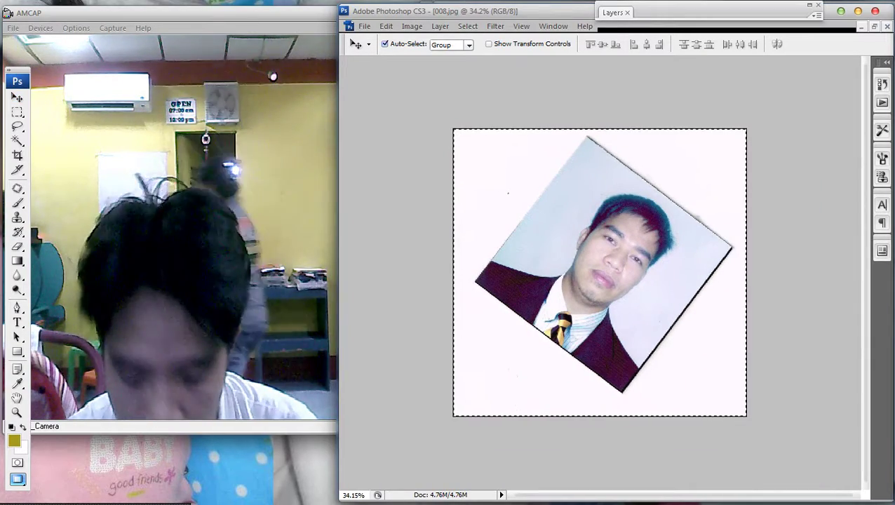
pyautogui.hotkey('ctrl', 't')
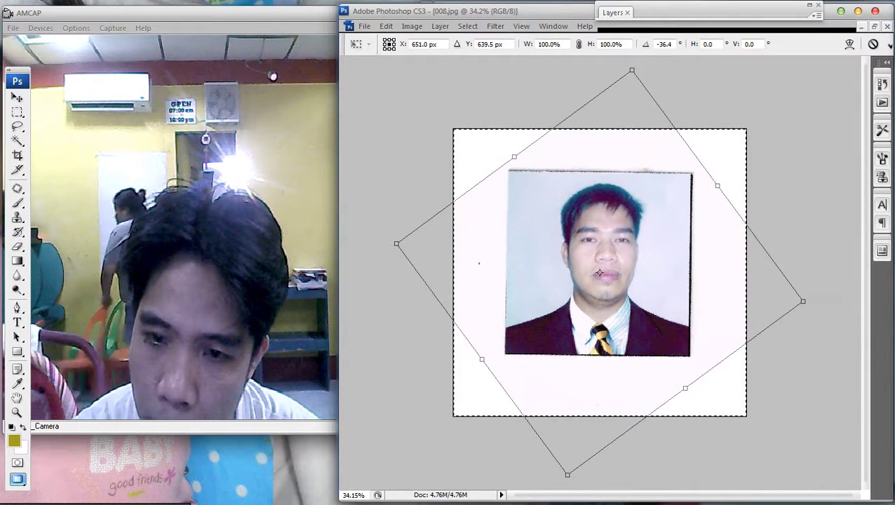
pyautogui.press('Return')
# Crop the canvas down to the scanned photo.
pyautogui.press('c')
pyautogui.hotkey('ctrl', 'd')
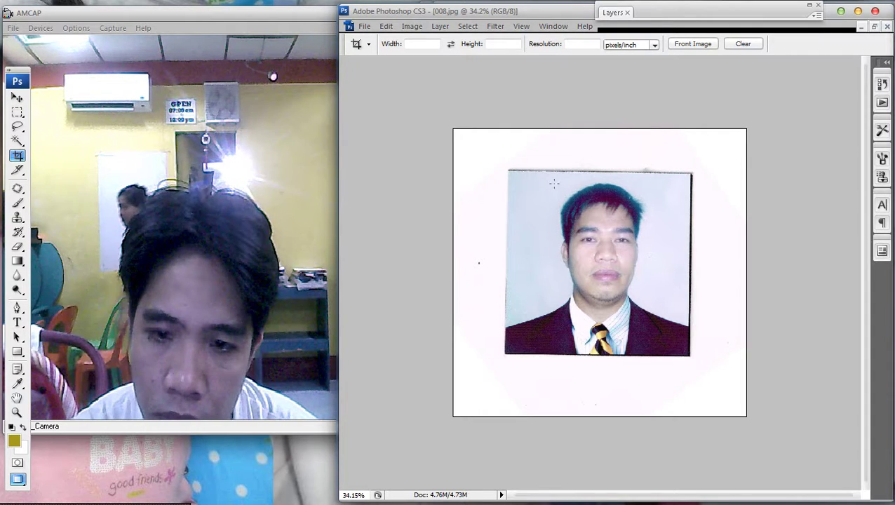
pyautogui.moveTo(623, 306); pyautogui.dragTo(691, 356)
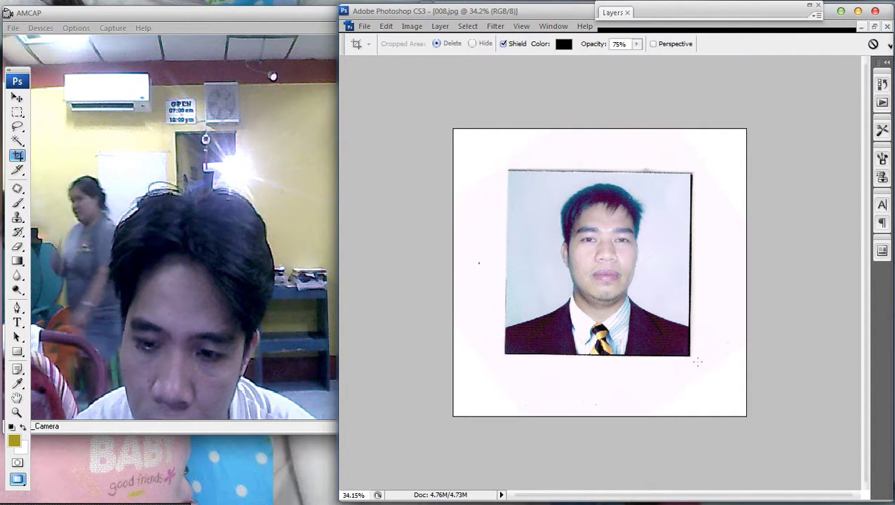
pyautogui.press('Return')
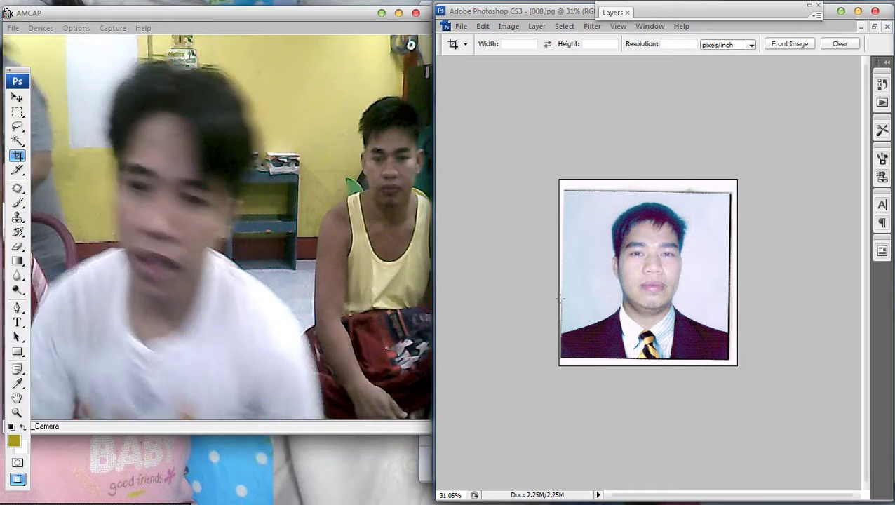
pyautogui.hotkey('ctrl', 't')
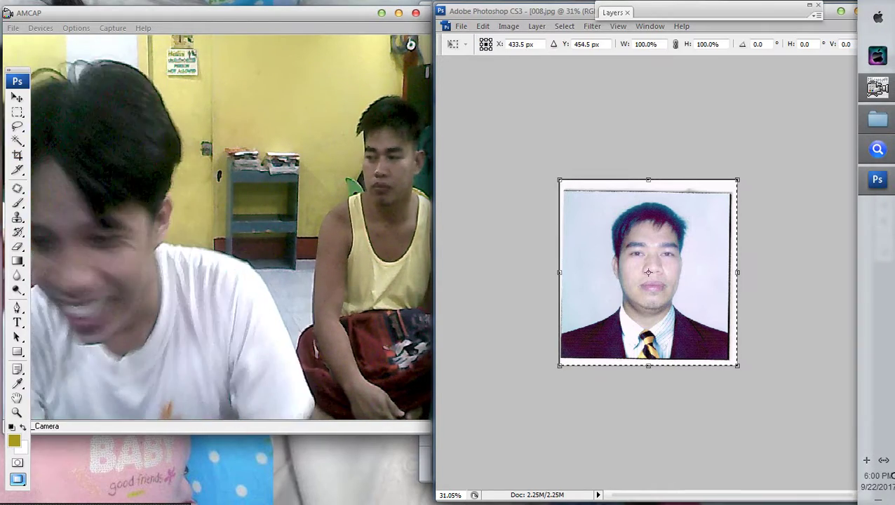
# Apply the slight tilt fix and crop tightly to the portrait, removing the white border.
pyautogui.press('Return')
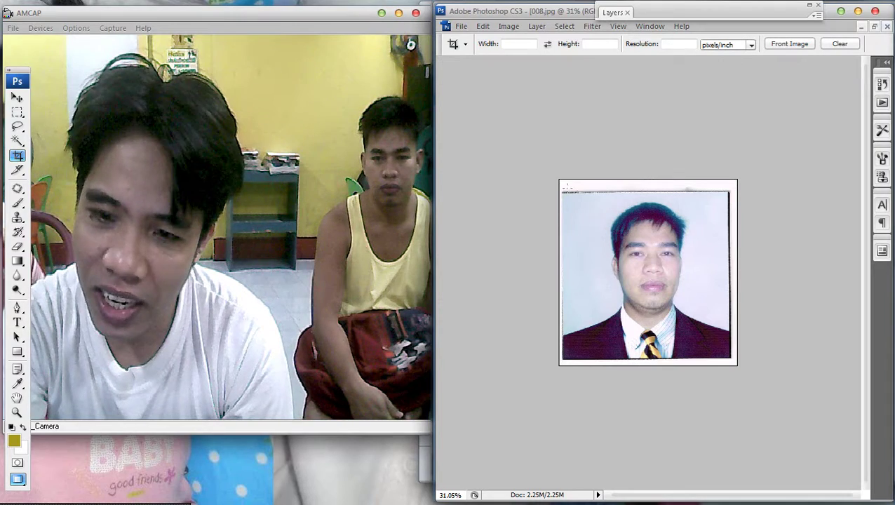
pyautogui.moveTo(716, 356); pyautogui.dragTo(728, 357)
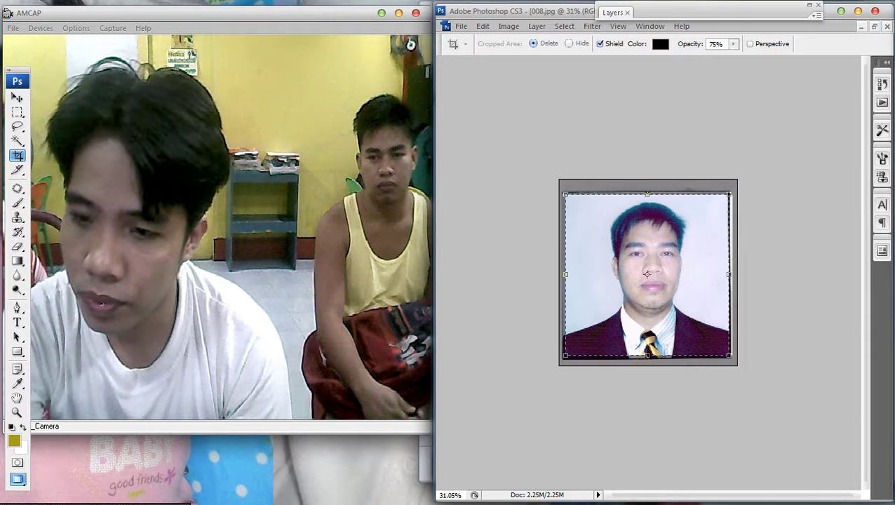
pyautogui.press('Return')
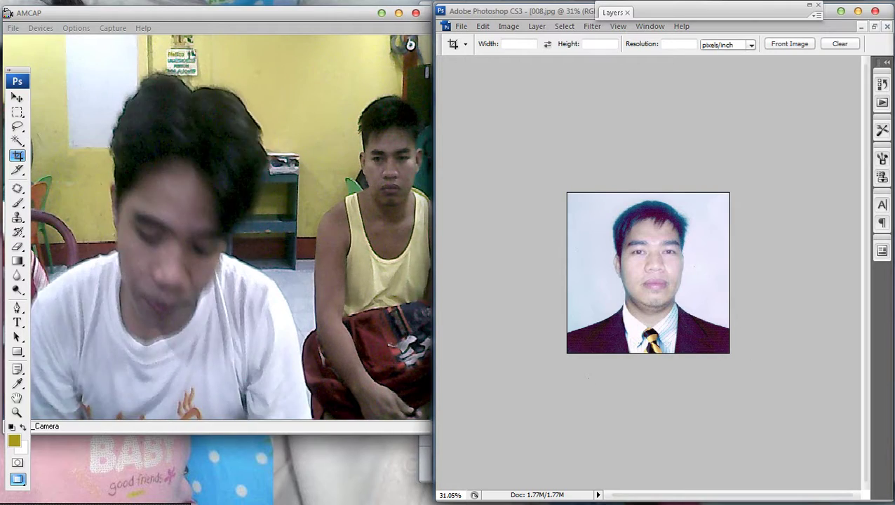
pyautogui.hotkey('ctrl', 'b')
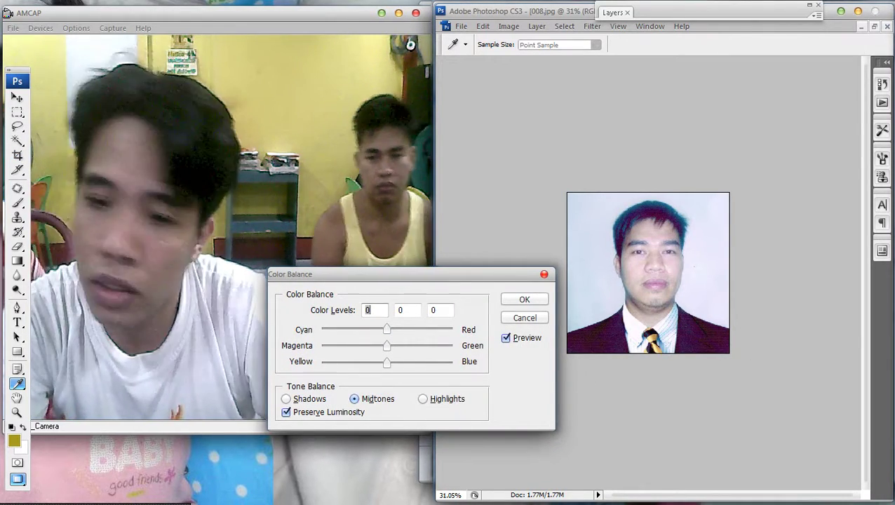
# Warm the portrait with Color Balance set to +7, 0, -21.
pyautogui.moveTo(351, 274); pyautogui.dragTo(555, 273)
pyautogui.moveTo(591, 361); pyautogui.dragTo(577, 361)
pyautogui.moveTo(533, 274); pyautogui.dragTo(642, 369)
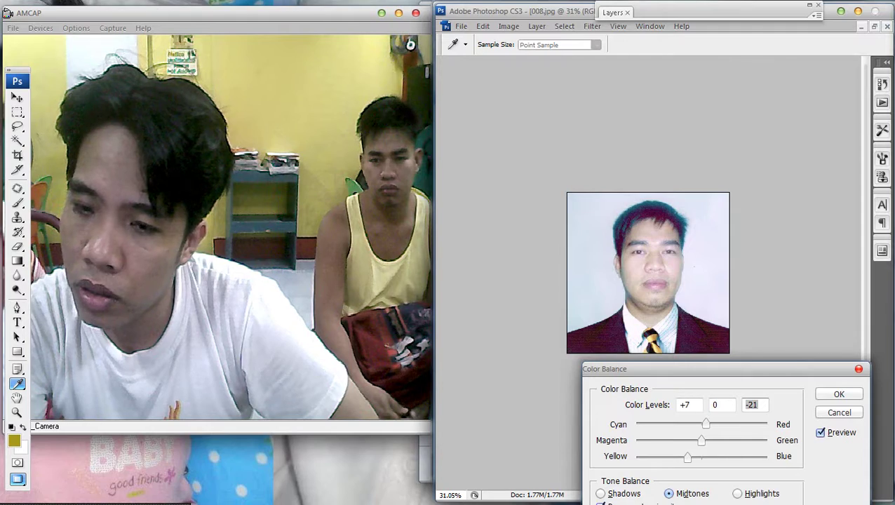
pyautogui.click(839, 395)
pyautogui.press('c')
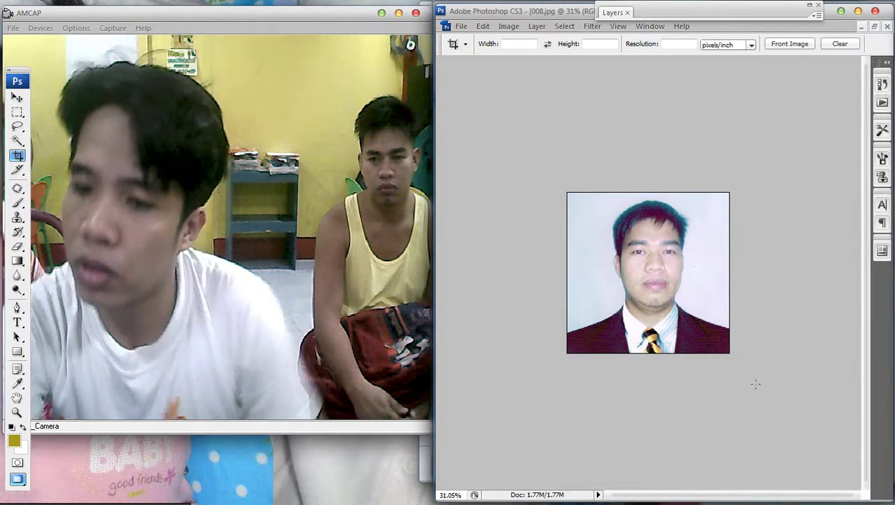
# Darken the portrait's midtones slightly with a Curves adjustment.
pyautogui.scroll(-1, 762, 381)
pyautogui.scroll(1, 762, 381)
pyautogui.press('i')
pyautogui.hotkey('ctrl', 'm')
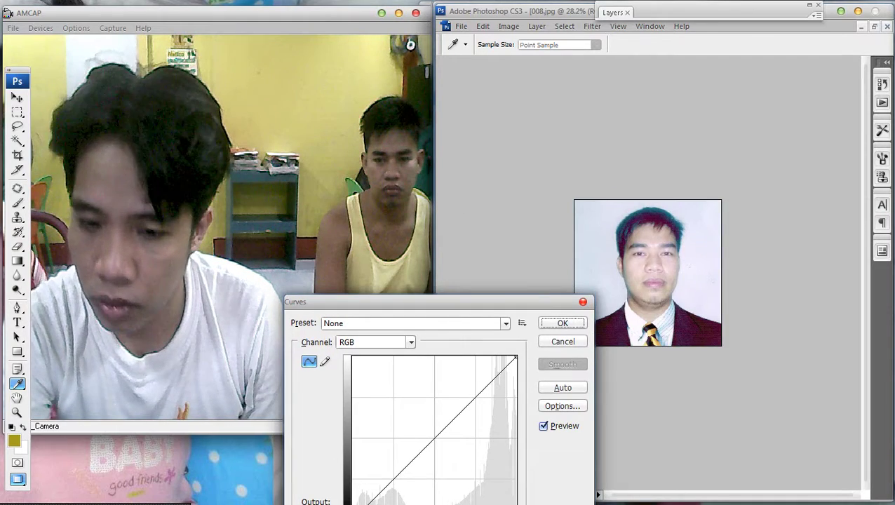
pyautogui.moveTo(449, 417); pyautogui.dragTo(449, 430)
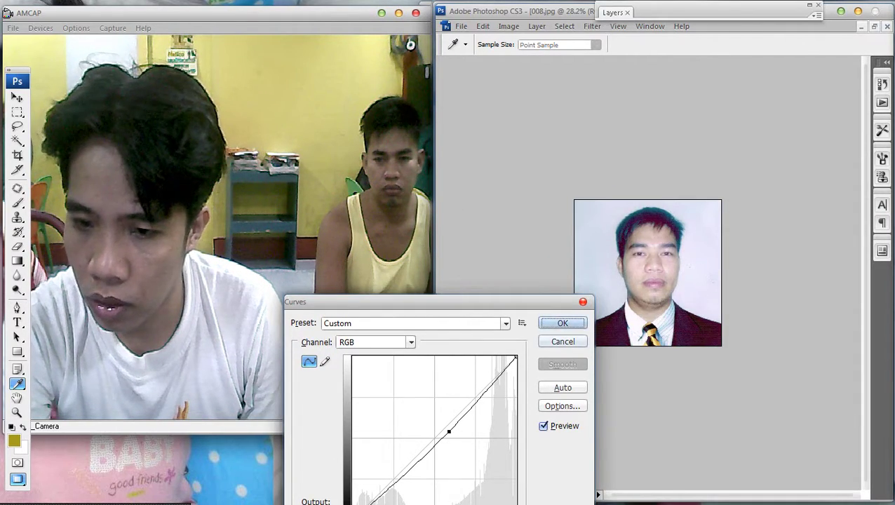
pyautogui.press('Return')
pyautogui.press('c')
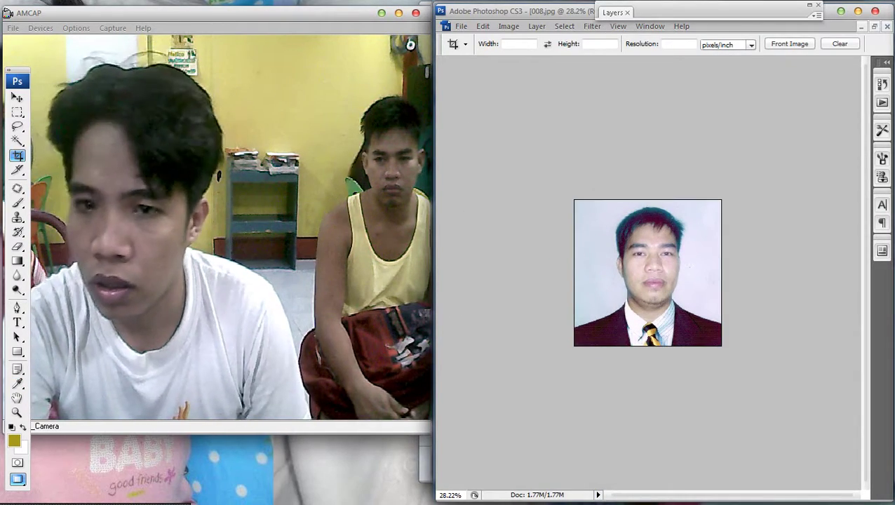
pyautogui.click(445, 26)
# Save the edited portrait as SSS.jpg on the Desktop.
pyautogui.moveTo(461, 26)
pyautogui.click(484, 175)
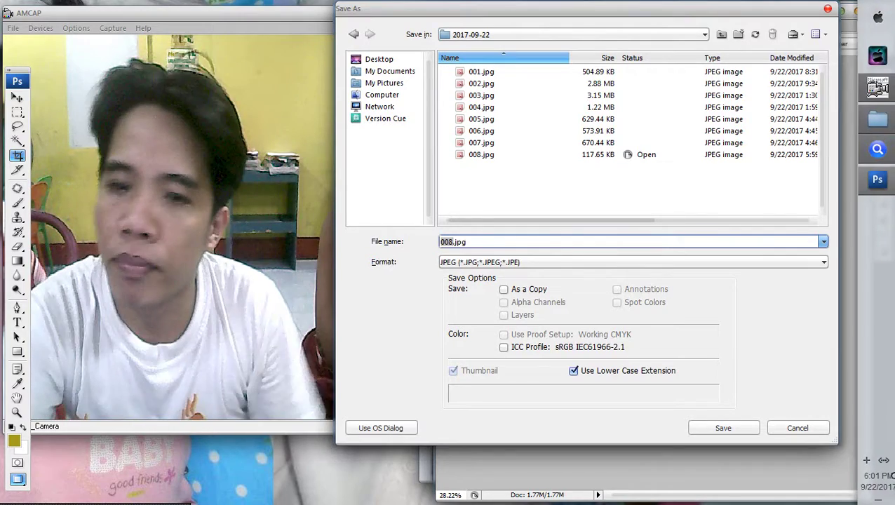
pyautogui.moveTo(561, 9); pyautogui.dragTo(674, 9)
pyautogui.click(492, 59)
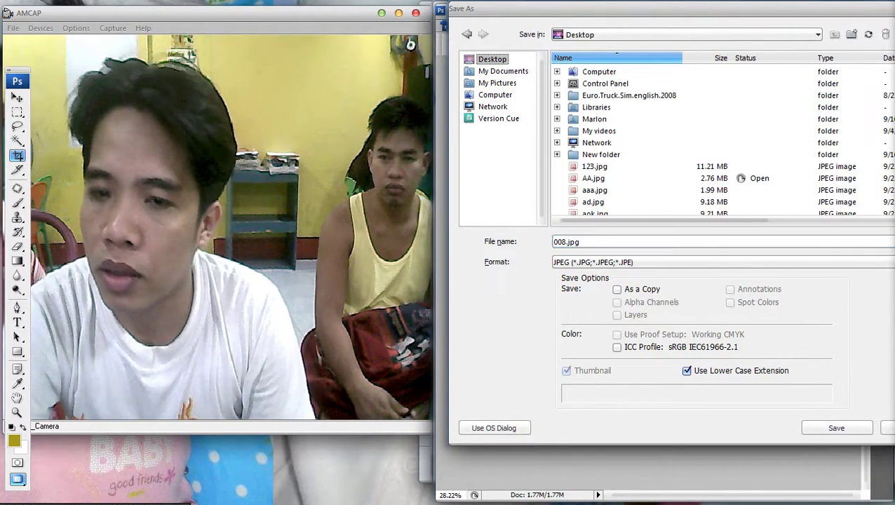
pyautogui.press('Return')
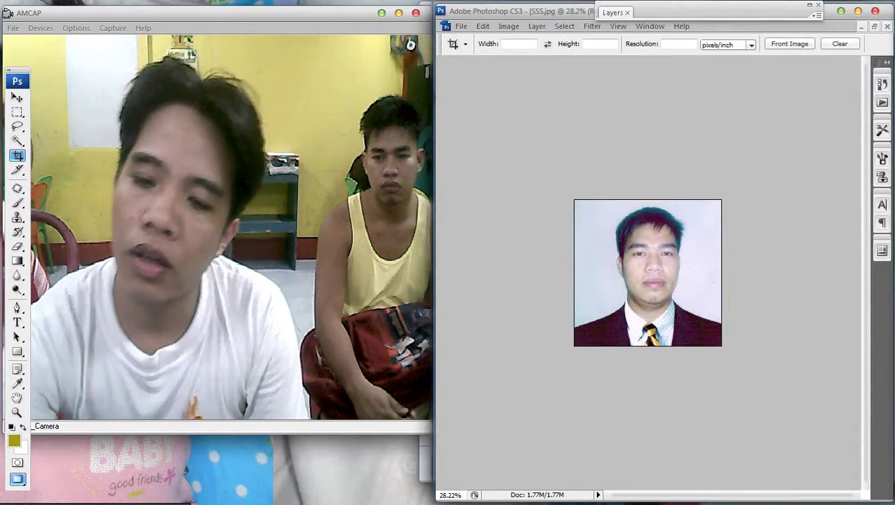
# Browse in Explorer to Local Disk (D:) > new files > DOCUMENTS > RESUME.
pyautogui.press('super+e')
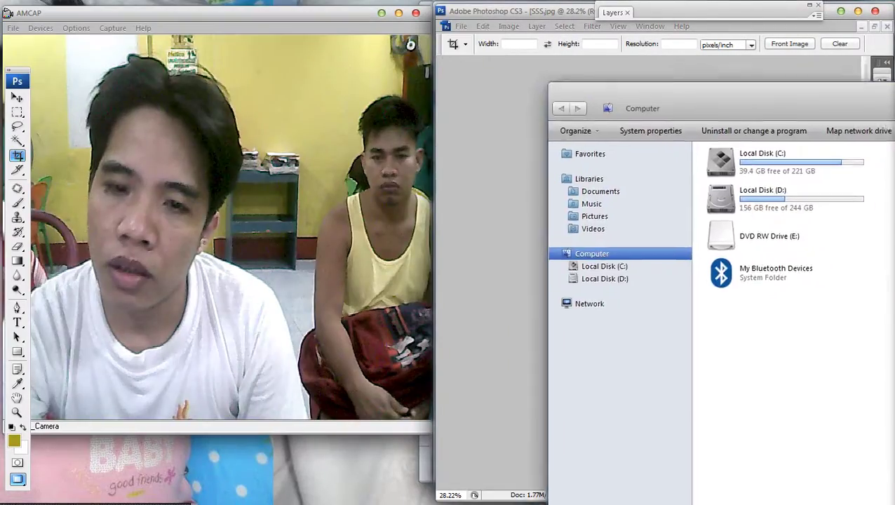
pyautogui.doubleClick(639, 114)
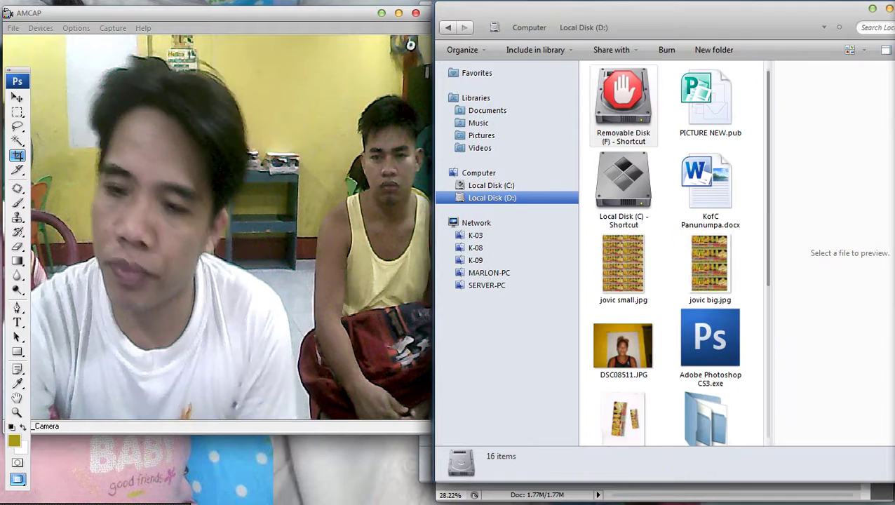
pyautogui.scroll(-3, 673, 252)
pyautogui.click(710, 242)
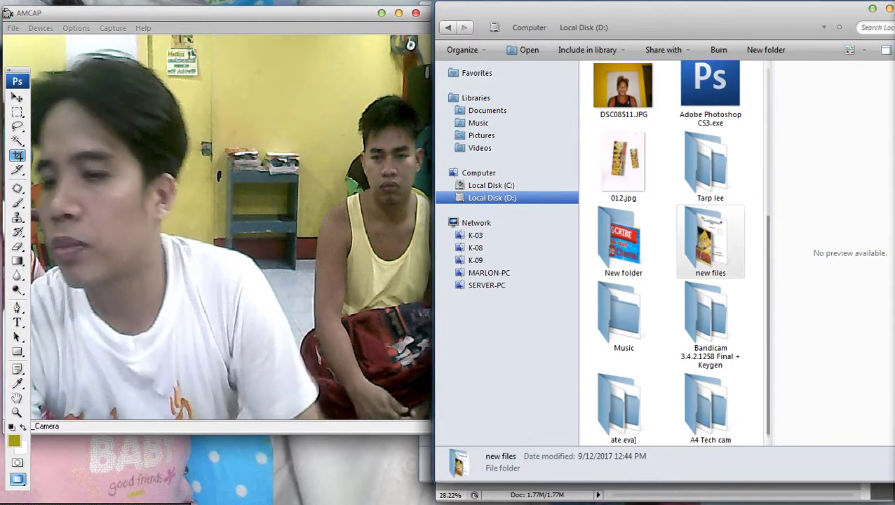
pyautogui.press('Return')
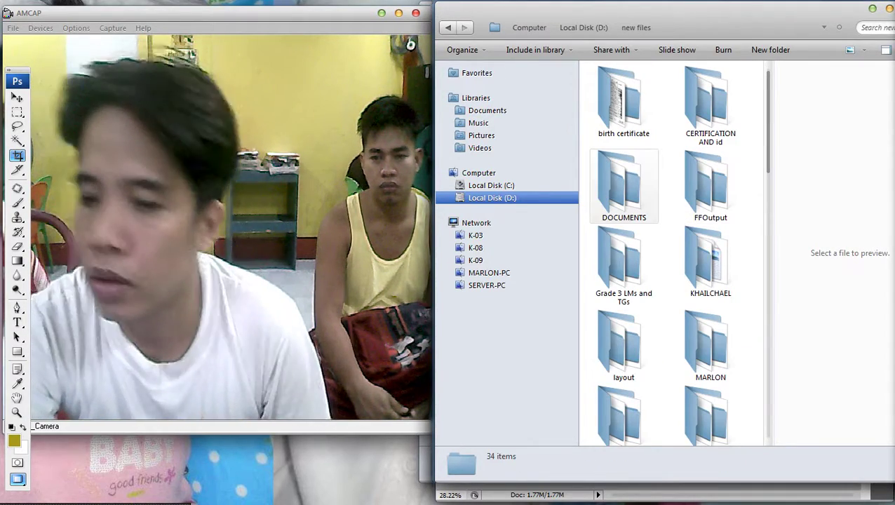
pyautogui.click(624, 186)
pyautogui.press('Return')
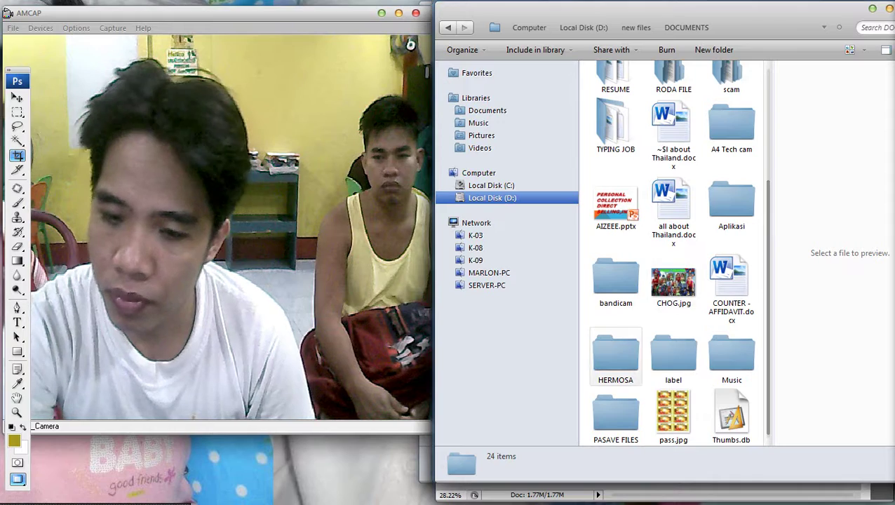
pyautogui.click(732, 354)
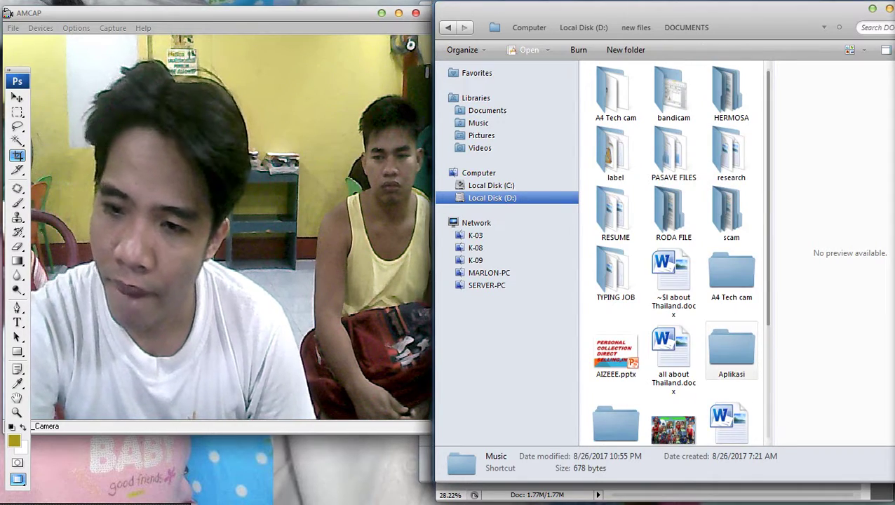
pyautogui.doubleClick(616, 214)
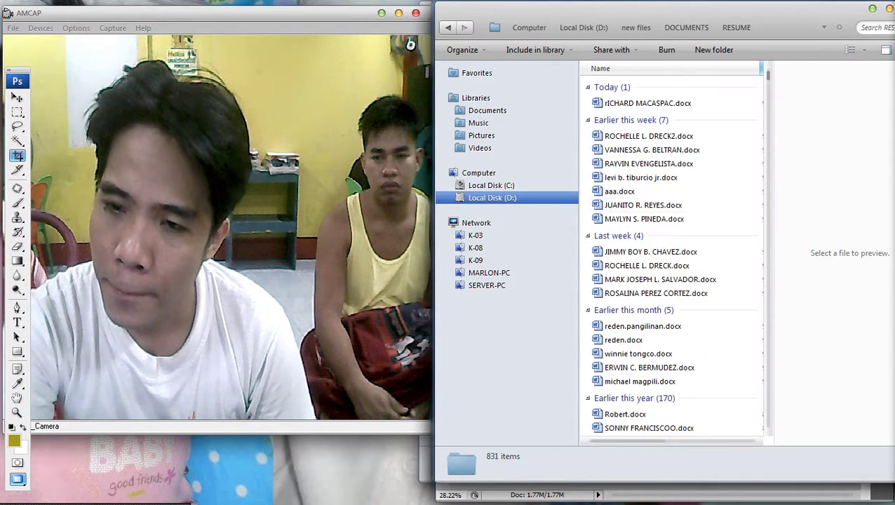
# Search the RESUME folder, trying 'CA' then 'ji', and open the applicant's resume .docx.
pyautogui.click(875, 28)
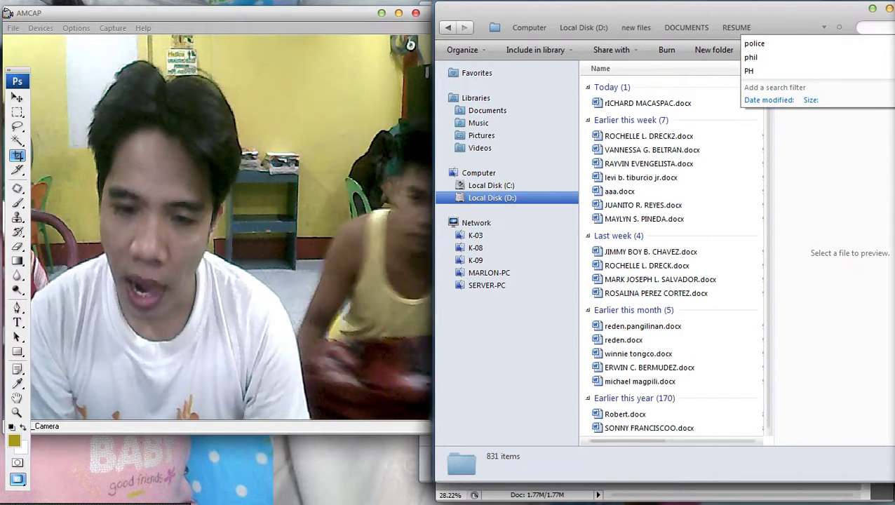
pyautogui.press('Escape')
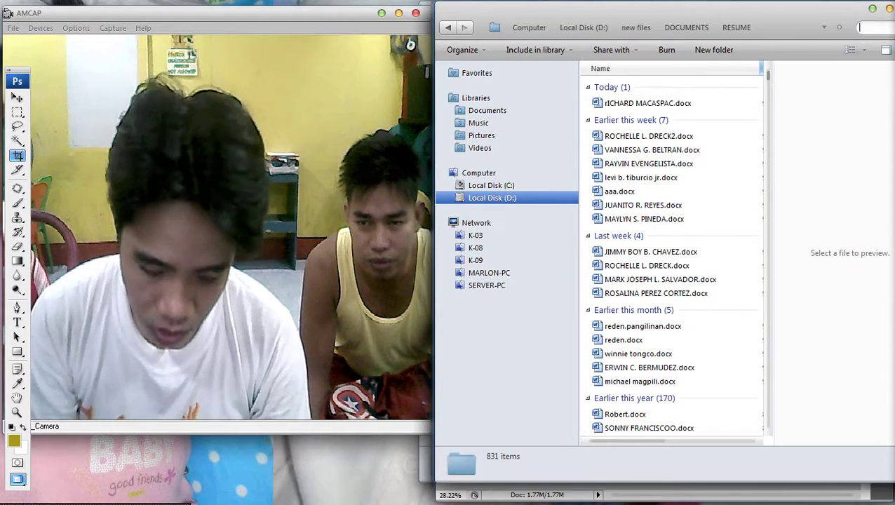
pyautogui.write('CA')
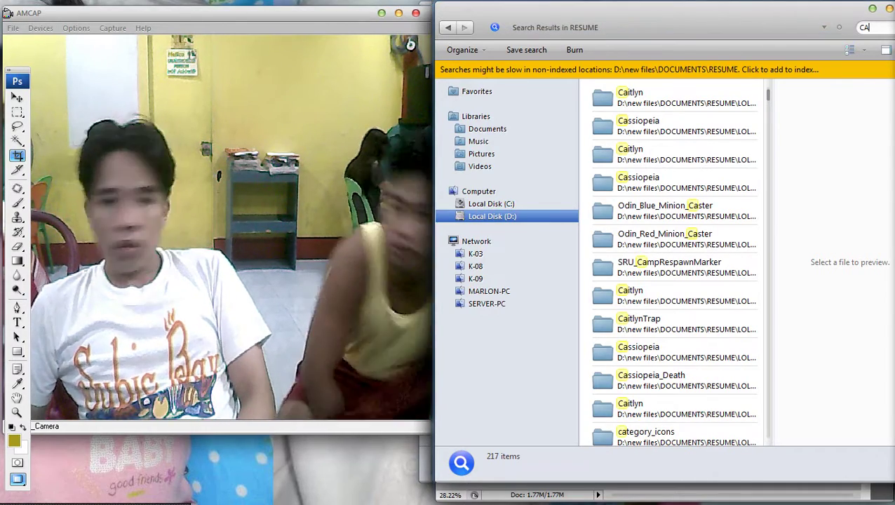
pyautogui.press('BackSpace')
pyautogui.press('BackSpace')
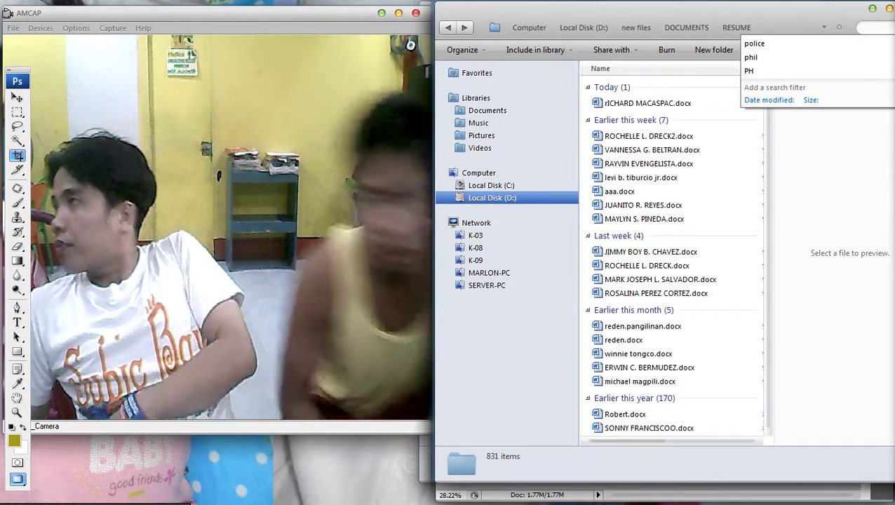
pyautogui.write('ji')
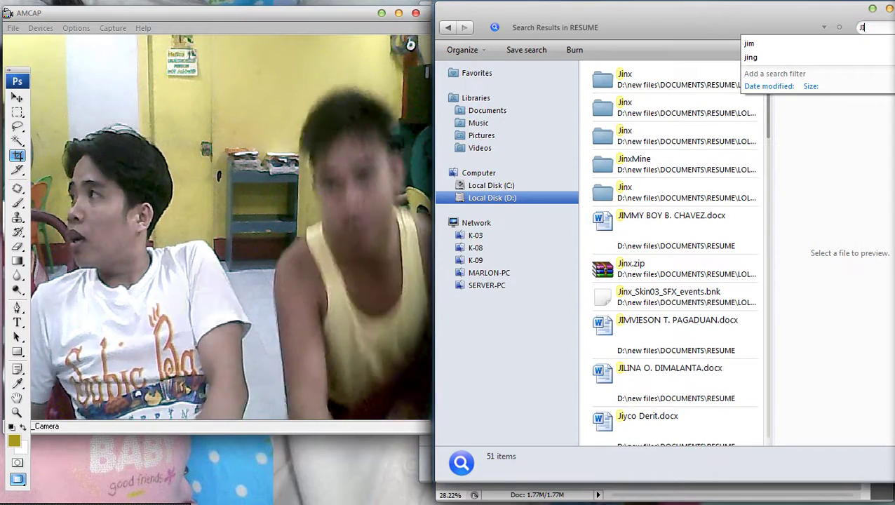
pyautogui.click(671, 224)
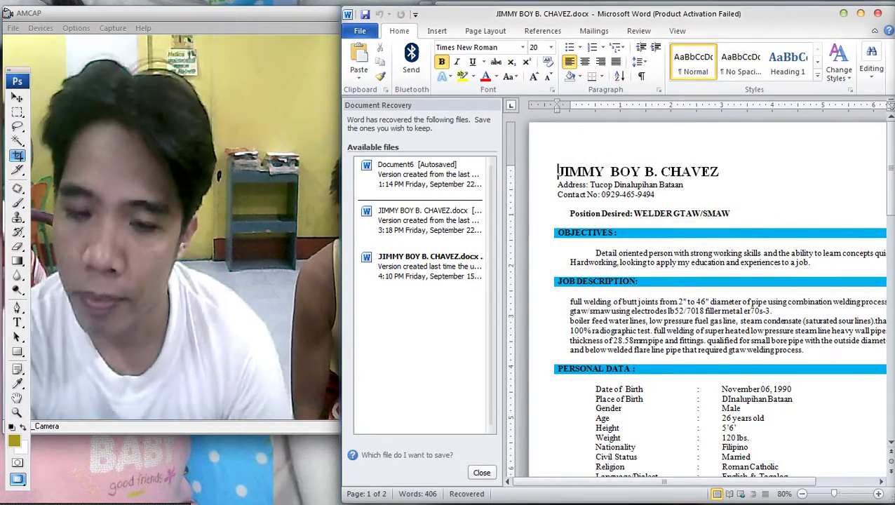
# Discard Word's recovered files, dismiss the missing-link warning, and switch back to Explorer.
pyautogui.click(481, 472)
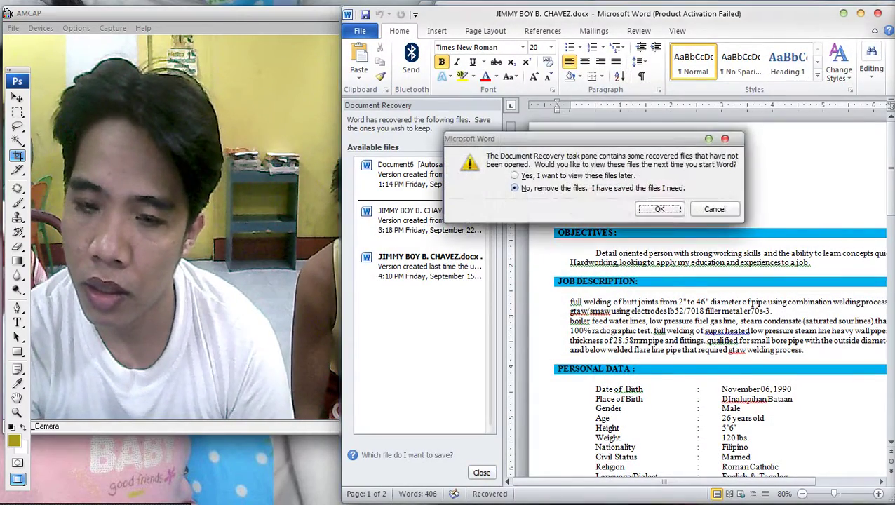
pyautogui.click(659, 207)
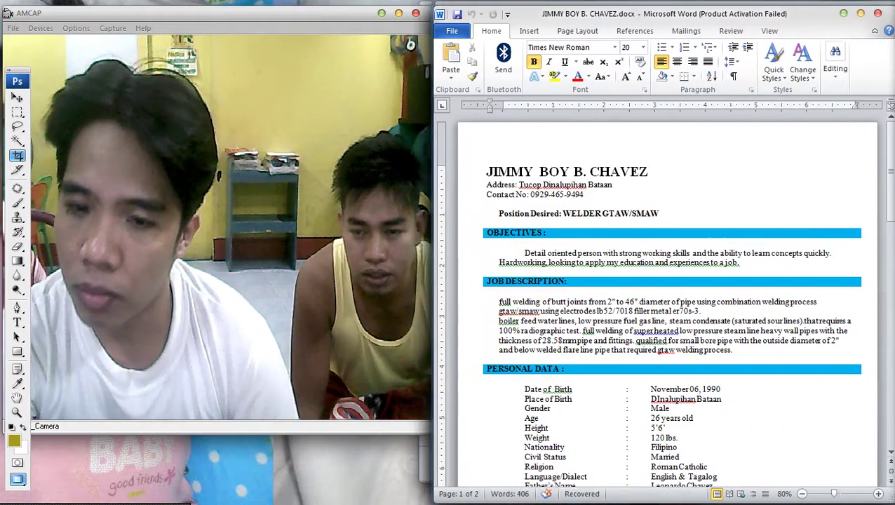
pyautogui.scroll(-4, 663, 294)
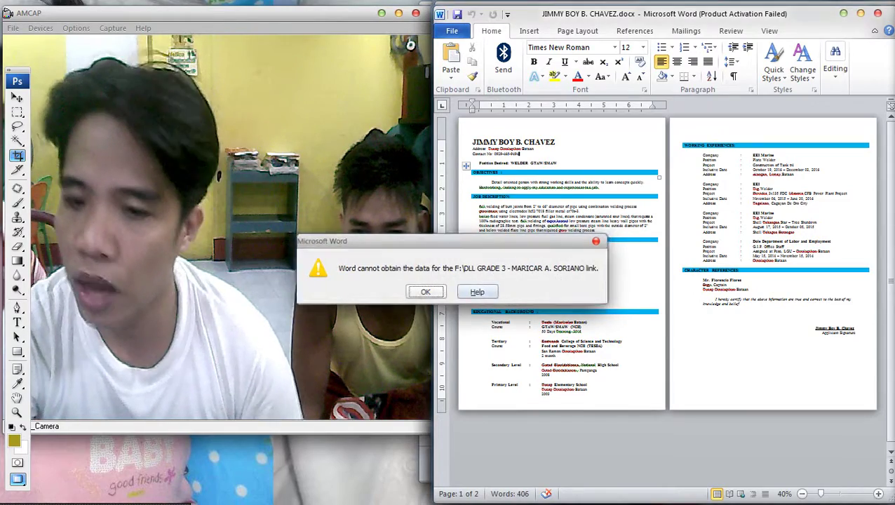
pyautogui.press('Return')
pyautogui.hotkey('alt', 'Tab')
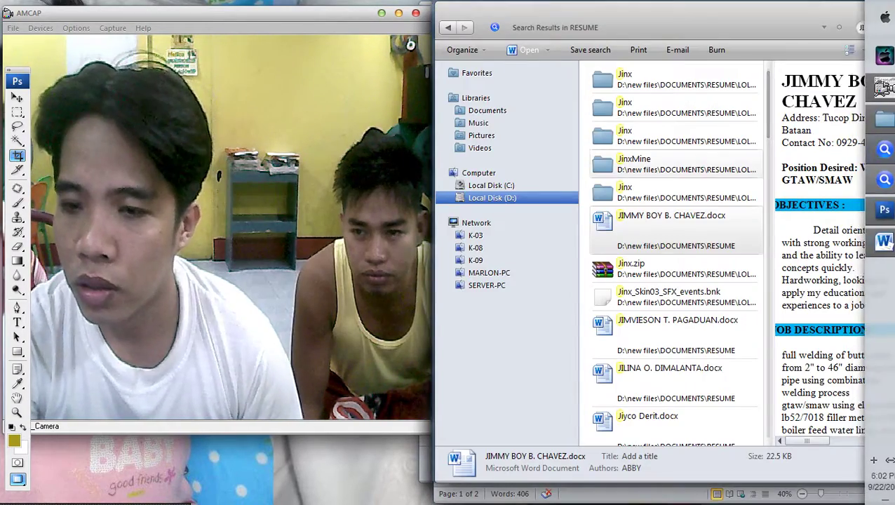
# Open a new Explorer window docked to the right half of the screen.
pyautogui.press('super')
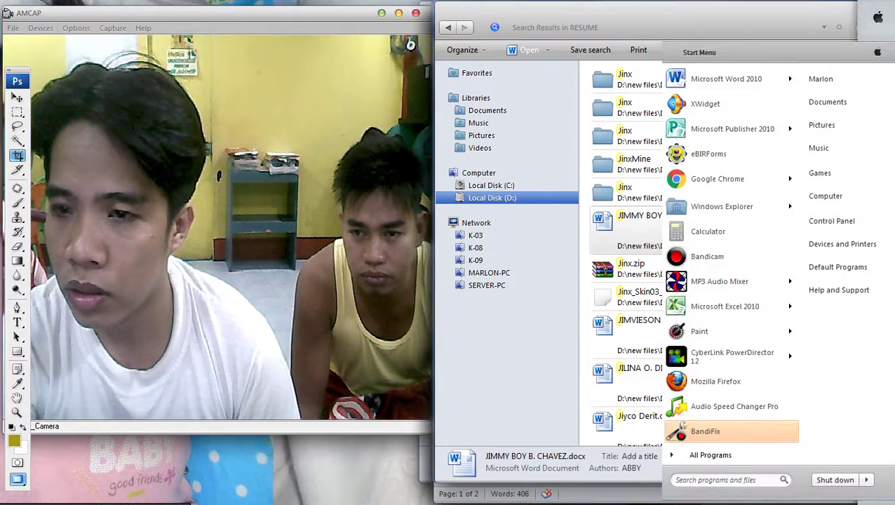
pyautogui.press('Escape')
pyautogui.press('Return')
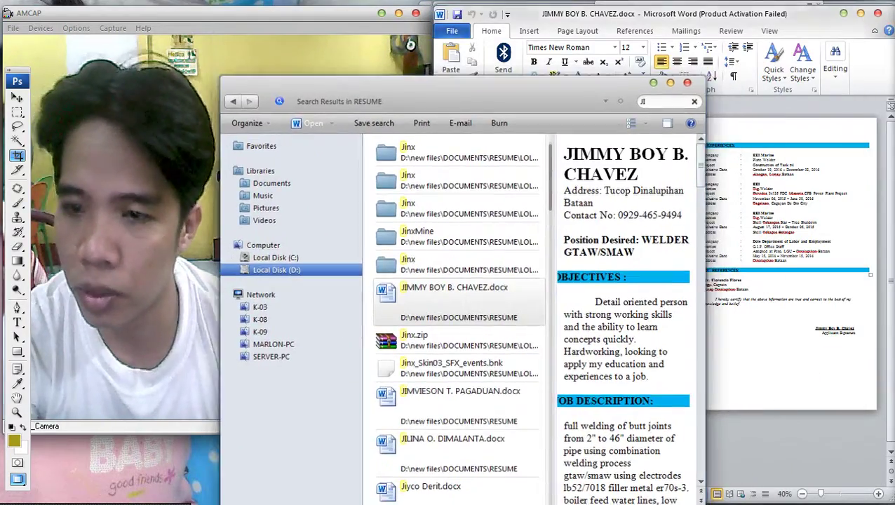
pyautogui.hotkey('alt', 'F4')
pyautogui.press('super+e')
pyautogui.press('super+Right')
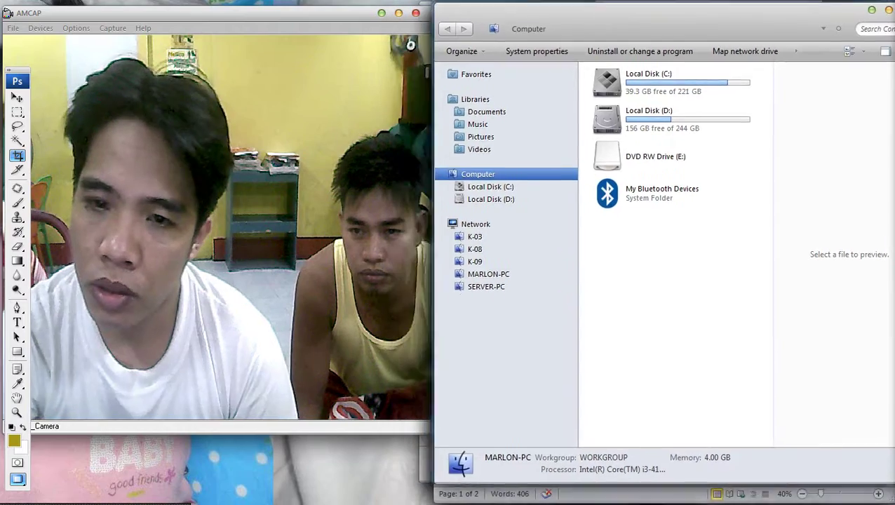
# Find the suit ID photo SSS.jpg on the Desktop, then return to the Word resume.
pyautogui.press('Home')
pyautogui.press('Tab')
pyautogui.press('Return')
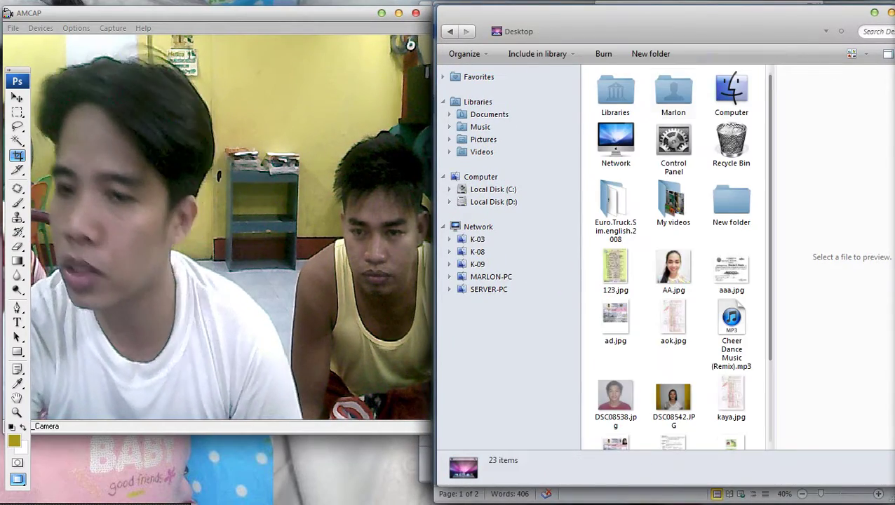
pyautogui.click(615, 397)
pyautogui.scroll(-2, 673, 280)
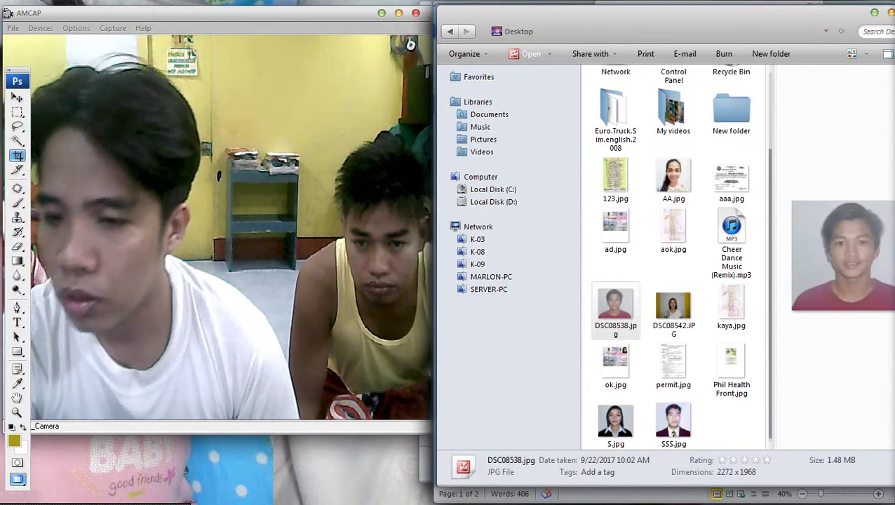
pyautogui.click(673, 423)
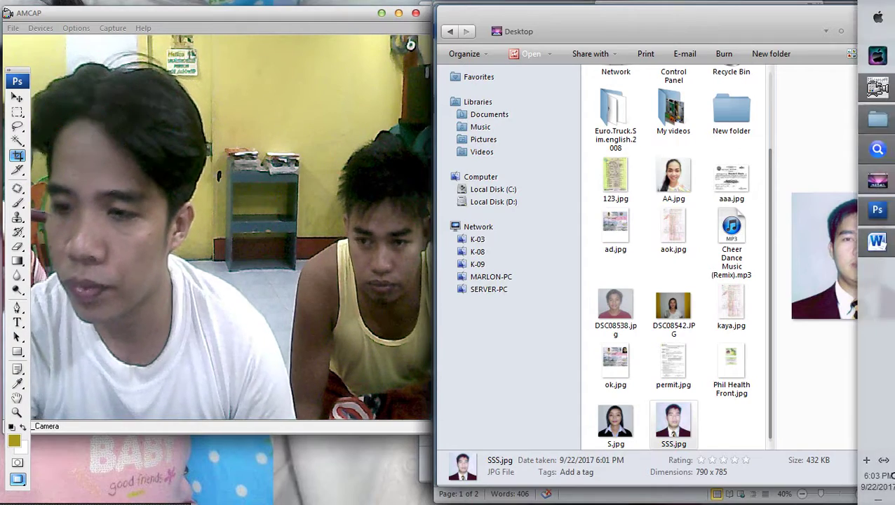
pyautogui.click(877, 241)
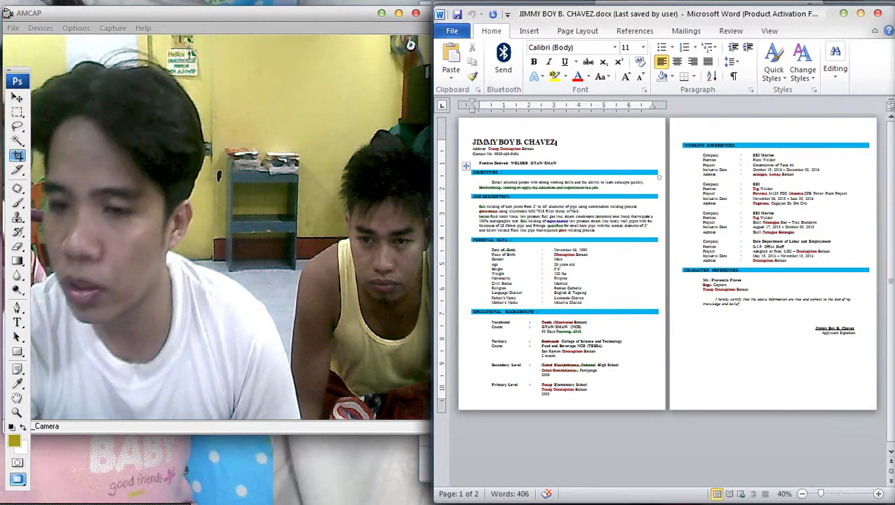
# Paste the ID photo into the resume and set text wrapping so text flows beside it.
pyautogui.hotkey('ctrl', 'v')
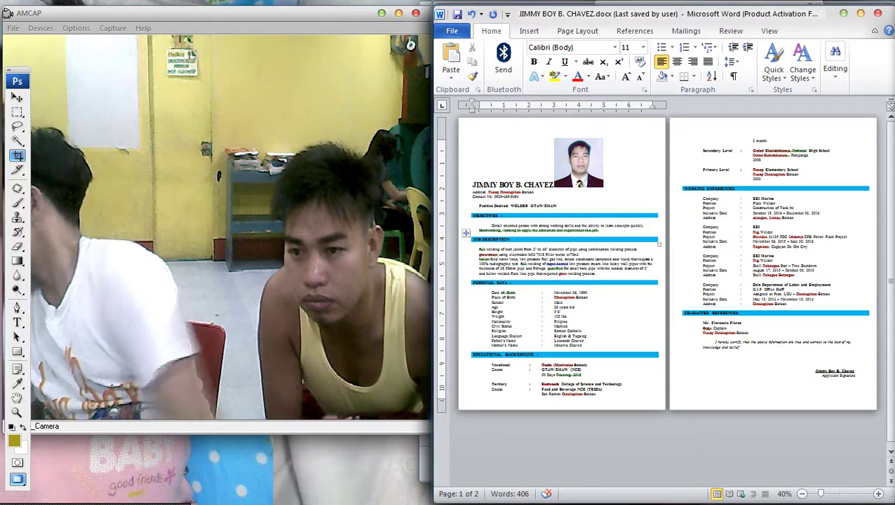
pyautogui.click(578, 162)
pyautogui.click(814, 31)
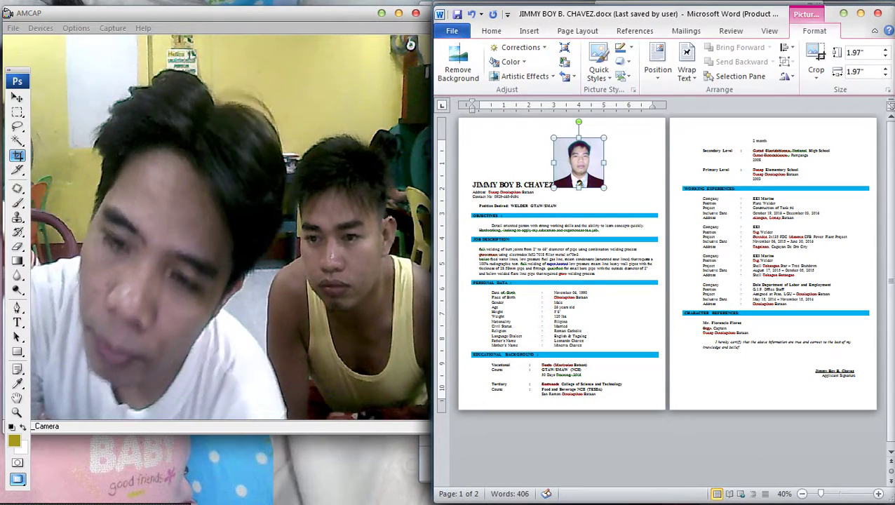
pyautogui.click(687, 66)
pyautogui.click(708, 109)
# Resize the photo to about 1.68 inches and place it at page one's top right.
pyautogui.moveTo(579, 157); pyautogui.dragTo(609, 132)
pyautogui.scroll(4, 618, 140)
pyautogui.moveTo(773, 179); pyautogui.dragTo(753, 179)
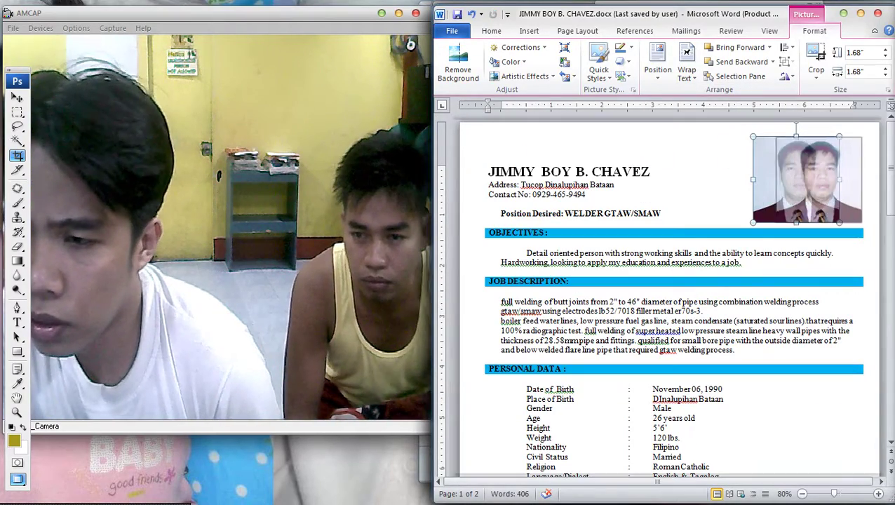
pyautogui.moveTo(806, 178); pyautogui.dragTo(809, 183)
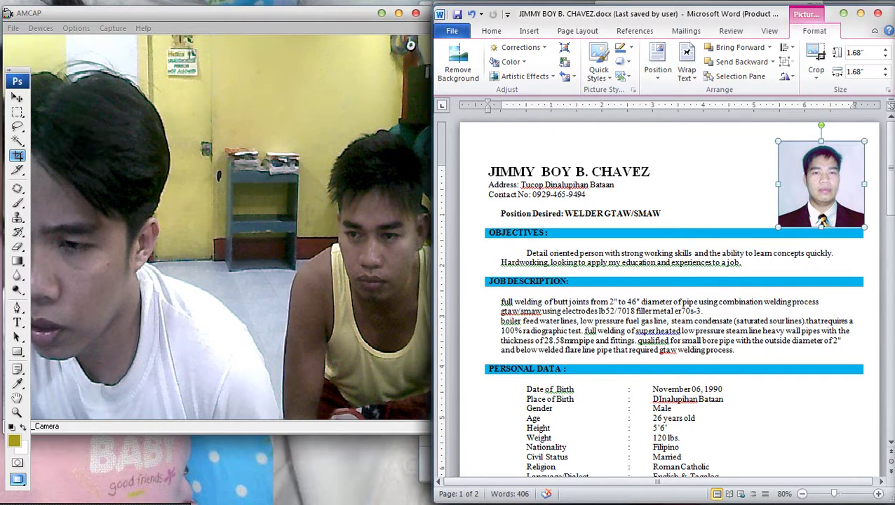
pyautogui.press('Escape')
pyautogui.click(821, 184)
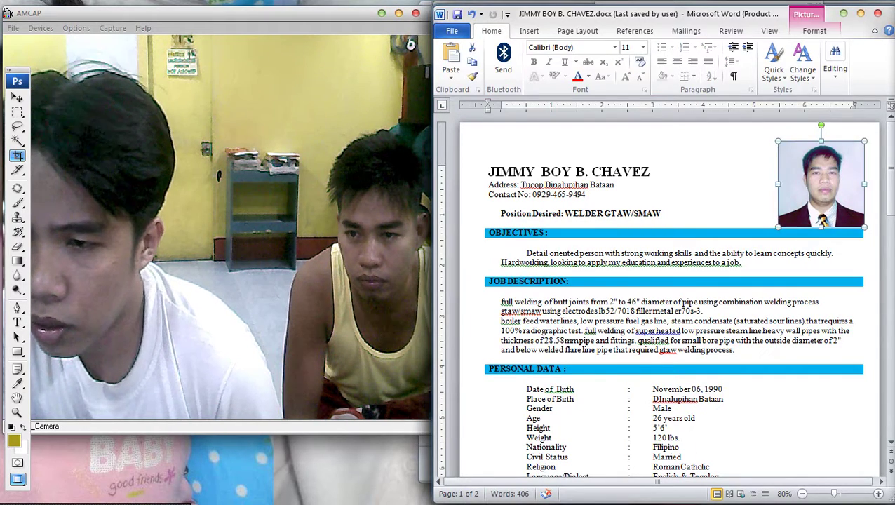
pyautogui.moveTo(778, 141); pyautogui.dragTo(764, 127)
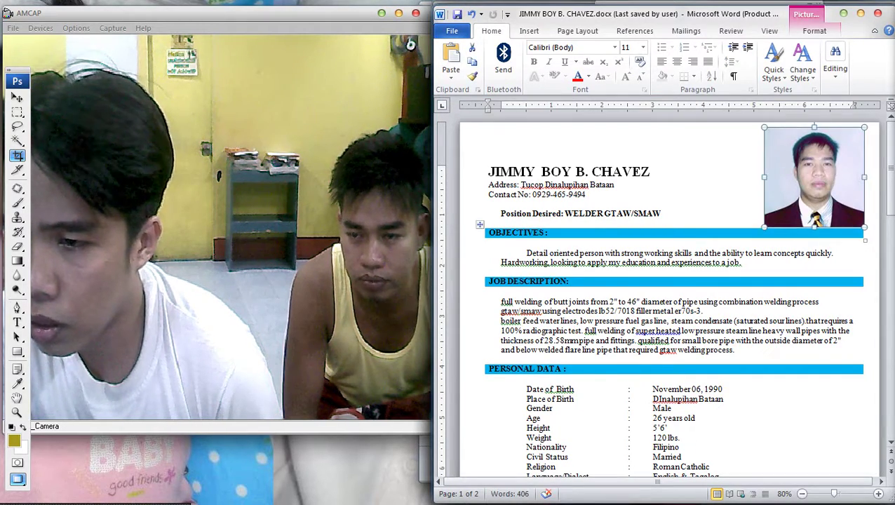
pyautogui.moveTo(892, 280)
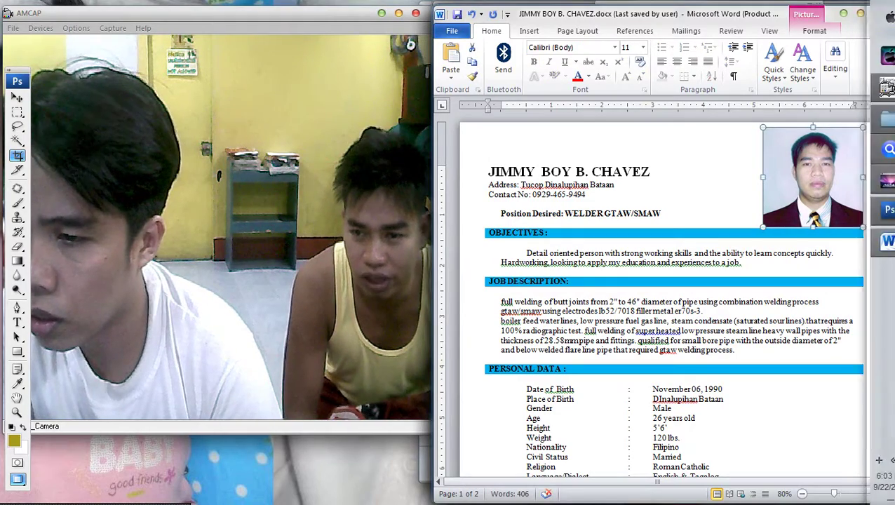
pyautogui.click(674, 213)
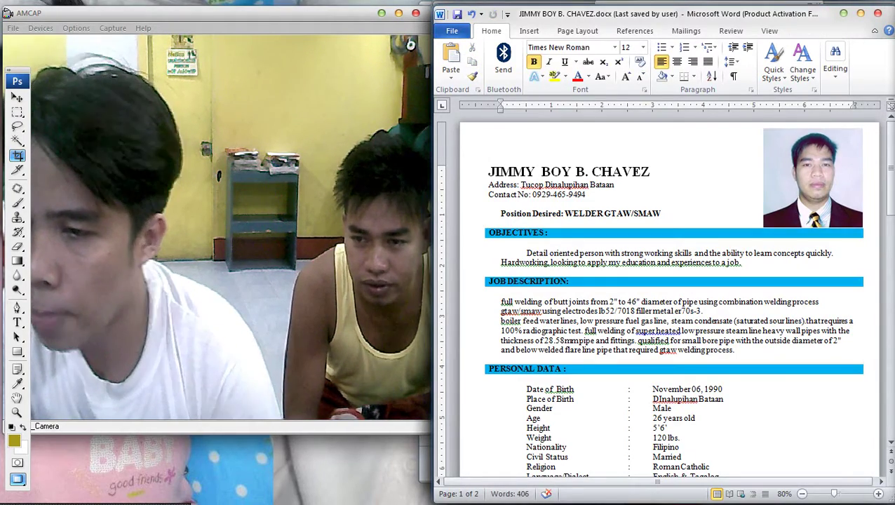
pyautogui.scroll(-5, 479, 224)
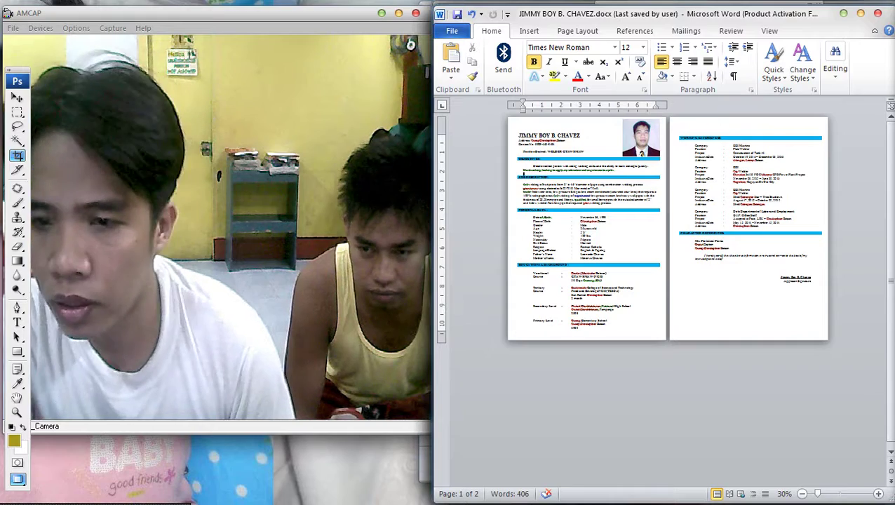
pyautogui.scroll(1, 666, 259)
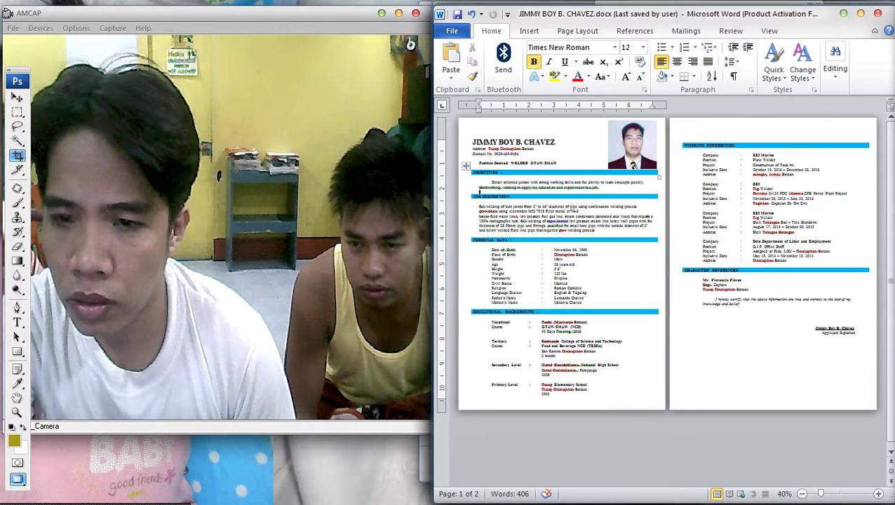
pyautogui.click(577, 31)
pyautogui.click(542, 62)
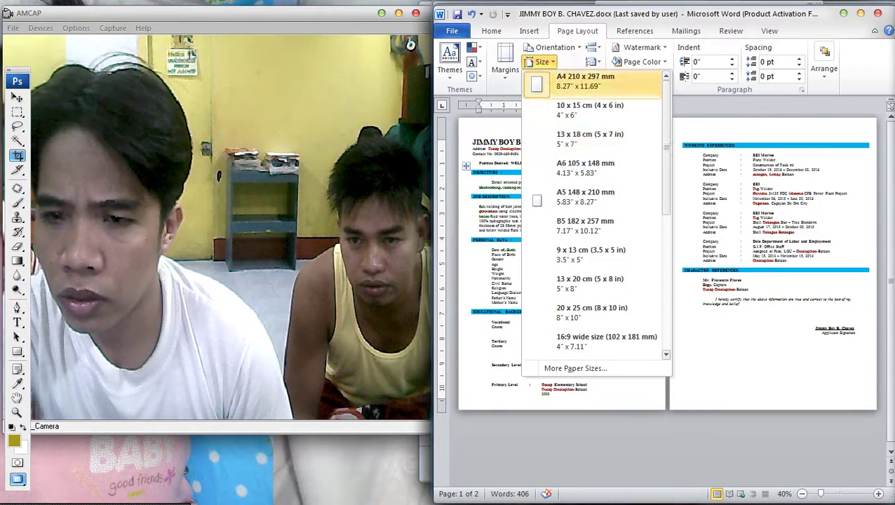
pyautogui.scroll(-3, 596, 211)
pyautogui.click(586, 251)
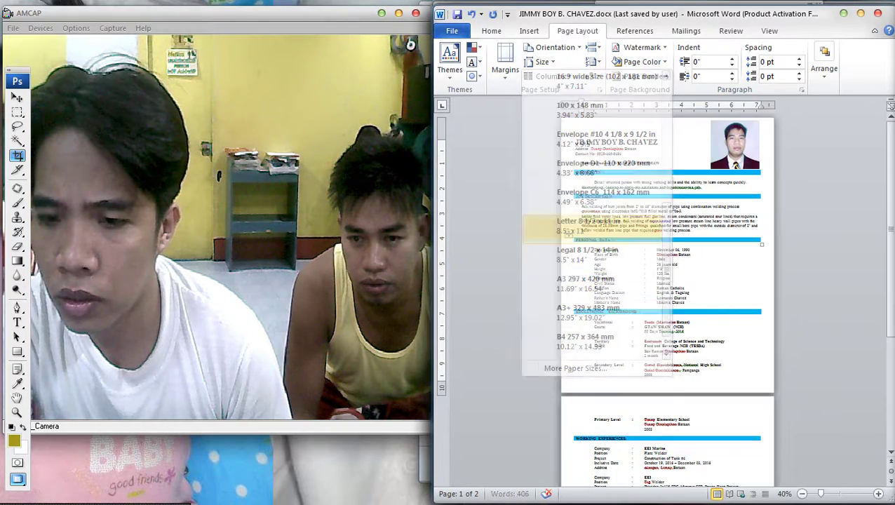
pyautogui.scroll(-1, 666, 280)
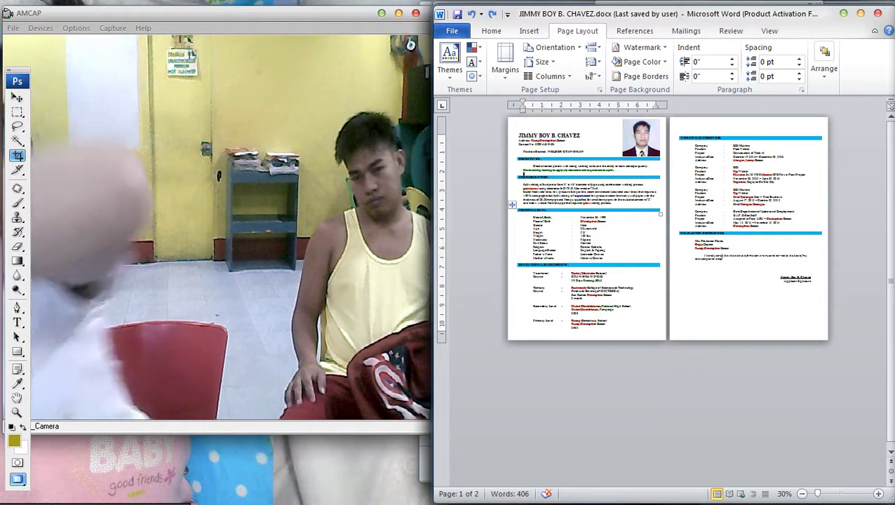
# Print the resume on the EPSON T60 with Best Photo quality set in printer properties.
pyautogui.hotkey('ctrl', 'p')
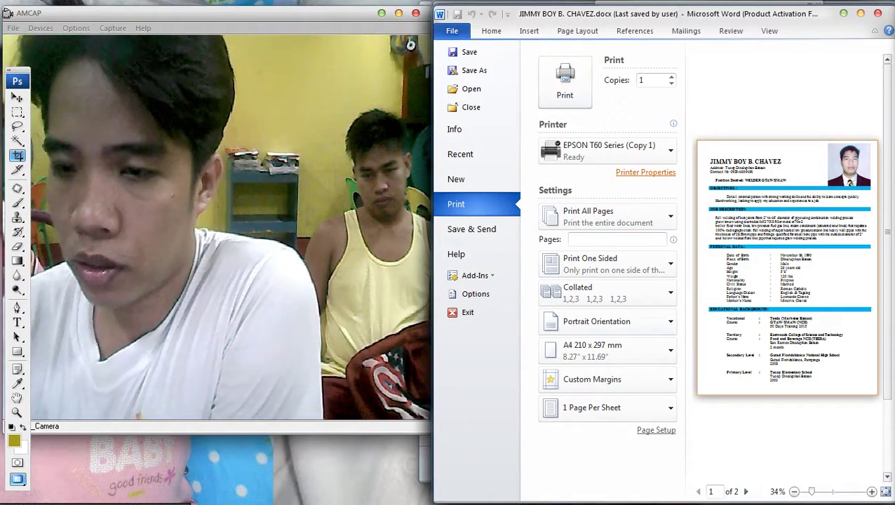
pyautogui.click(645, 172)
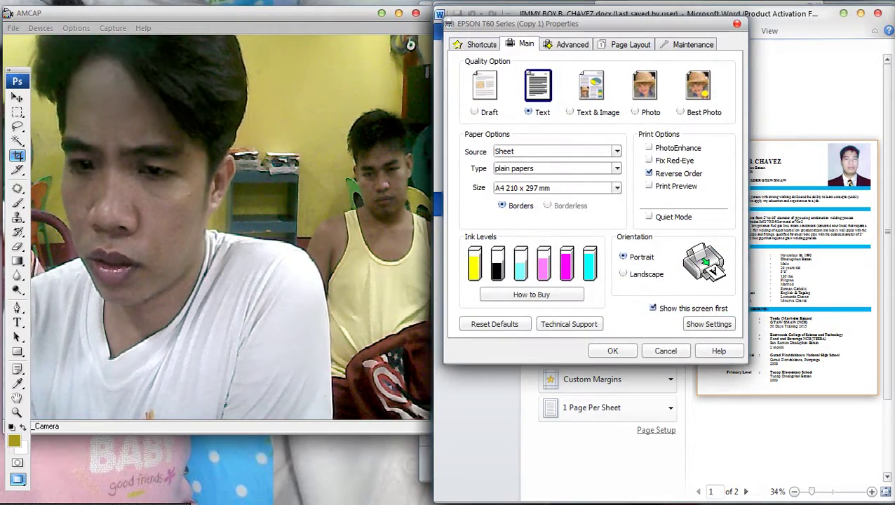
pyautogui.hotkey('ctrl', 'shift', 'Tab')
pyautogui.hotkey('ctrl', 'Tab')
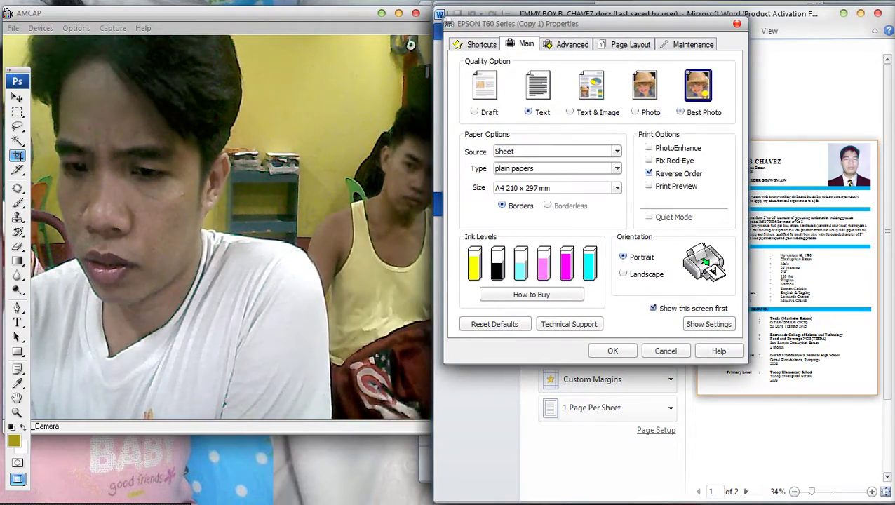
pyautogui.press('Return')
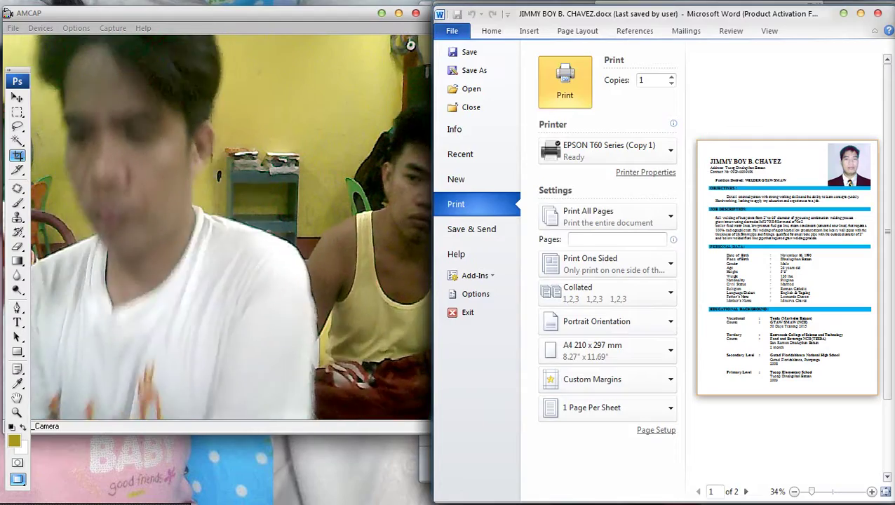
pyautogui.press('Return')
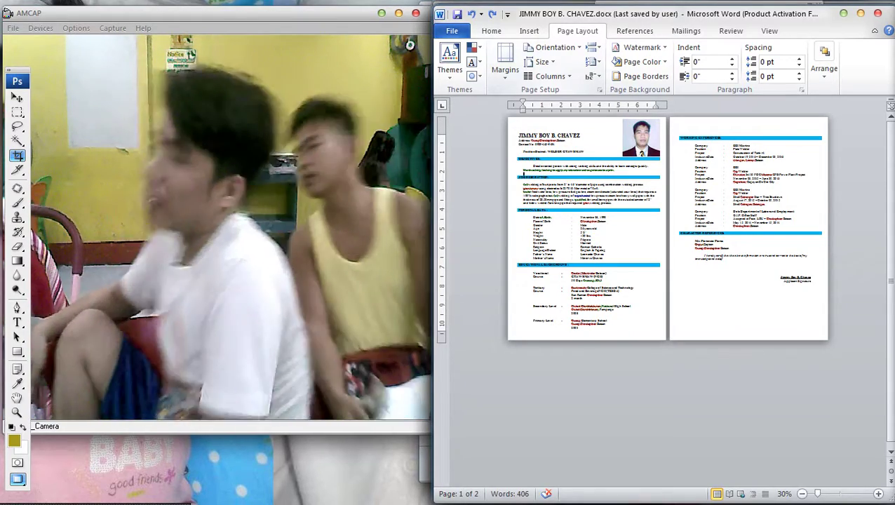
# Print the resume again on EPSON T60 Series (Copy 1), keeping the current printer settings.
pyautogui.hotkey('ctrl', 'p')
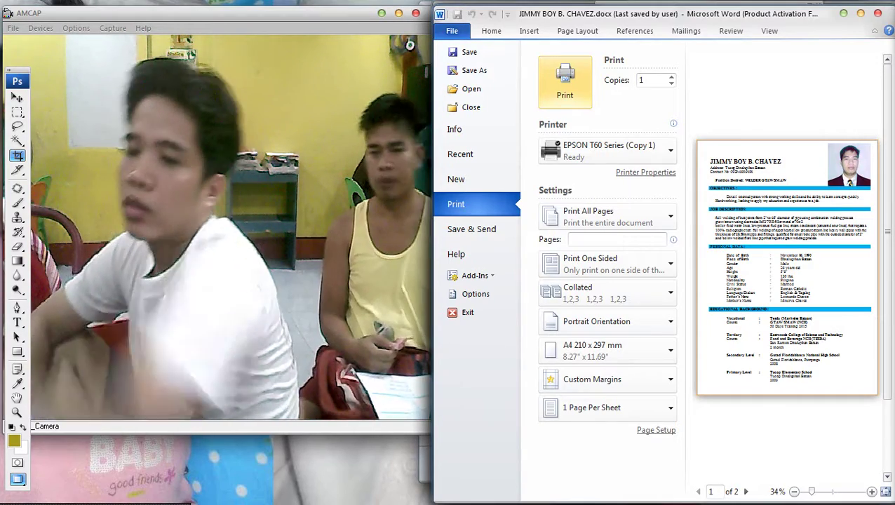
pyautogui.moveTo(892, 253)
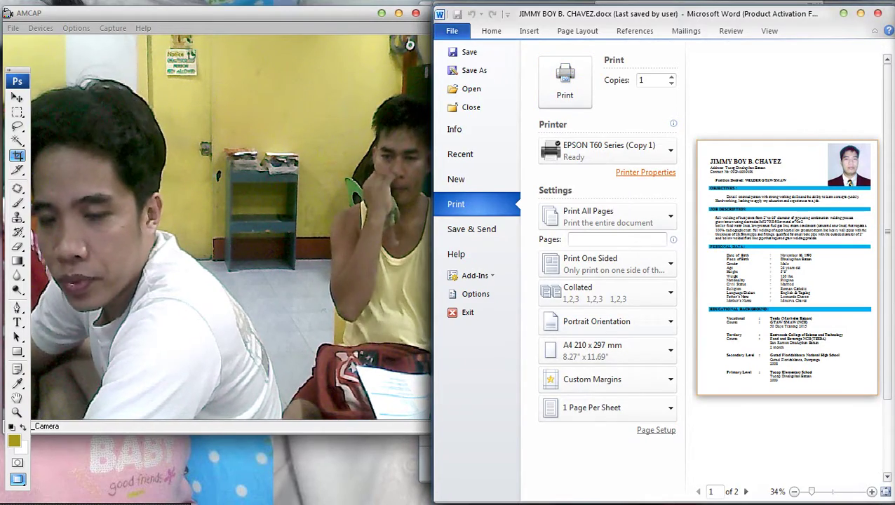
pyautogui.click(645, 171)
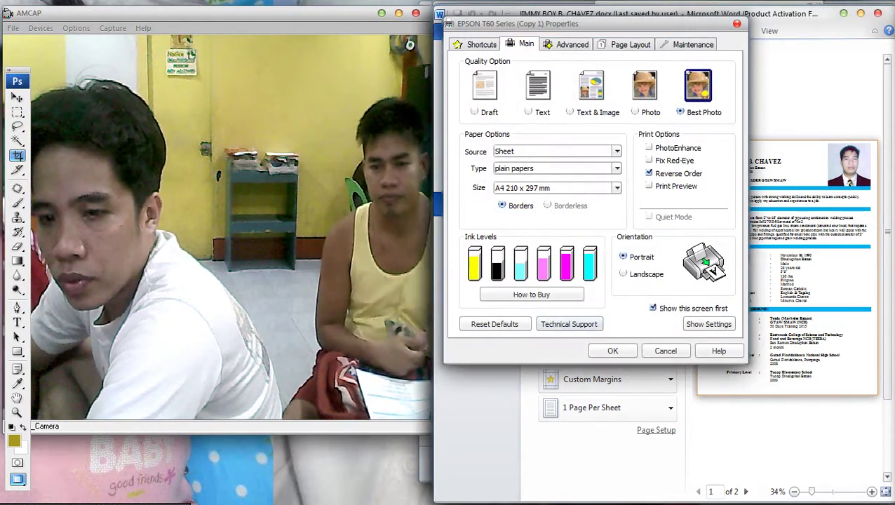
pyautogui.click(612, 350)
pyautogui.click(565, 77)
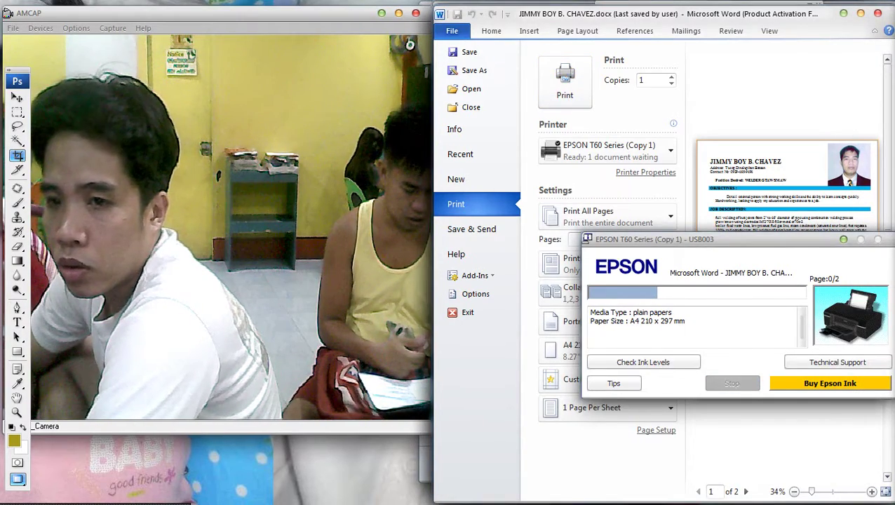
# Switch to the EPSON T60 Series printer, set Best Photo quality, and print 3 copies.
pyautogui.click(607, 150)
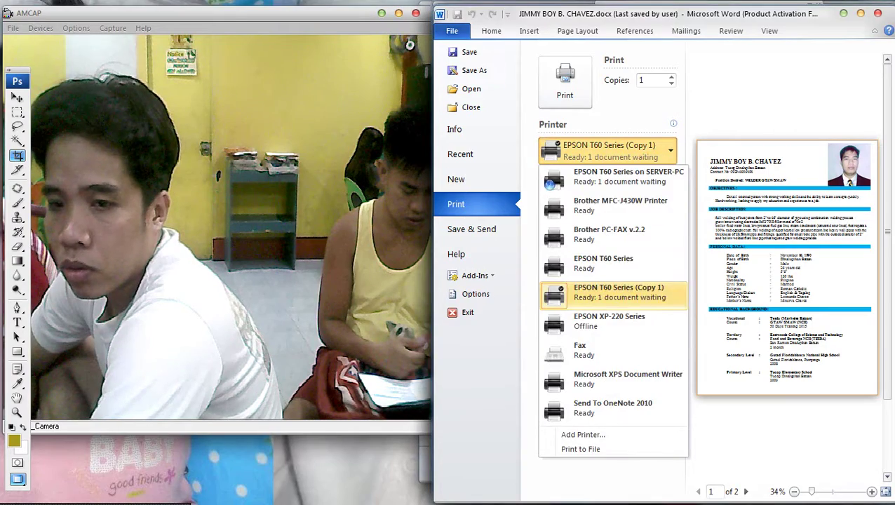
pyautogui.click(603, 263)
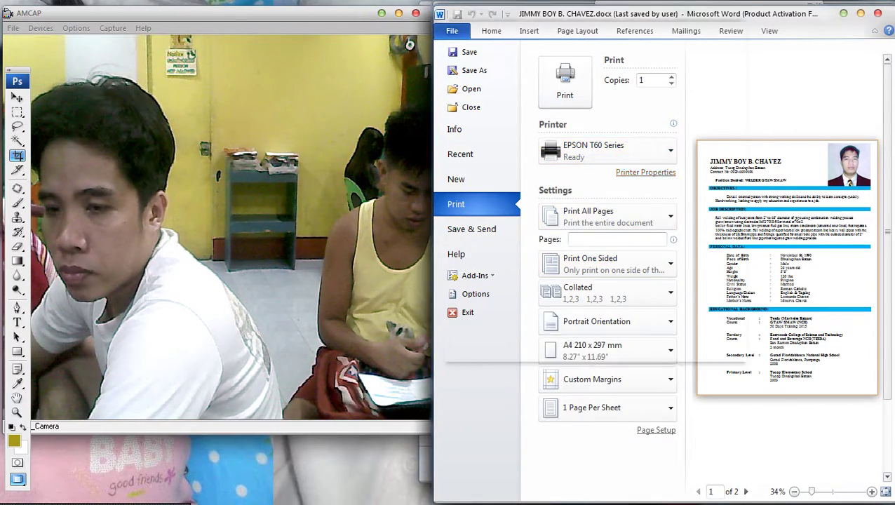
pyautogui.click(645, 172)
pyautogui.click(698, 86)
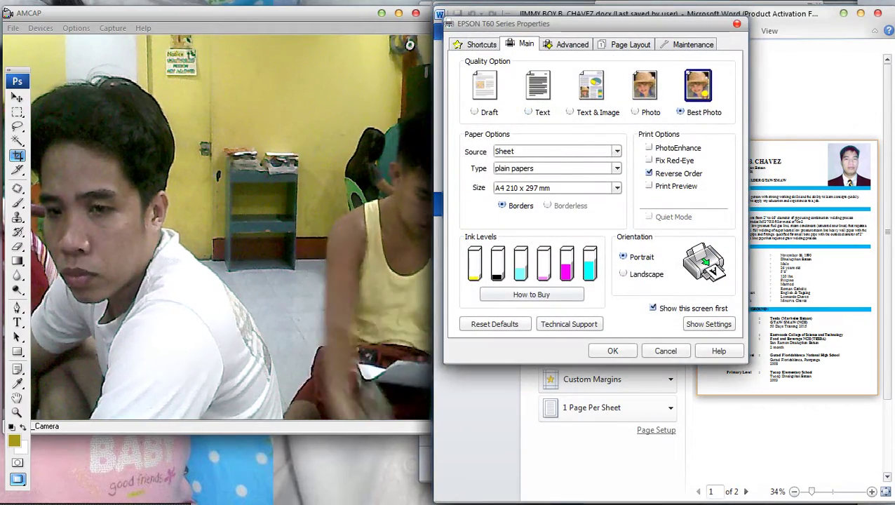
pyautogui.click(612, 350)
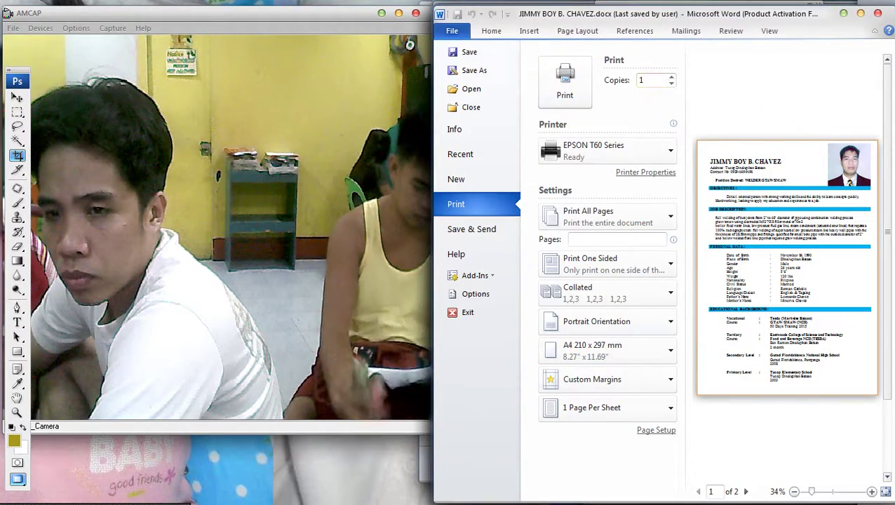
pyautogui.click(672, 76)
pyautogui.click(671, 77)
pyautogui.click(564, 82)
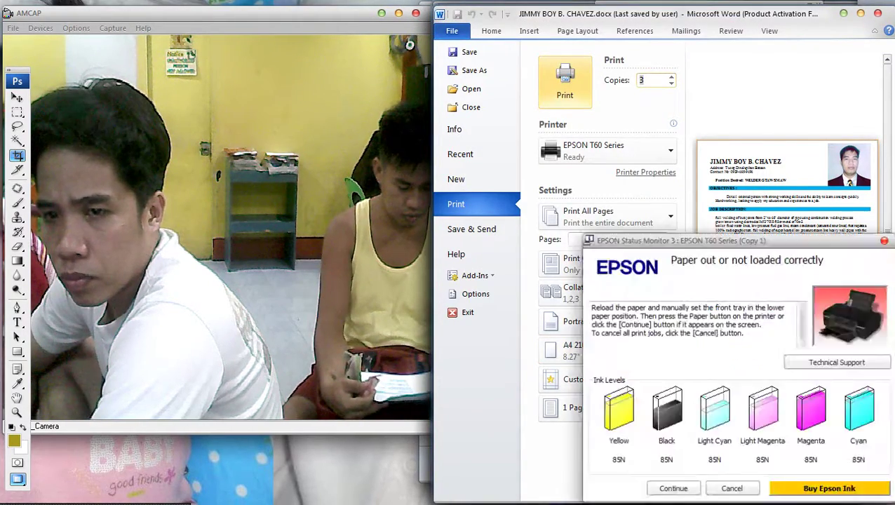
pyautogui.click(564, 82)
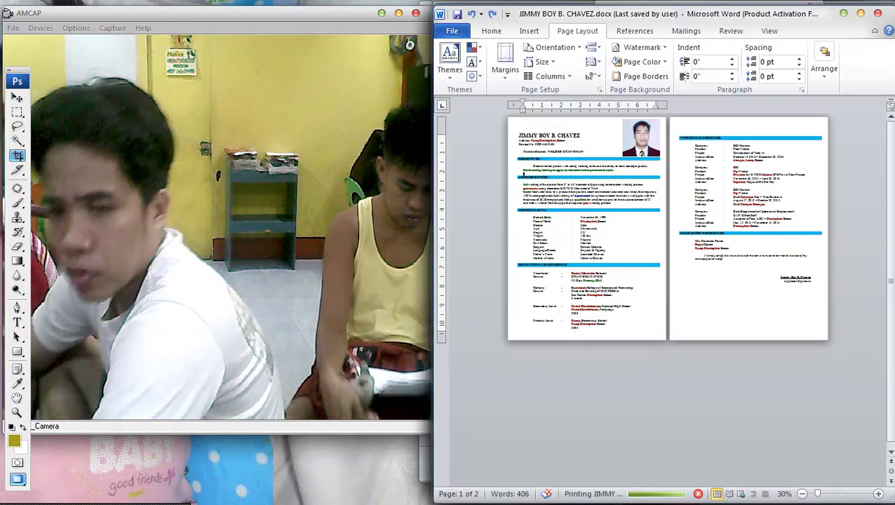
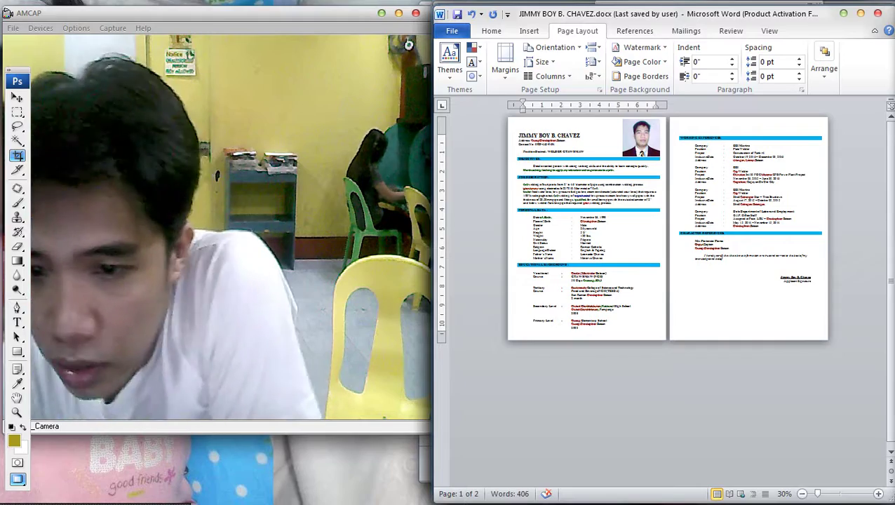
# Save and close the Word résumé, then close the desktop folder window.
pyautogui.hotkey('alt', 'F4')
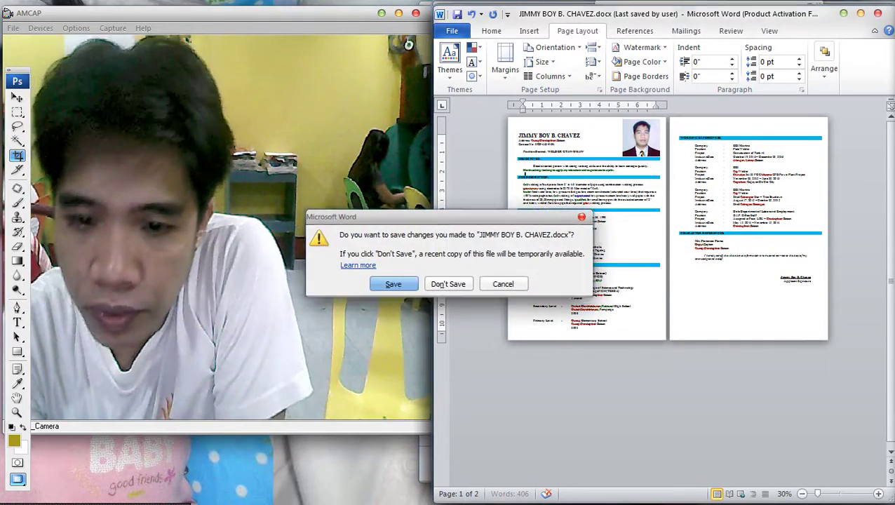
pyautogui.click(375, 281)
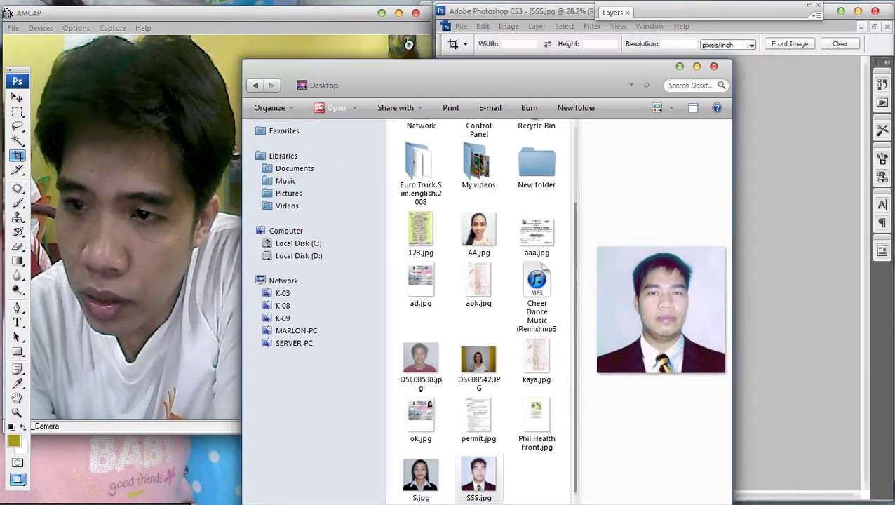
pyautogui.hotkey('alt', 'F4')
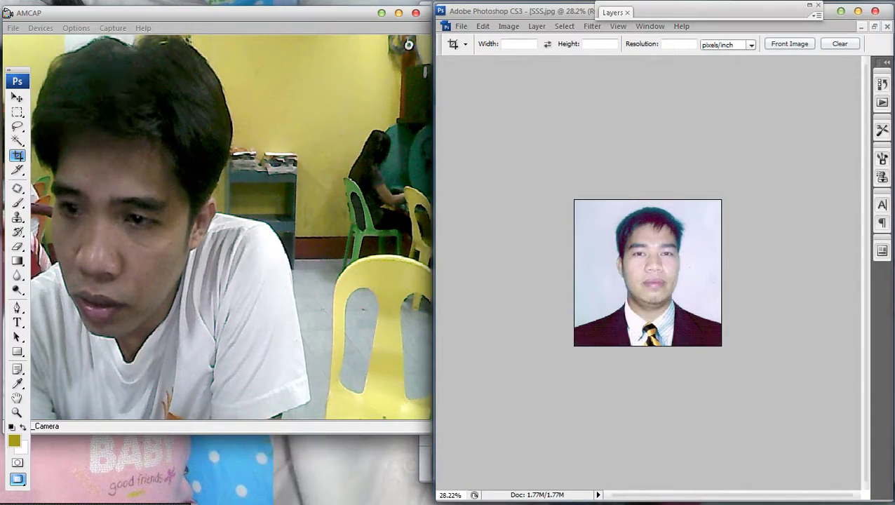
# Close SSS.jpg, the untitled and police ID documents unsaved, keeping the birthday banner open.
pyautogui.hotkey('alt', 'F4')
pyautogui.press('n')
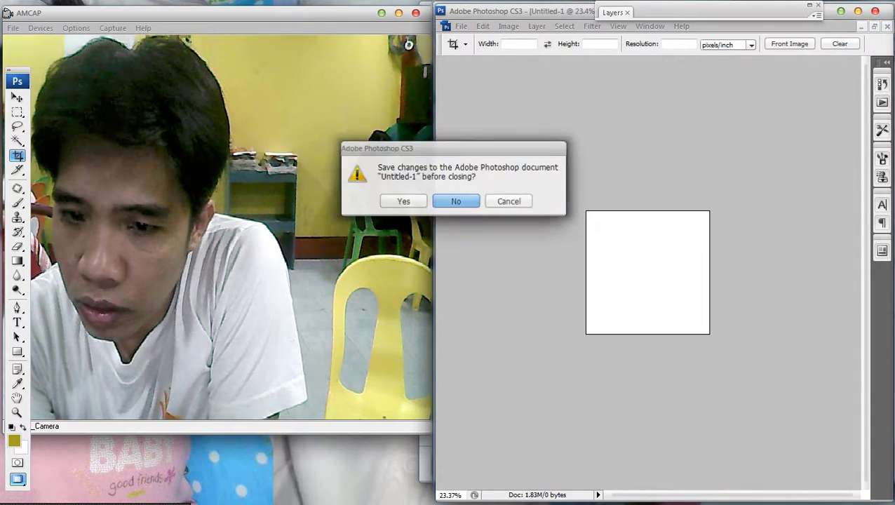
pyautogui.press('n')
pyautogui.press('n')
pyautogui.press('n')
pyautogui.press('n')
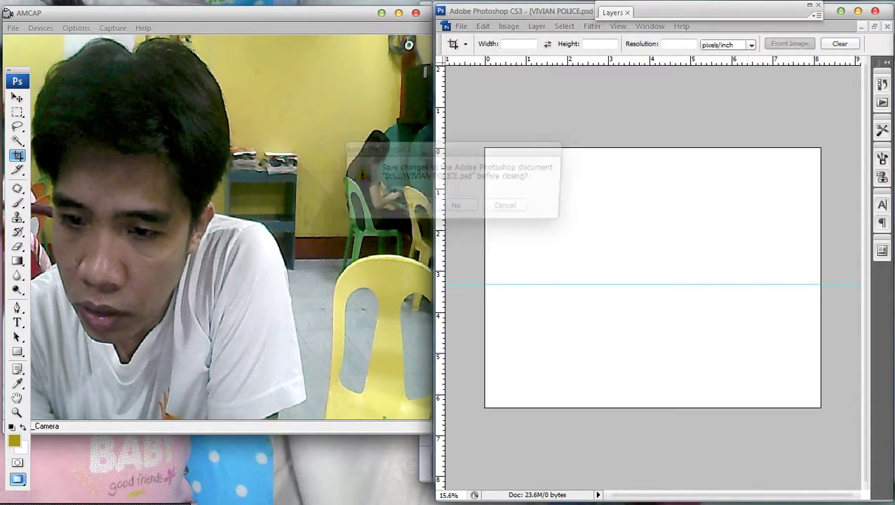
pyautogui.press('n')
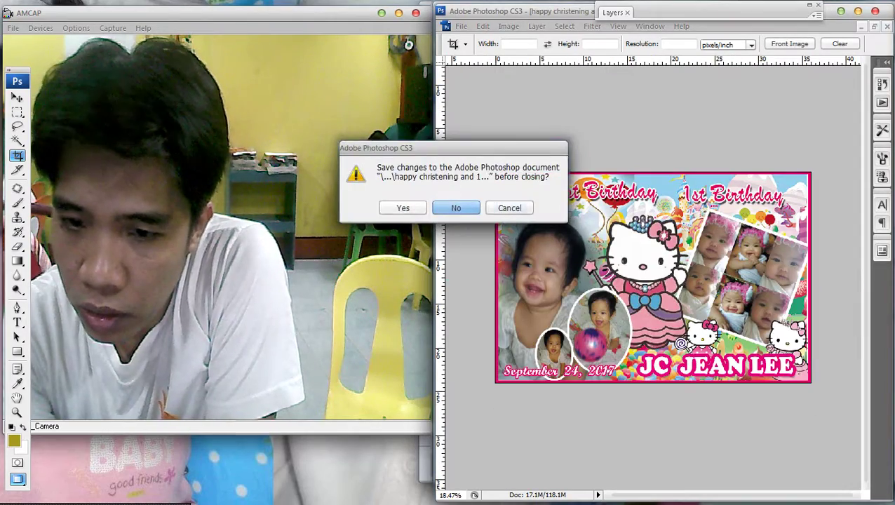
pyautogui.press('Escape')
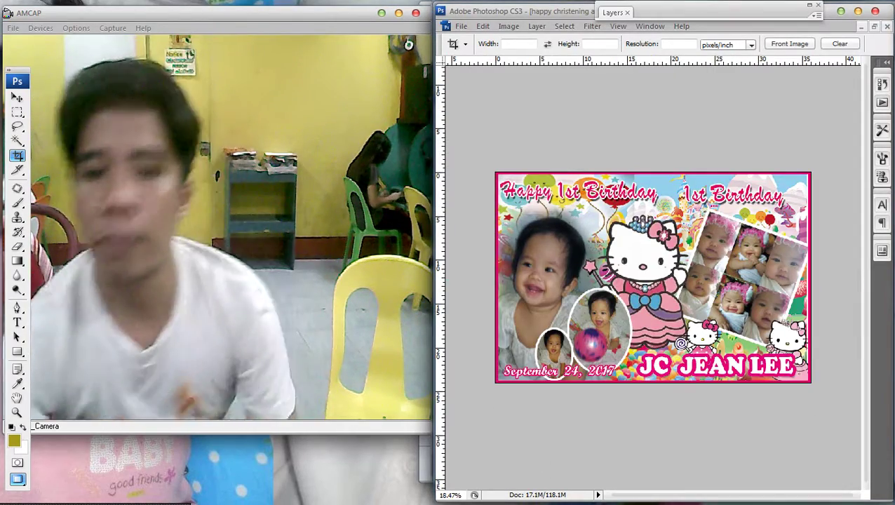
# Move the right-hand 1st Birthday copy title up and to the right.
pyautogui.hotkey('ctrl', '+')
pyautogui.hotkey('ctrl', '+')
pyautogui.hotkey('ctrl', '+')
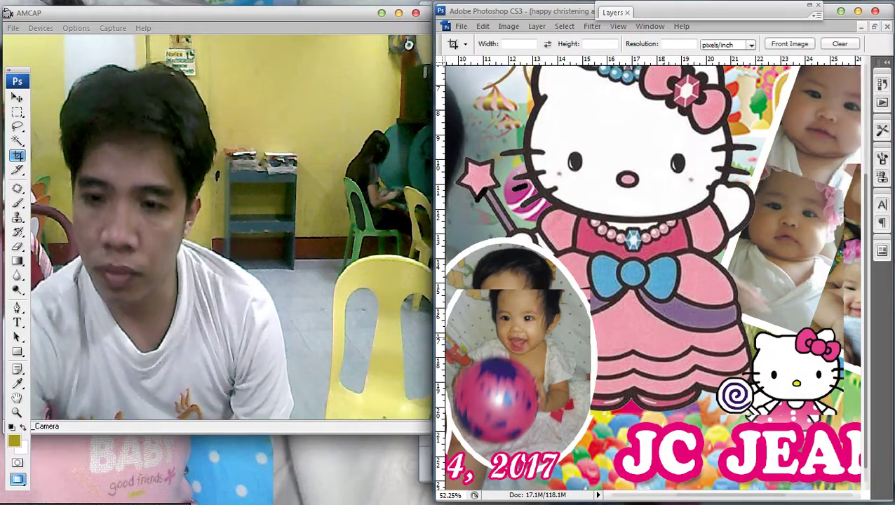
pyautogui.hotkey('ctrl', '-')
pyautogui.hotkey('ctrl', '-')
pyautogui.hotkey('ctrl', '-')
pyautogui.hotkey('ctrl', '-')
pyautogui.hotkey('ctrl', '-')
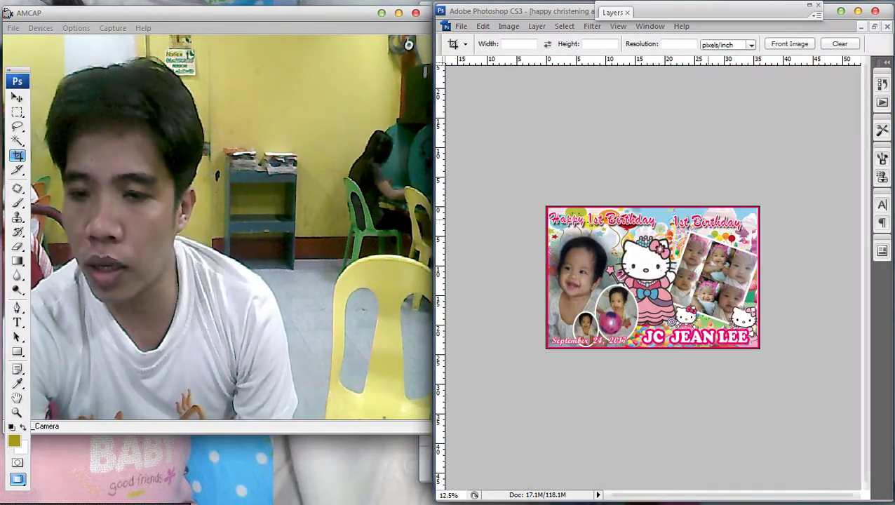
pyautogui.hotkey('ctrl', '+')
pyautogui.hotkey('ctrl', '+')
pyautogui.hotkey('ctrl', '+')
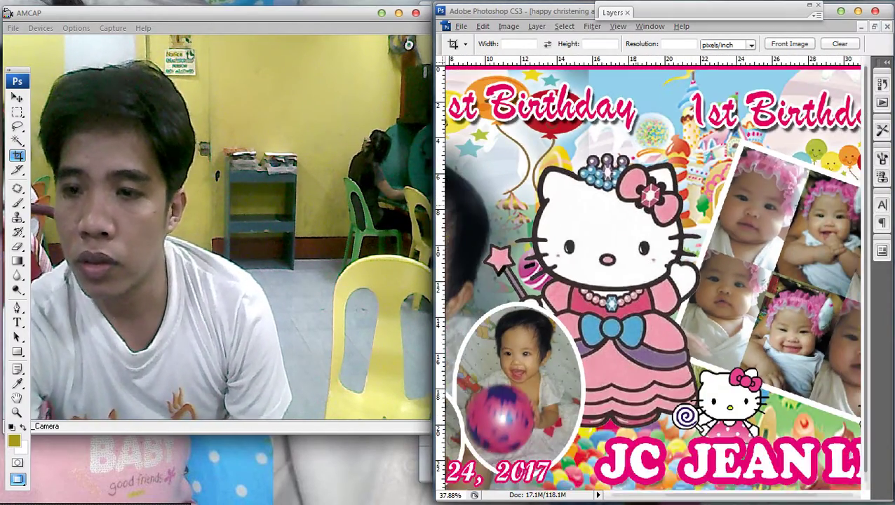
pyautogui.hotkey('ctrl', '0')
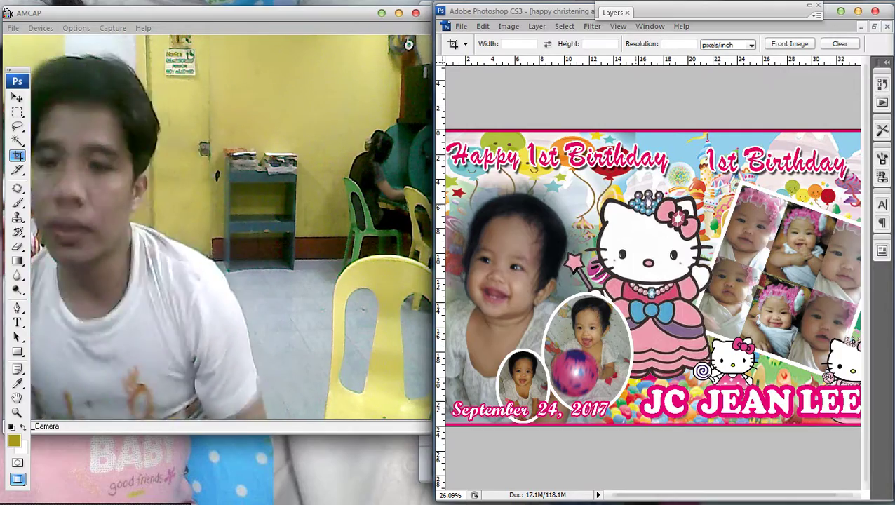
pyautogui.hotkey('ctrl', '0')
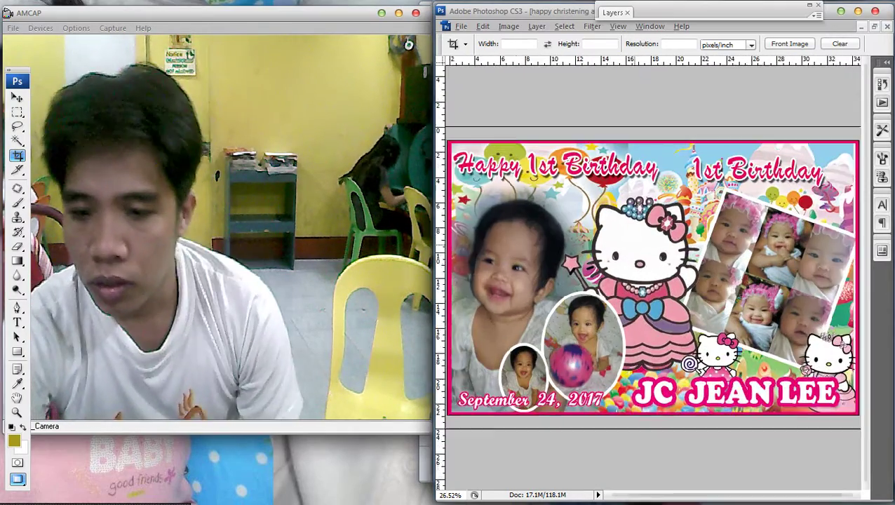
pyautogui.hotkey('ctrl', '+')
pyautogui.hotkey('ctrl', '+')
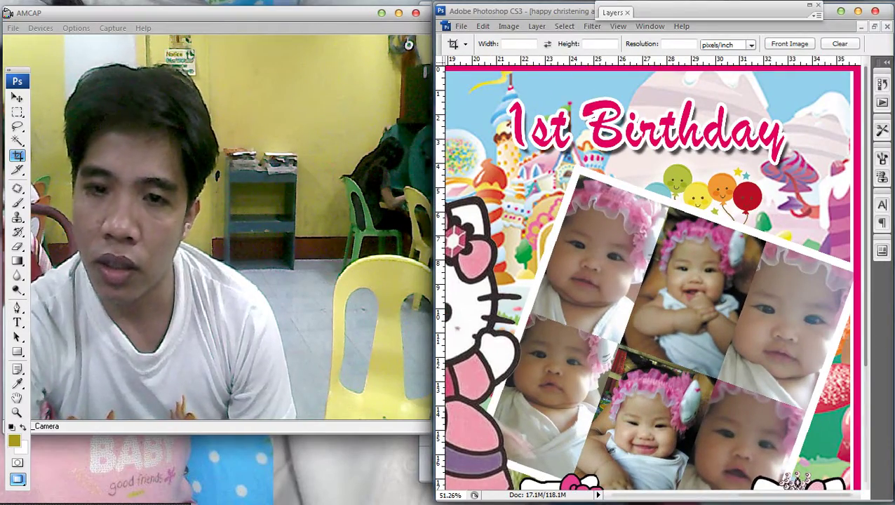
pyautogui.click(17, 97)
pyautogui.rightClick(706, 135)
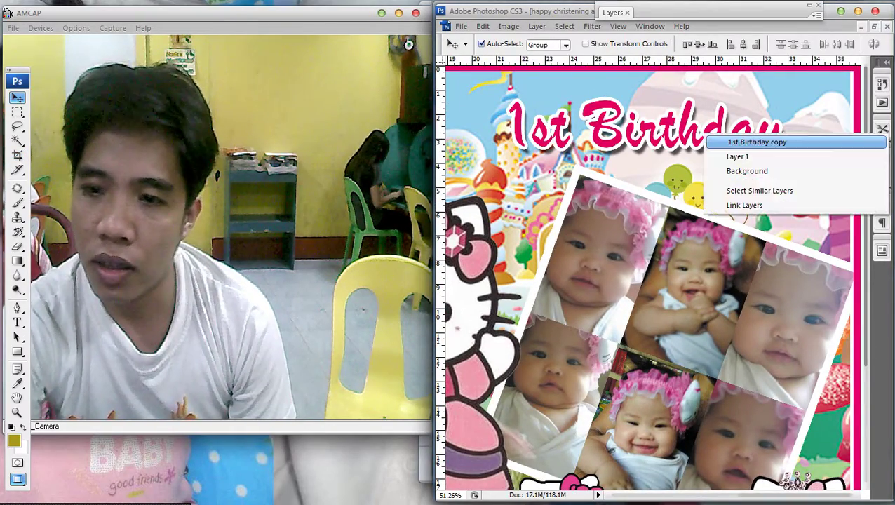
pyautogui.click(757, 141)
pyautogui.moveTo(756, 142); pyautogui.dragTo(817, 127)
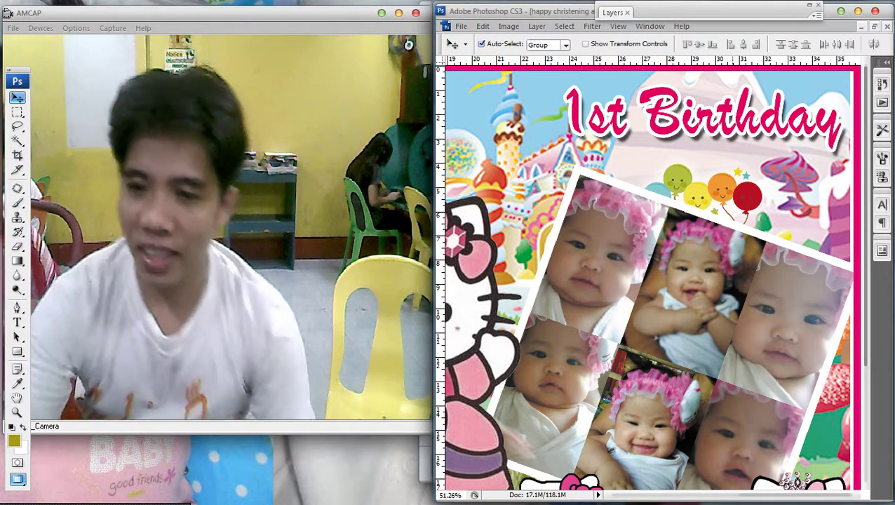
# Scale the Happy 1st Birthday headline up to about 104.1%.
pyautogui.hotkey('ctrl', '0')
pyautogui.scroll(3, 648, 277)
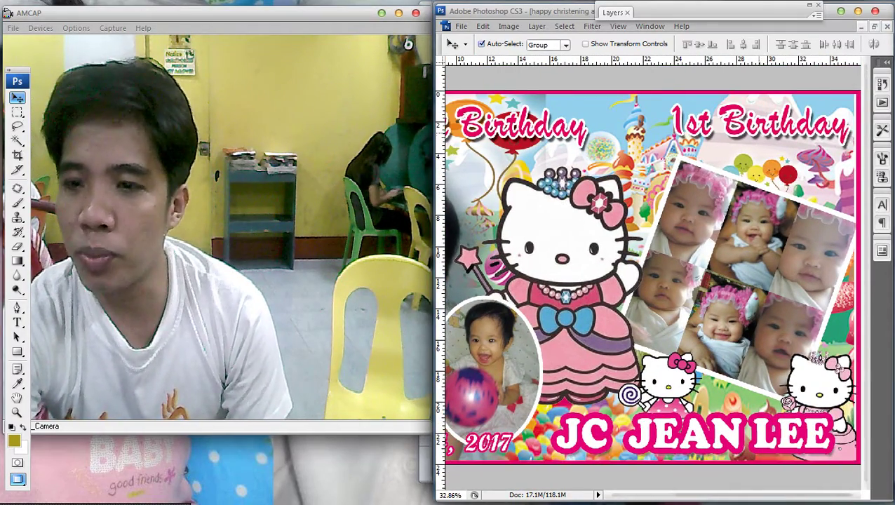
pyautogui.rightClick(760, 132)
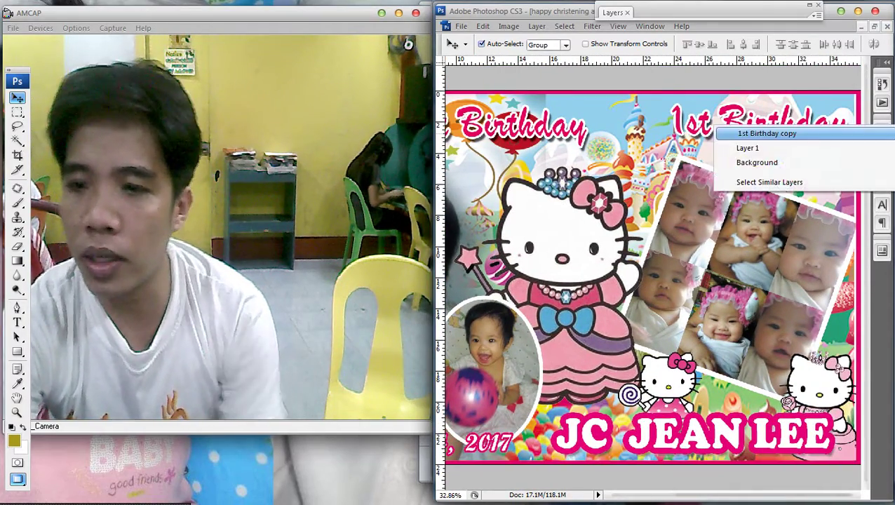
pyautogui.click(761, 157)
pyautogui.rightClick(713, 97)
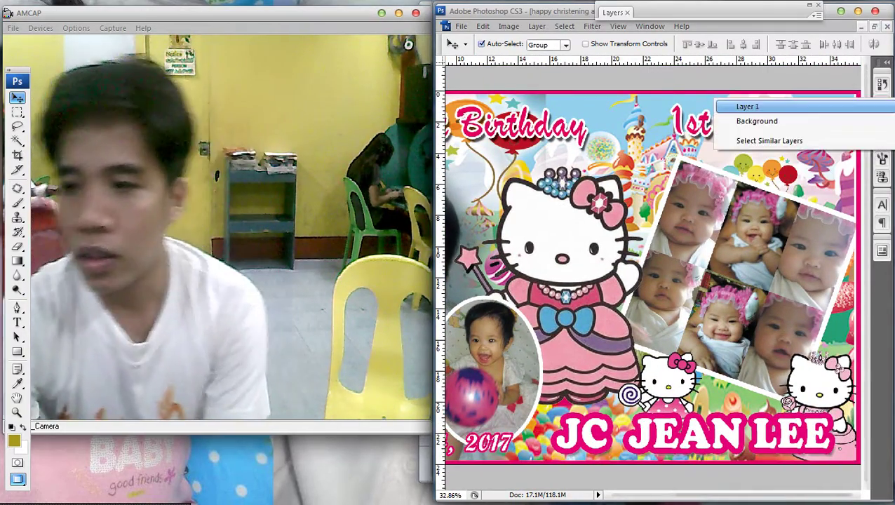
pyautogui.click(733, 104)
pyautogui.moveTo(891, 253)
pyautogui.scroll(-3, 647, 277)
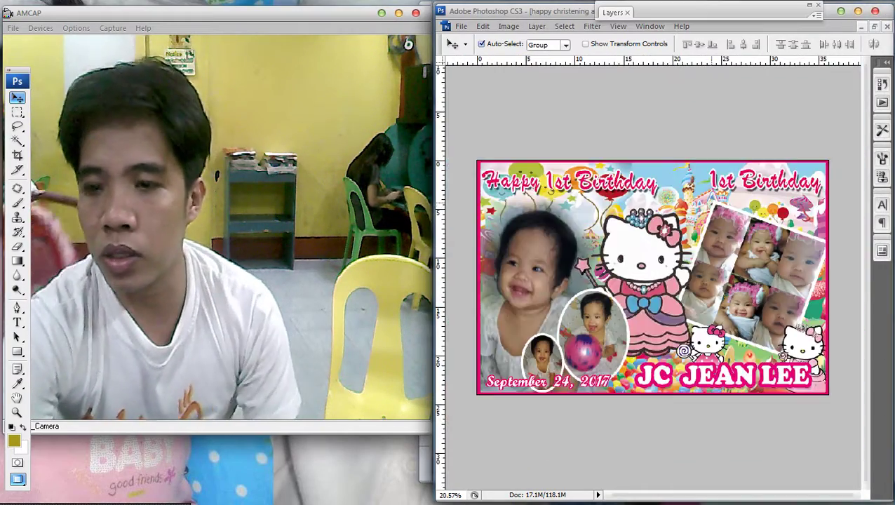
pyautogui.scroll(4, 647, 277)
pyautogui.scroll(-2, 647, 277)
pyautogui.hscroll(-2, 648, 277)
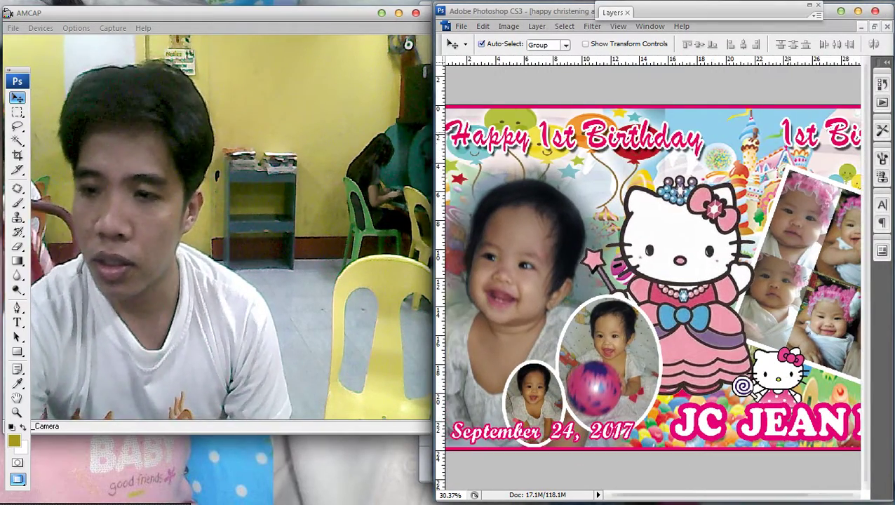
pyautogui.hotkey('ctrl', 't')
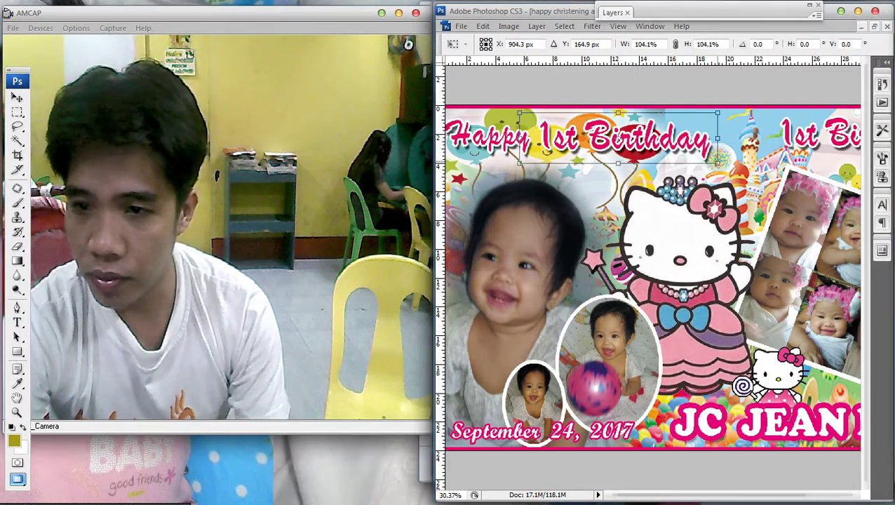
pyautogui.press('Return')
pyautogui.scroll(-2, 648, 277)
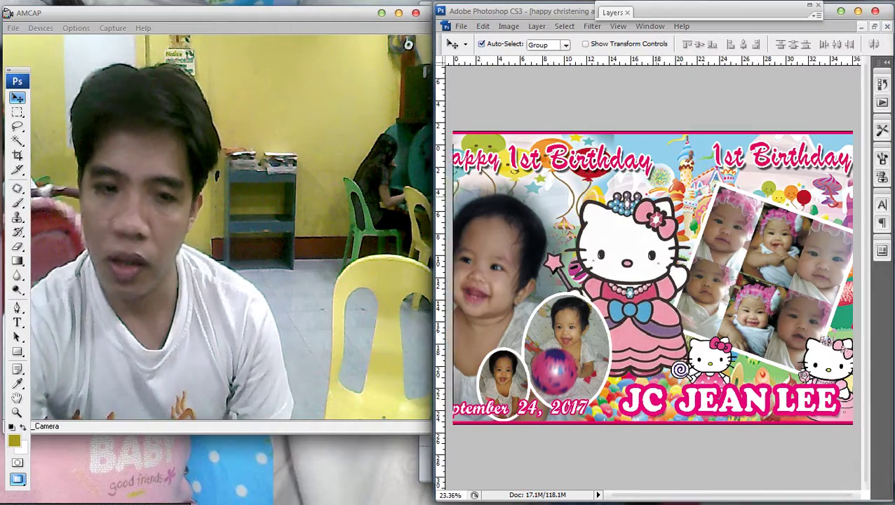
pyautogui.scroll(-2, 648, 277)
# Retype the right-hand 1st Birthday title as the Happy Christening headline.
pyautogui.press('t')
pyautogui.scroll(1, 653, 277)
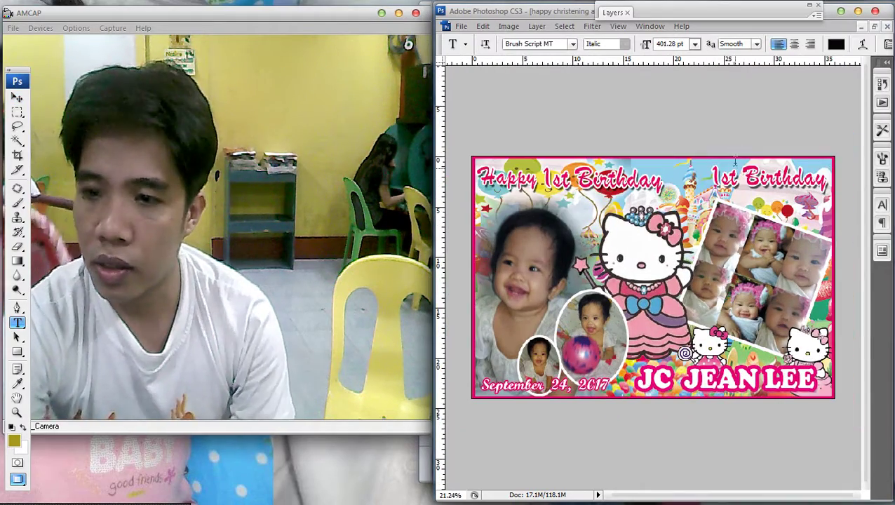
pyautogui.doubleClick(725, 179)
pyautogui.hotkey('ctrl', 'a')
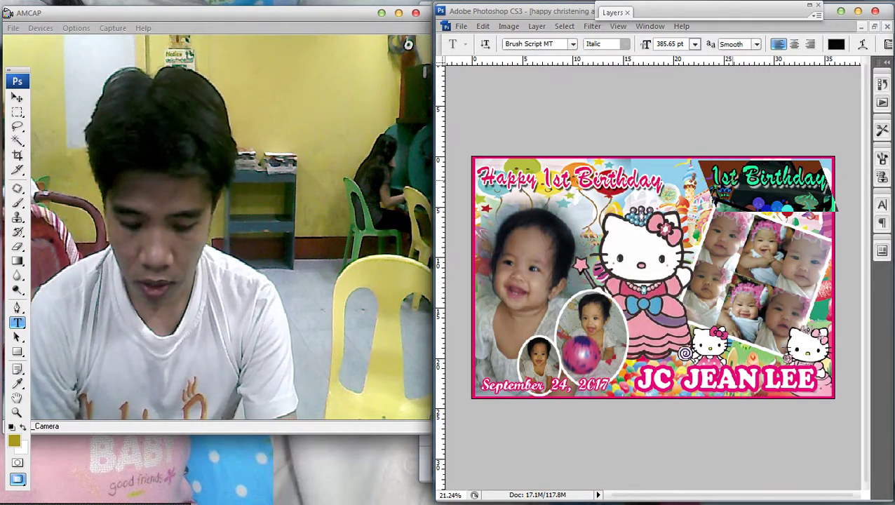
pyautogui.press('BackSpace')
pyautogui.write('1st B')
pyautogui.press('BackSpace')
pyautogui.press('BackSpace')
pyautogui.press('BackSpace')
pyautogui.press('BackSpace')
pyautogui.press('BackSpace')
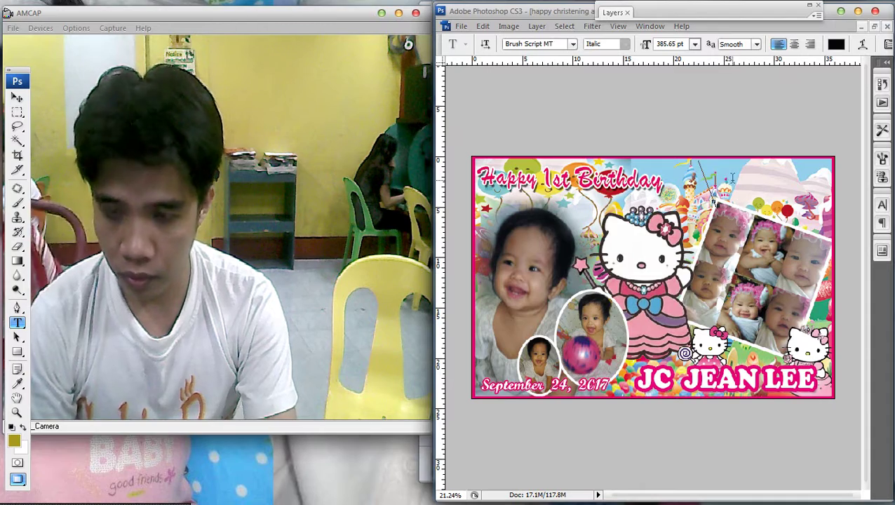
pyautogui.press('capslock')
pyautogui.write('Haoo')
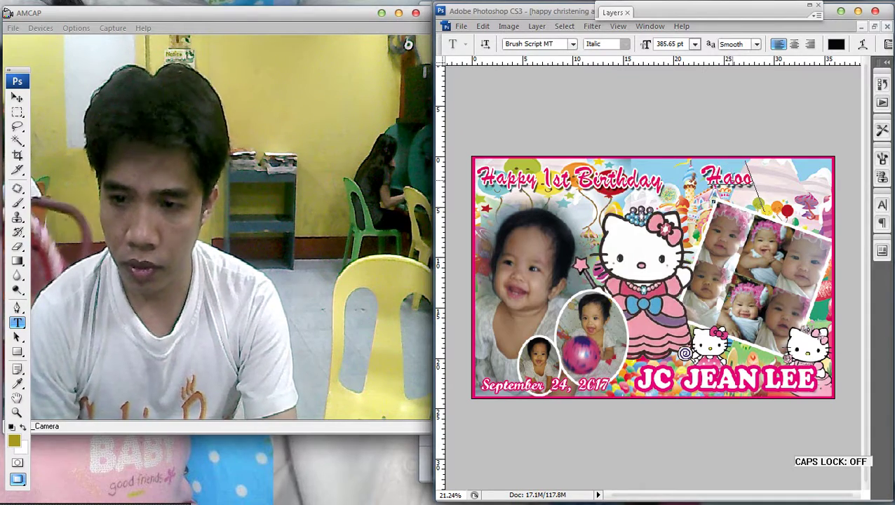
pyautogui.press('BackSpace')
pyautogui.press('BackSpace')
pyautogui.write('ppy')
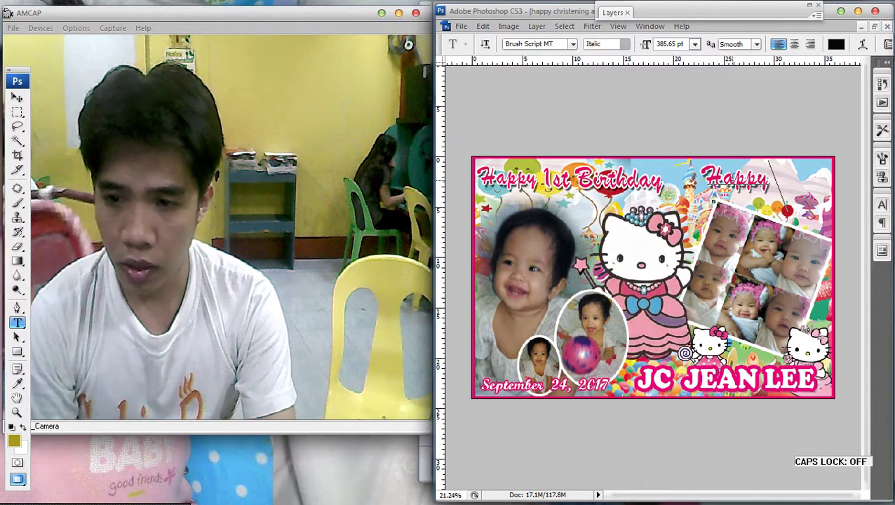
pyautogui.write(' Chri')
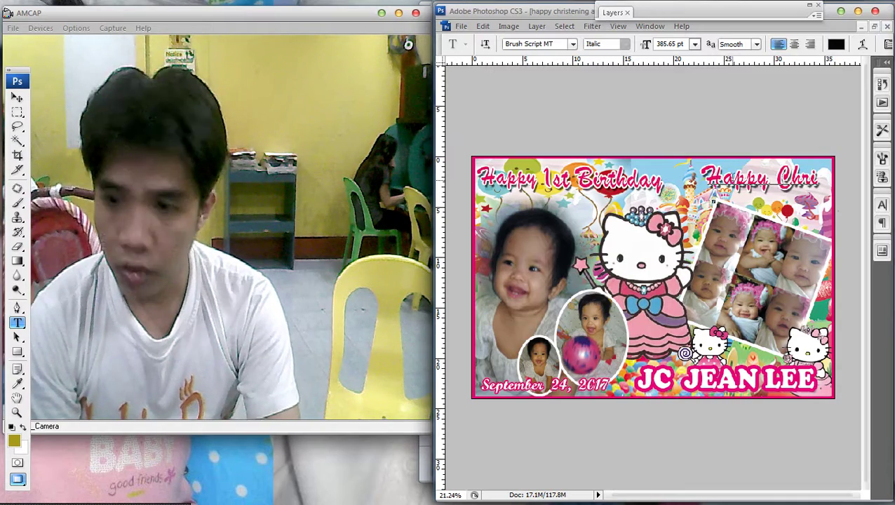
pyautogui.write('st')
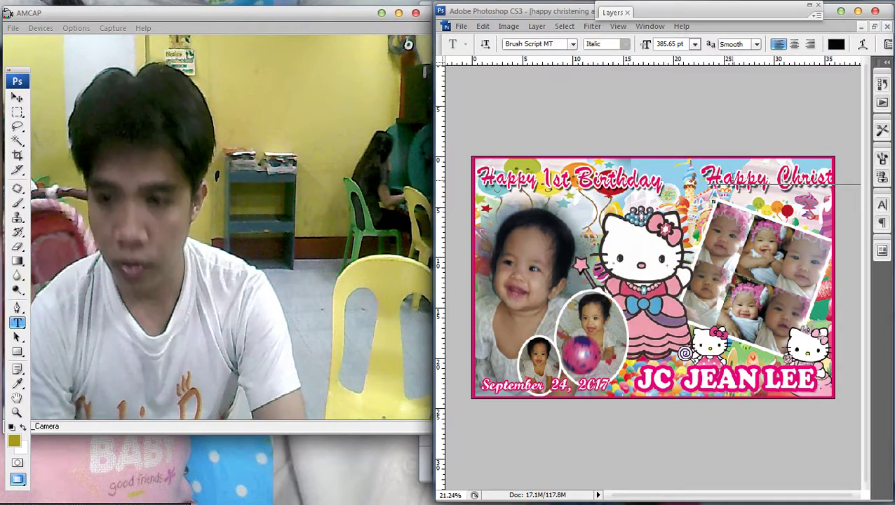
# Drag the Happy Christening text left so it sits fully on the banner.
pyautogui.click(17, 112)
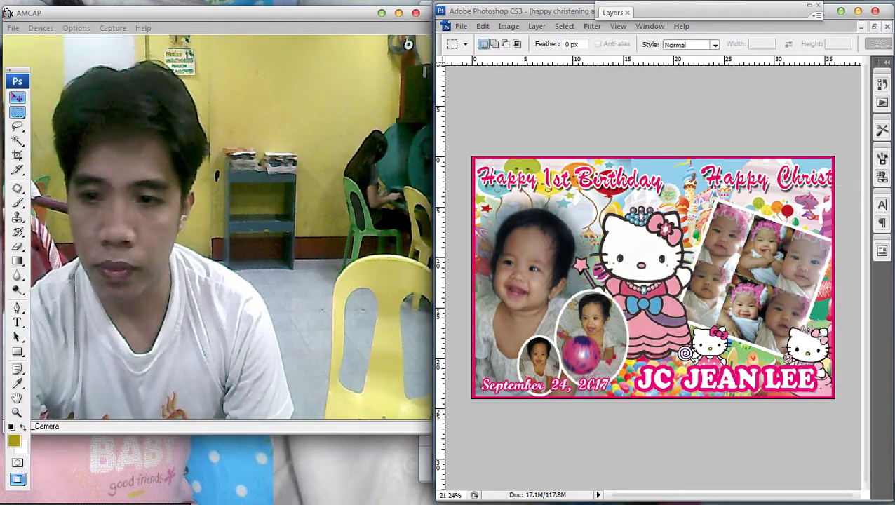
pyautogui.rightClick(713, 185)
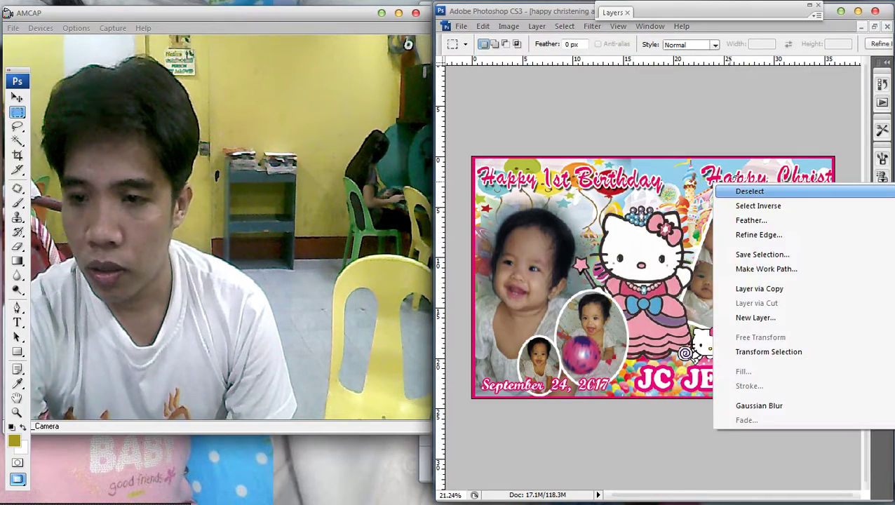
pyautogui.click(726, 191)
pyautogui.press('v')
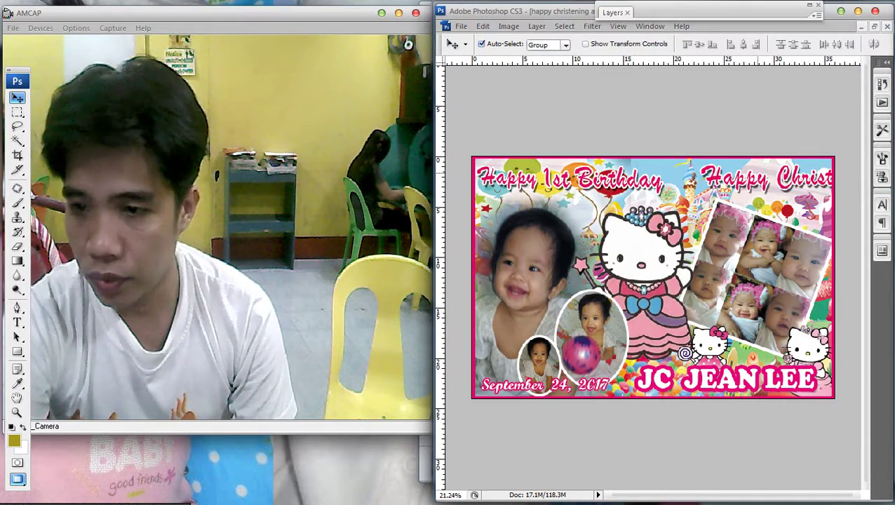
pyautogui.moveTo(754, 181); pyautogui.dragTo(706, 180)
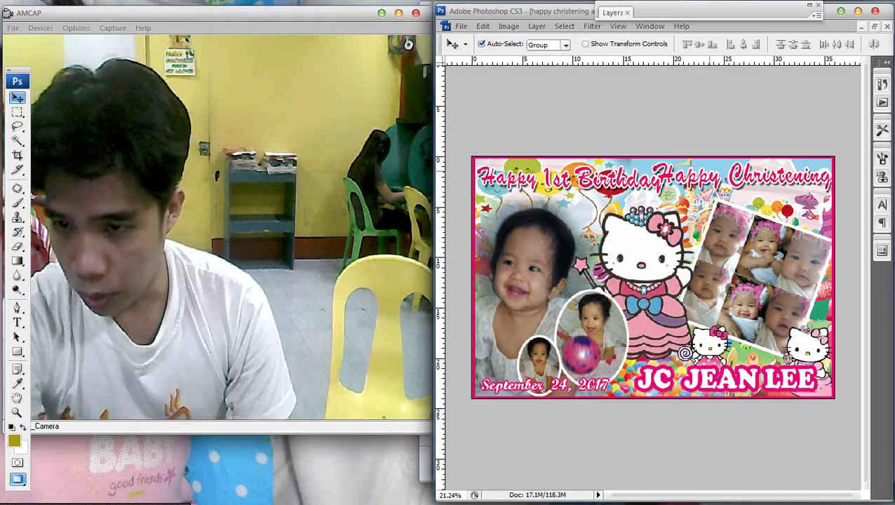
# Scale the 1st Birthday headline down to 85%.
pyautogui.scroll(2, 649, 277)
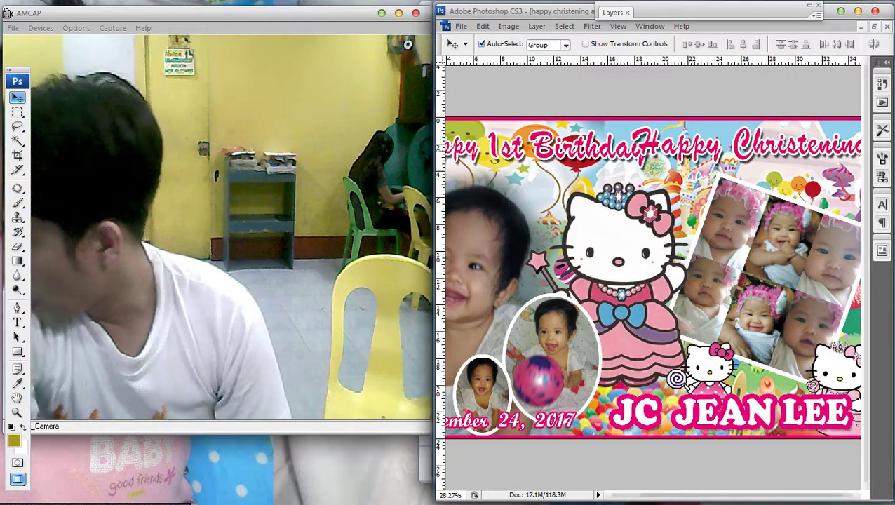
pyautogui.rightClick(586, 146)
pyautogui.click(602, 156)
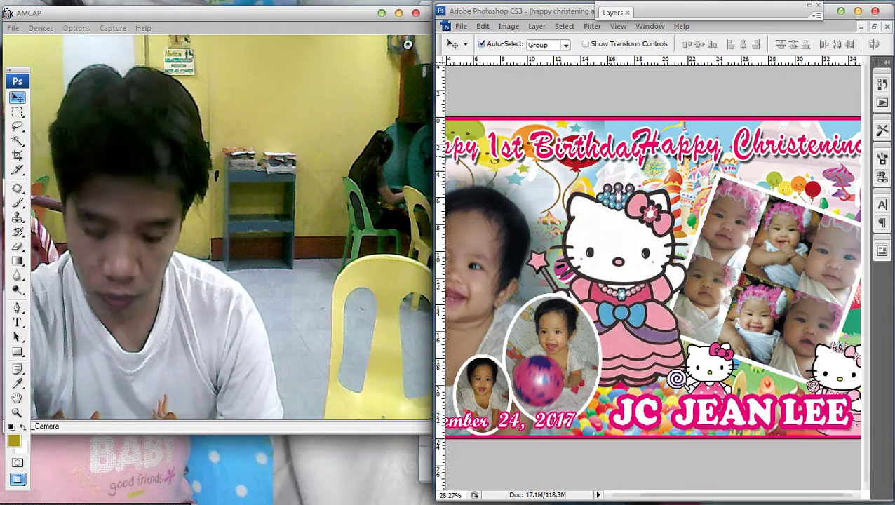
pyautogui.hotkey('ctrl', 't')
pyautogui.moveTo(661, 171); pyautogui.dragTo(625, 164)
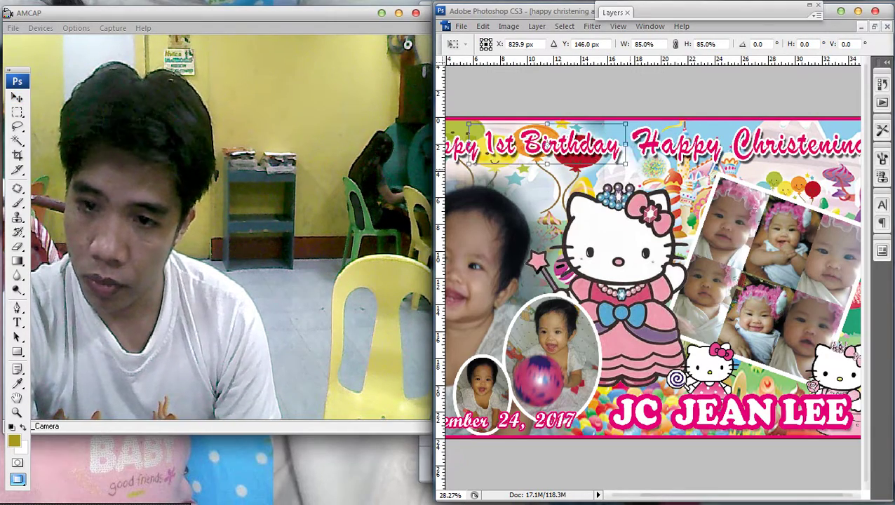
pyautogui.press('Return')
# Narrow Happy Christening from its left side so it clears the first headline.
pyautogui.rightClick(684, 148)
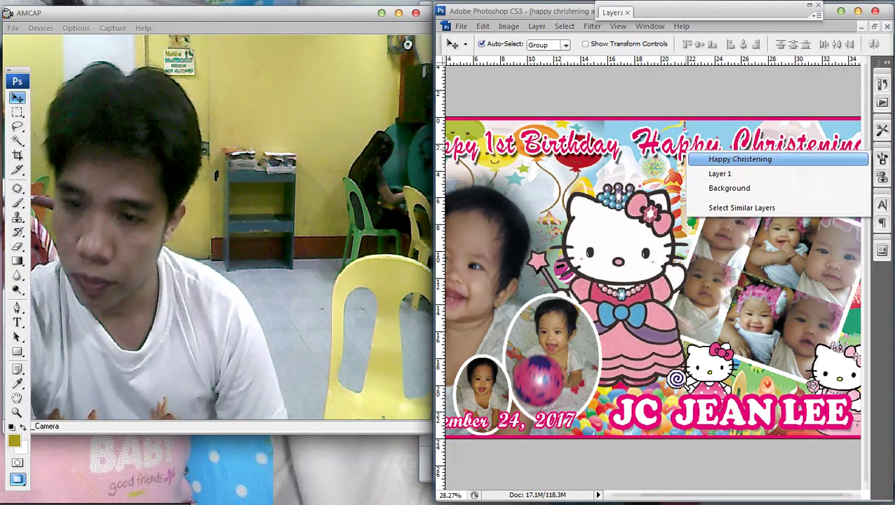
pyautogui.click(702, 157)
pyautogui.hotkey('ctrl', 't')
pyautogui.moveTo(626, 143); pyautogui.dragTo(640, 144)
pyautogui.press('Return')
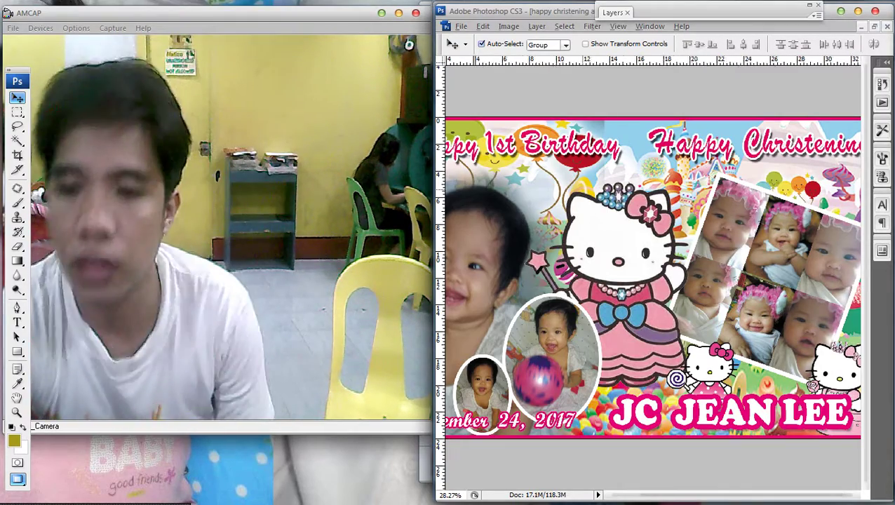
# Duplicate the Happy Christening text and retype the copy as '&'.
pyautogui.hotkey('ctrl', '0')
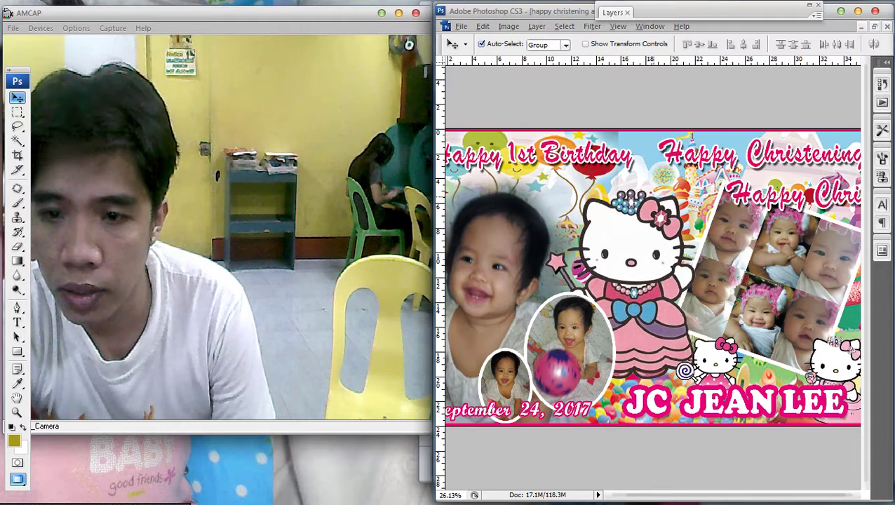
pyautogui.rightClick(763, 190)
pyautogui.click(771, 197)
pyautogui.moveTo(771, 199); pyautogui.dragTo(588, 223)
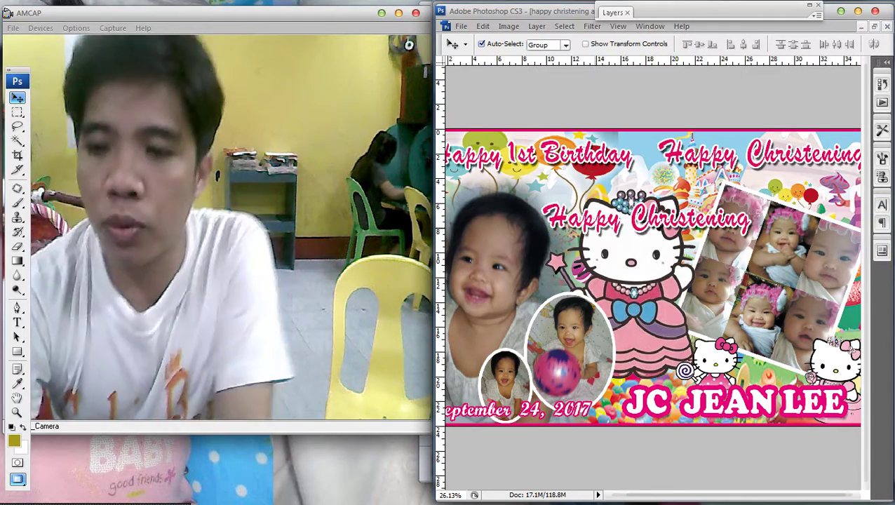
pyautogui.press('p')
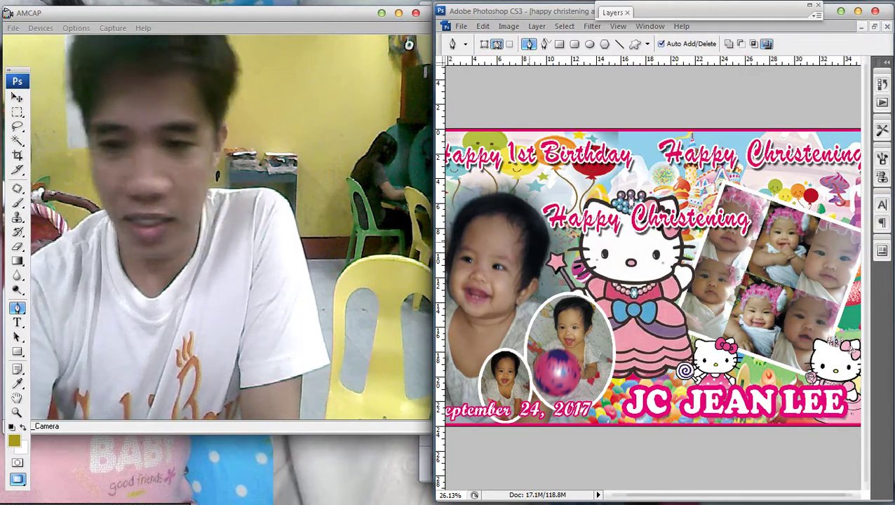
pyautogui.press('t')
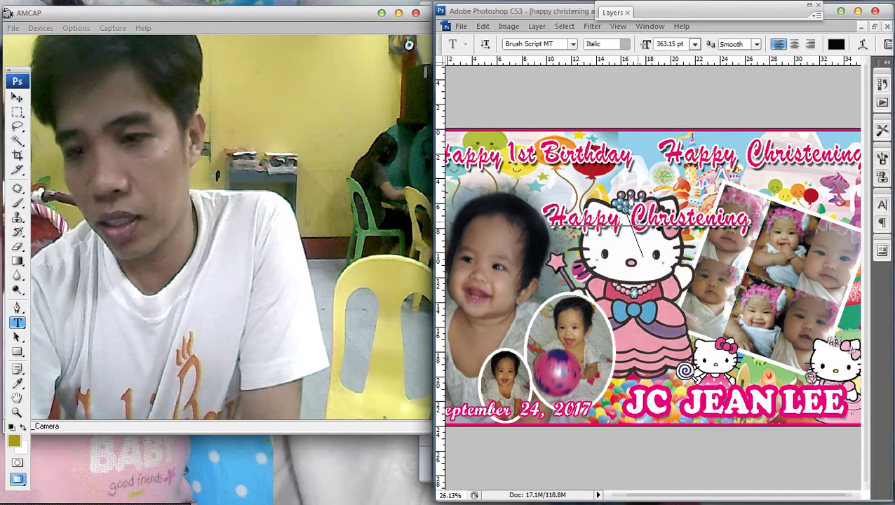
pyautogui.hotkey('ctrl', 'a')
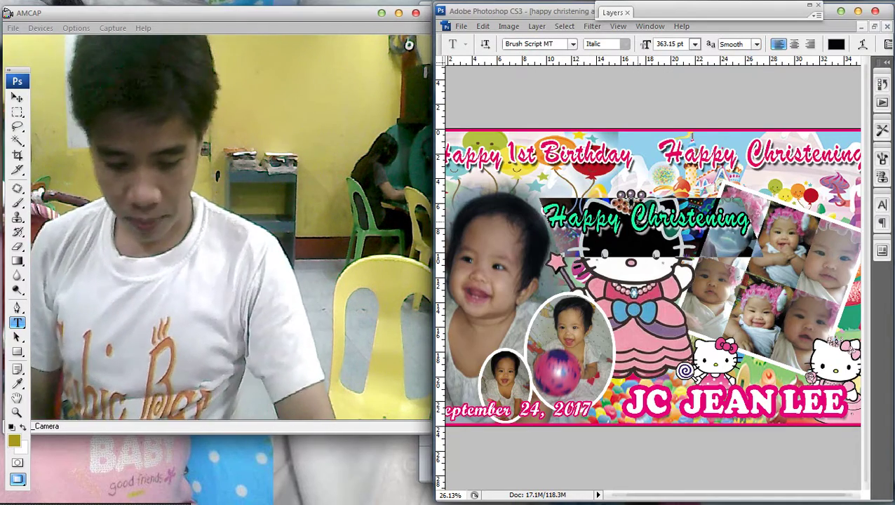
pyautogui.write('&')
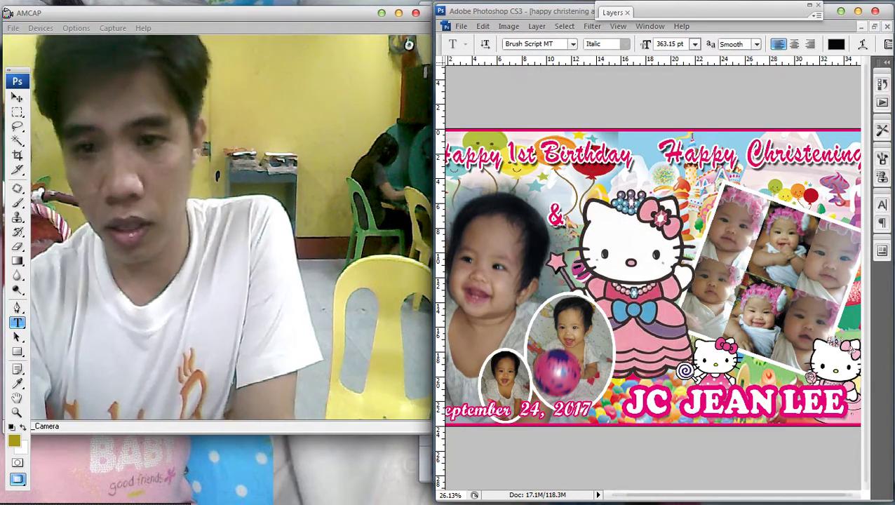
pyautogui.hotkey('ctrl', 'Return')
# Place the ampersand between Birthday and Happy, scaled to about 82.7%.
pyautogui.press('v')
pyautogui.scroll(3, 565, 213)
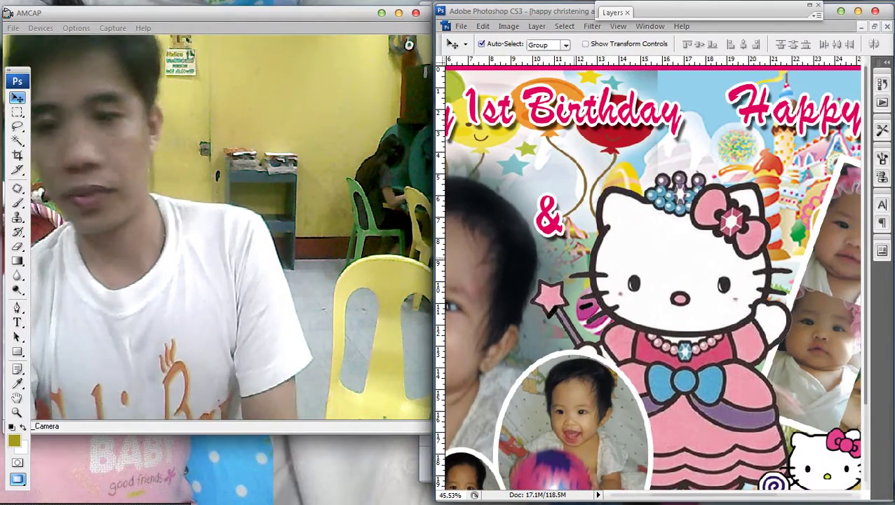
pyautogui.moveTo(554, 217); pyautogui.dragTo(700, 118)
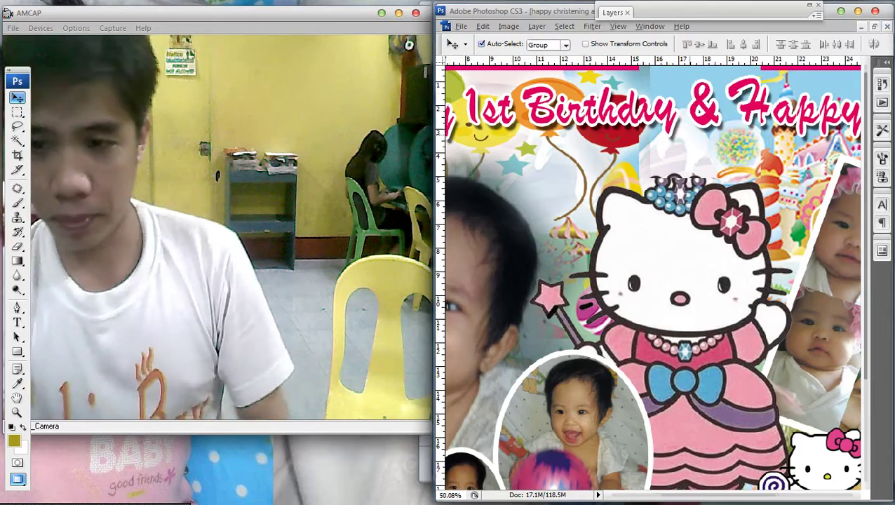
pyautogui.scroll(4, 726, 112)
pyautogui.scroll(3, 652, 274)
pyautogui.hscroll(2, 653, 274)
pyautogui.hotkey('ctrl', 't')
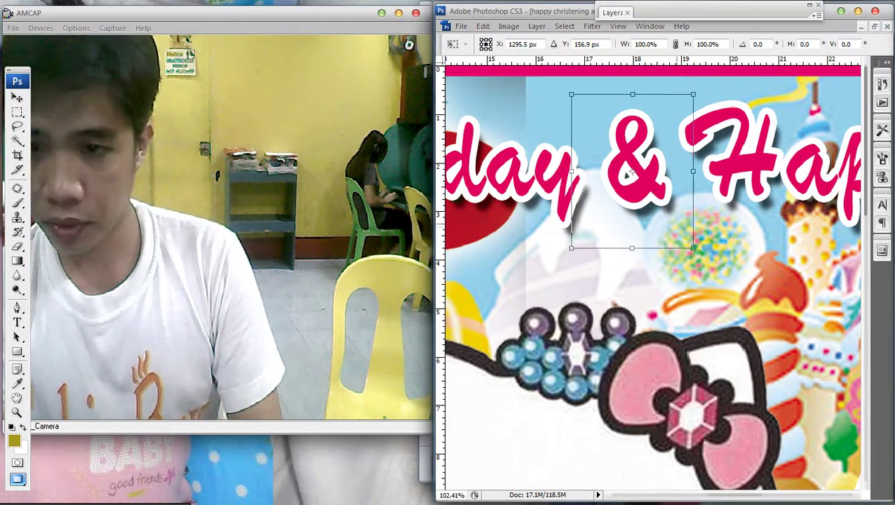
pyautogui.moveTo(692, 249); pyautogui.dragTo(685, 225)
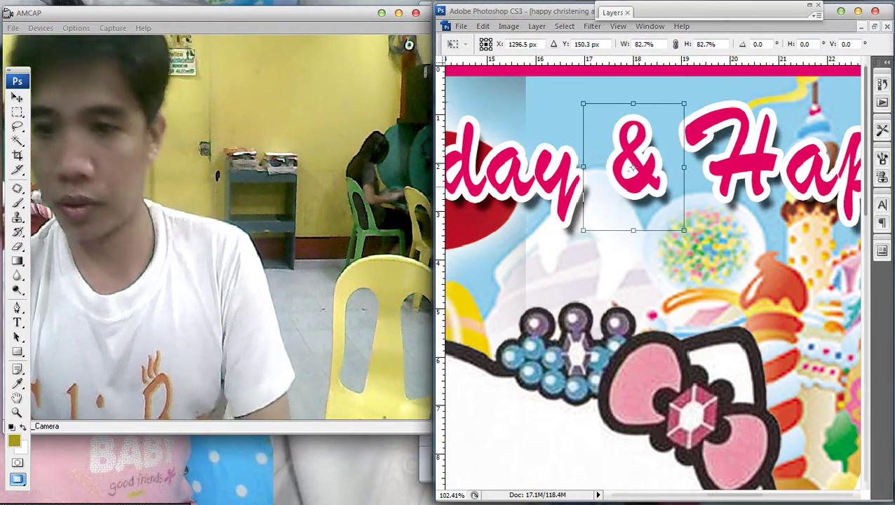
pyautogui.press('Return')
# Give the ampersand layer a black (000000) Color Overlay layer style.
pyautogui.press('F7')
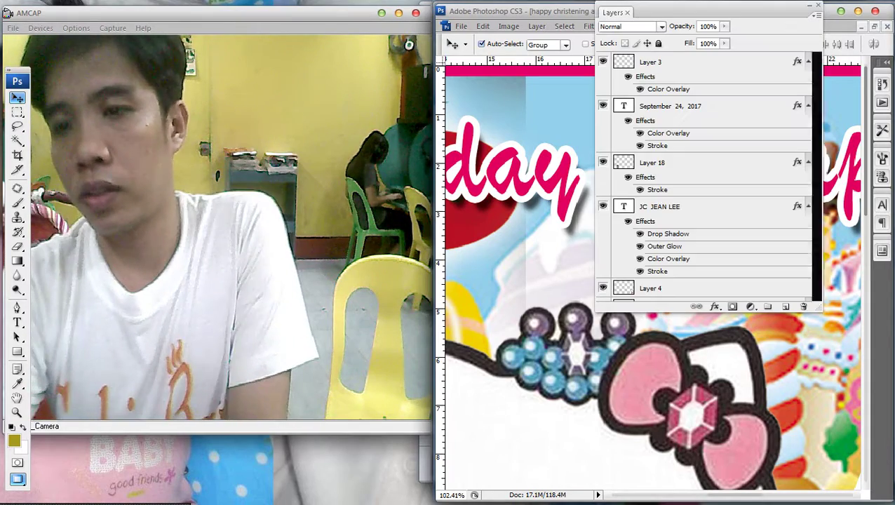
pyautogui.moveTo(612, 20); pyautogui.dragTo(146, 50)
pyautogui.rightClick(629, 144)
pyautogui.click(698, 149)
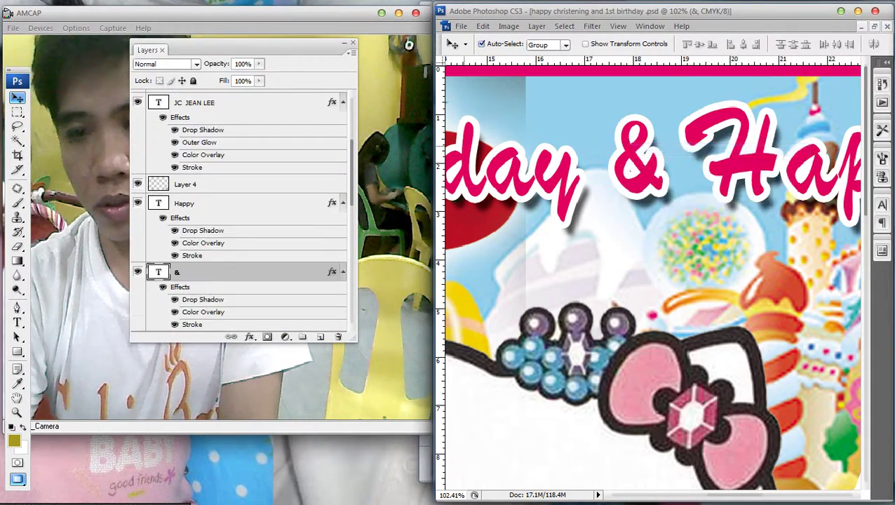
pyautogui.doubleClick(267, 272)
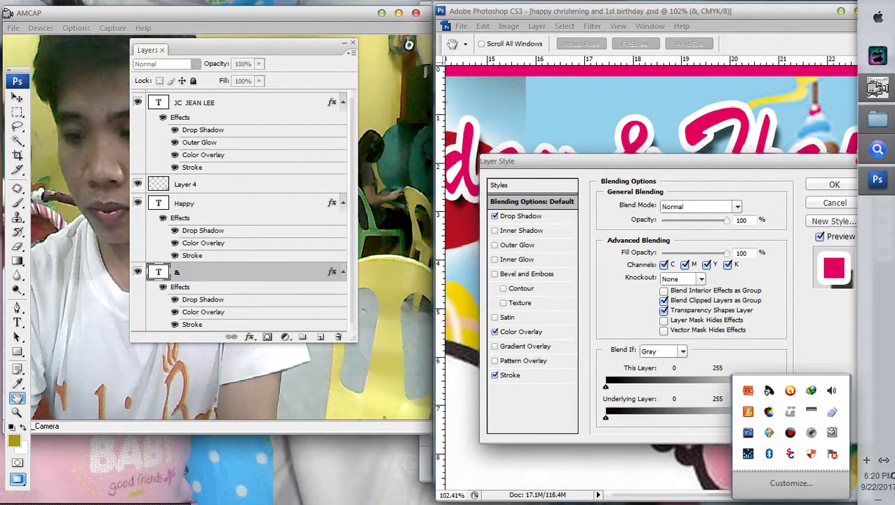
pyautogui.moveTo(533, 161); pyautogui.dragTo(153, 181)
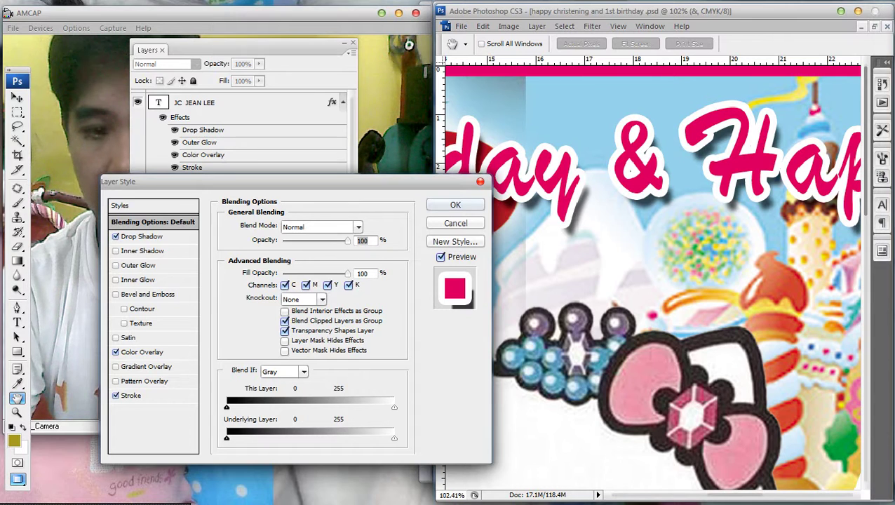
pyautogui.click(143, 351)
pyautogui.click(358, 226)
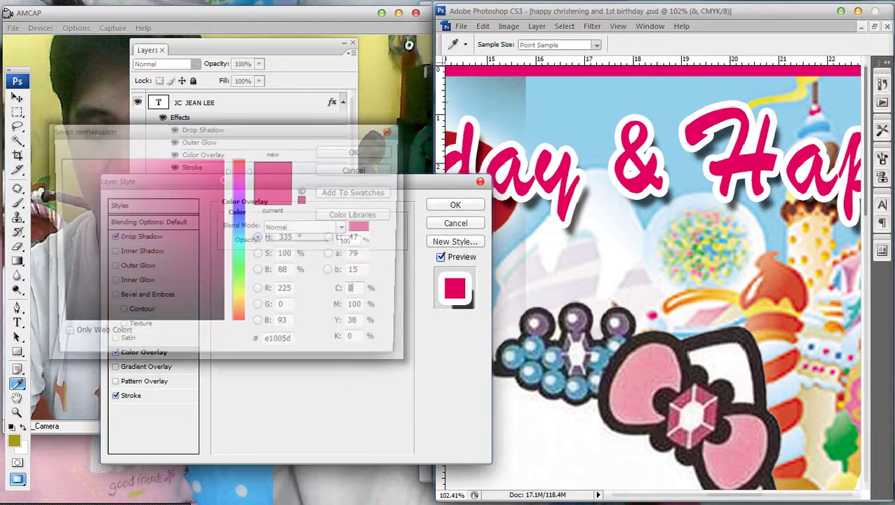
pyautogui.click(188, 324)
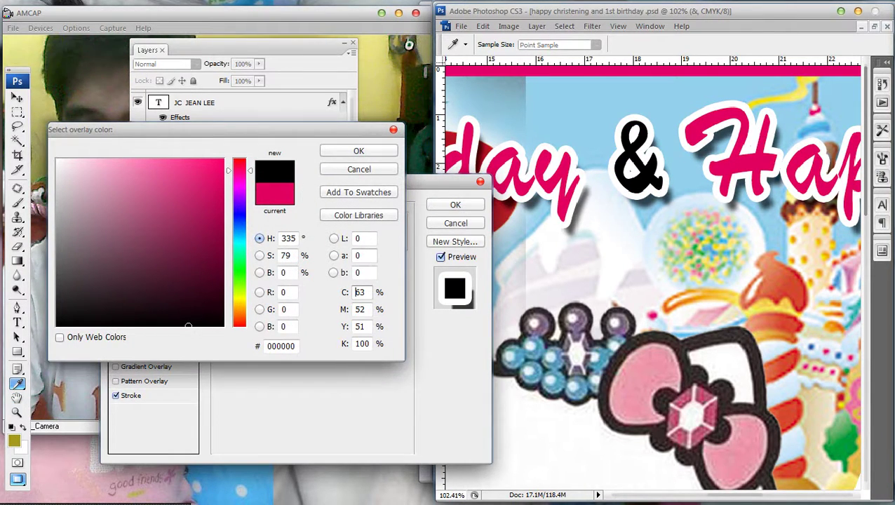
pyautogui.click(359, 151)
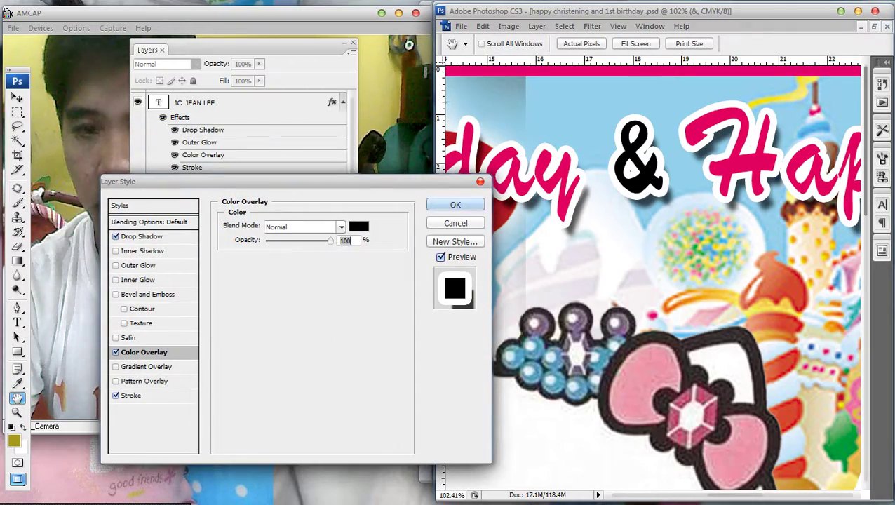
pyautogui.click(455, 204)
# Slightly narrow the Happy Christening layer so it fits the top of the banner.
pyautogui.press('v')
pyautogui.hotkey('ctrl', '-')
pyautogui.hotkey('ctrl', '-')
pyautogui.hotkey('ctrl', '-')
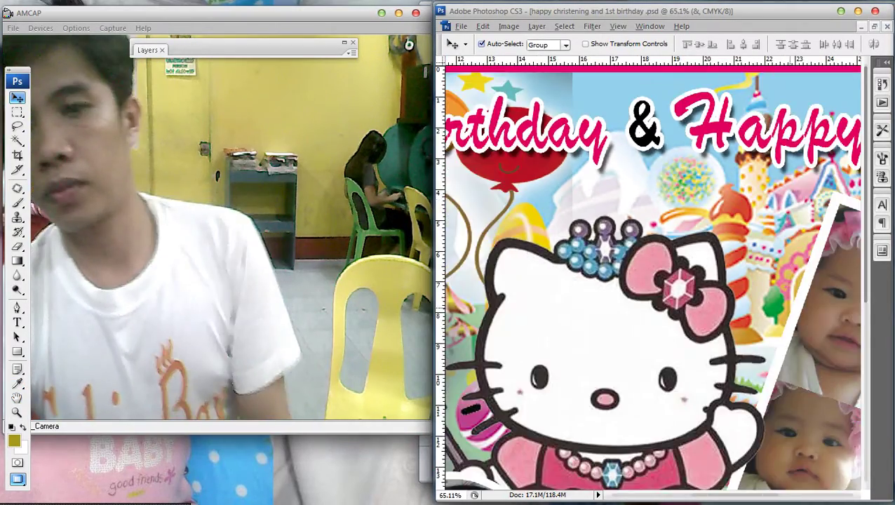
pyautogui.scroll(-5, 652, 277)
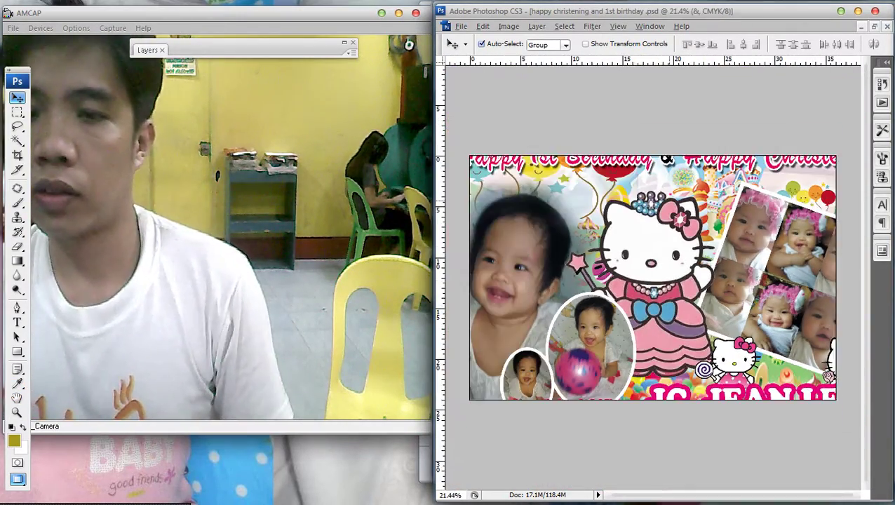
pyautogui.scroll(1, 703, 272)
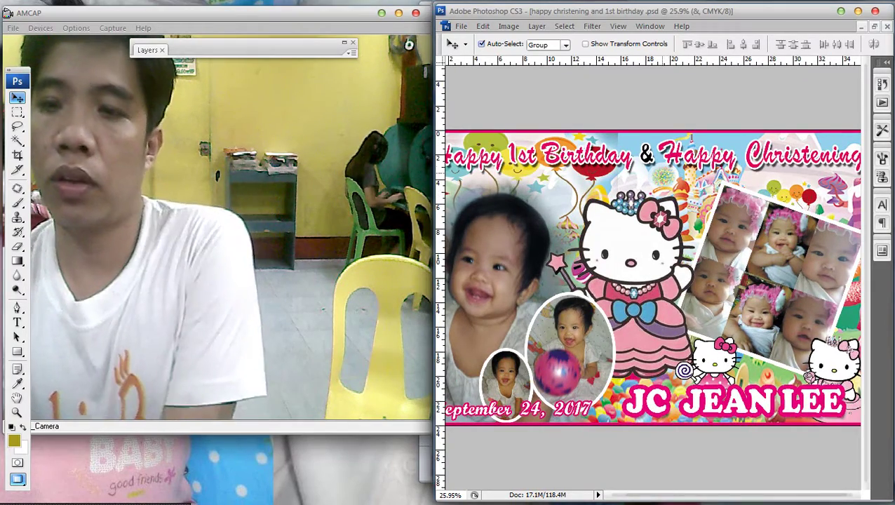
pyautogui.rightClick(643, 155)
pyautogui.rightClick(762, 157)
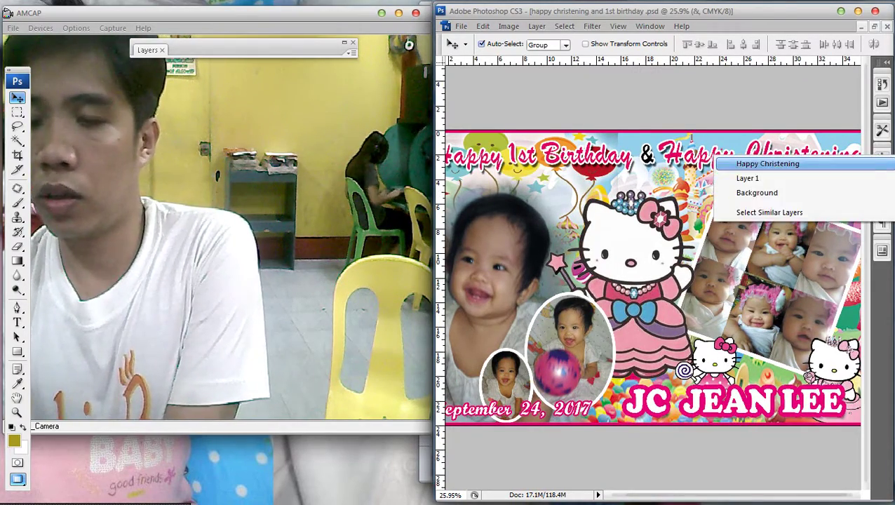
pyautogui.click(767, 164)
pyautogui.scroll(-2, 652, 277)
pyautogui.scroll(2, 652, 277)
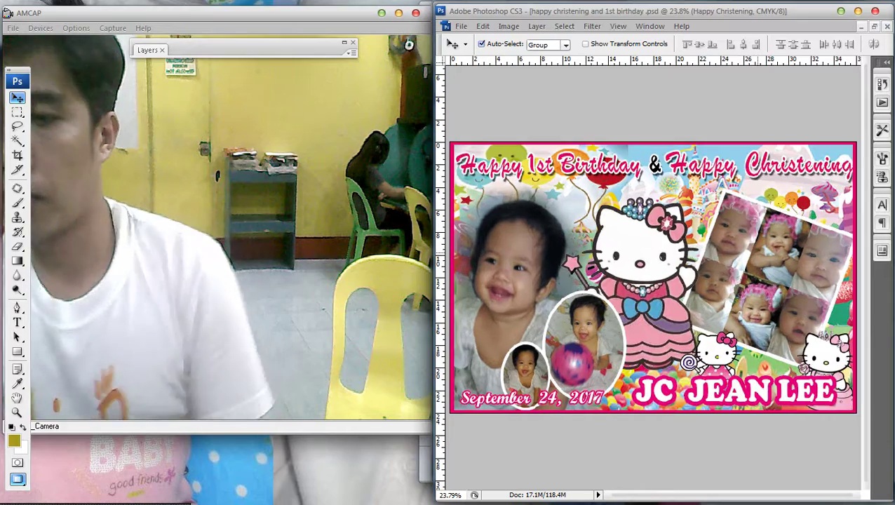
pyautogui.hotkey('ctrl', 't')
pyautogui.scroll(-1, 653, 277)
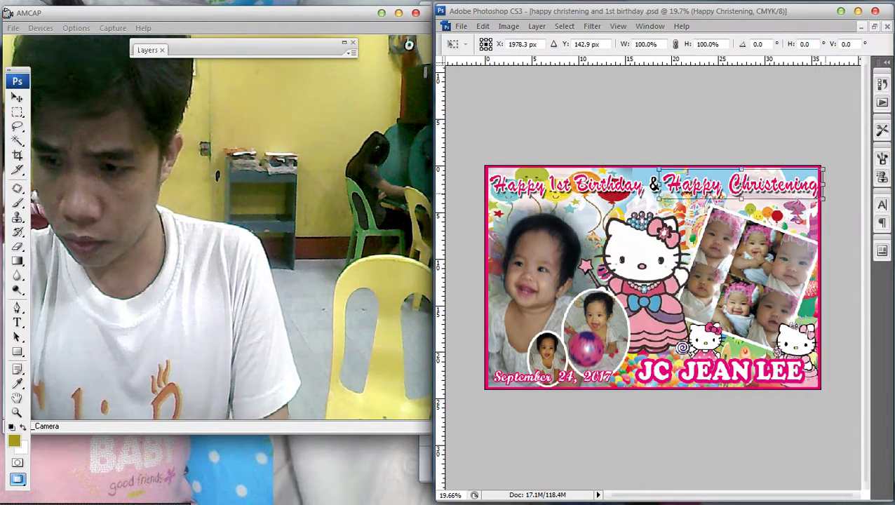
pyautogui.moveTo(822, 186); pyautogui.dragTo(816, 186)
pyautogui.press('Return')
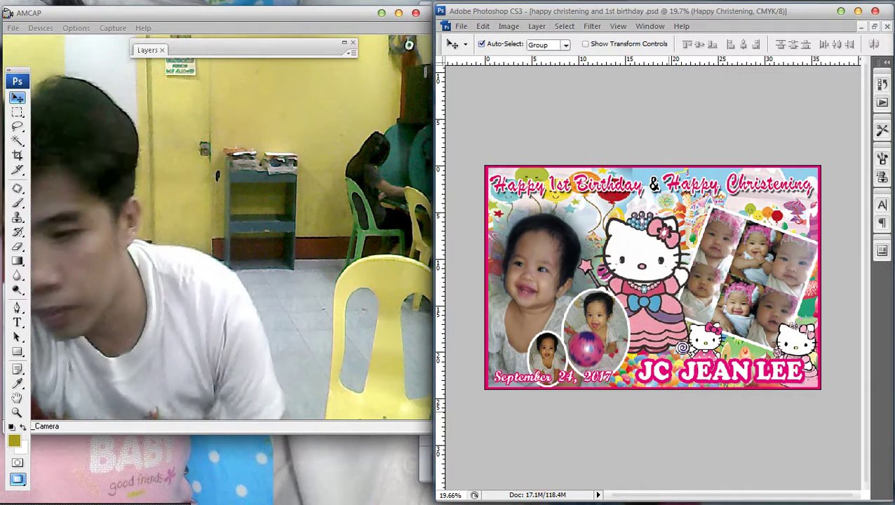
pyautogui.press('t')
pyautogui.moveTo(886, 85)
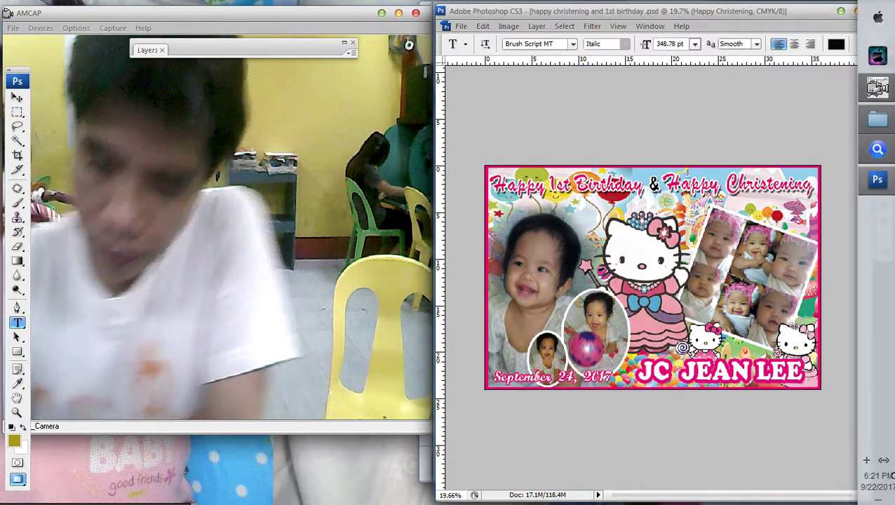
pyautogui.tripleClick(708, 372)
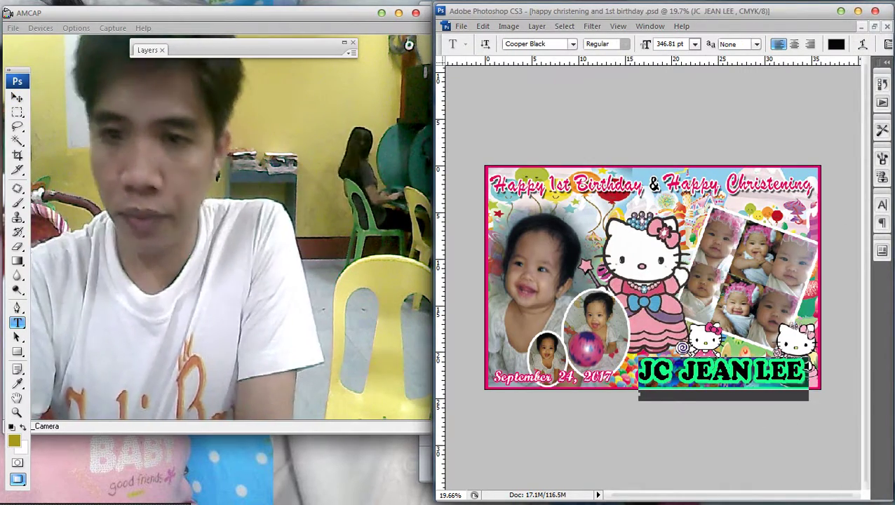
pyautogui.click(572, 43)
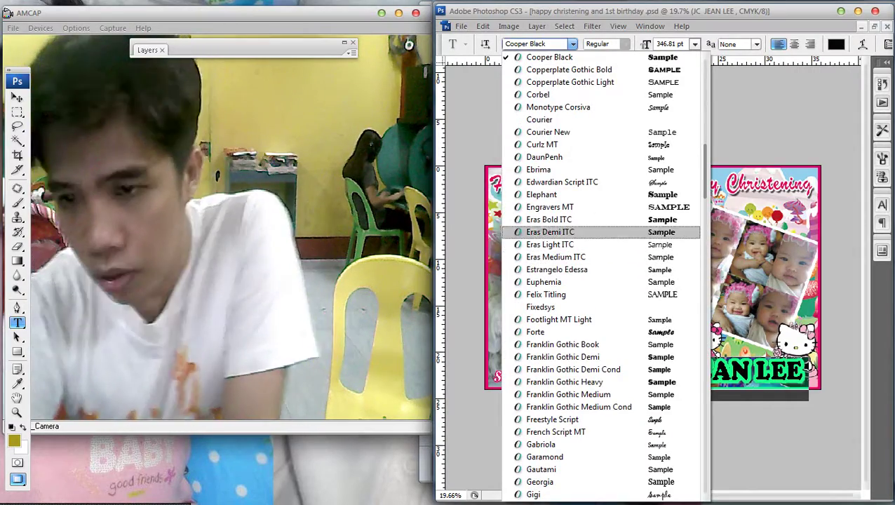
pyautogui.click(558, 106)
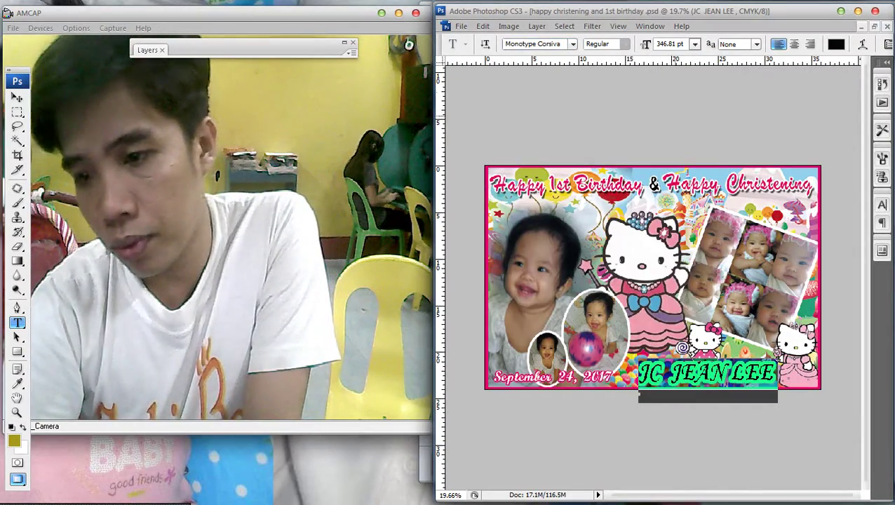
pyautogui.click(572, 43)
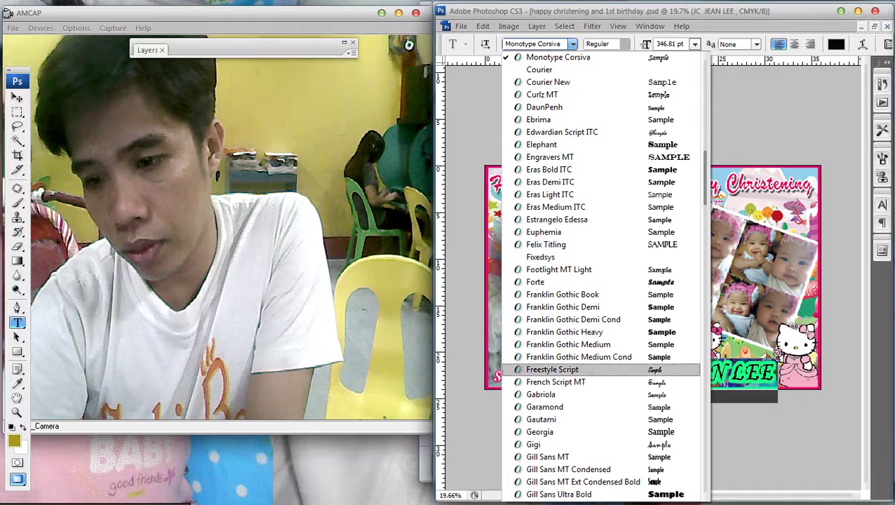
pyautogui.scroll(-5, 554, 358)
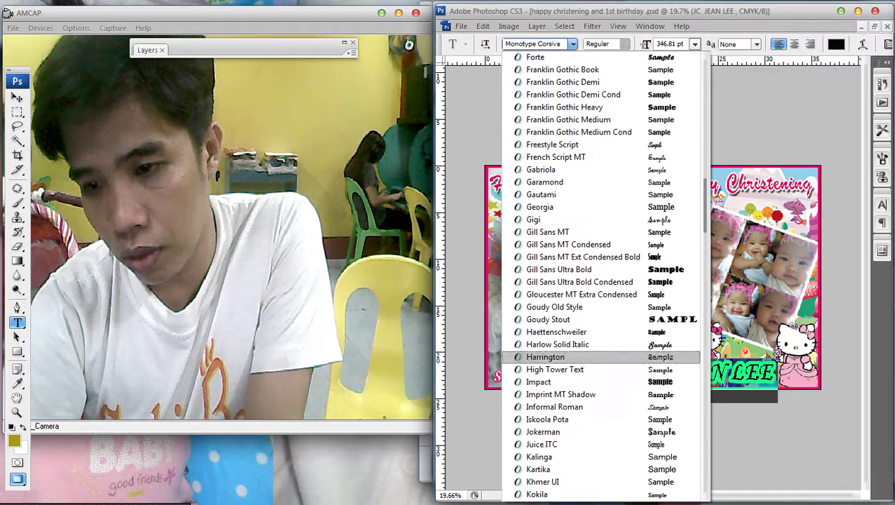
pyautogui.click(582, 257)
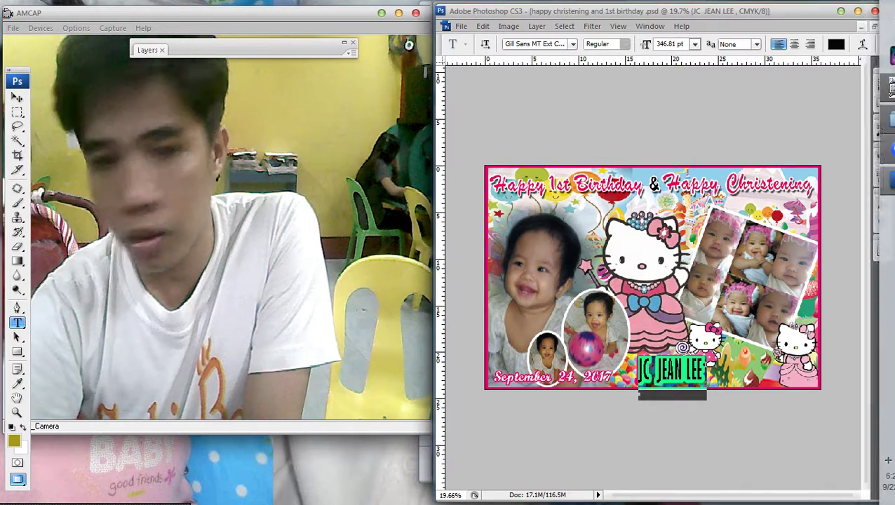
pyautogui.hotkey('ctrl', 'Return')
pyautogui.press('v')
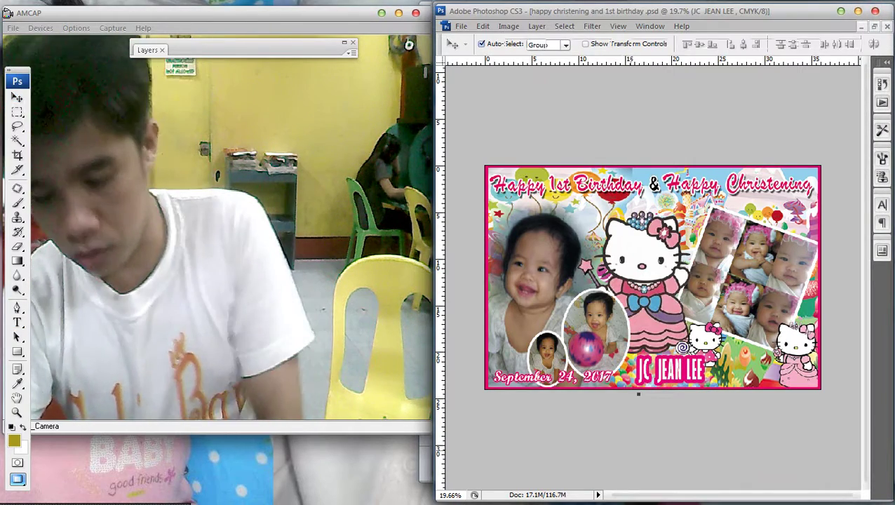
pyautogui.hotkey('ctrl', 't')
pyautogui.moveTo(705, 371); pyautogui.dragTo(805, 369)
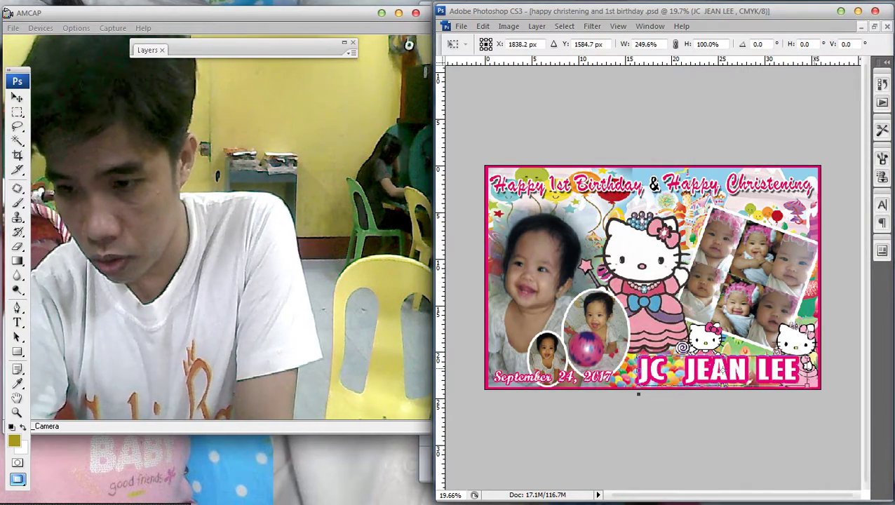
pyautogui.press('Return')
pyautogui.hotkey('ctrl', '-')
pyautogui.hotkey('ctrl', '-')
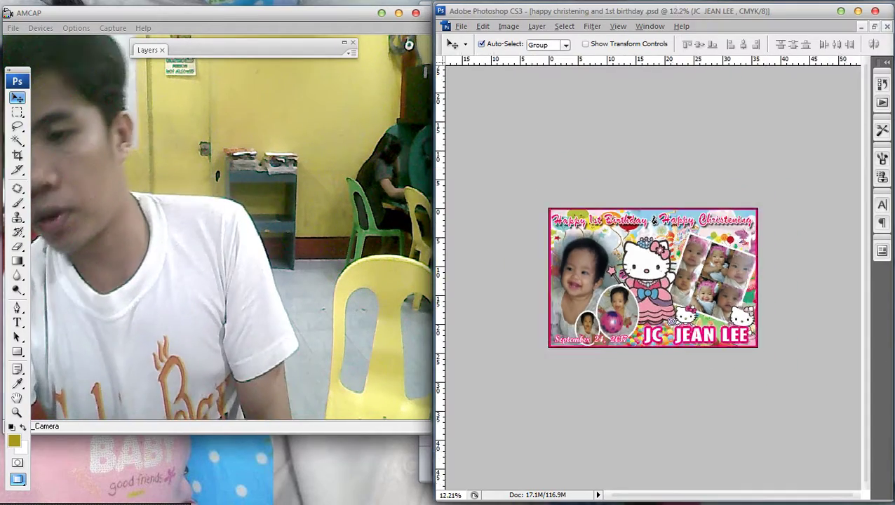
pyautogui.hotkey('ctrl', '0')
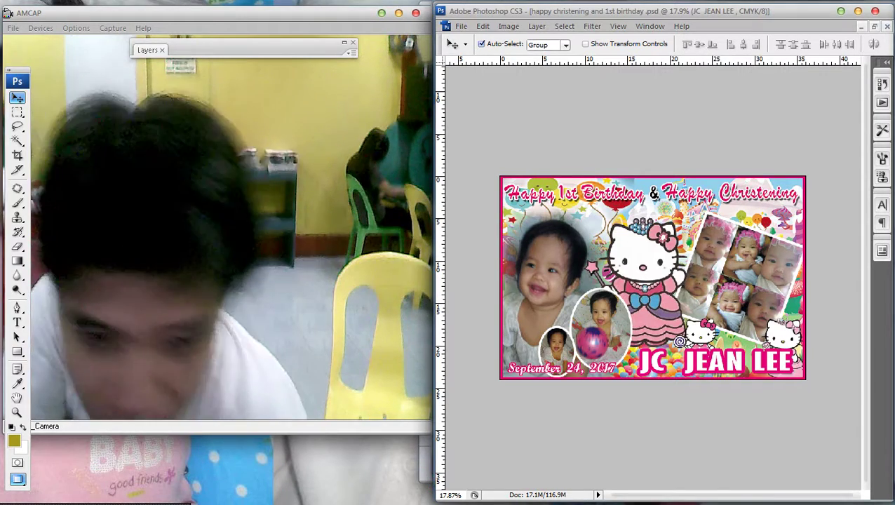
pyautogui.press('t')
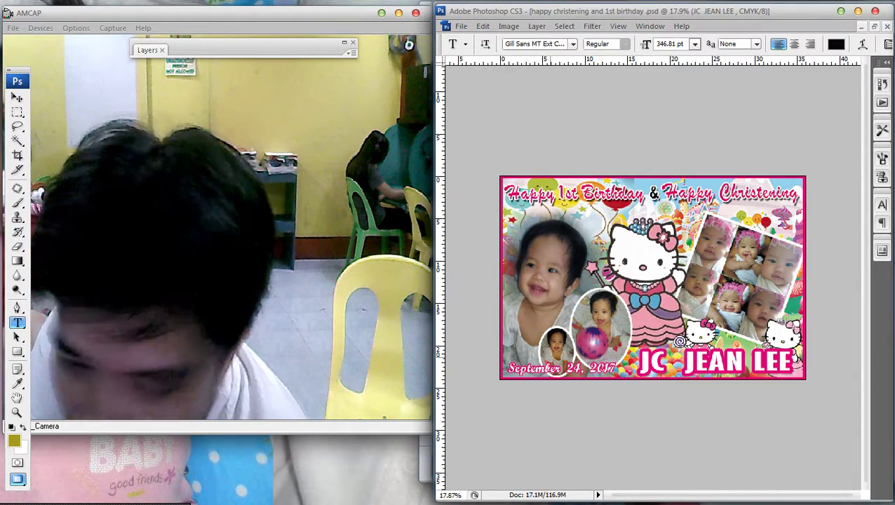
pyautogui.press('v')
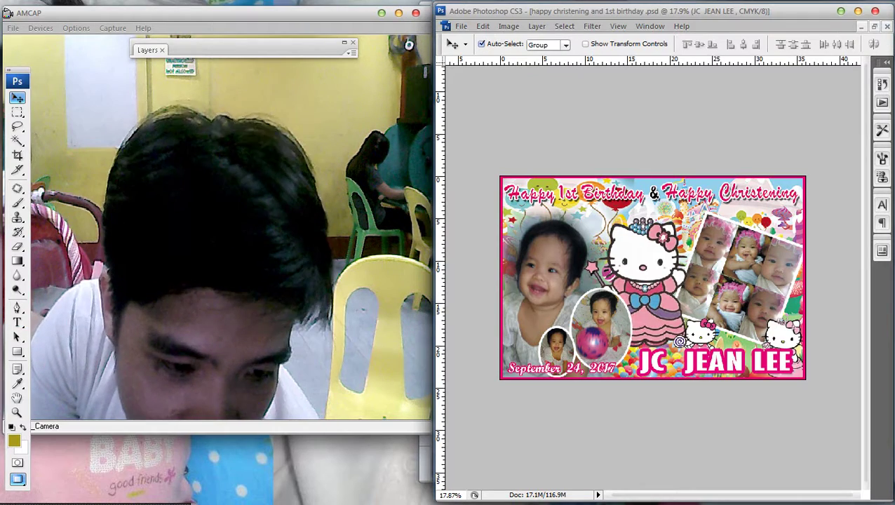
pyautogui.press('t')
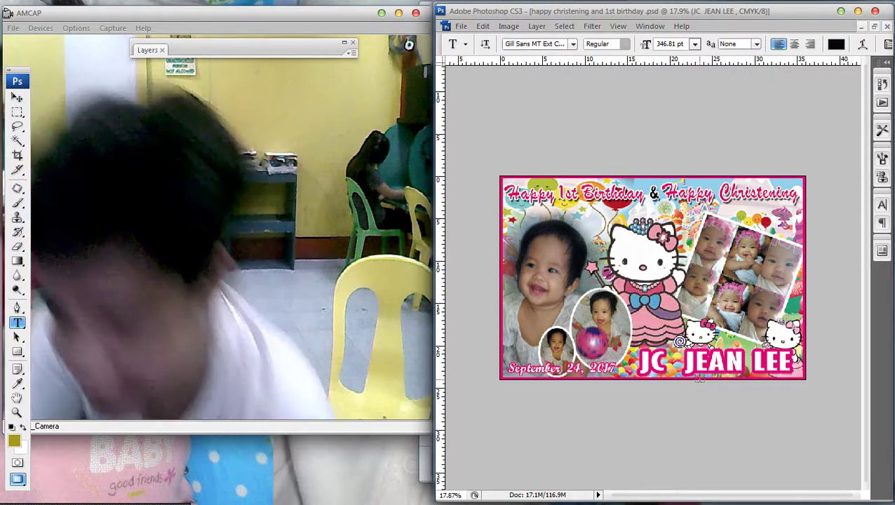
pyautogui.tripleClick(701, 361)
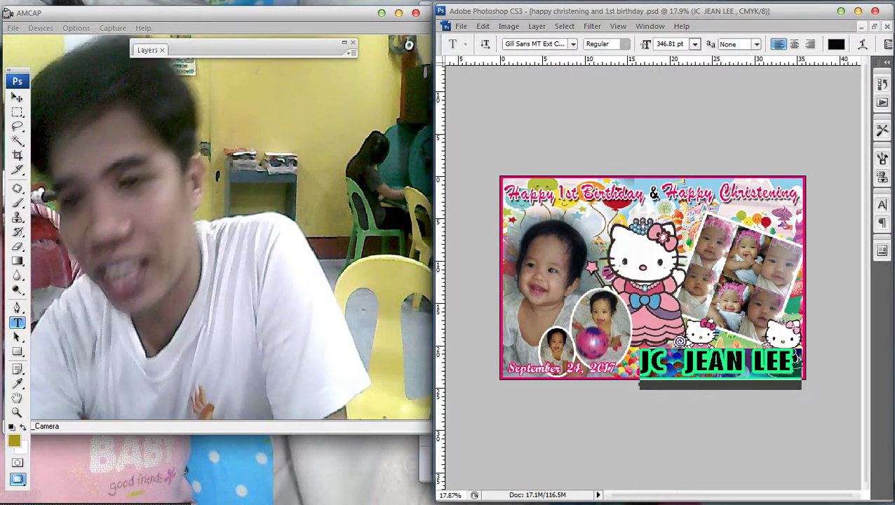
pyautogui.click(573, 44)
pyautogui.click(533, 182)
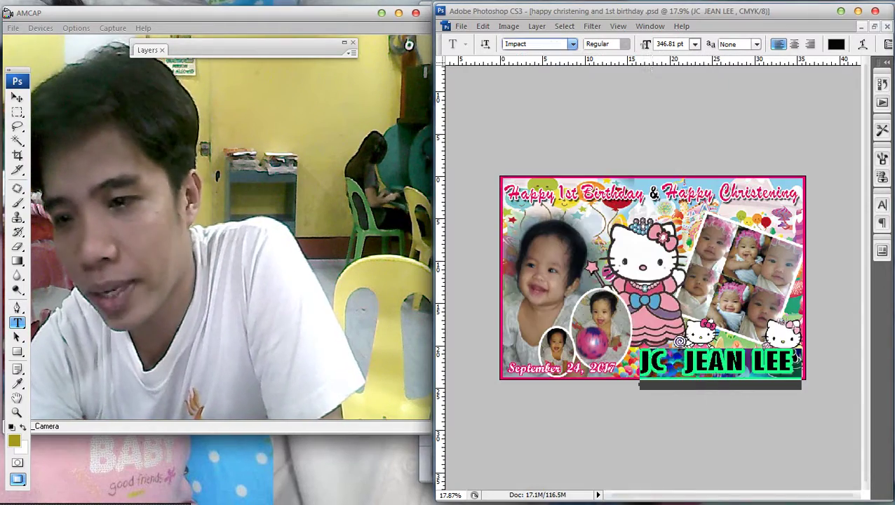
pyautogui.click(727, 372)
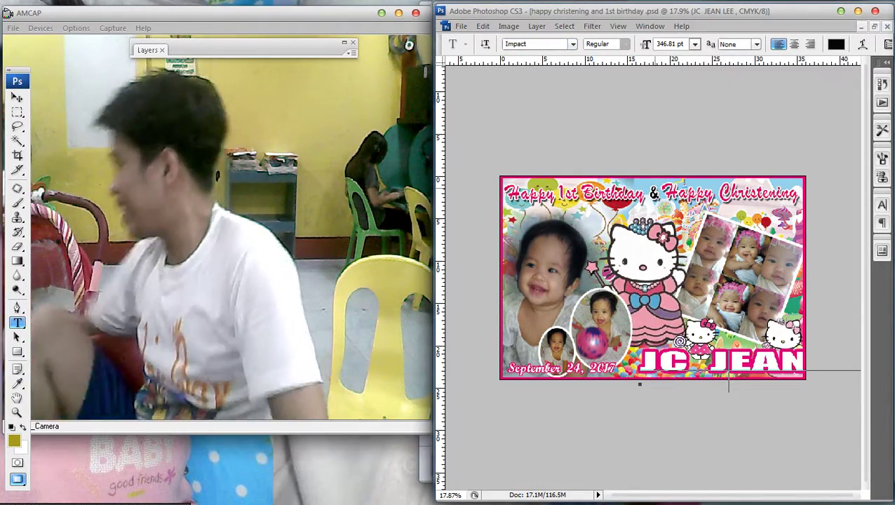
pyautogui.hotkey('ctrl', 'Return')
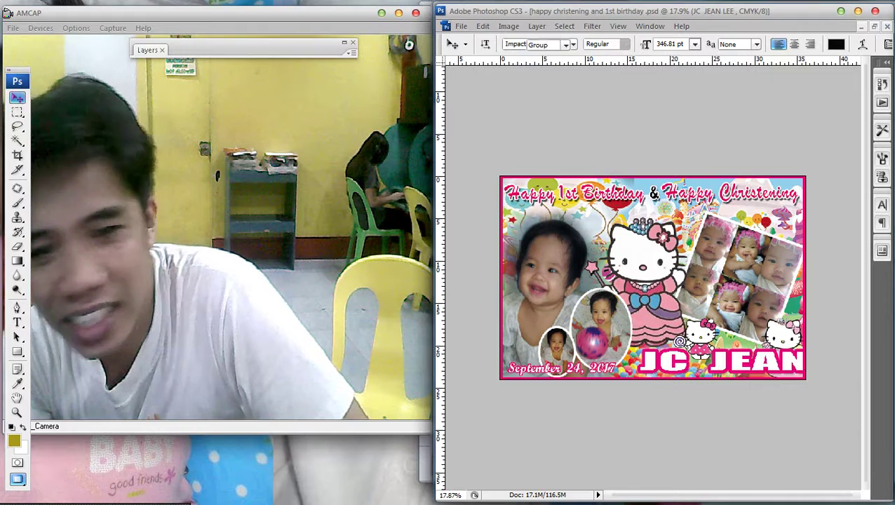
# Squeeze the name horizontally toward 56.5% width so it fits the banner.
pyautogui.press('v')
pyautogui.hotkey('ctrl', '-')
pyautogui.hotkey('ctrl', 't')
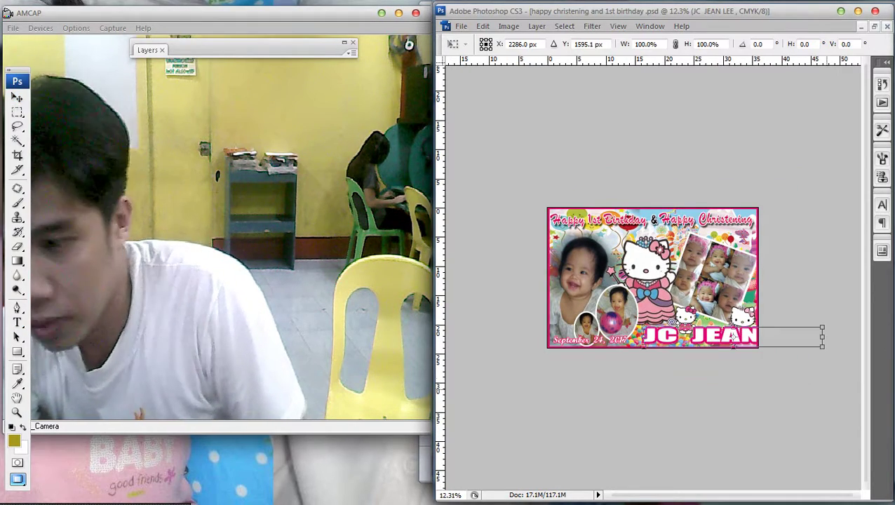
pyautogui.moveTo(820, 336); pyautogui.dragTo(743, 336)
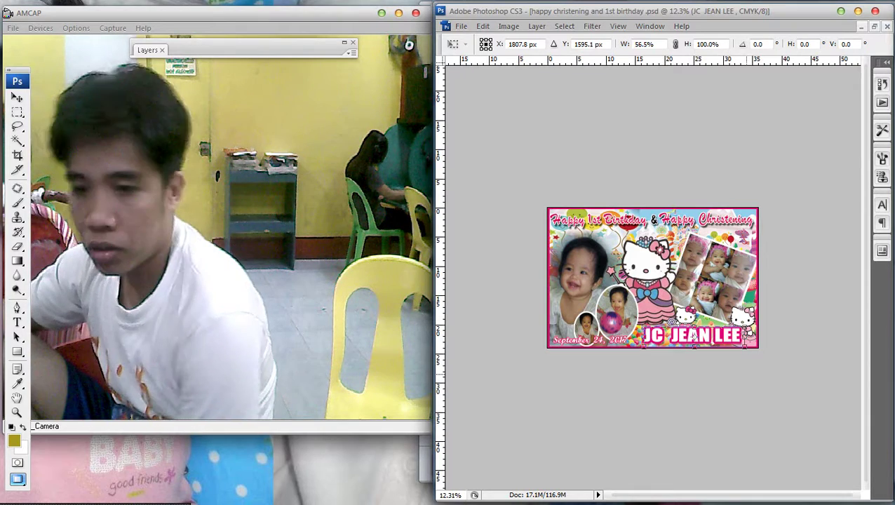
# Confirm the narrowed name, then switch from Photoshop to the web browser window.
pyautogui.press('Return')
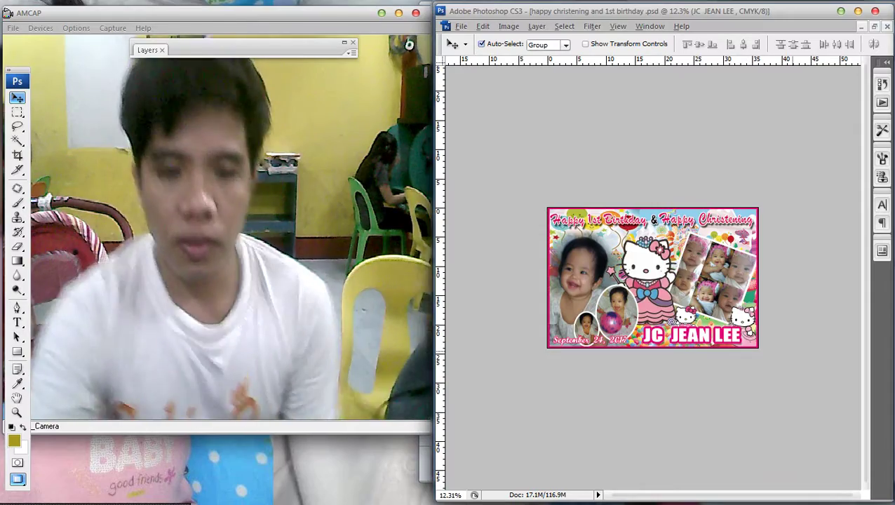
pyautogui.hotkey('alt', 'Tab')
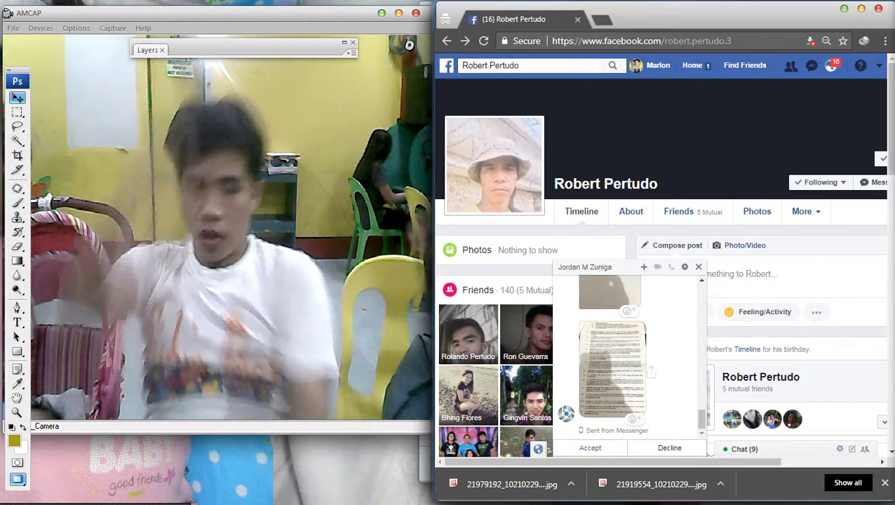
# Leave the Facebook profile by loading google.com in the address bar.
pyautogui.hotkey('ctrl', 'l')
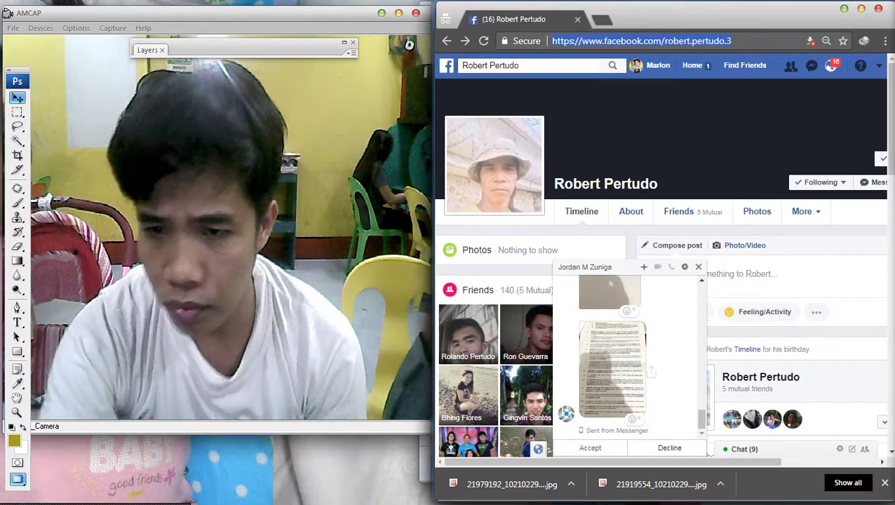
pyautogui.write('google.com')
pyautogui.press('Return')
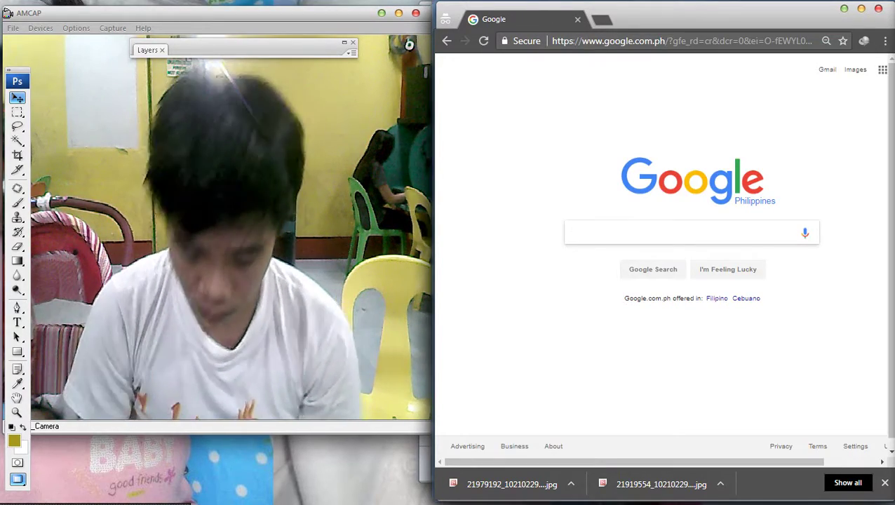
# Type a Google query about Zoren and Carmina's children, correcting typos along the way.
pyautogui.write('nak')
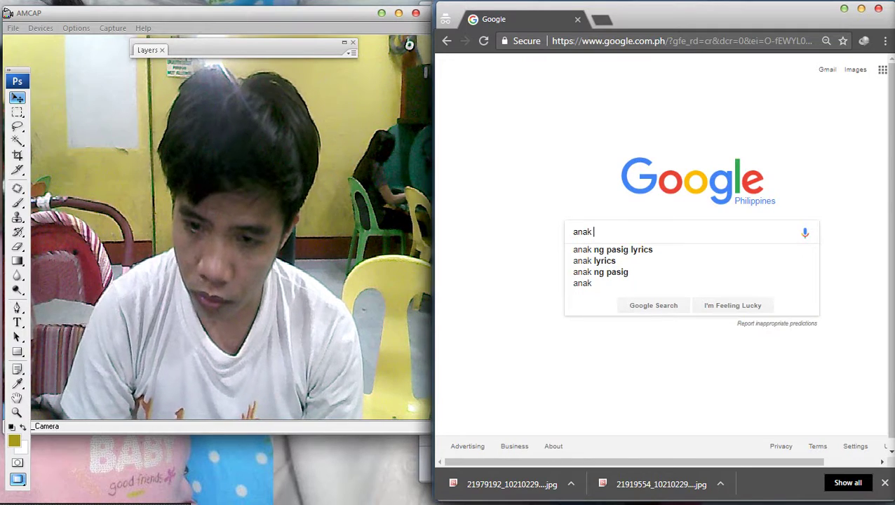
pyautogui.write(' ni')
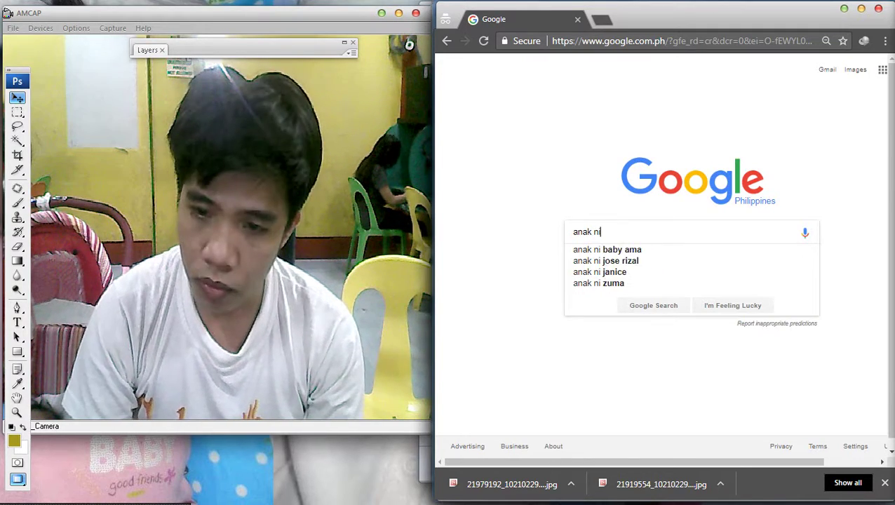
pyautogui.write('la z')
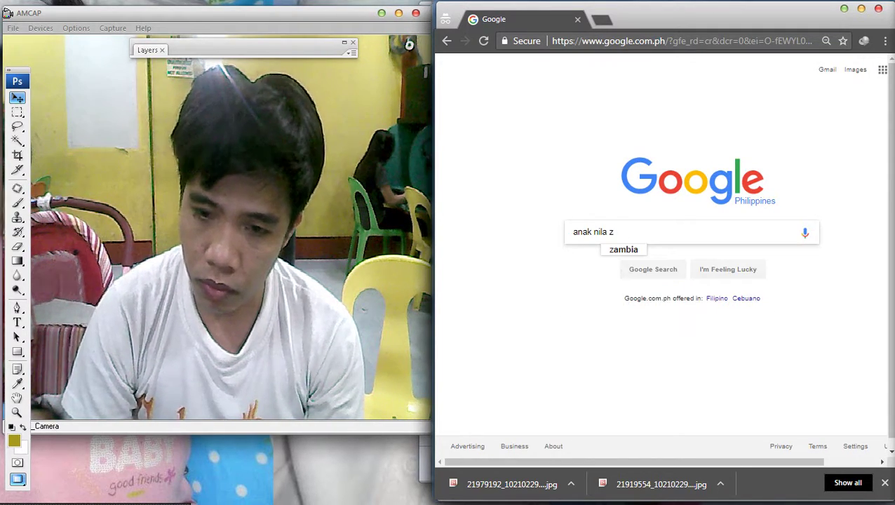
pyautogui.write('ooedy')
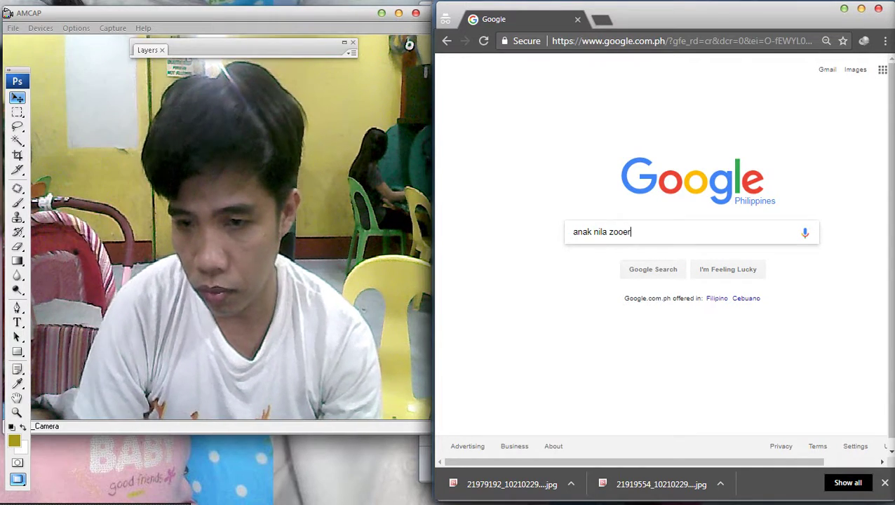
pyautogui.press('BackSpace')
pyautogui.press('BackSpace')
pyautogui.press('BackSpace')
pyautogui.press('BackSpace')
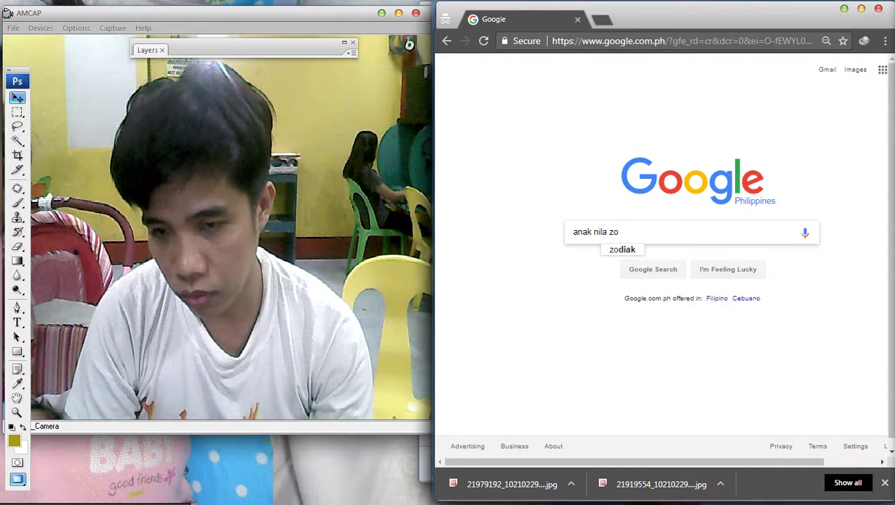
pyautogui.write('d')
pyautogui.press('BackSpace')
pyautogui.write('od')
pyautogui.press('BackSpace')
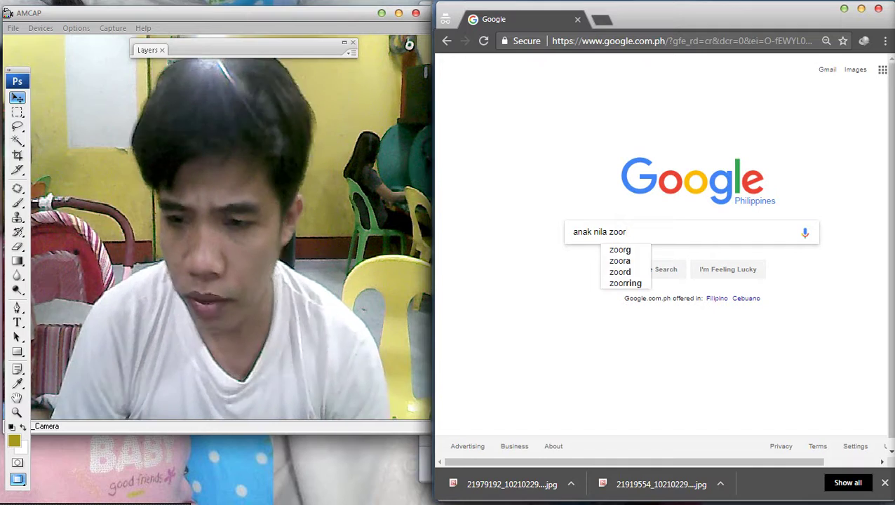
pyautogui.write('re')
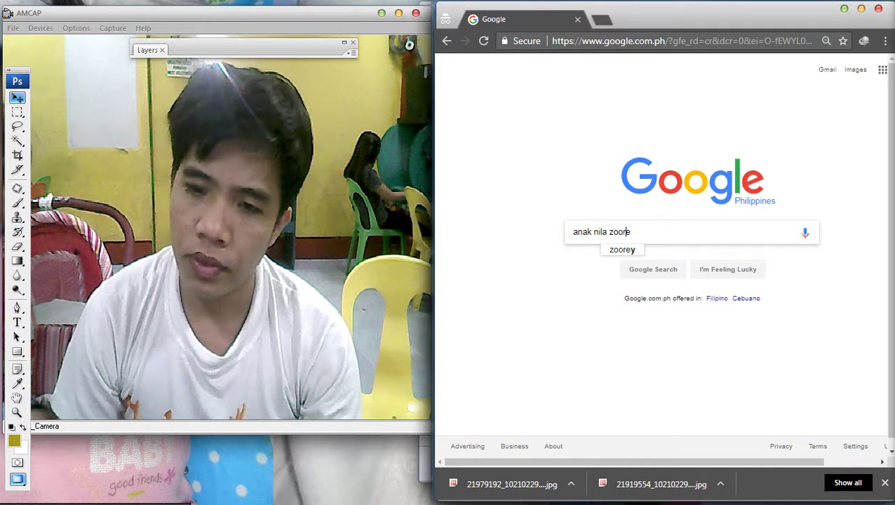
# Fix the remaining typo and run the suggested search 'anak ni zoren at carmina'.
pyautogui.click(618, 235)
pyautogui.press('BackSpace')
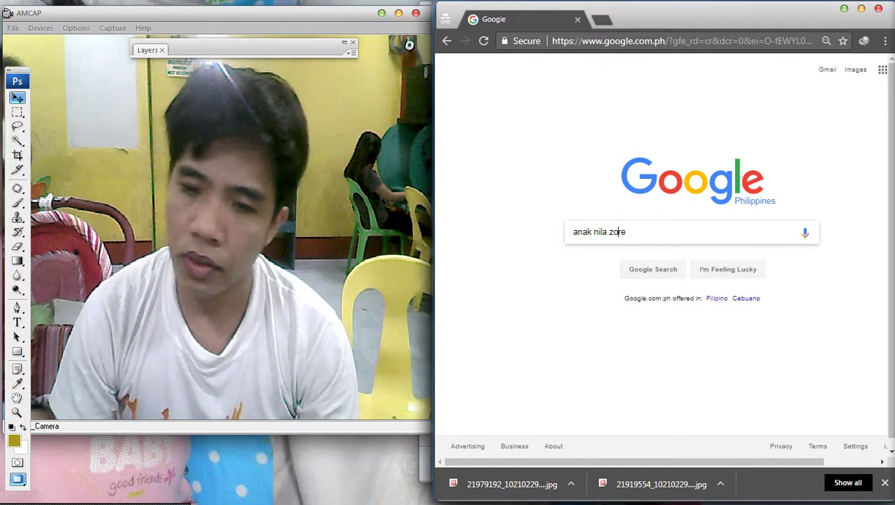
pyautogui.rightClick(617, 239)
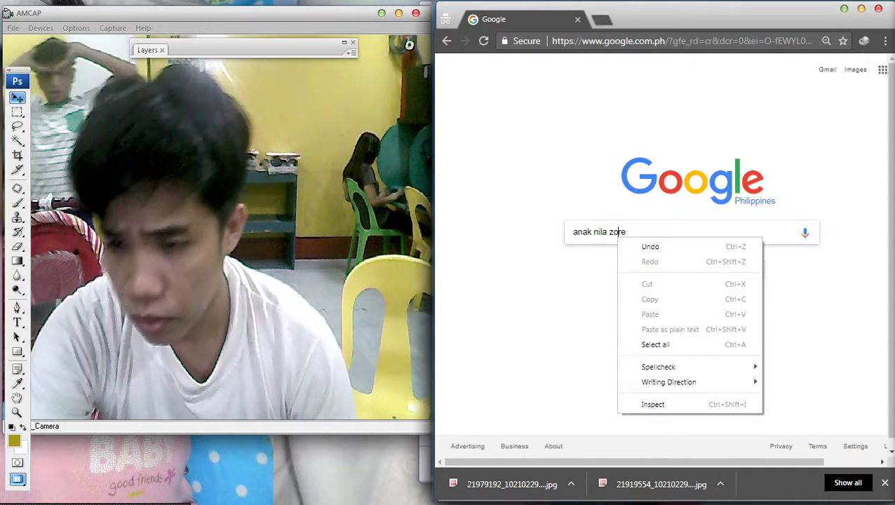
pyautogui.press('Escape')
pyautogui.write('n')
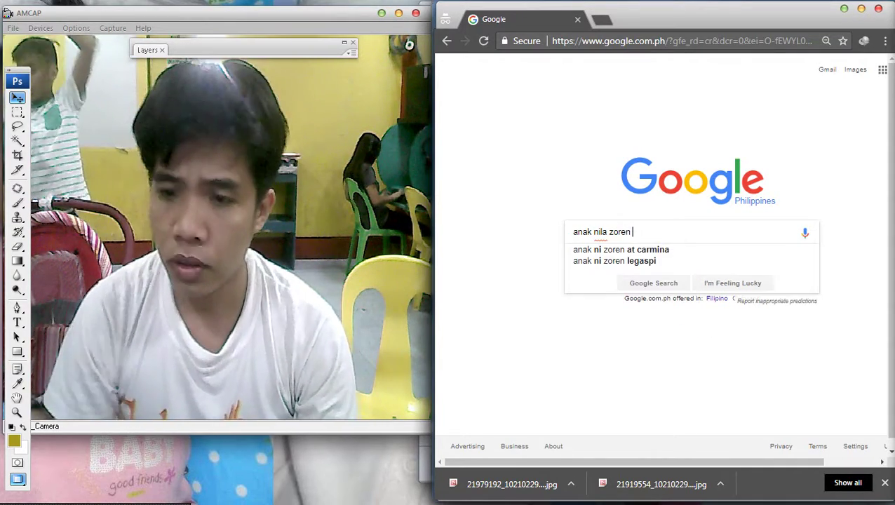
pyautogui.press('Down')
pyautogui.press('Return')
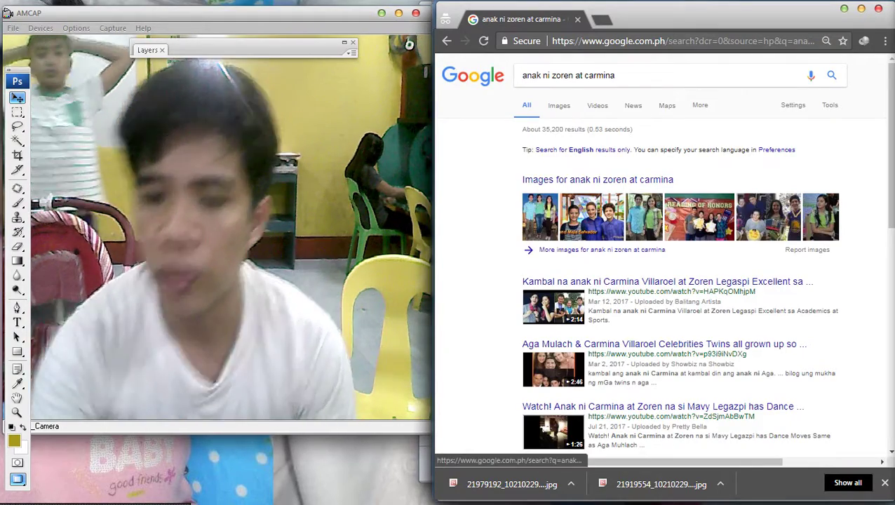
# Switch to image results and preview the family-in-red and wedding photos.
pyautogui.click(559, 106)
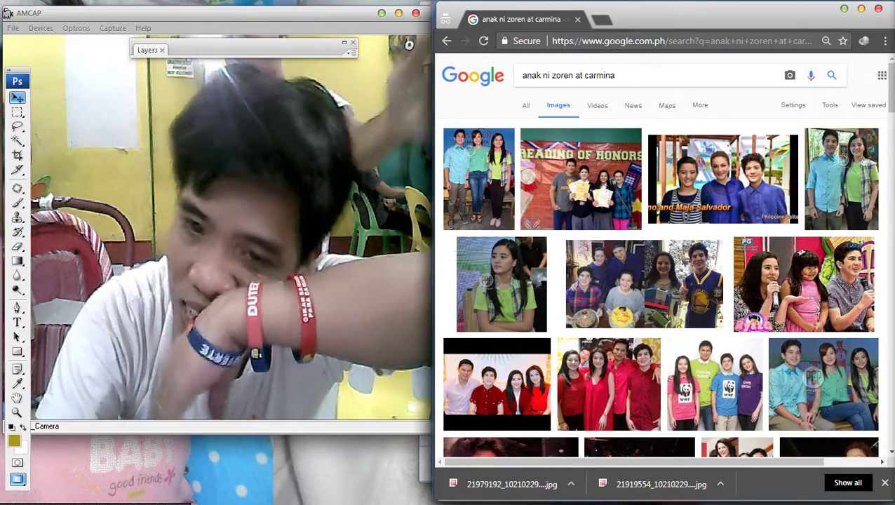
pyautogui.click(608, 383)
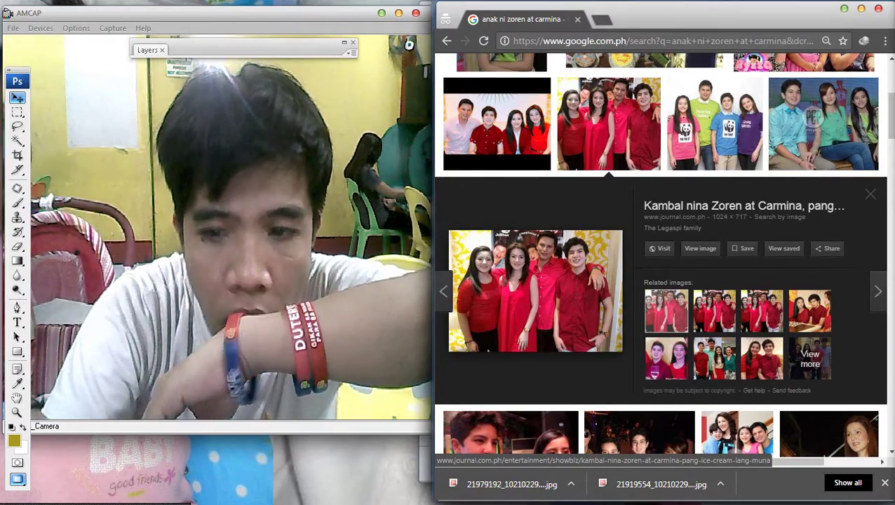
pyautogui.scroll(-3, 660, 302)
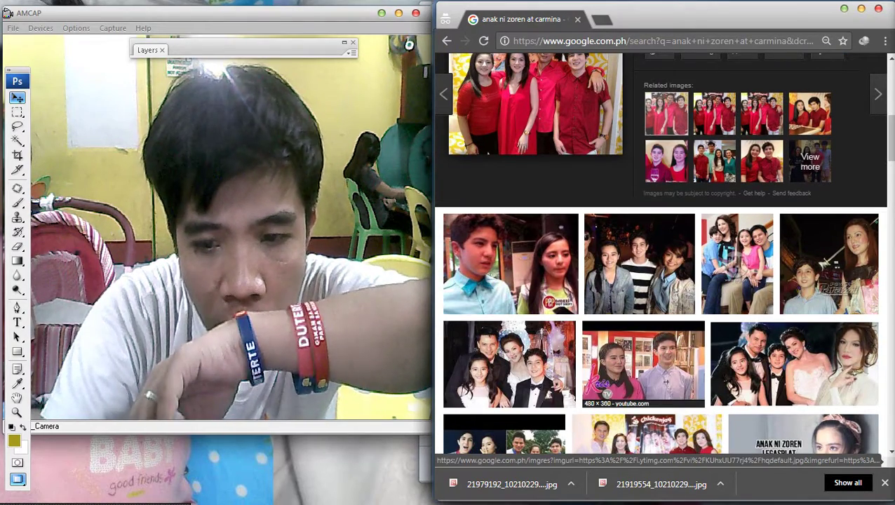
pyautogui.click(509, 363)
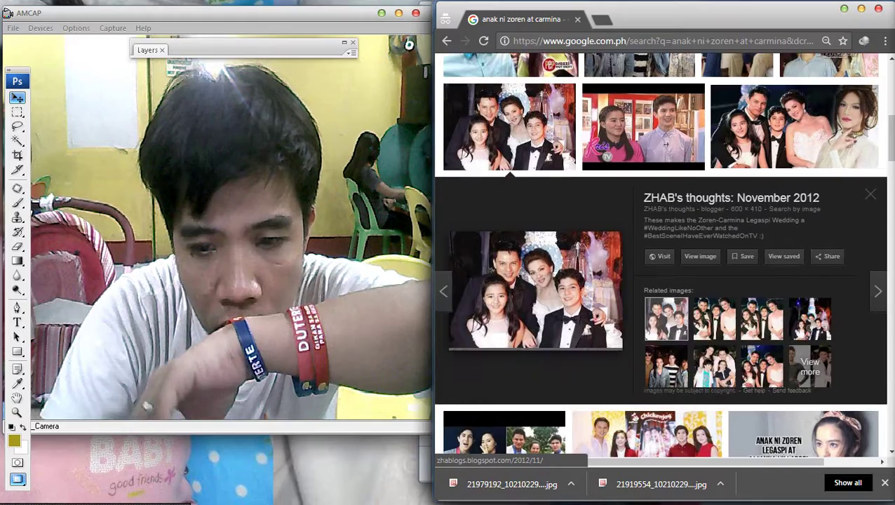
pyautogui.press('Escape')
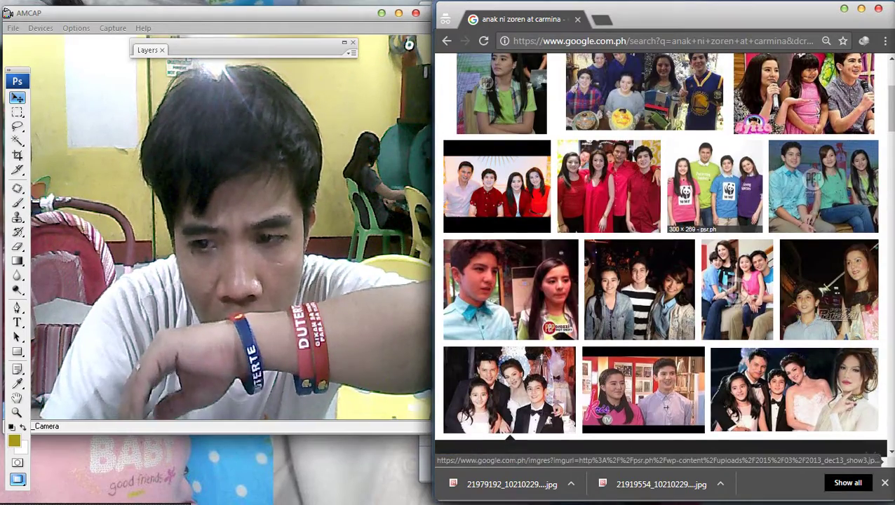
# Preview the WWF-shirt, three-in-blue and two-siblings photos.
pyautogui.click(715, 158)
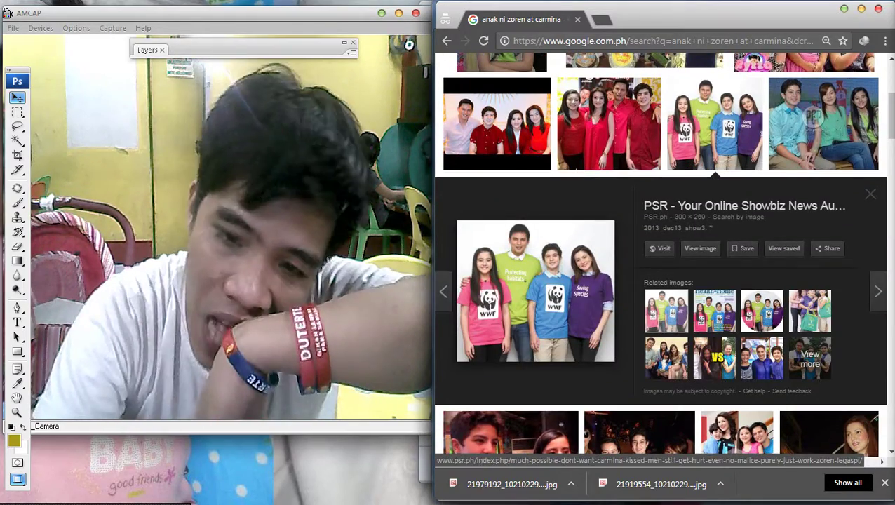
pyautogui.scroll(3, 660, 253)
pyautogui.scroll(1, 659, 252)
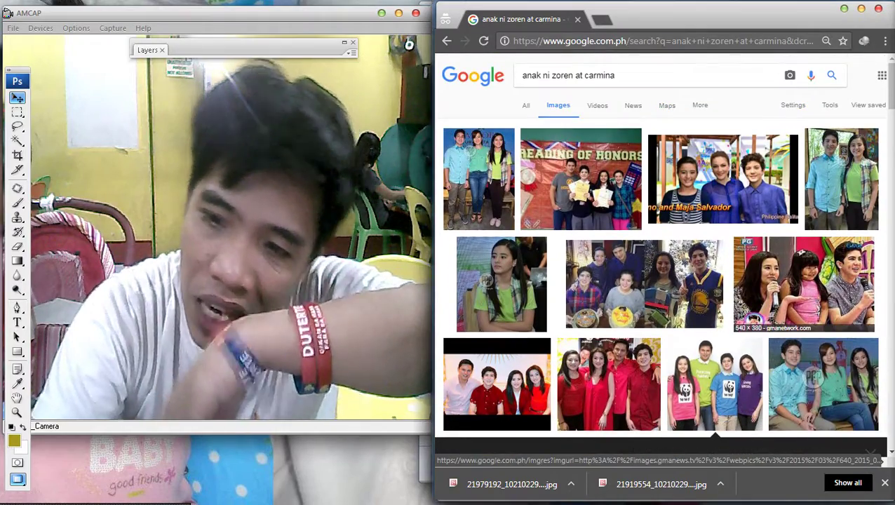
pyautogui.click(722, 178)
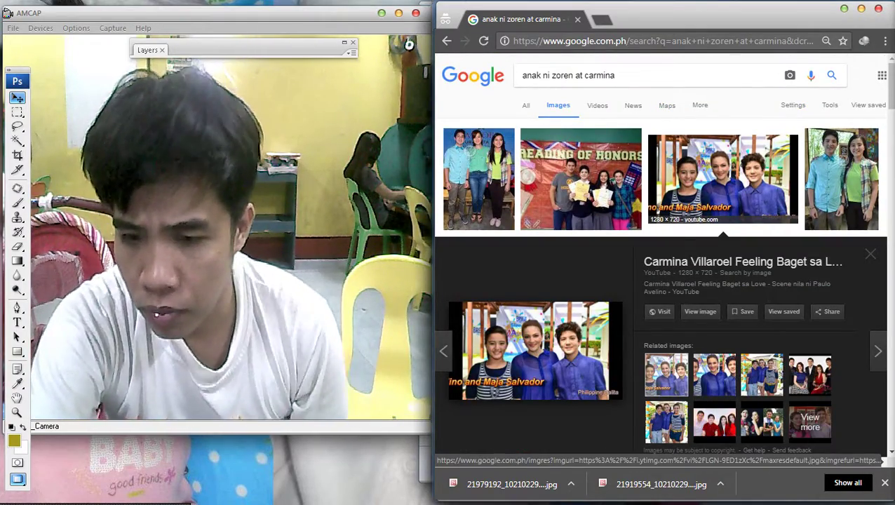
pyautogui.click(841, 179)
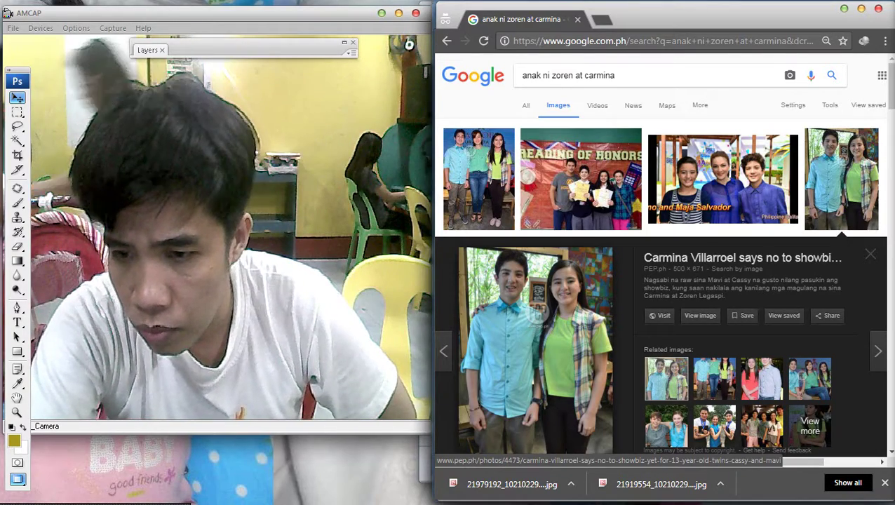
# Search images for 'cassy legaspi' and preview the third portrait and the next one.
pyautogui.tripleClick(569, 75)
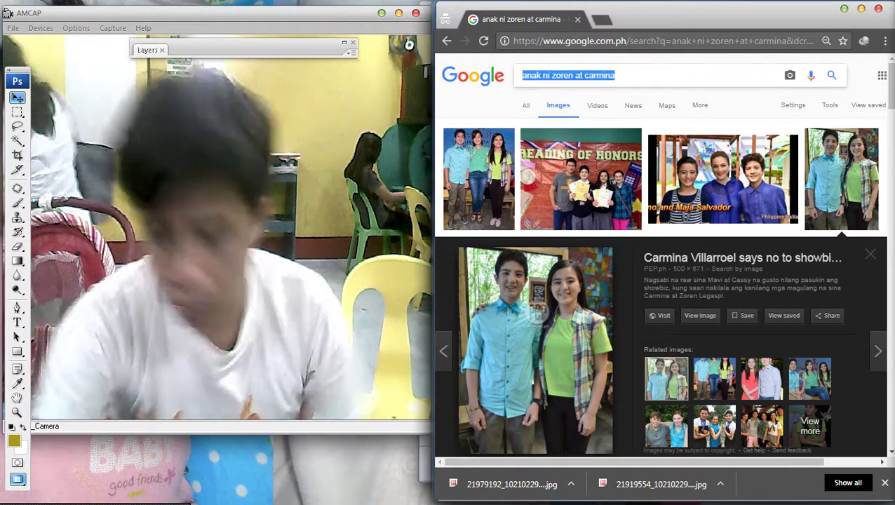
pyautogui.write('cassy legaspi')
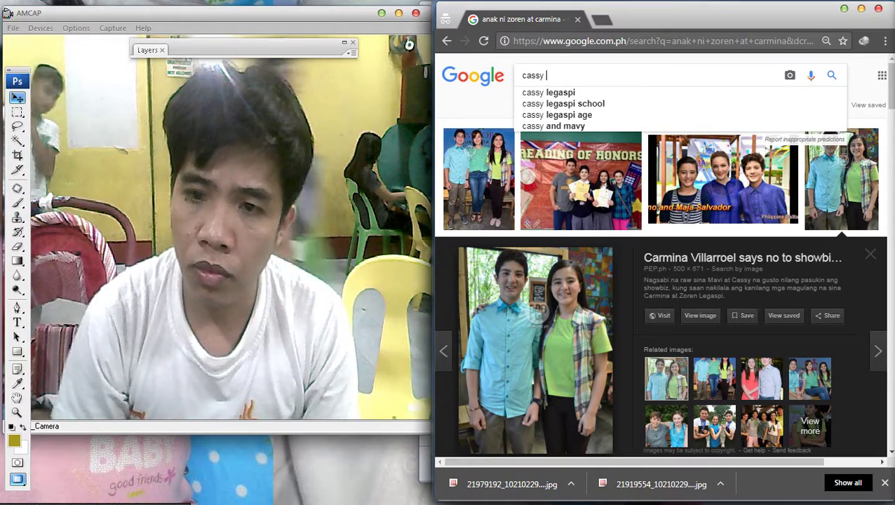
pyautogui.press('Return')
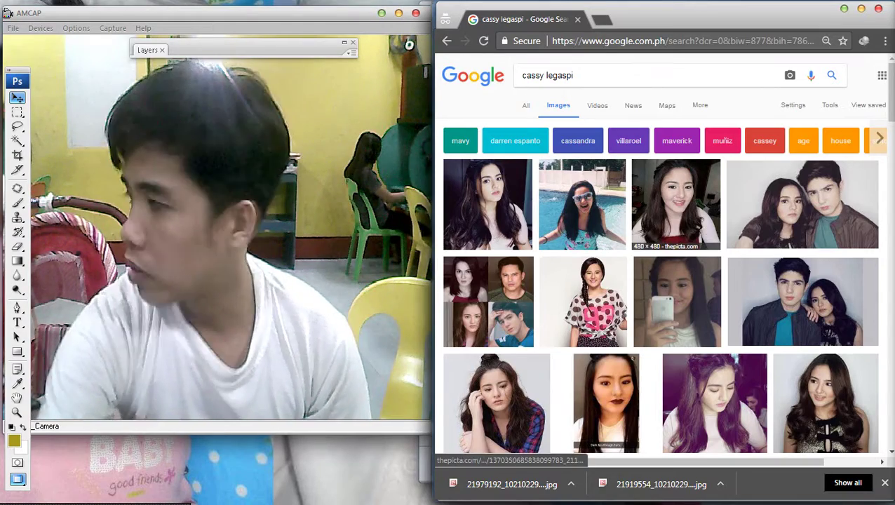
pyautogui.click(676, 204)
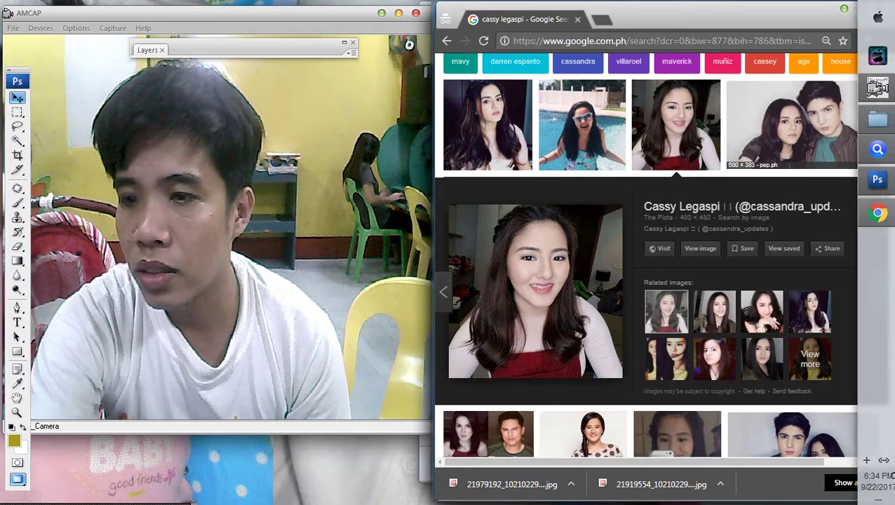
pyautogui.press('Right')
# Preview the twins-together, plaid-shirt, side-by-side, dark-tops and Jollibee Chickenjoy TVC images.
pyautogui.scroll(-2, 663, 253)
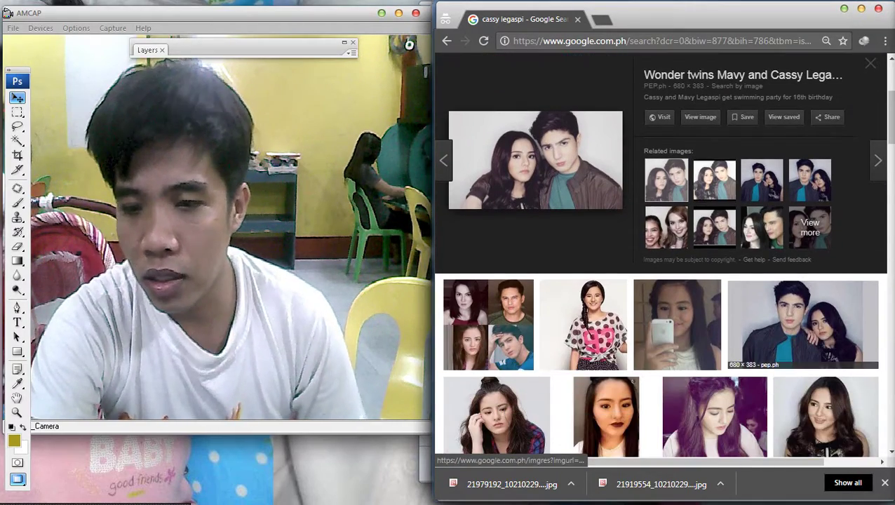
pyautogui.click(803, 324)
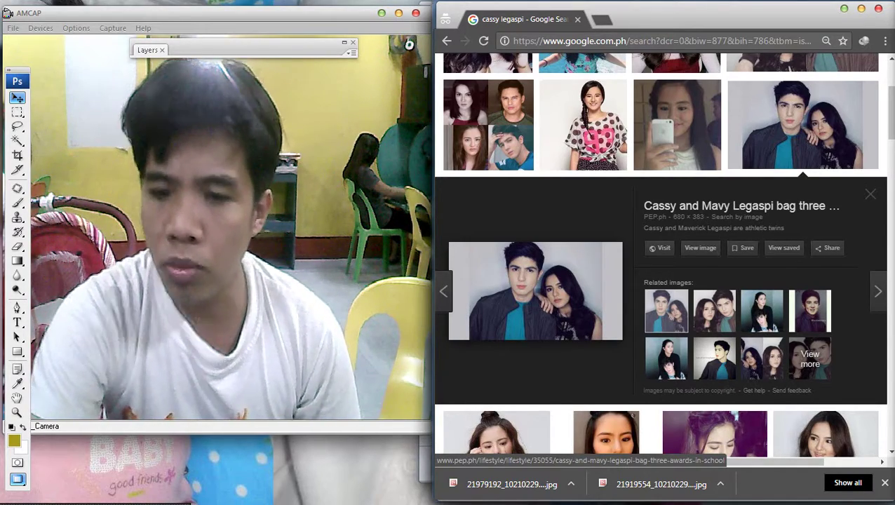
pyautogui.scroll(-3, 498, 281)
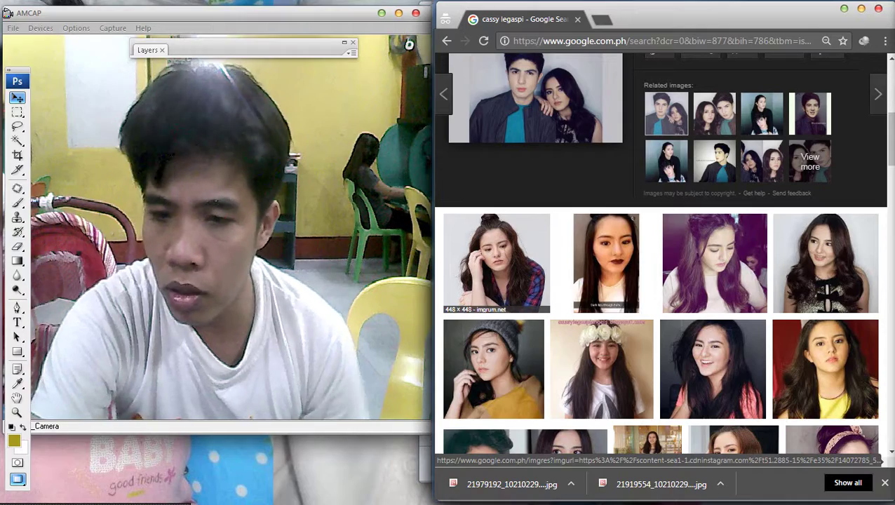
pyautogui.click(496, 263)
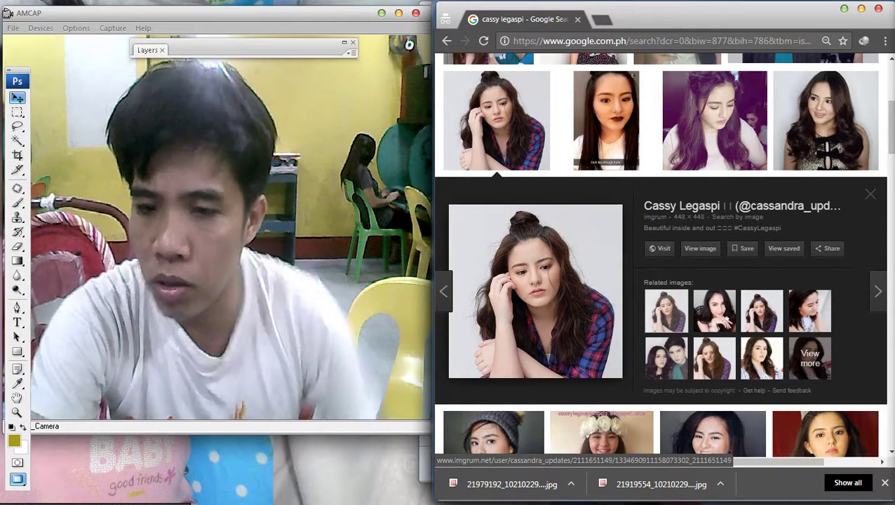
pyautogui.scroll(-3, 663, 255)
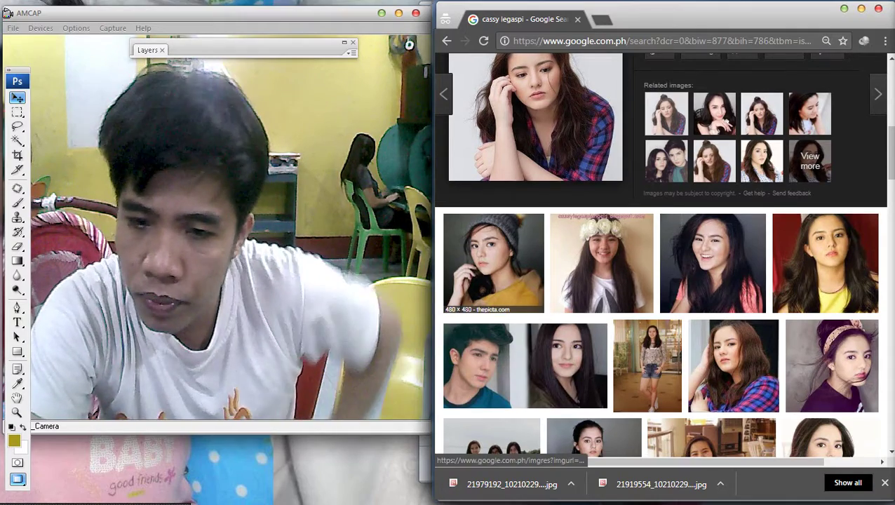
pyautogui.click(525, 365)
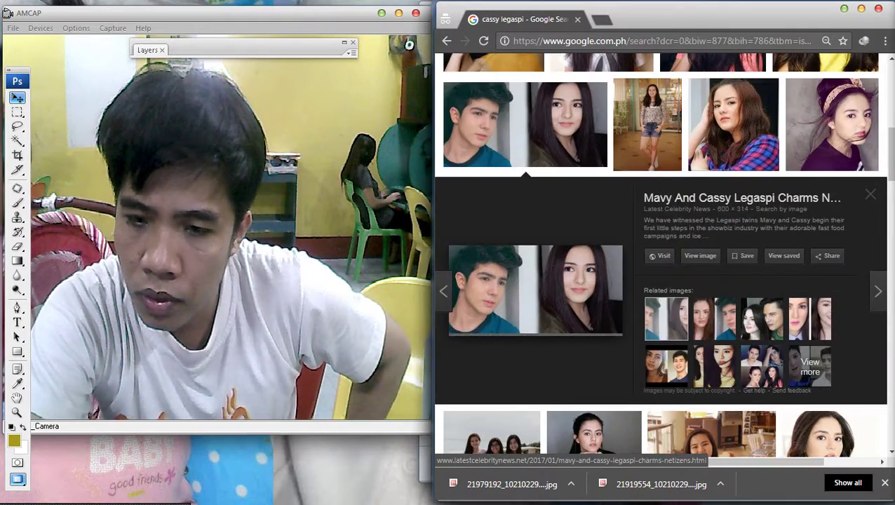
pyautogui.scroll(-4, 491, 298)
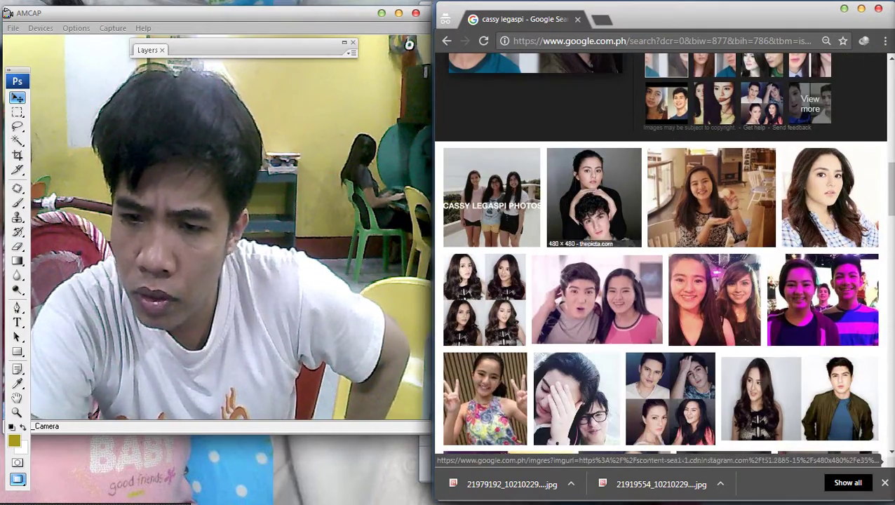
pyautogui.click(593, 204)
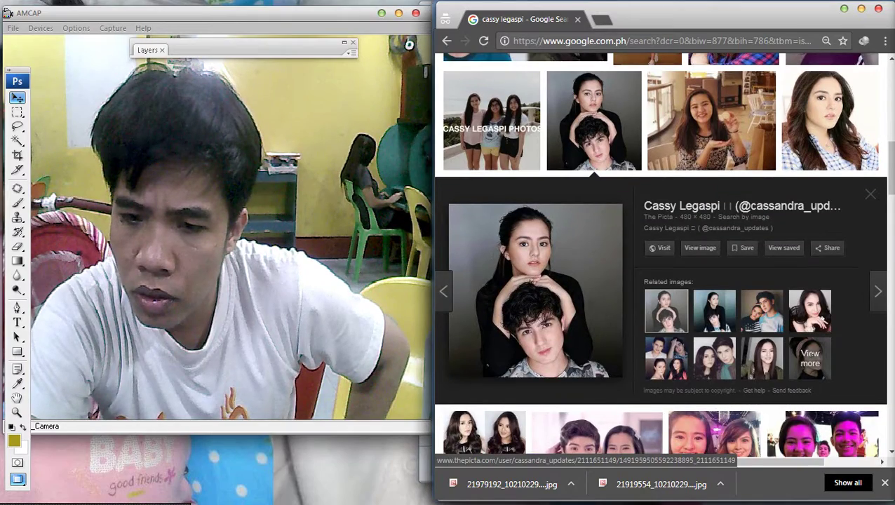
pyautogui.scroll(-3, 596, 281)
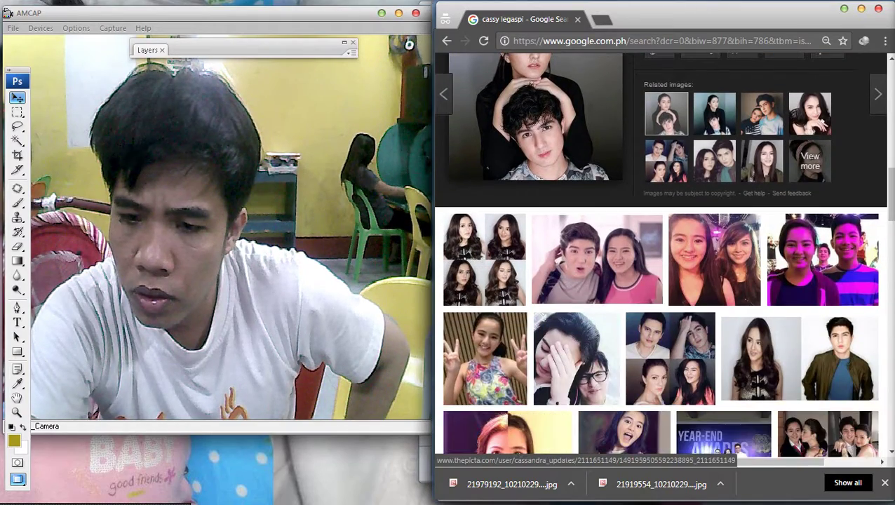
pyautogui.click(596, 260)
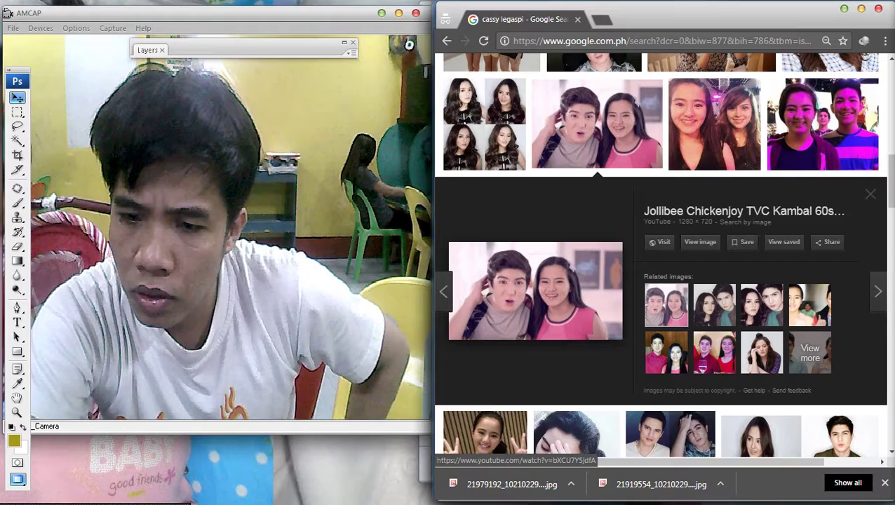
pyautogui.scroll(-5, 505, 267)
pyautogui.scroll(10, 509, 231)
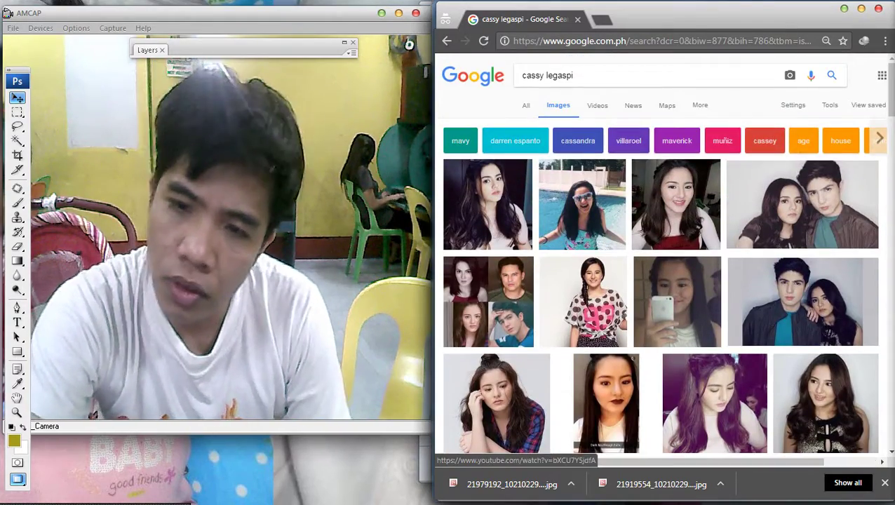
# Refine the image search to 'cassy legaspi age' and preview the first few results.
pyautogui.click(572, 76)
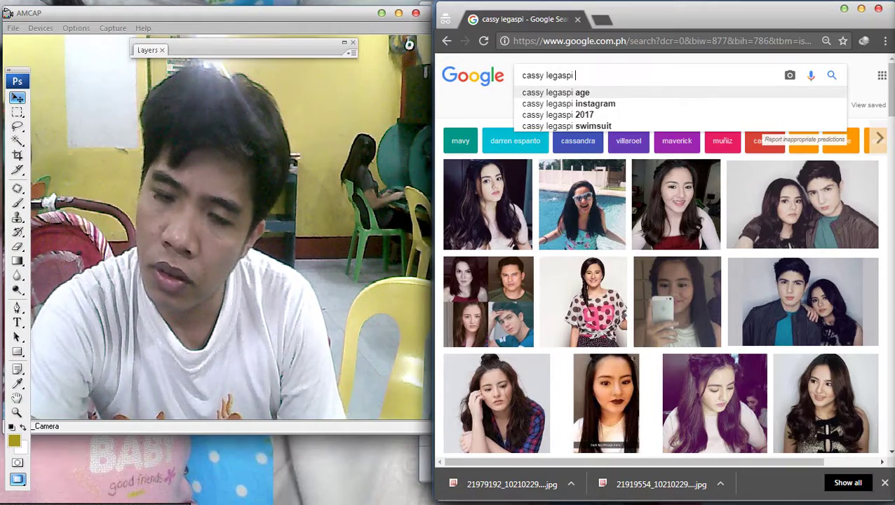
pyautogui.click(555, 92)
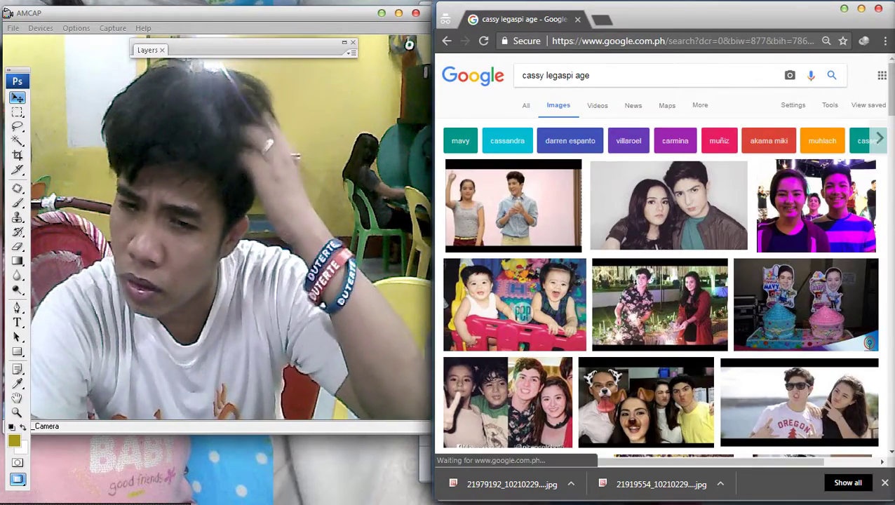
pyautogui.click(513, 211)
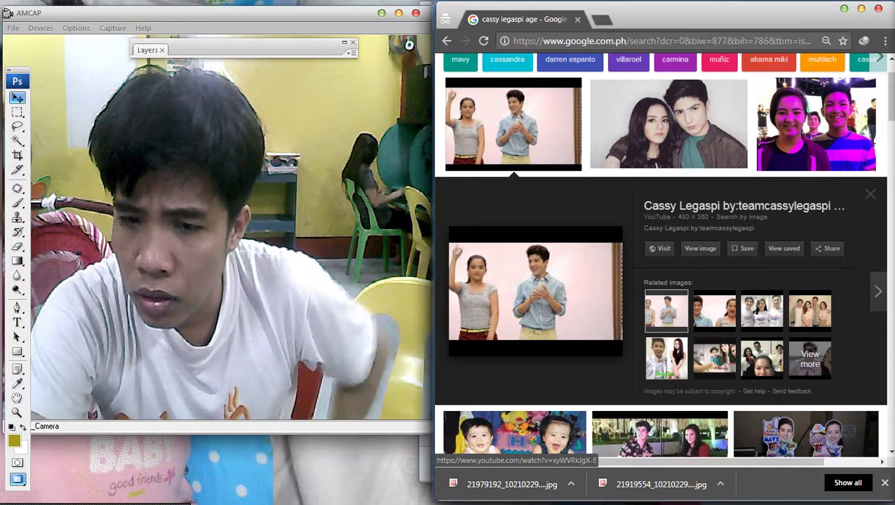
pyautogui.press('Right')
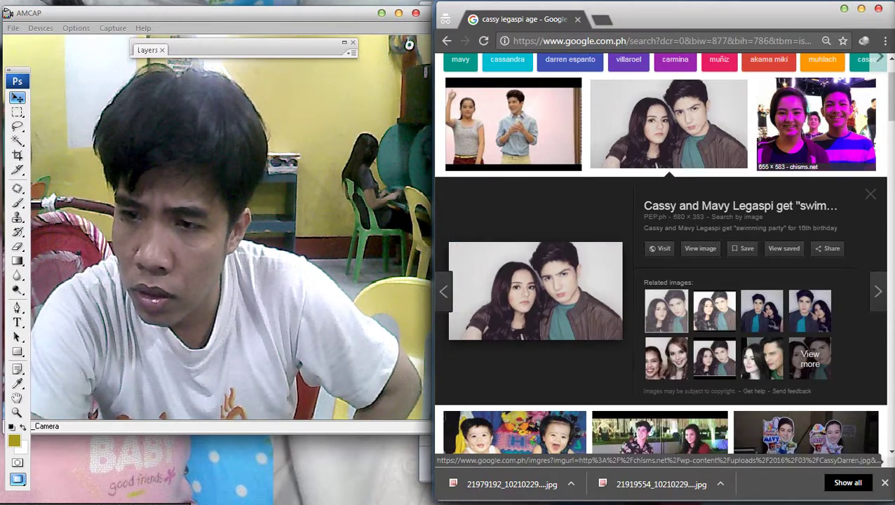
pyautogui.press('Right')
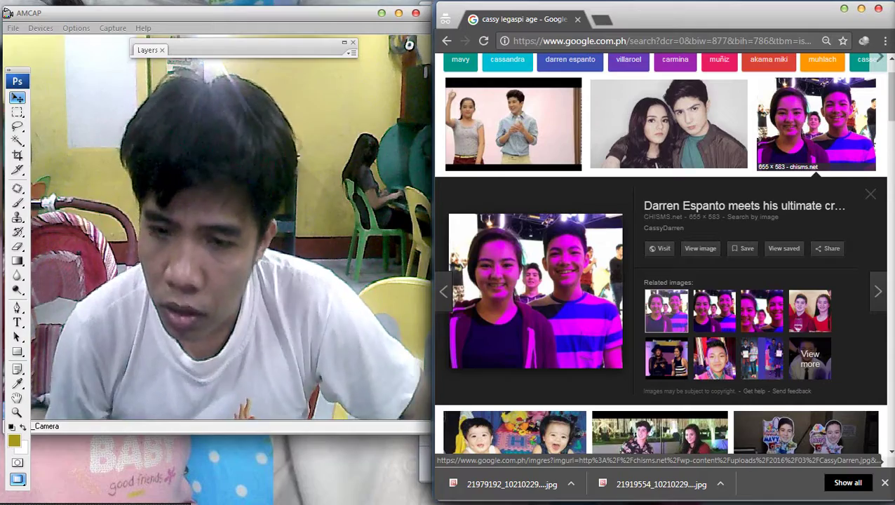
# Preview the Oregon-shirt birthday, three-friends and twins' birthday photos.
pyautogui.scroll(-4, 799, 291)
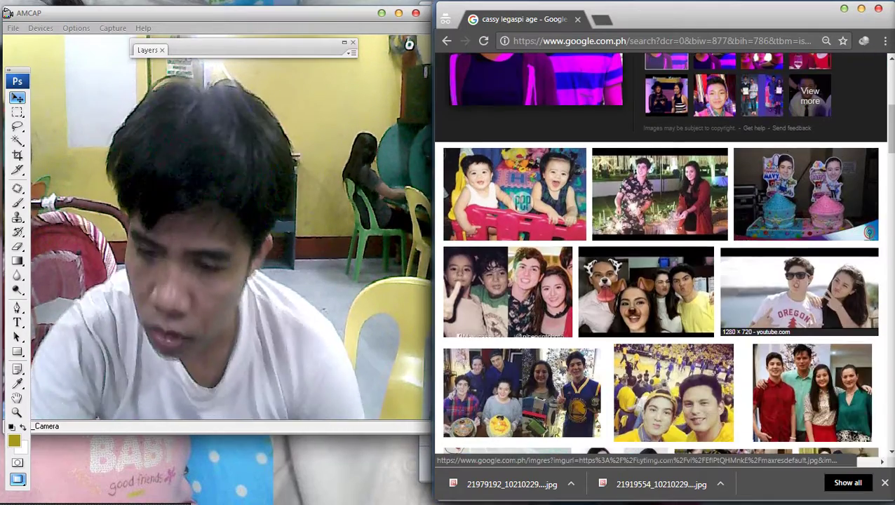
pyautogui.click(800, 291)
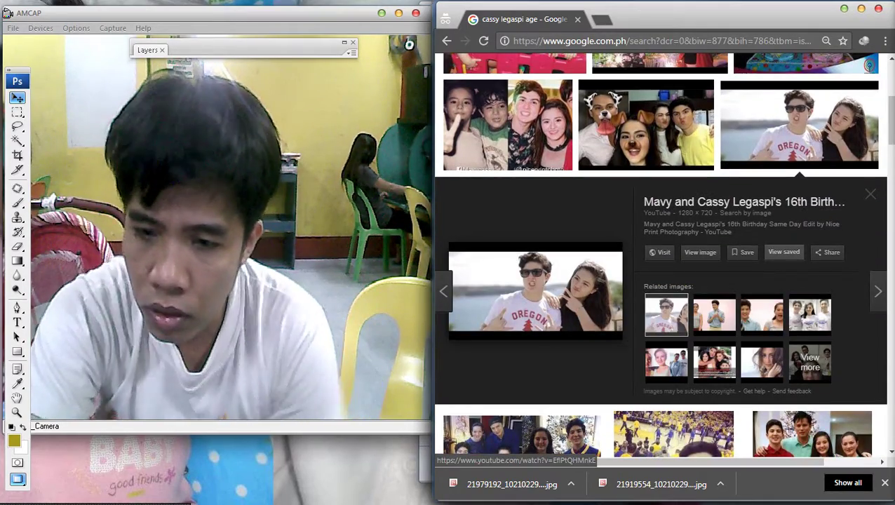
pyautogui.scroll(-4, 835, 295)
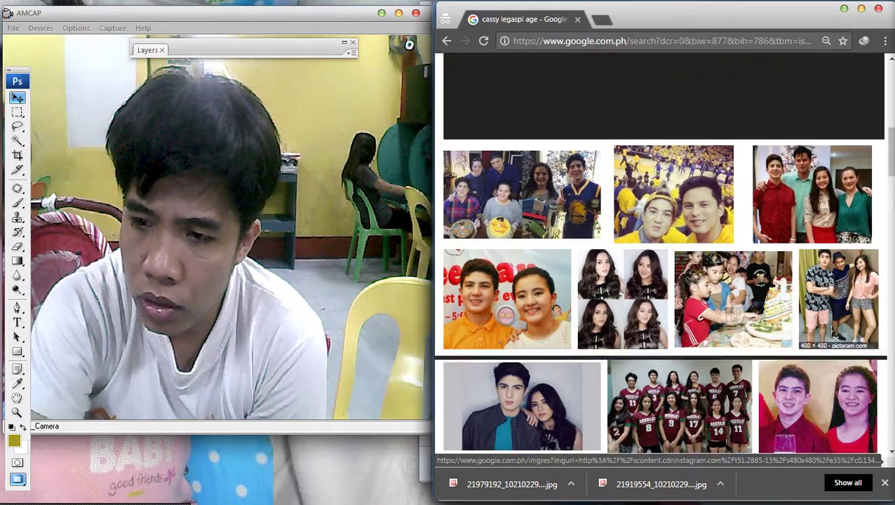
pyautogui.click(838, 298)
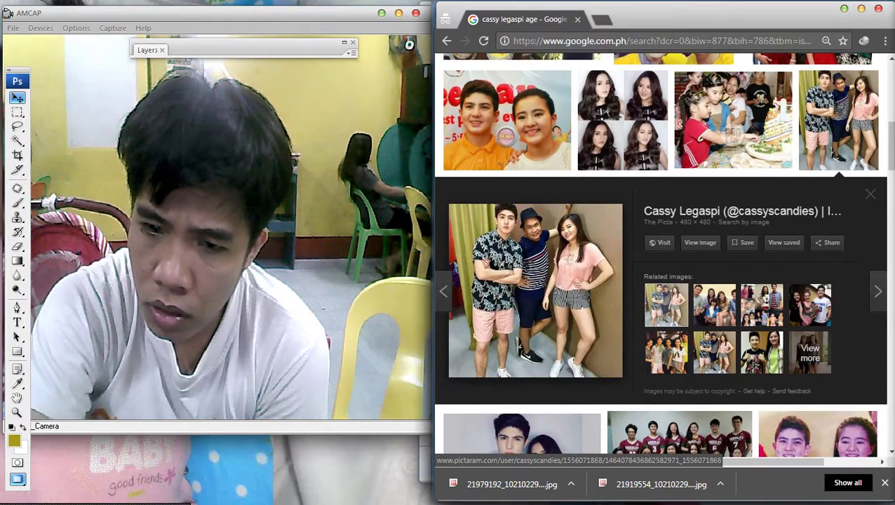
pyautogui.scroll(-4, 835, 295)
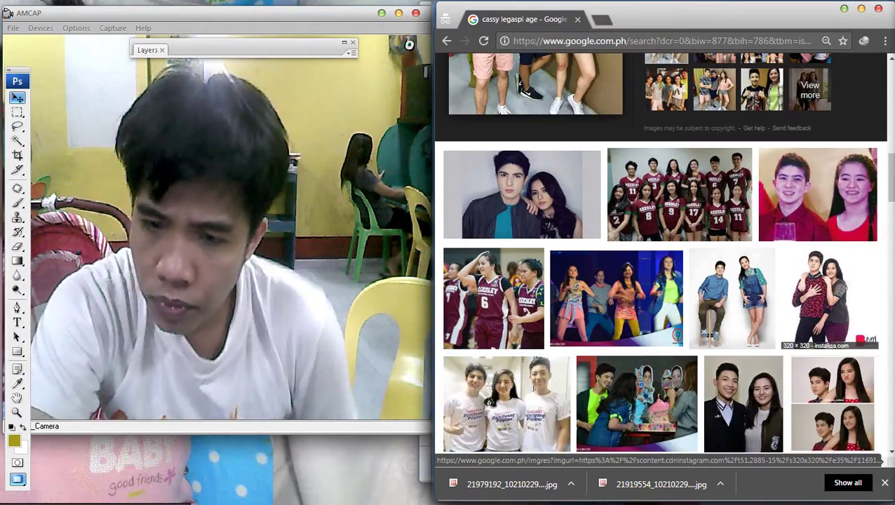
pyautogui.click(831, 295)
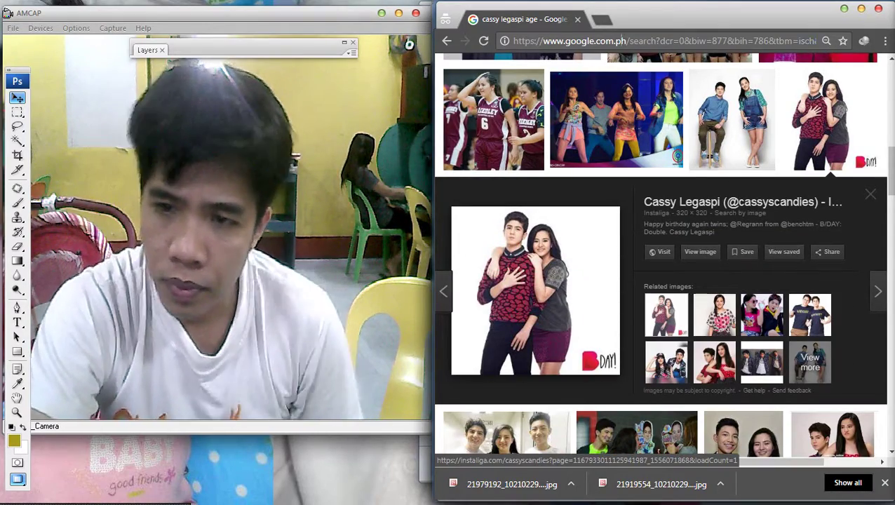
# Return to the Google homepage via google.com.
pyautogui.click(625, 40)
pyautogui.write('google.com')
pyautogui.press('Return')
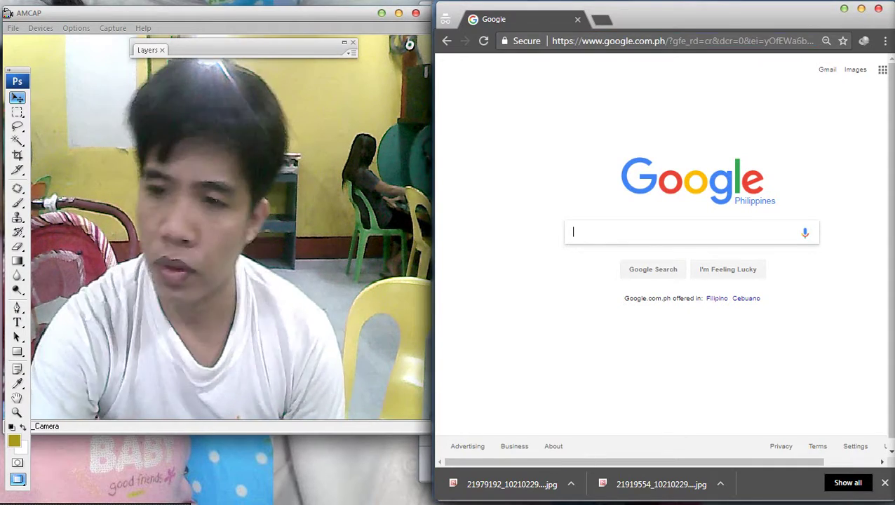
# Open Facebook from the address bar.
pyautogui.hotkey('ctrl', 'l')
pyautogui.write('f')
pyautogui.press('Return')
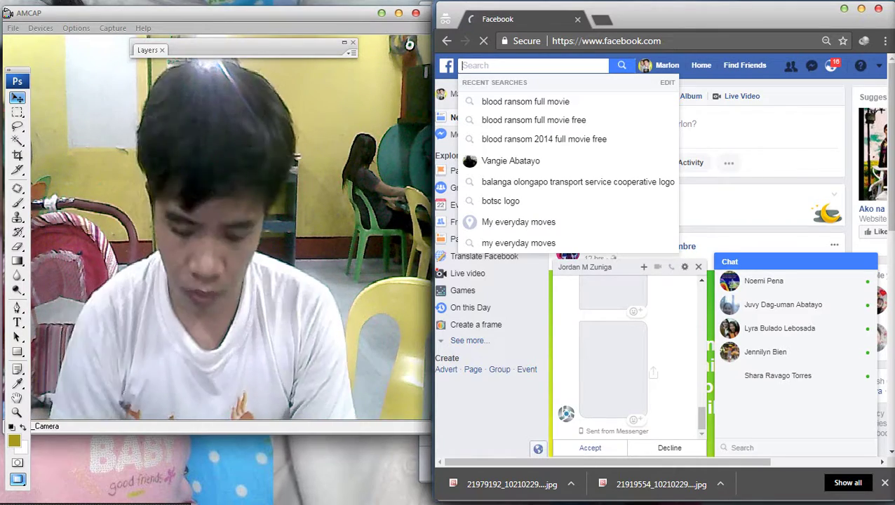
# Search Facebook for 'cassy legaspi official' and look over the listed pages.
pyautogui.write('cassy')
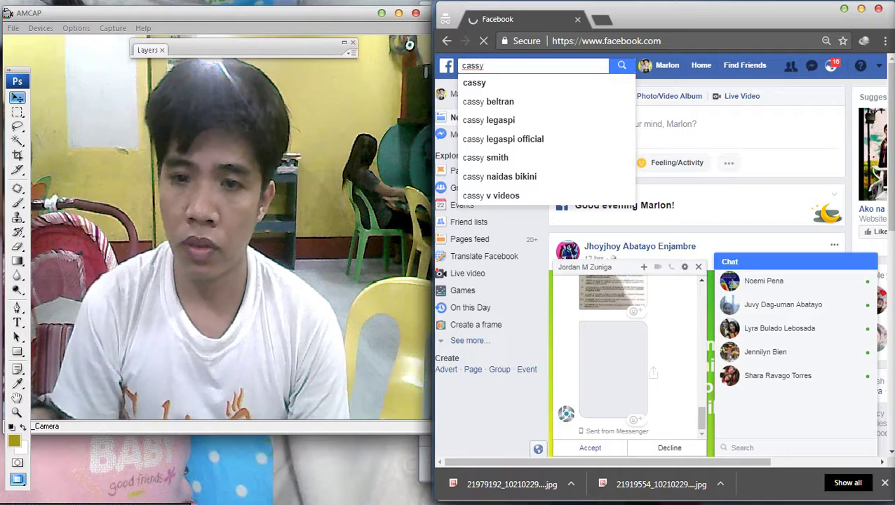
pyautogui.click(503, 139)
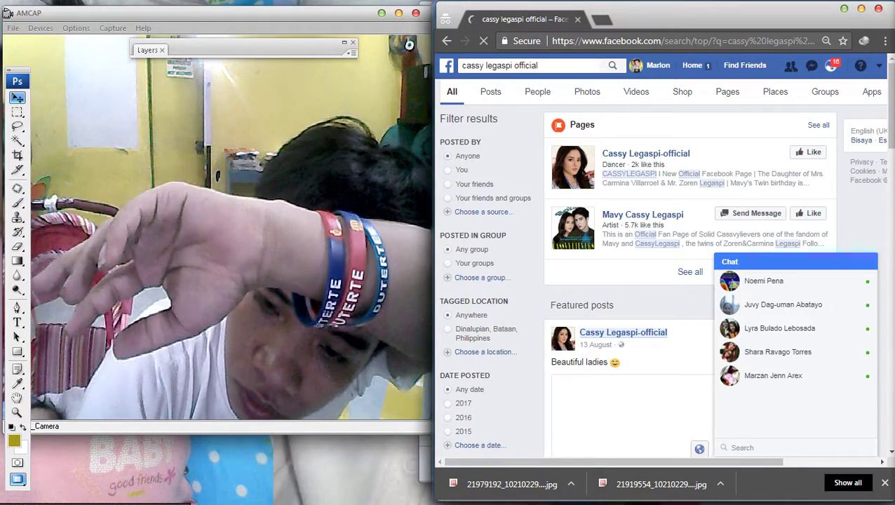
pyautogui.scroll(-3, 688, 280)
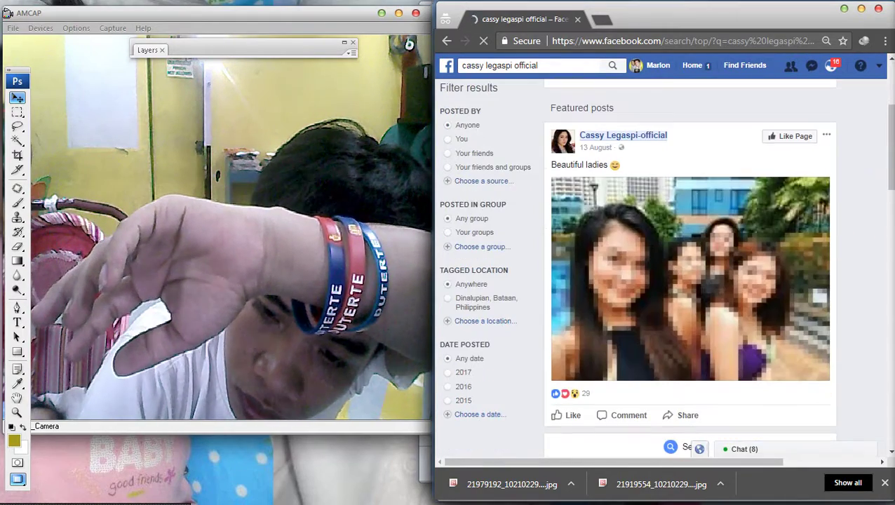
pyautogui.scroll(2, 687, 281)
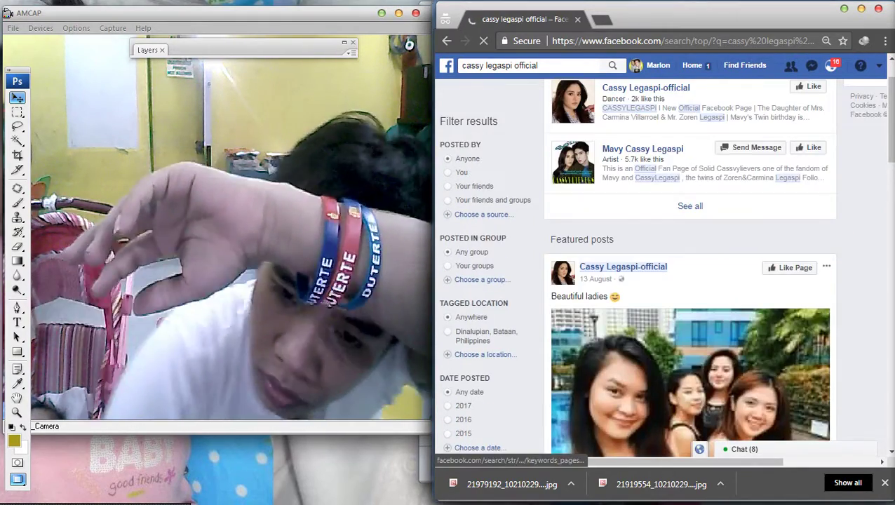
pyautogui.scroll(2, 623, 267)
# Open the Cassy Legaspi-official page, glance at the Beautiful ladies photo, then open the photobooth group photo.
pyautogui.click(630, 179)
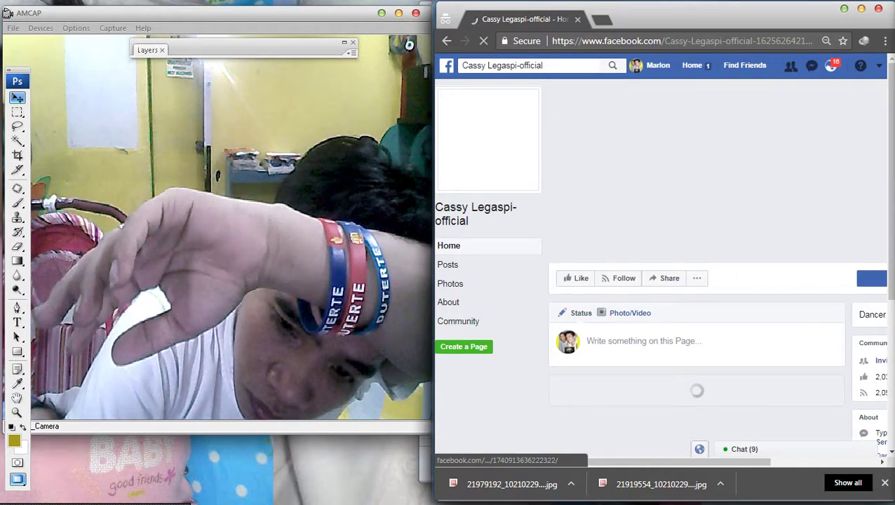
pyautogui.scroll(-2, 695, 393)
pyautogui.scroll(-5, 695, 280)
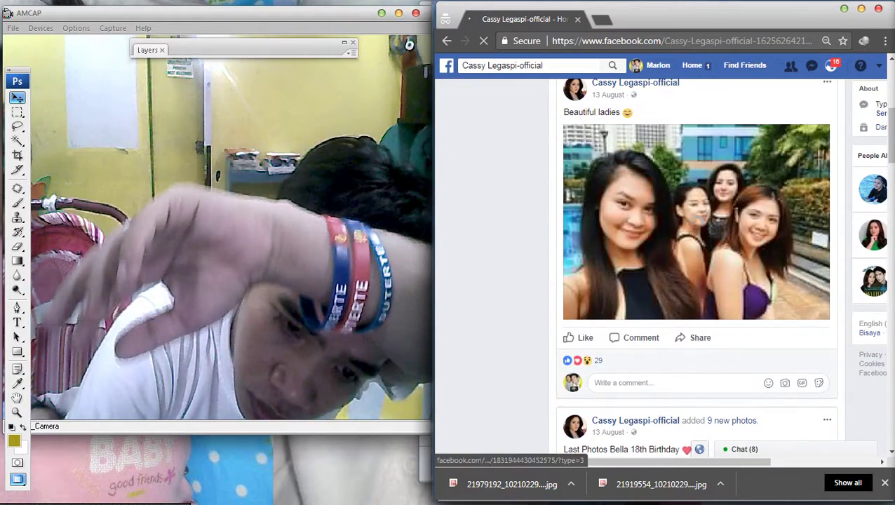
pyautogui.click(696, 222)
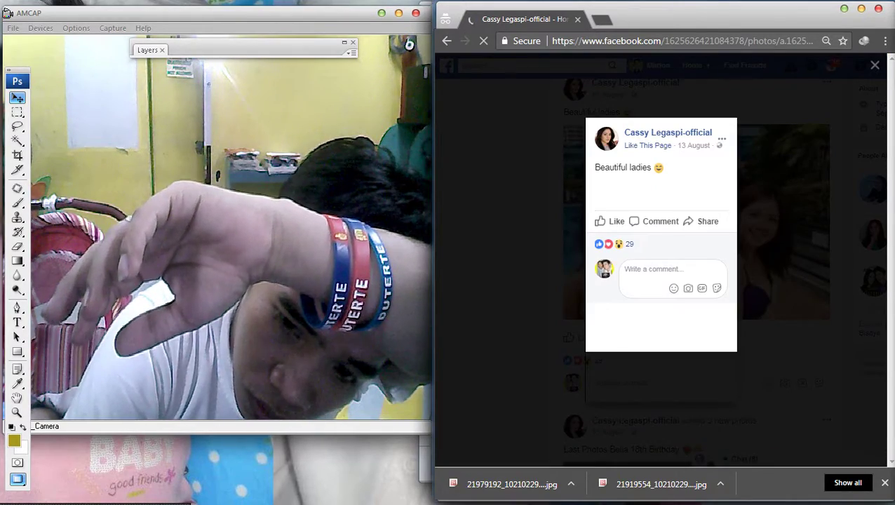
pyautogui.press('Escape')
pyautogui.scroll(-6, 695, 281)
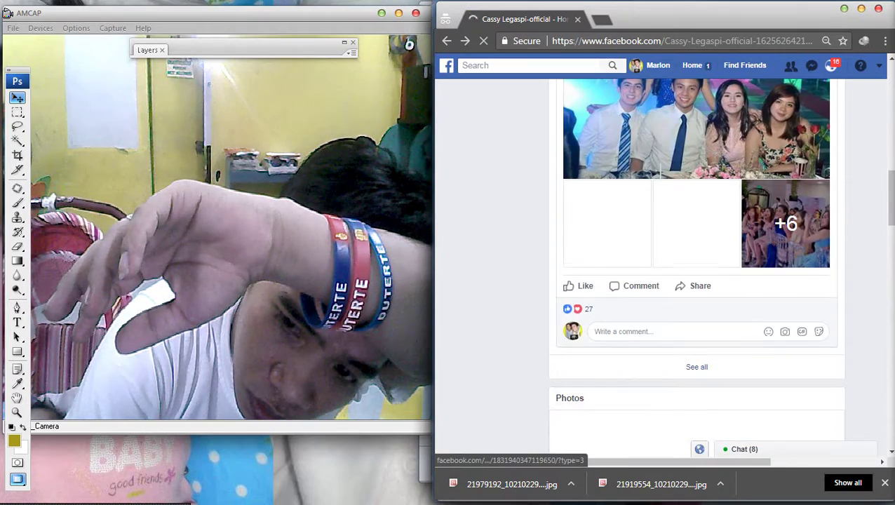
pyautogui.scroll(-5, 697, 280)
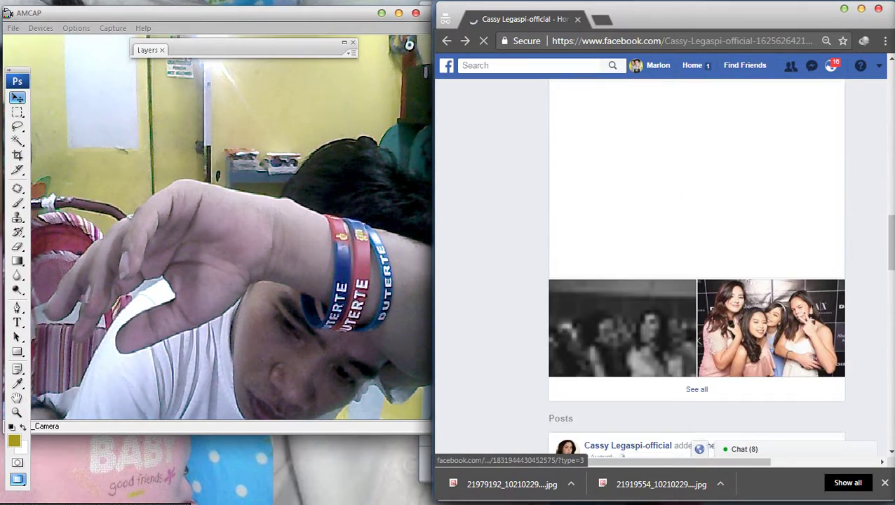
pyautogui.click(771, 328)
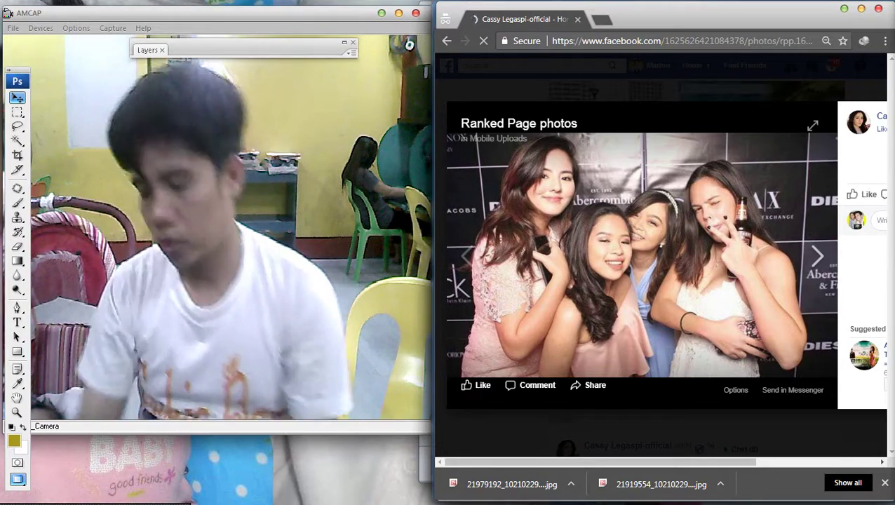
# Flip back and forth through the ranked photos to the couple photo, then close the viewer.
pyautogui.press('Right')
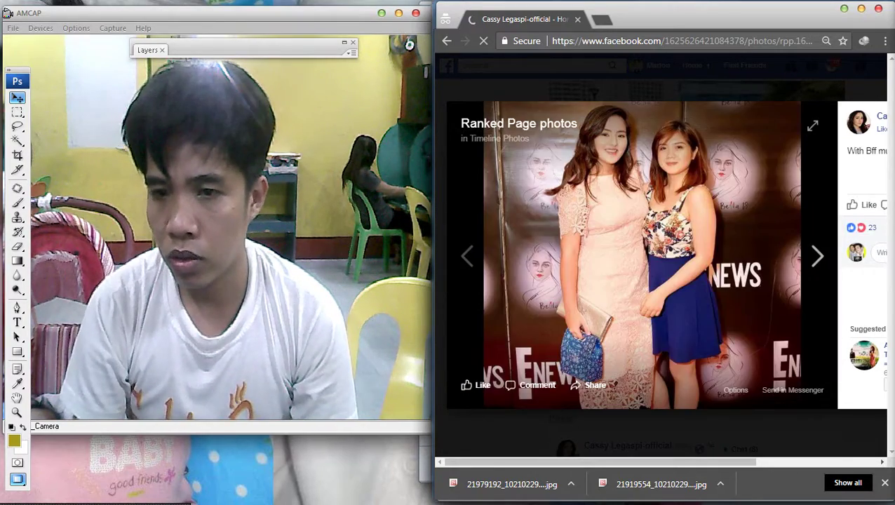
pyautogui.press('Left')
pyautogui.press('Right')
pyautogui.press('Left')
pyautogui.press('Left')
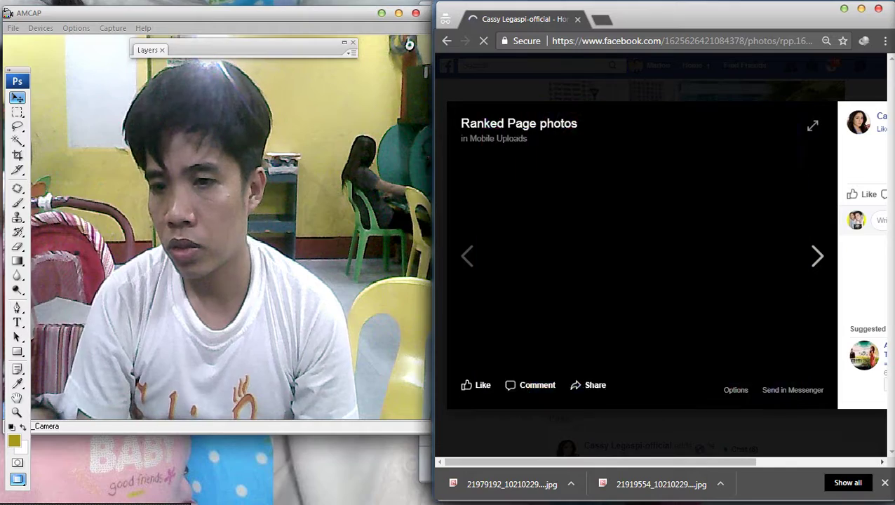
pyautogui.press('Left')
pyautogui.press('Left')
pyautogui.press('Left')
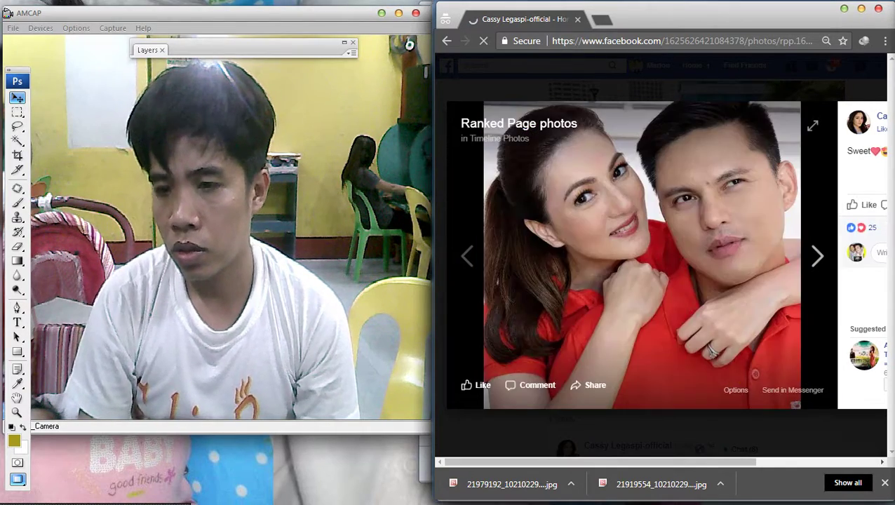
pyautogui.press('Left')
pyautogui.press('Left')
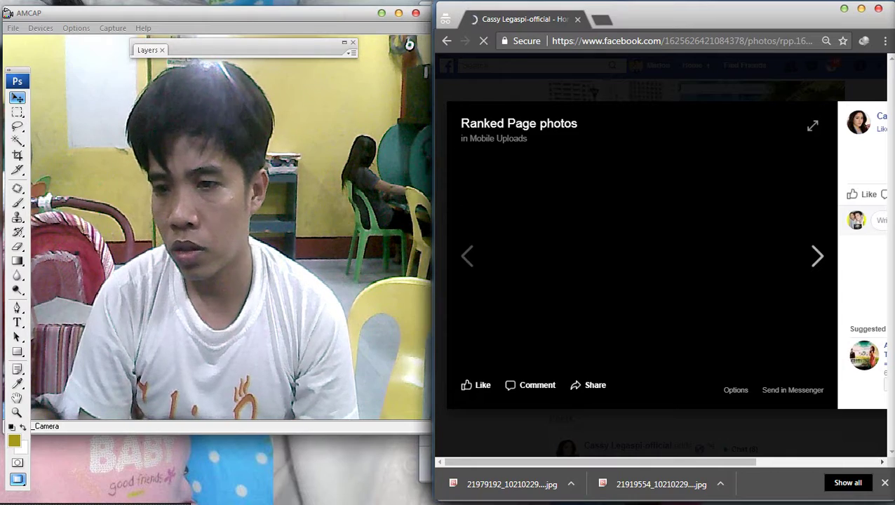
pyautogui.press('Escape')
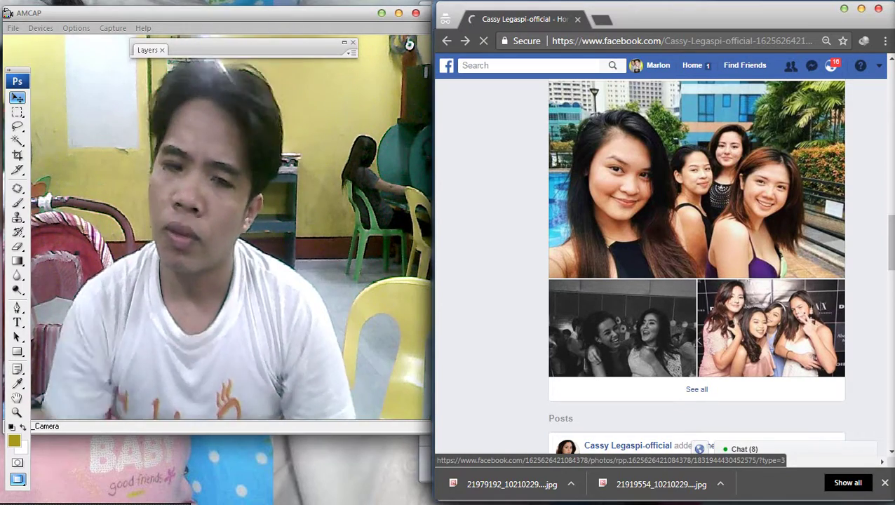
# Scroll down the page's feed past the Gym and BELLA 18 Birthday posts.
pyautogui.scroll(-7, 697, 266)
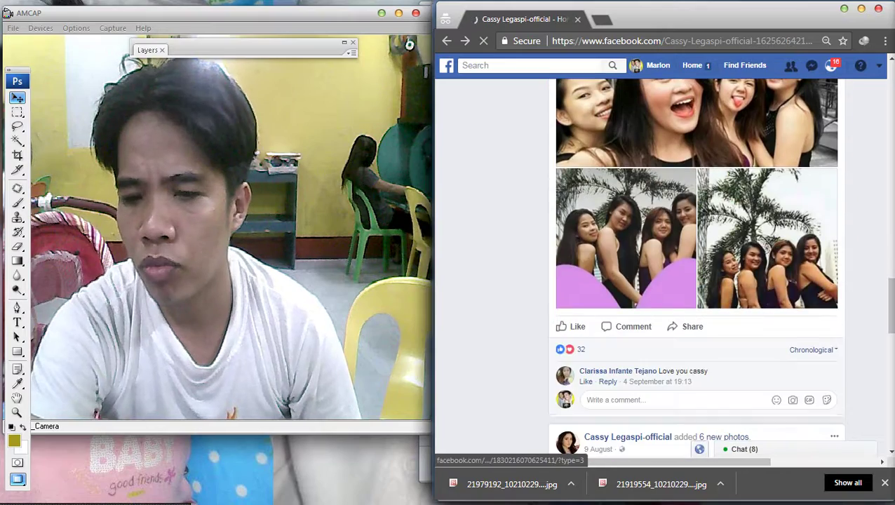
pyautogui.scroll(-3, 633, 129)
pyautogui.scroll(-7, 696, 267)
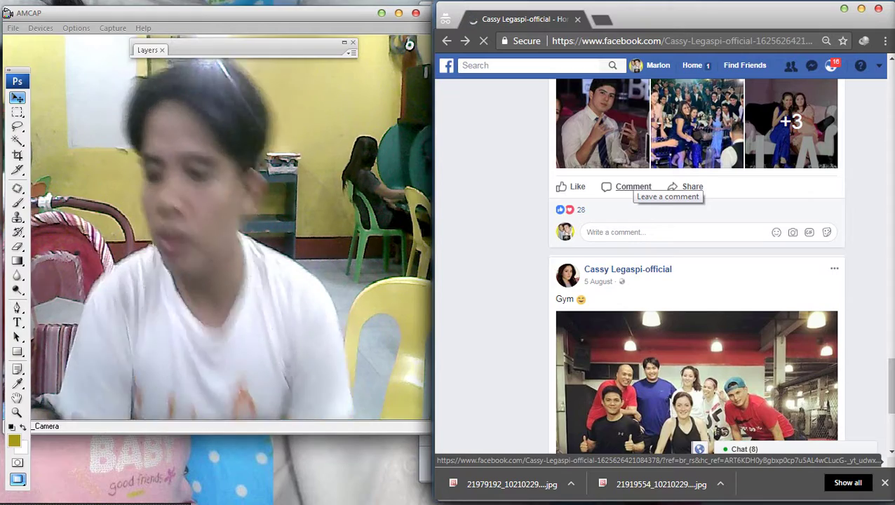
pyautogui.scroll(-3, 633, 189)
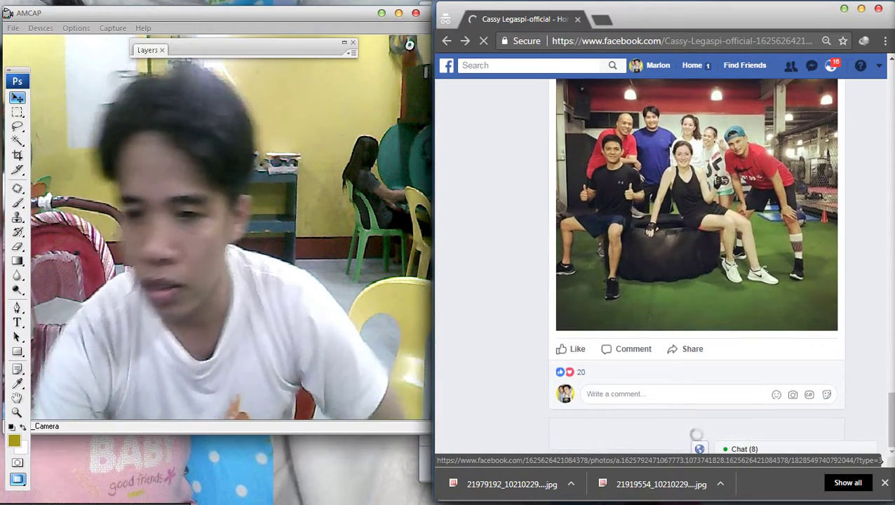
pyautogui.scroll(-2, 696, 435)
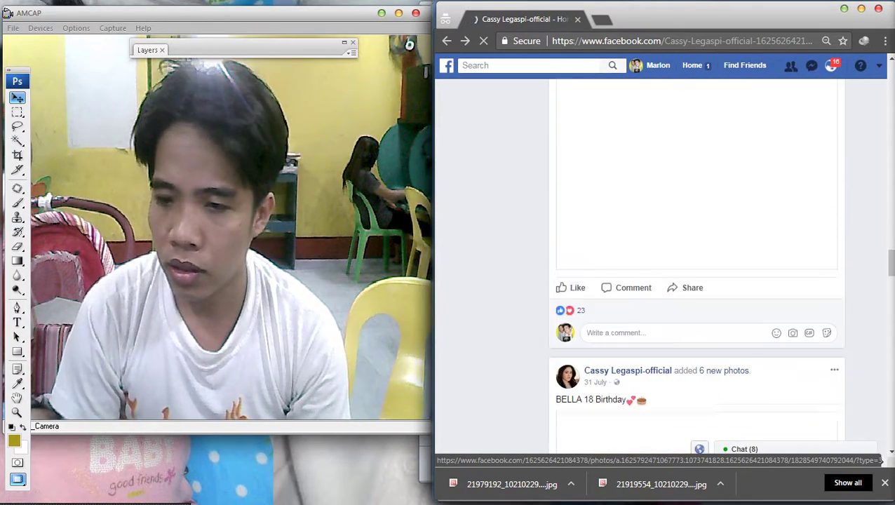
pyautogui.scroll(-6, 695, 281)
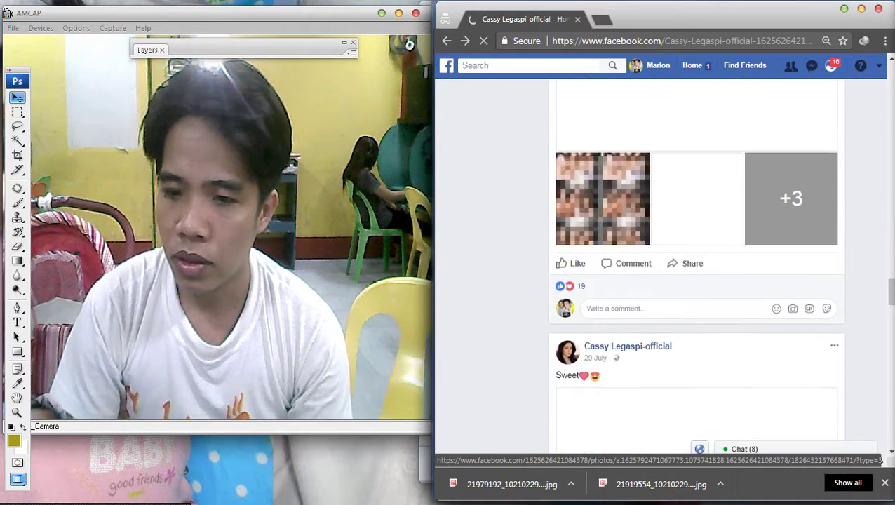
pyautogui.scroll(5, 696, 267)
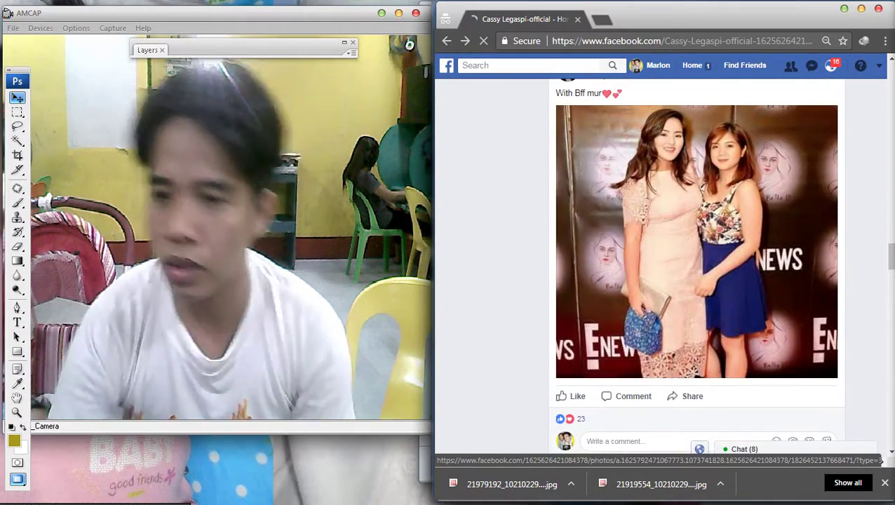
pyautogui.scroll(-8, 696, 267)
pyautogui.scroll(4, 696, 267)
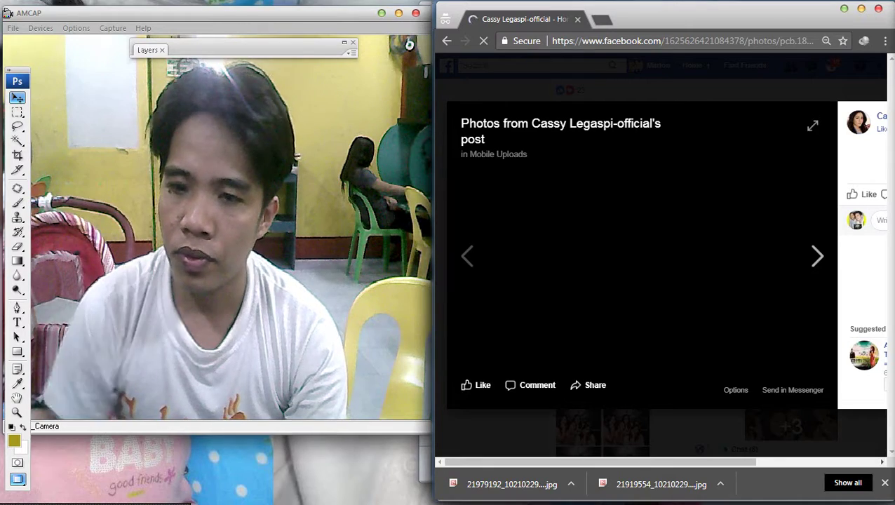
# View the BELLA 18 Birthday group photo, then scroll on to the 29 July Happy Family post.
pyautogui.press('Escape')
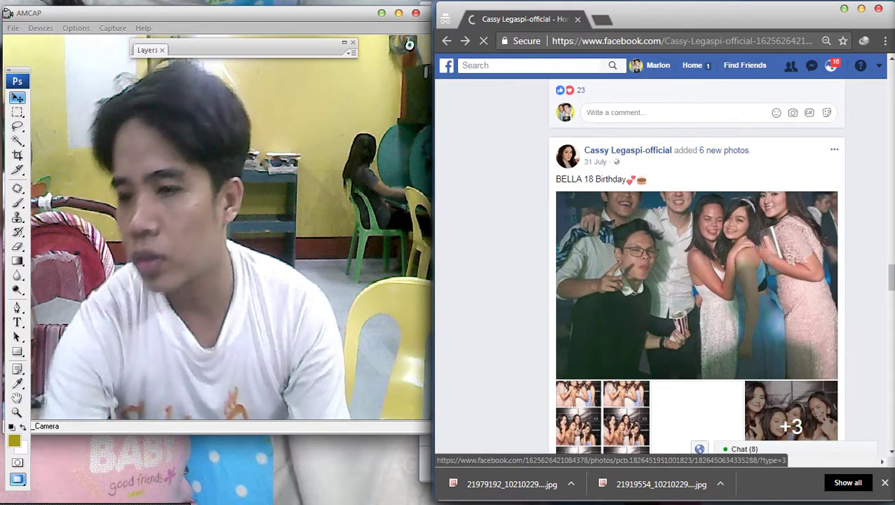
pyautogui.click(697, 284)
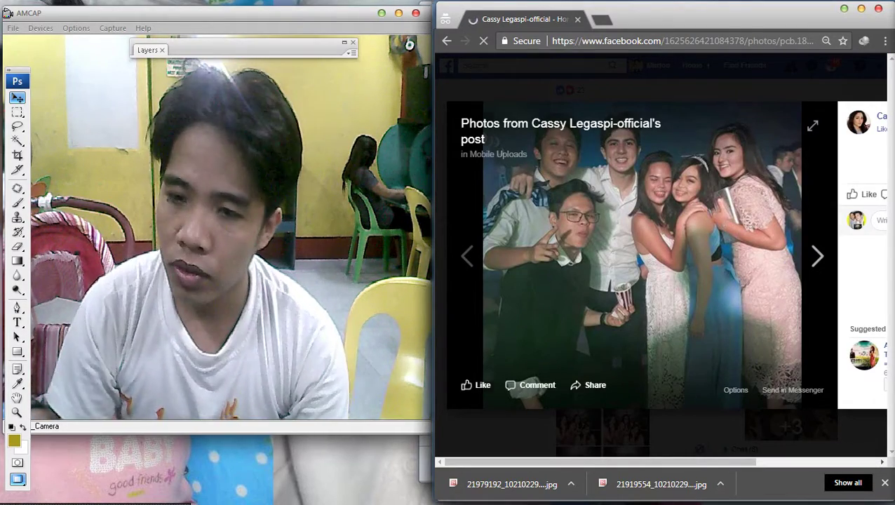
pyautogui.press('Escape')
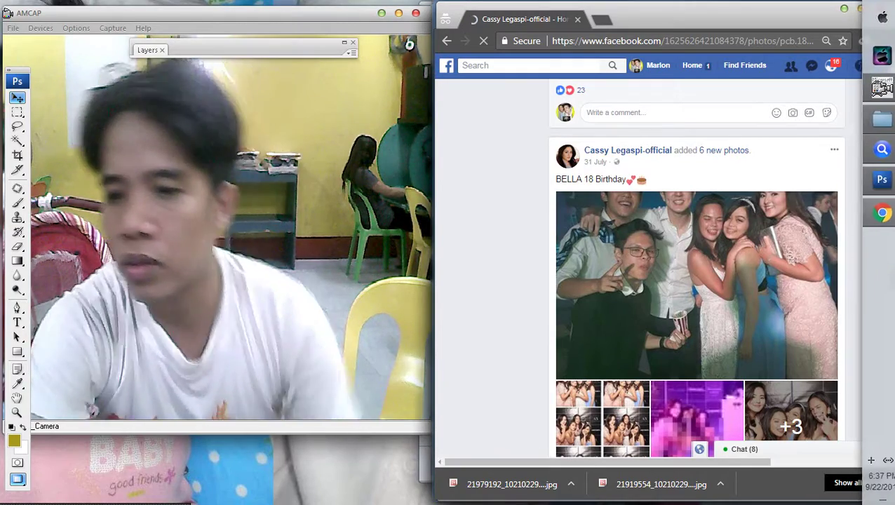
pyautogui.scroll(-5, 697, 315)
pyautogui.scroll(-7, 696, 280)
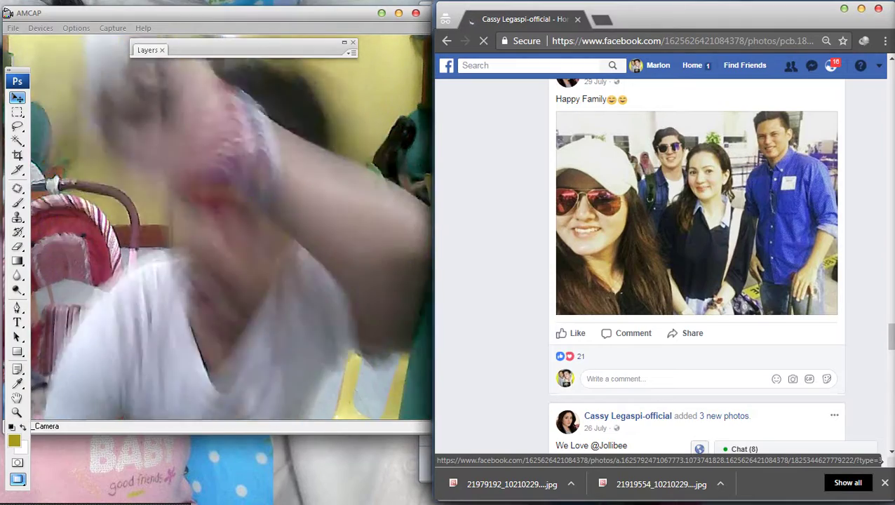
# Open the Mobile Uploads post's photos and advance past the selfie and wooden 100 sign to the Jollibee mascot photo.
pyautogui.scroll(-6, 696, 267)
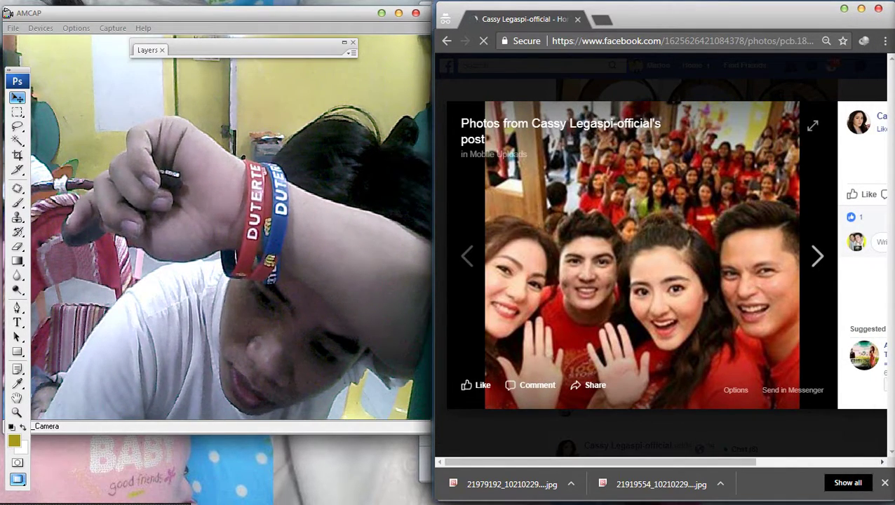
pyautogui.click(817, 257)
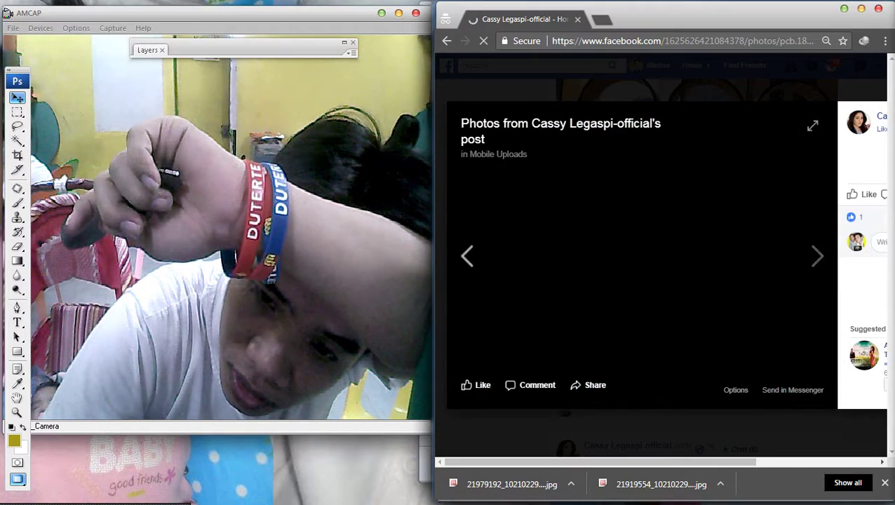
pyautogui.press('Escape')
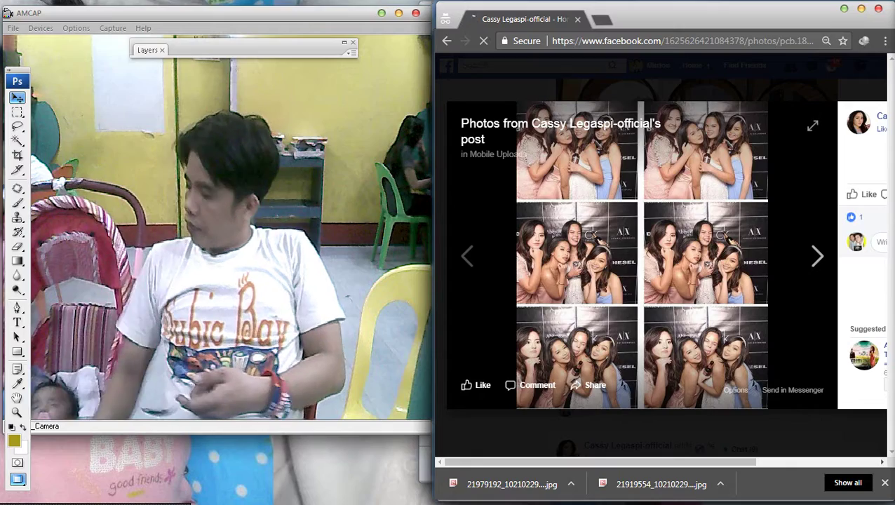
pyautogui.press('Right')
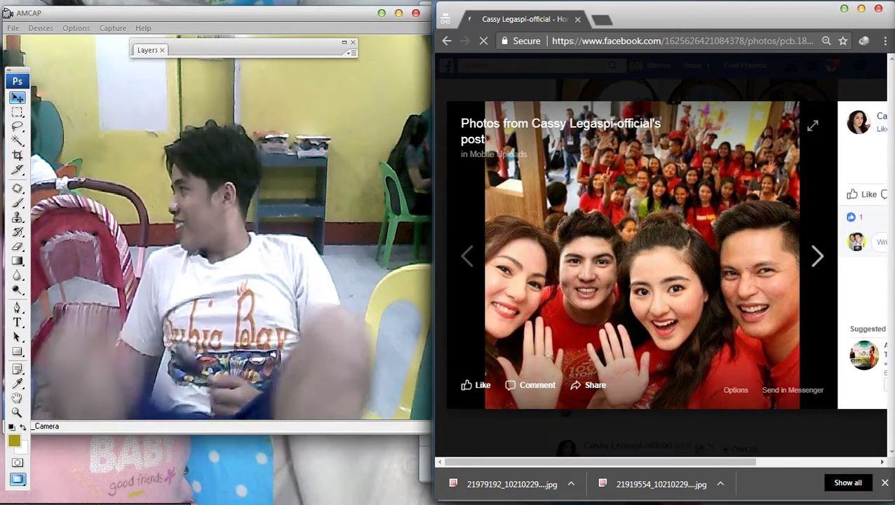
pyautogui.press('Right')
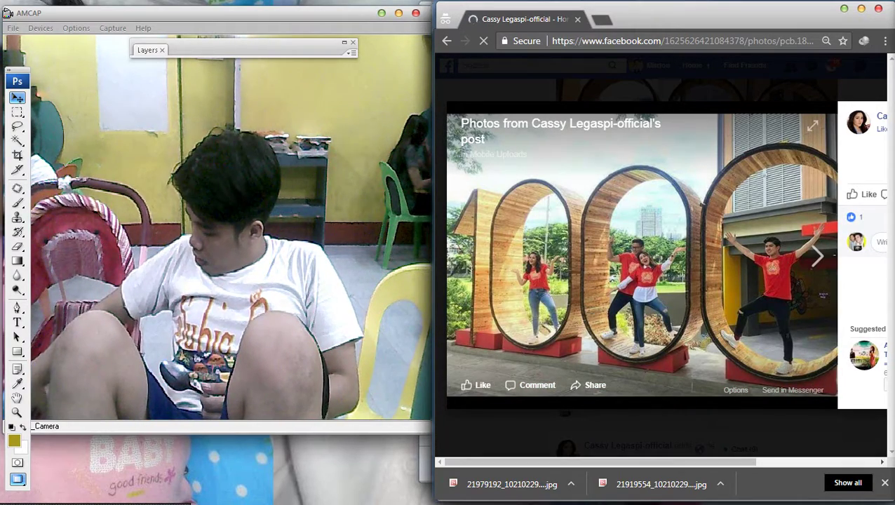
pyautogui.press('Right')
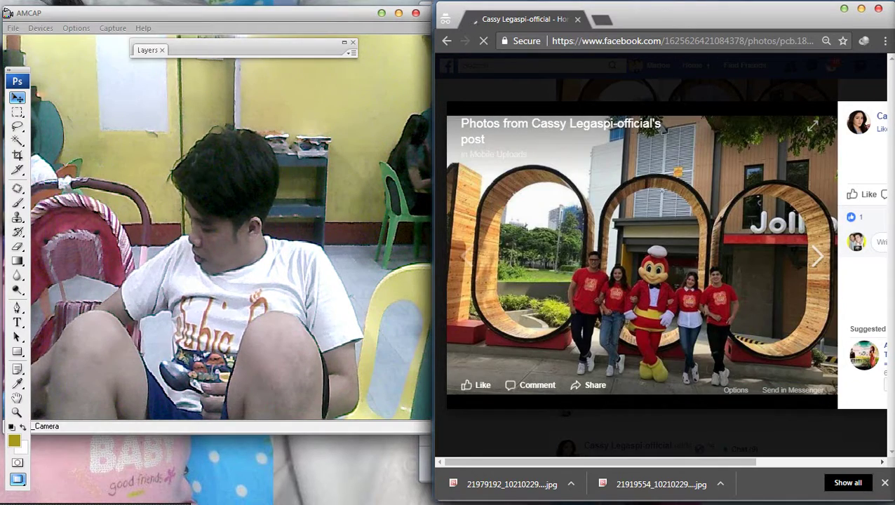
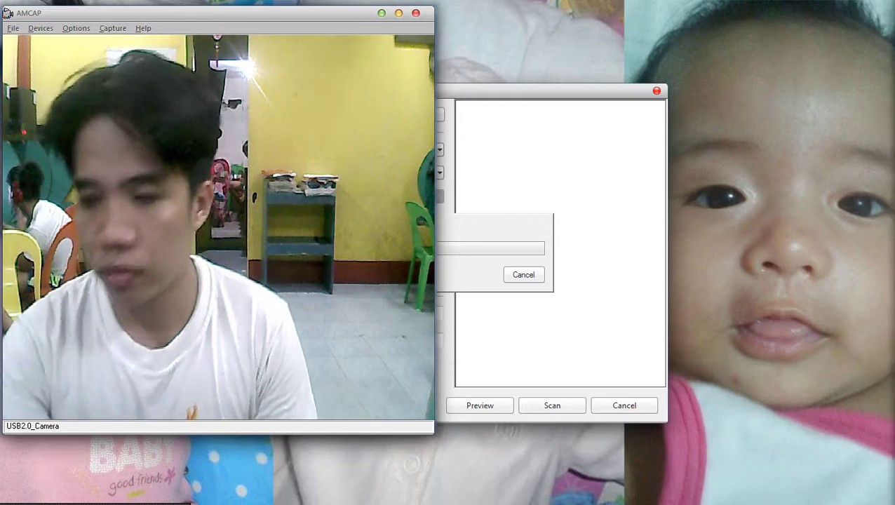
# Import the scanned page into the 2017-09-22 pictures folder, then close the imported pictures window.
pyautogui.moveTo(891, 449)
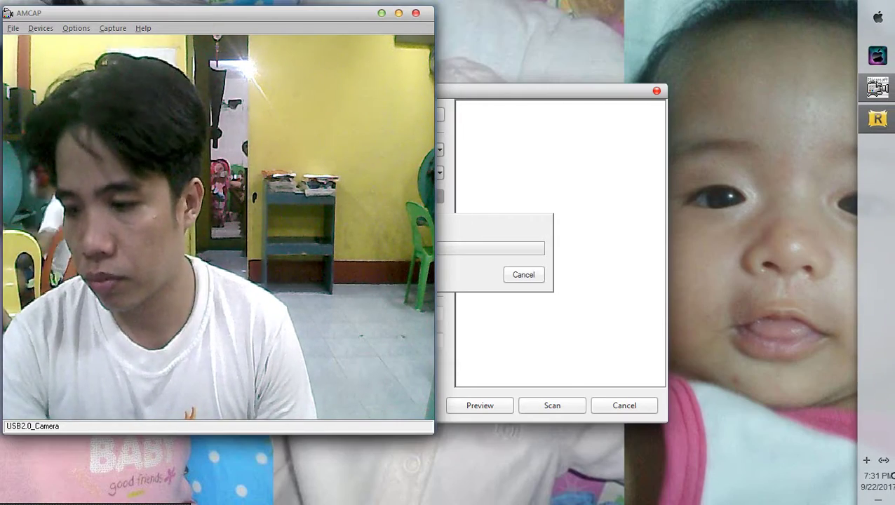
pyautogui.click(867, 460)
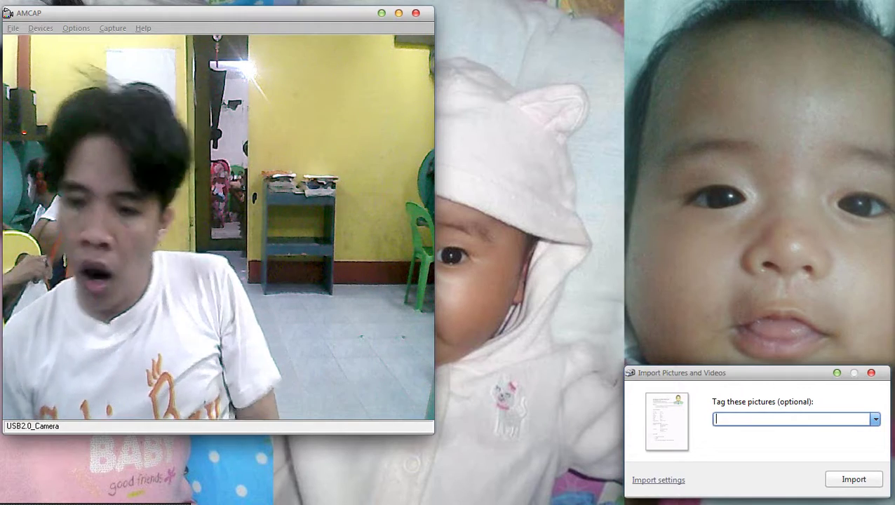
pyautogui.press('Return')
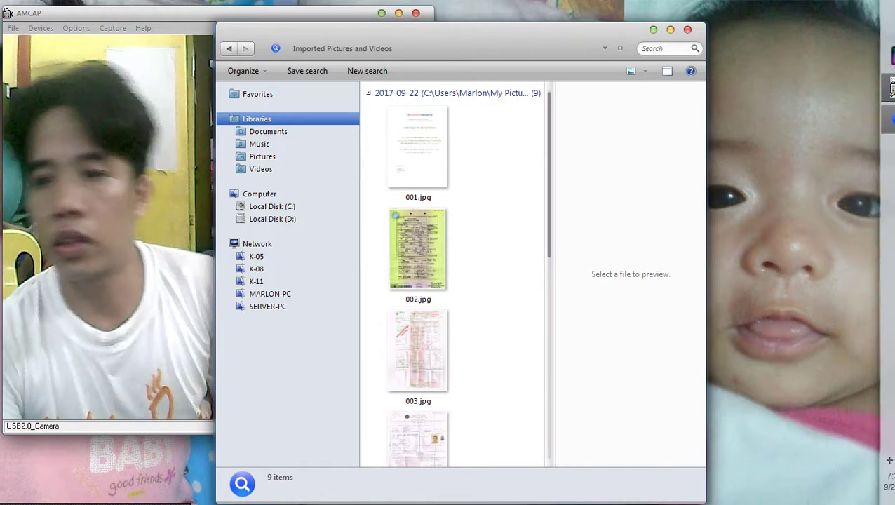
pyautogui.hotkey('alt', 'F4')
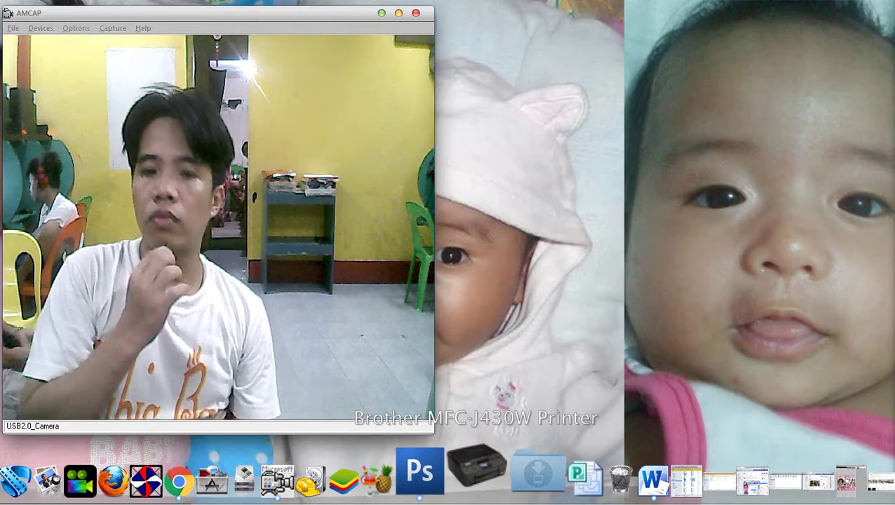
# Start a new photo scan from the Brother printer at 400 DPI with brightness 22.
pyautogui.rightClick(476, 467)
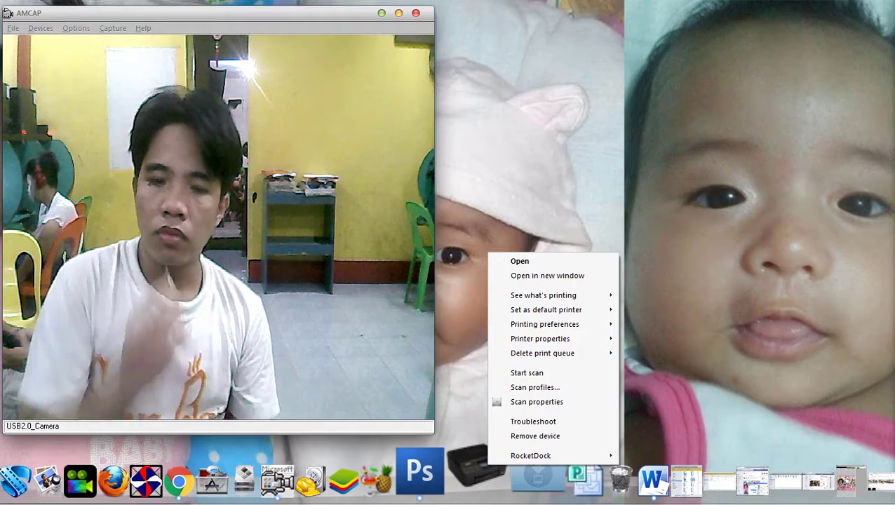
pyautogui.click(529, 372)
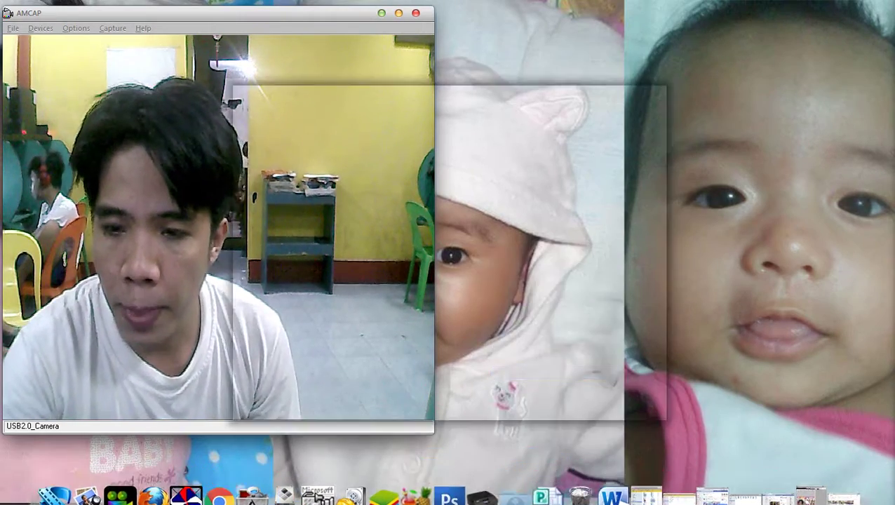
pyautogui.moveTo(315, 90); pyautogui.dragTo(531, 74)
pyautogui.doubleClick(561, 263)
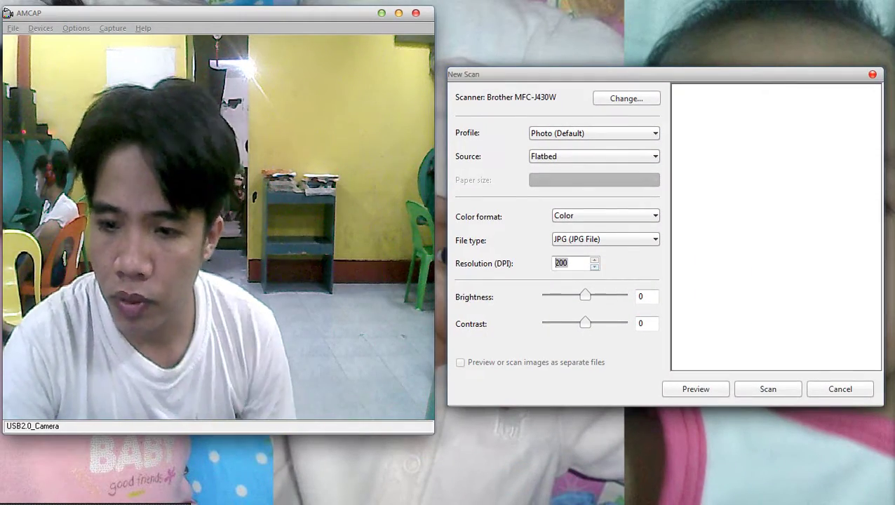
pyautogui.write('400')
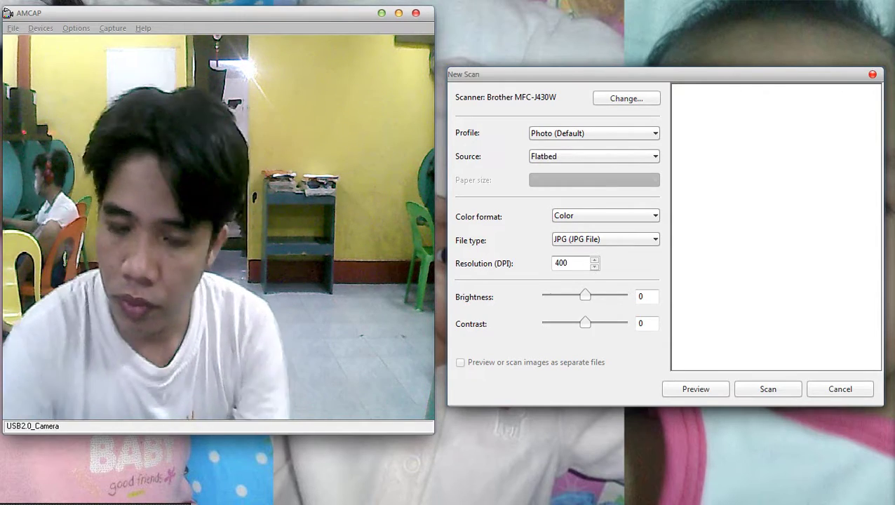
pyautogui.doubleClick(641, 296)
pyautogui.write('2')
pyautogui.write('42')
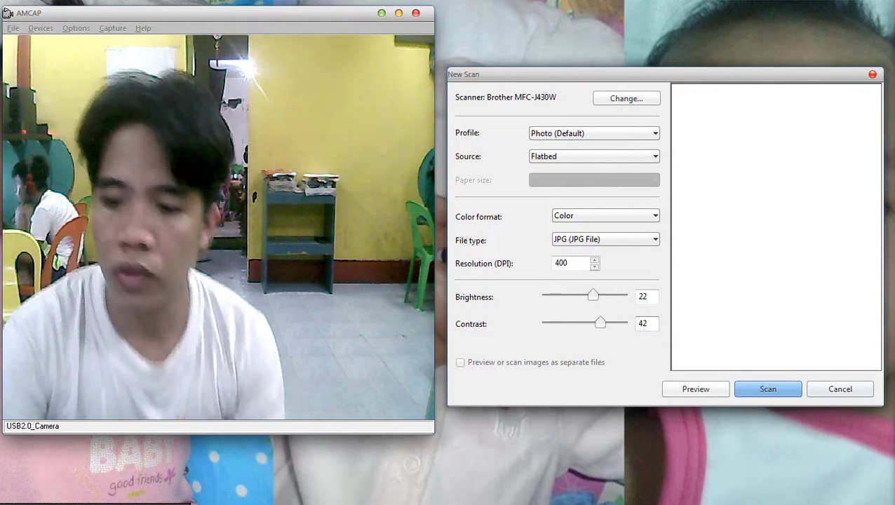
pyautogui.hotkey('alt', 'Tab')
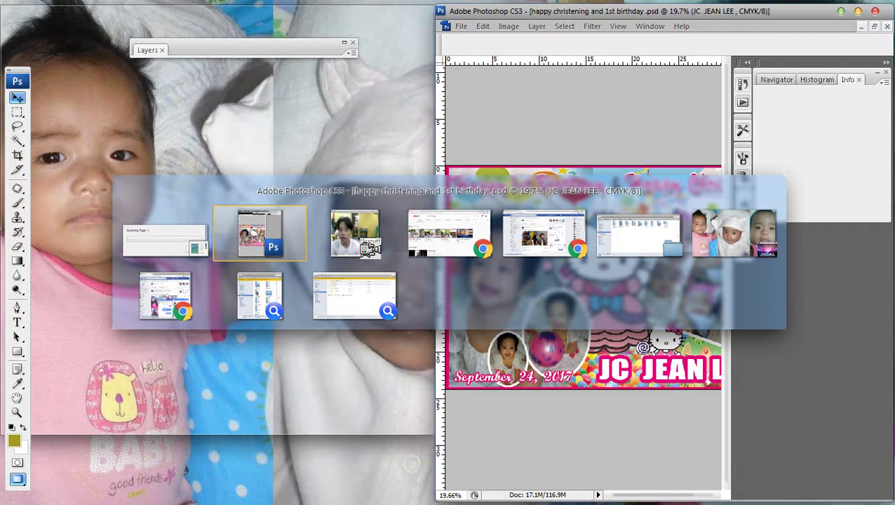
# Scroll down the YouTube channel's uploads and playlists in Chrome while the scan completes.
pyautogui.hotkey('alt', 'Tab')
pyautogui.hotkey('alt', 'Tab')
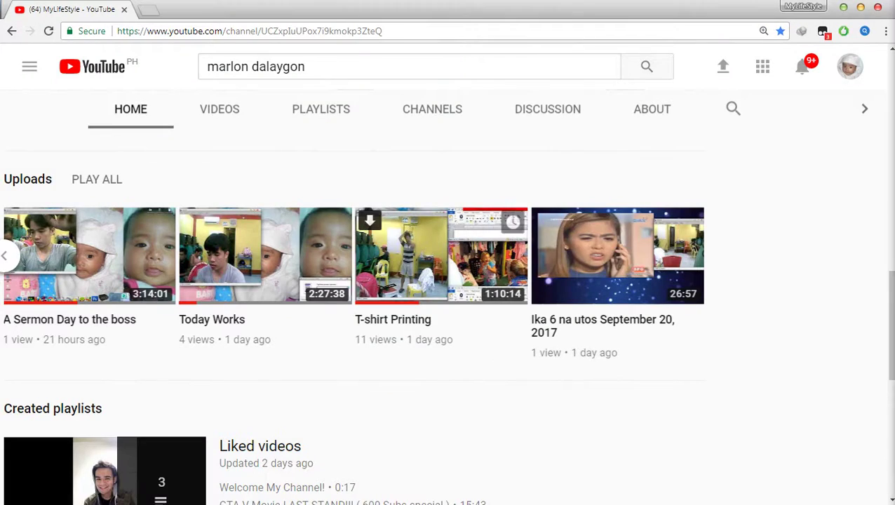
pyautogui.scroll(-2, 446, 327)
pyautogui.scroll(-3, 446, 327)
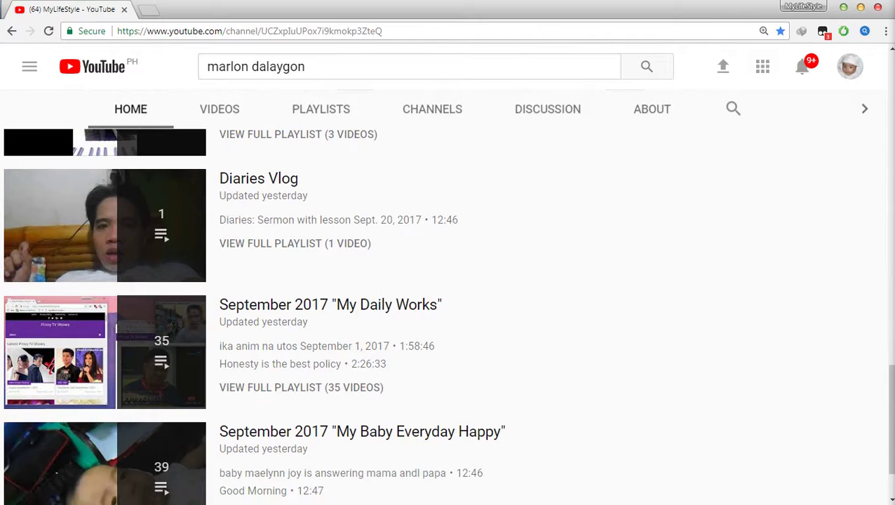
pyautogui.scroll(-2, 446, 327)
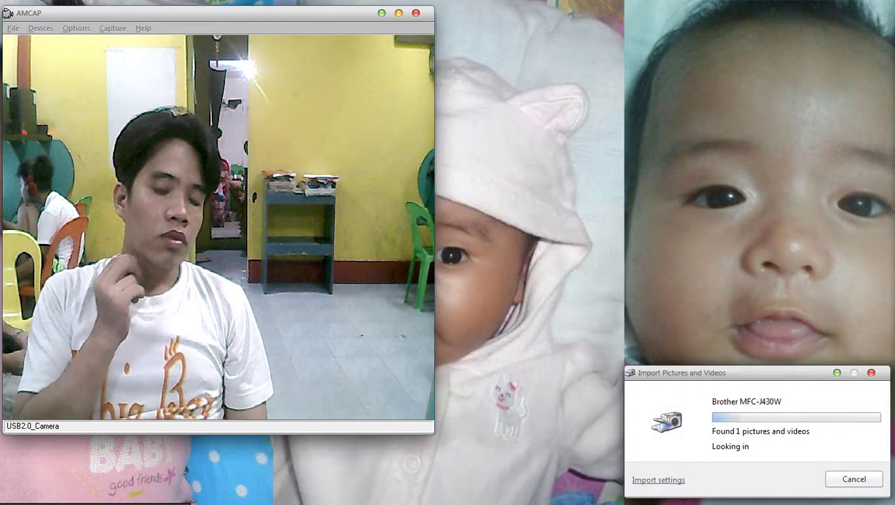
# Import the new scan as 010.jpg and open it in Adobe Photoshop.
pyautogui.press('Return')
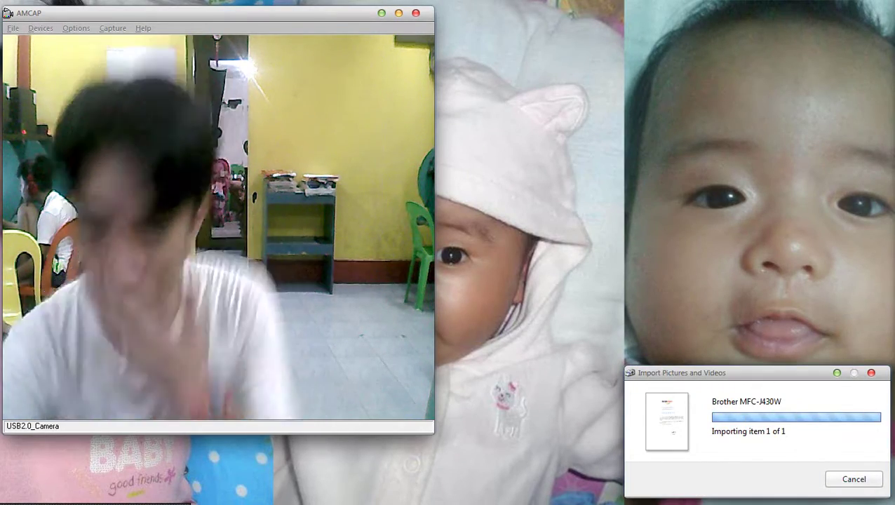
pyautogui.scroll(-5, 418, 407)
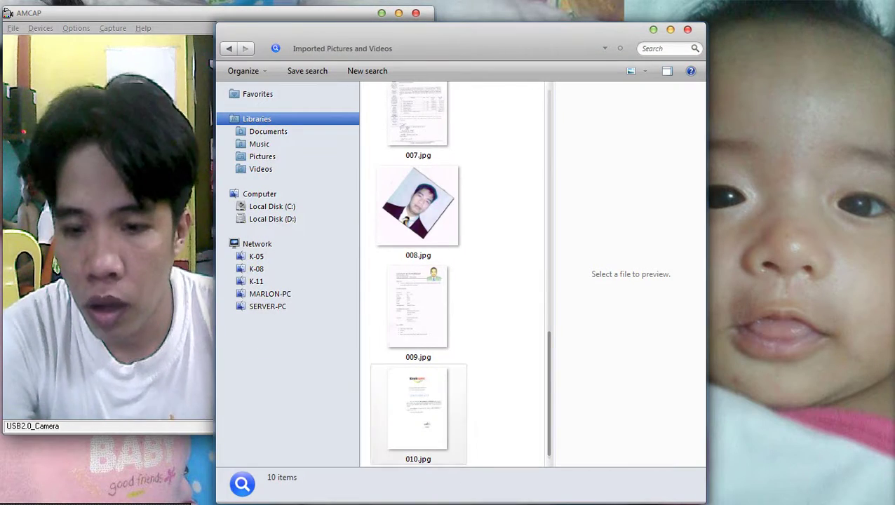
pyautogui.rightClick(446, 395)
pyautogui.moveTo(533, 150)
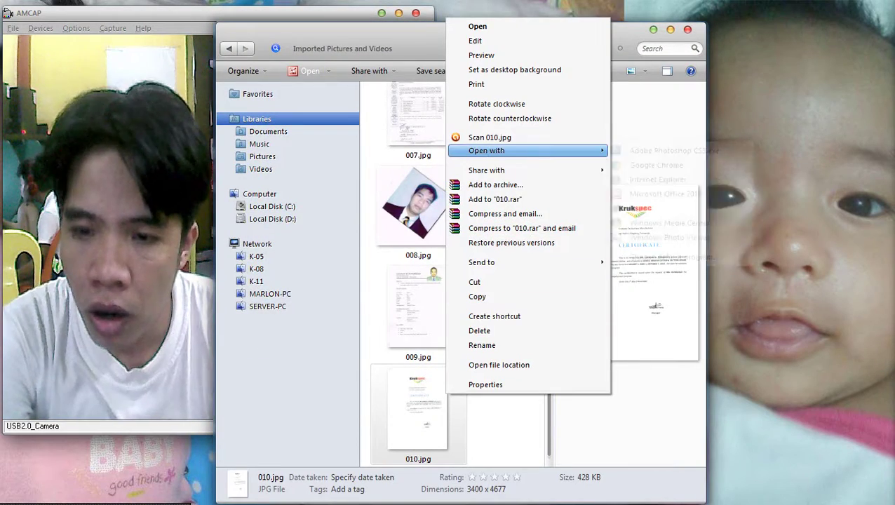
pyautogui.click(659, 150)
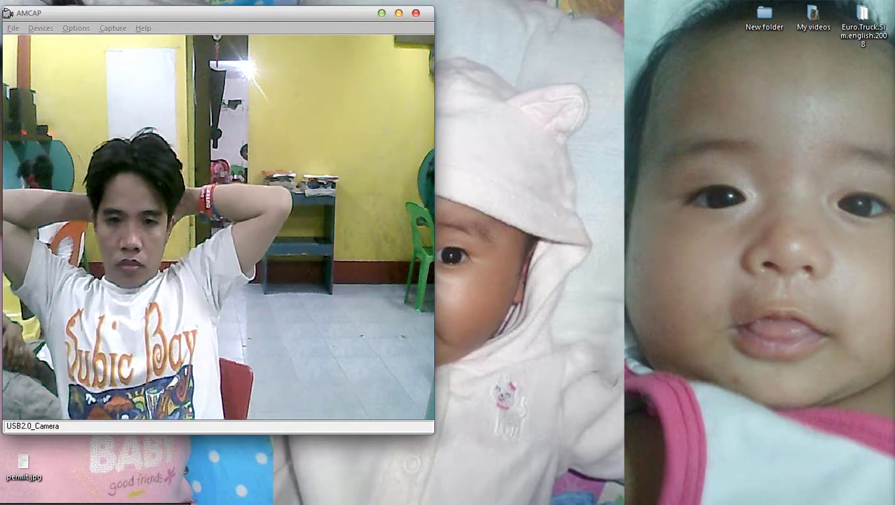
pyautogui.moveTo(641, 172); pyautogui.dragTo(680, 366)
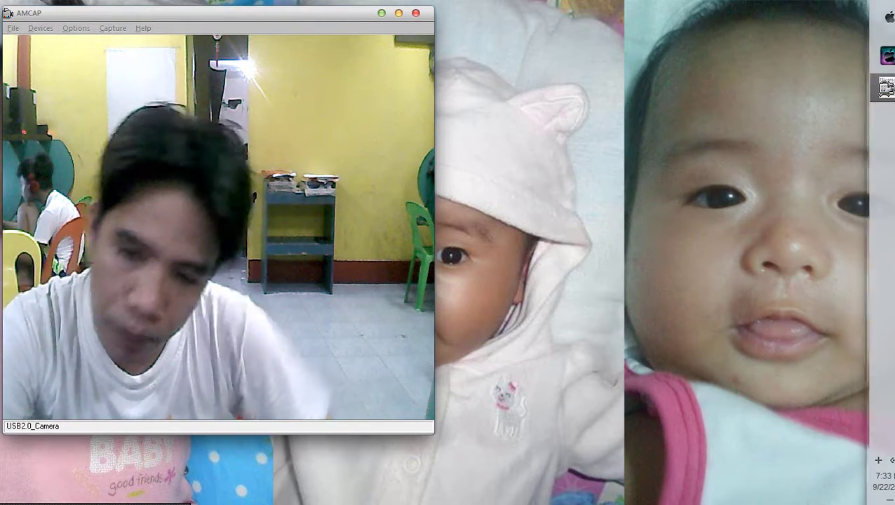
pyautogui.hotkey('alt', 'Tab')
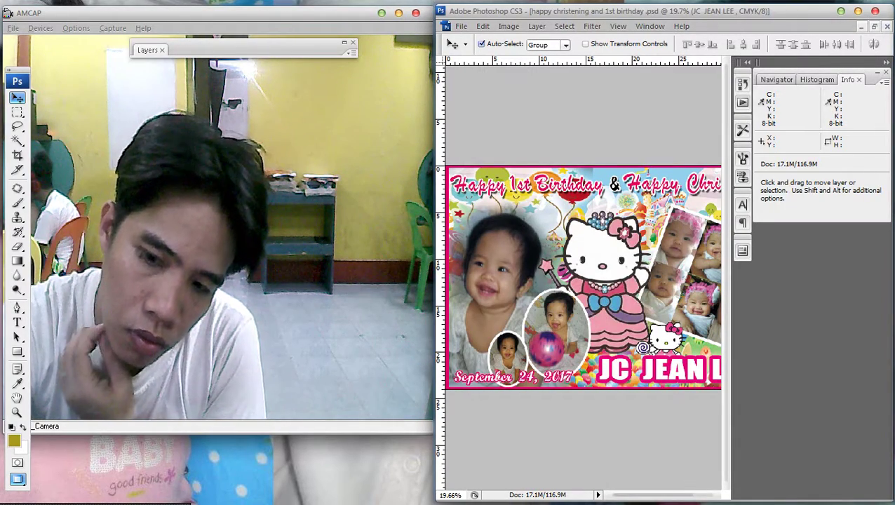
# Set 010.jpg's image height to 11 inches and paste the certificate back as Layer 1.
pyautogui.hotkey('ctrl', 'Tab')
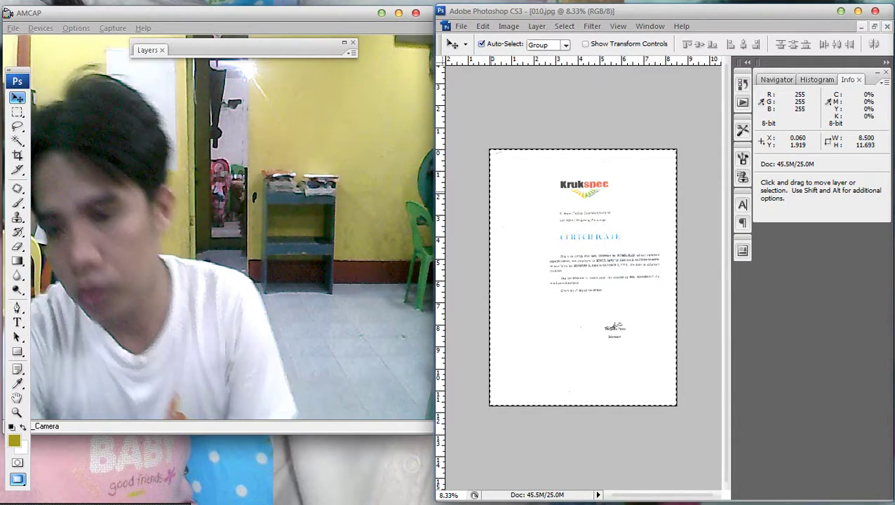
pyautogui.press('Delete')
pyautogui.click(508, 26)
pyautogui.click(523, 113)
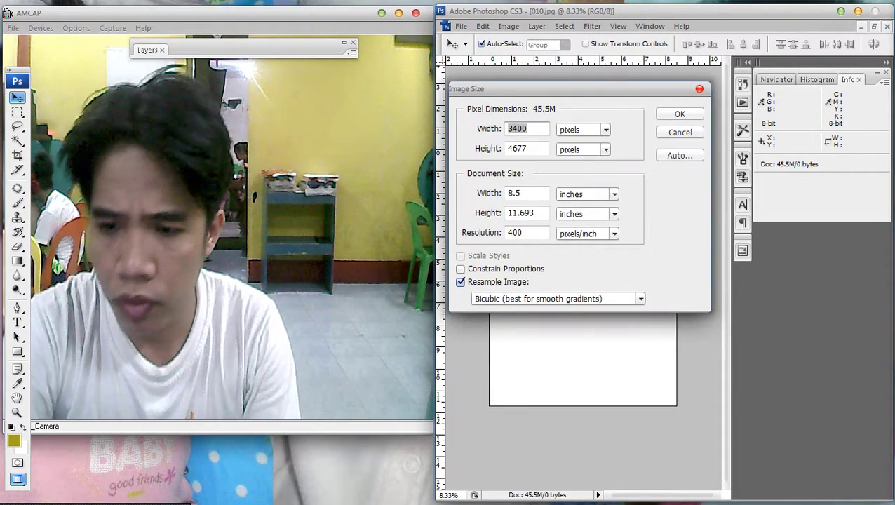
pyautogui.press('Tab')
pyautogui.press('Tab')
pyautogui.press('Tab')
pyautogui.write('11')
pyautogui.press('Return')
pyautogui.hotkey('ctrl', 'v')
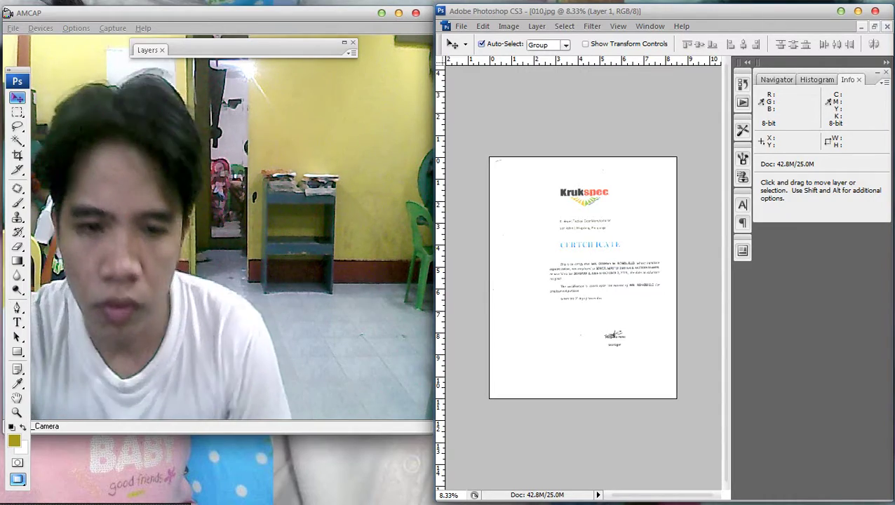
# Darken the certificate layer by pulling the Curves line down.
pyautogui.hotkey('ctrl', '+')
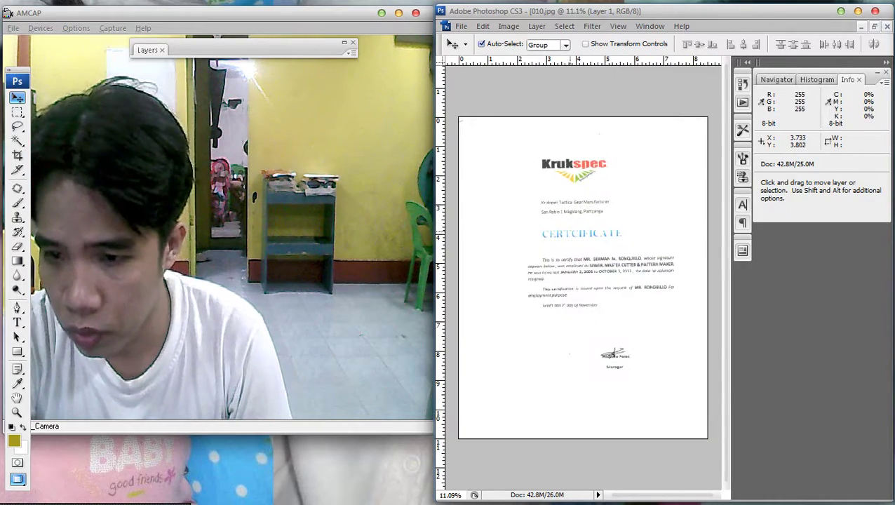
pyautogui.hotkey('ctrl', '-')
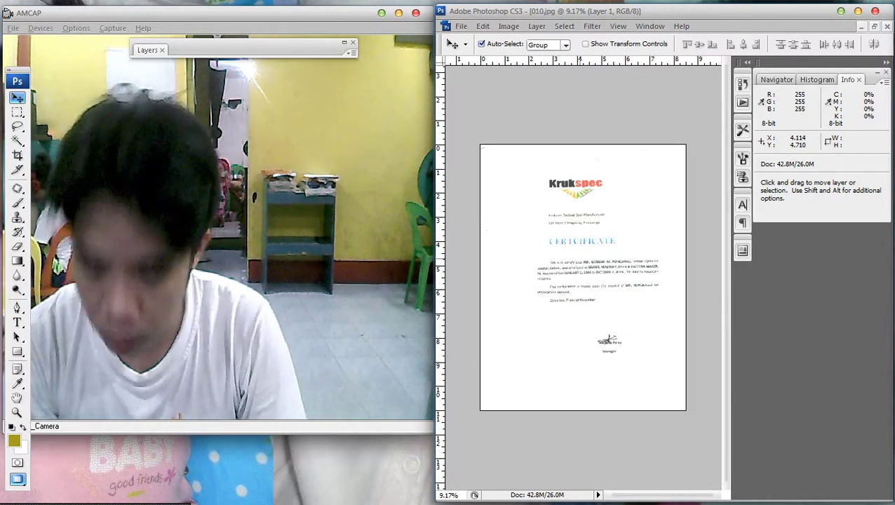
pyautogui.hotkey('ctrl', 'm')
pyautogui.moveTo(451, 422); pyautogui.dragTo(451, 462)
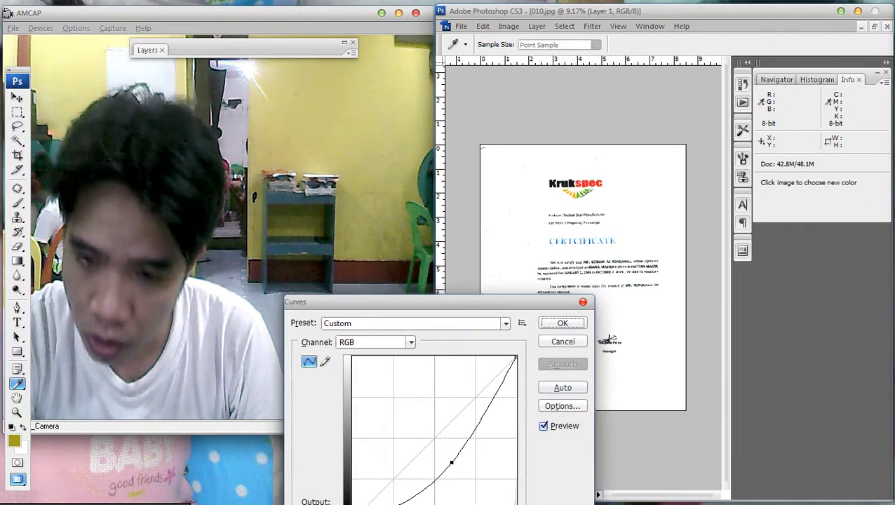
pyautogui.click(562, 323)
pyautogui.press('v')
pyautogui.hotkey('ctrl', '+')
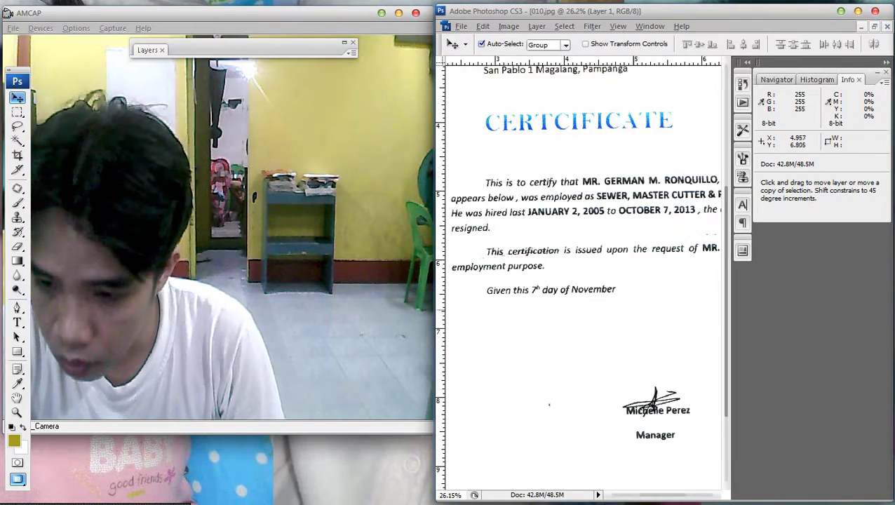
pyautogui.hotkey('ctrl', '0')
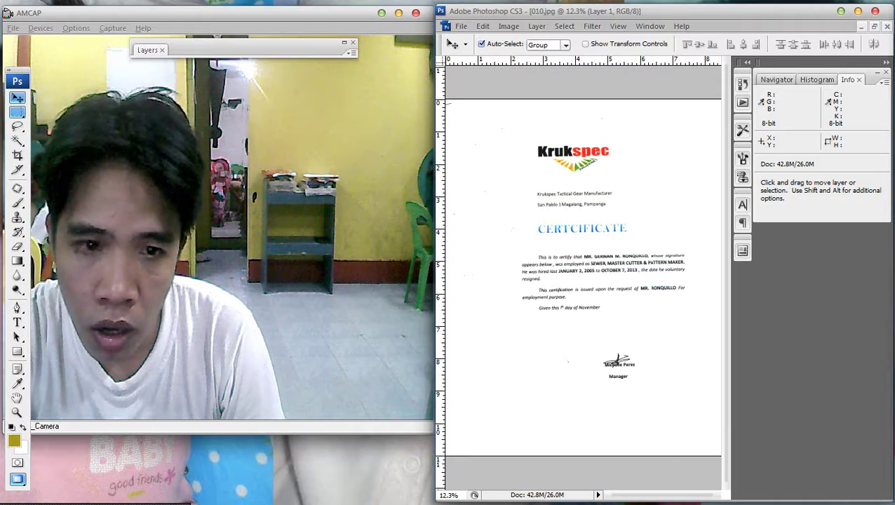
# Marquee the certificate body below the title, then deselect and widen the document window.
pyautogui.press('m')
pyautogui.hotkey('ctrl', '-')
pyautogui.moveTo(498, 255); pyautogui.dragTo(677, 381)
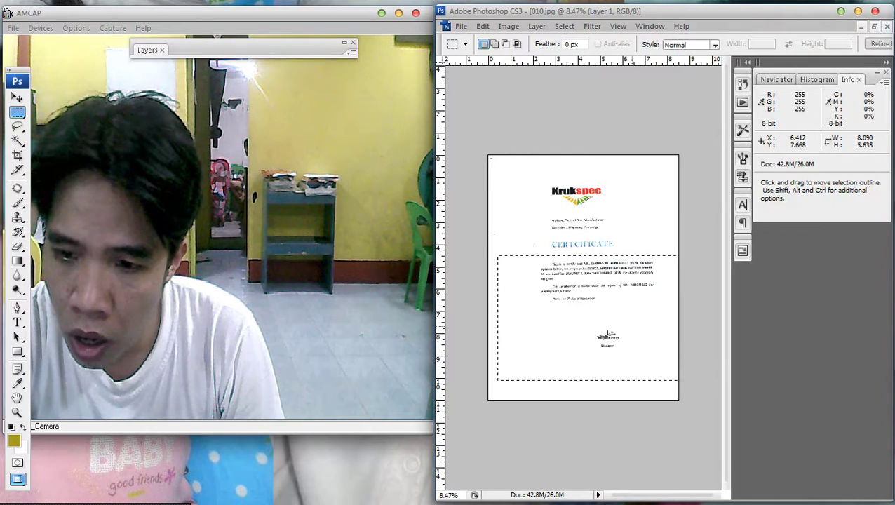
pyautogui.moveTo(634, 329); pyautogui.dragTo(635, 331)
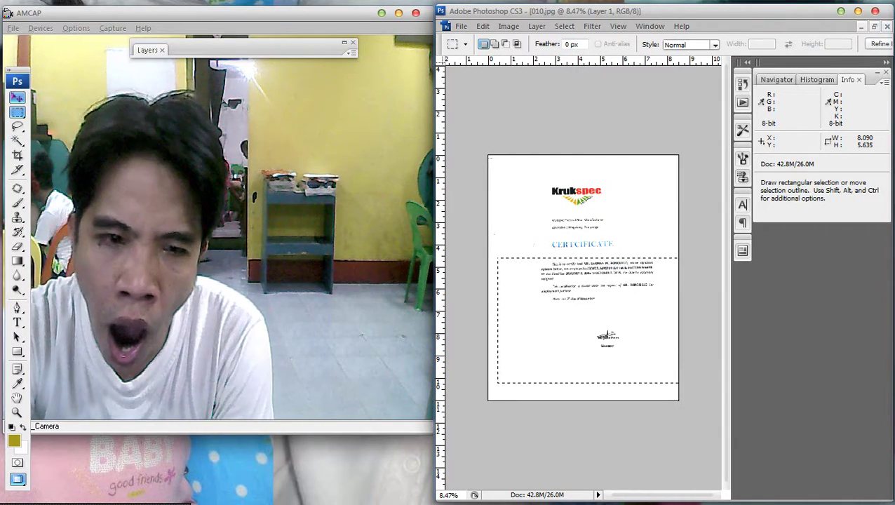
pyautogui.press('v')
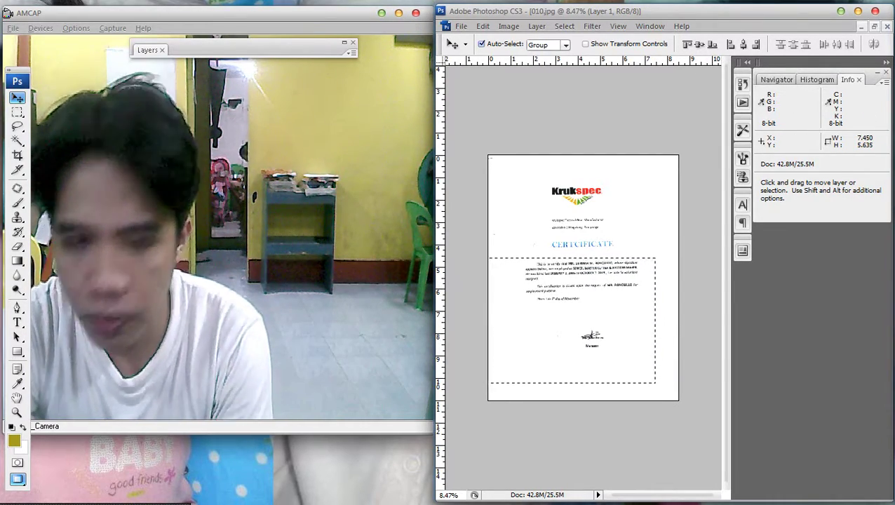
pyautogui.press('m')
pyautogui.rightClick(641, 250)
pyautogui.click(666, 257)
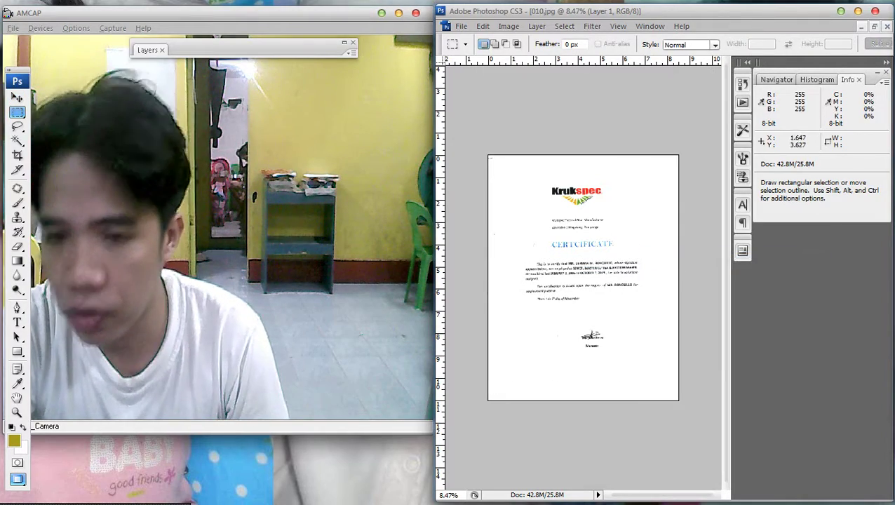
pyautogui.moveTo(436, 219); pyautogui.dragTo(322, 219)
pyautogui.hotkey('ctrl', '0')
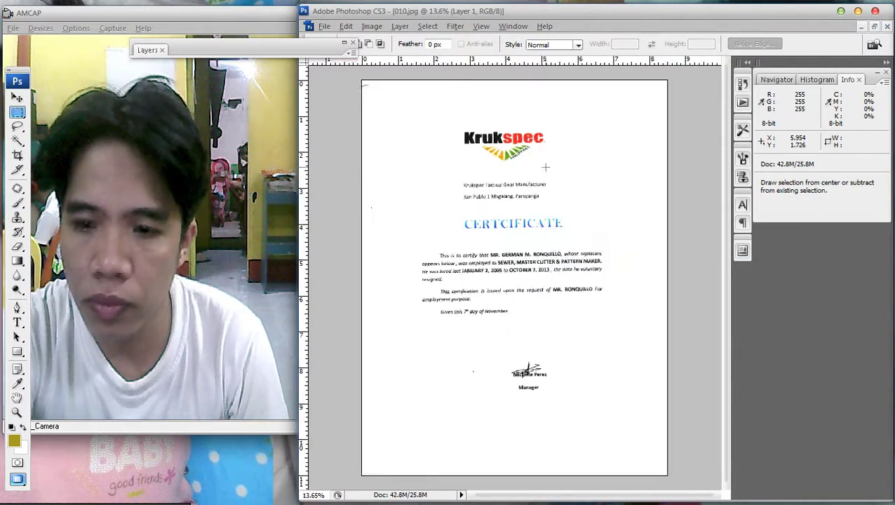
pyautogui.hotkey('ctrl', '+')
pyautogui.hotkey('ctrl', '0')
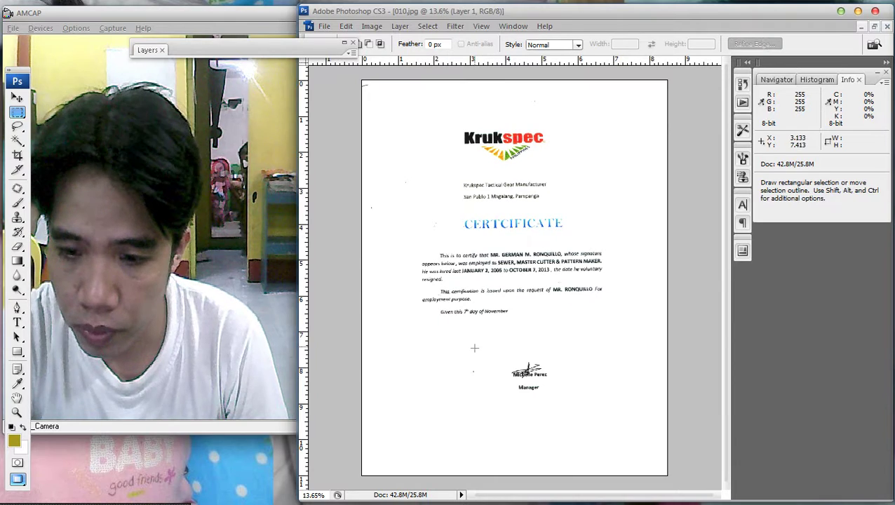
# Move the signature block further to the right.
pyautogui.moveTo(482, 349); pyautogui.dragTo(559, 431)
pyautogui.press('v')
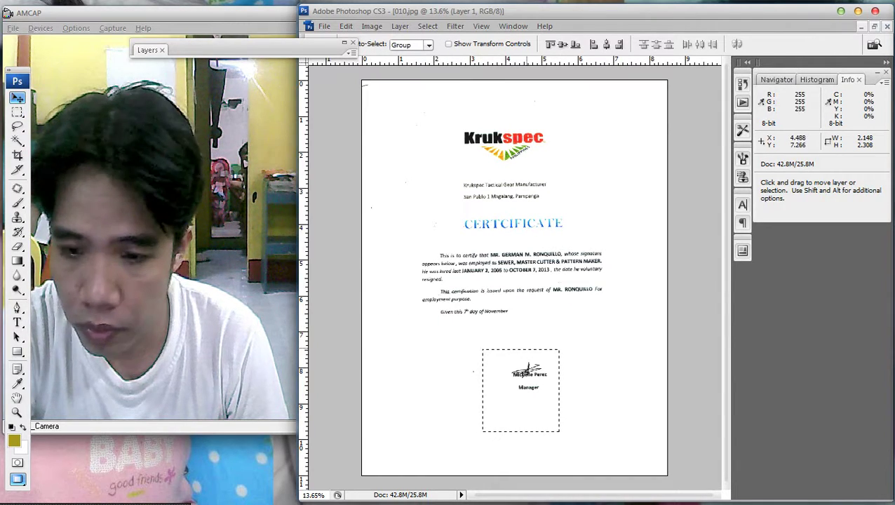
pyautogui.moveTo(526, 369); pyautogui.dragTo(578, 372)
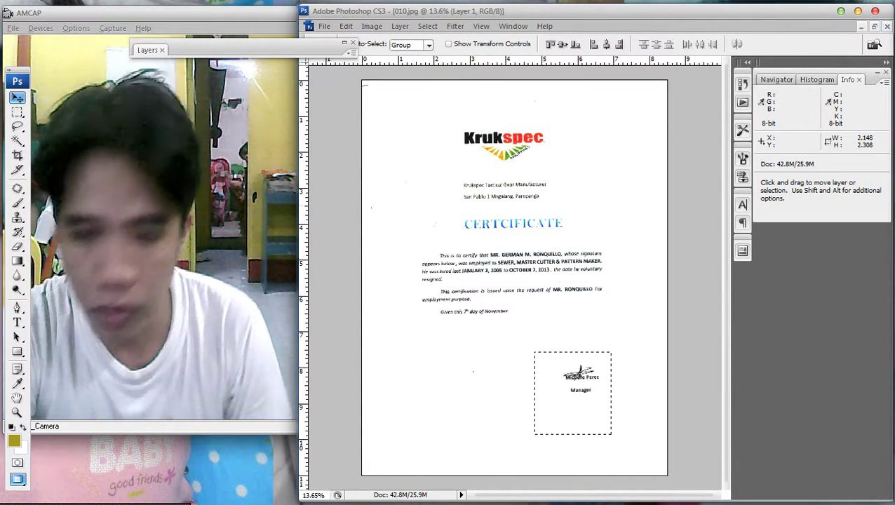
pyautogui.press('m')
pyautogui.hotkey('ctrl', 'd')
pyautogui.scroll(3, 610, 381)
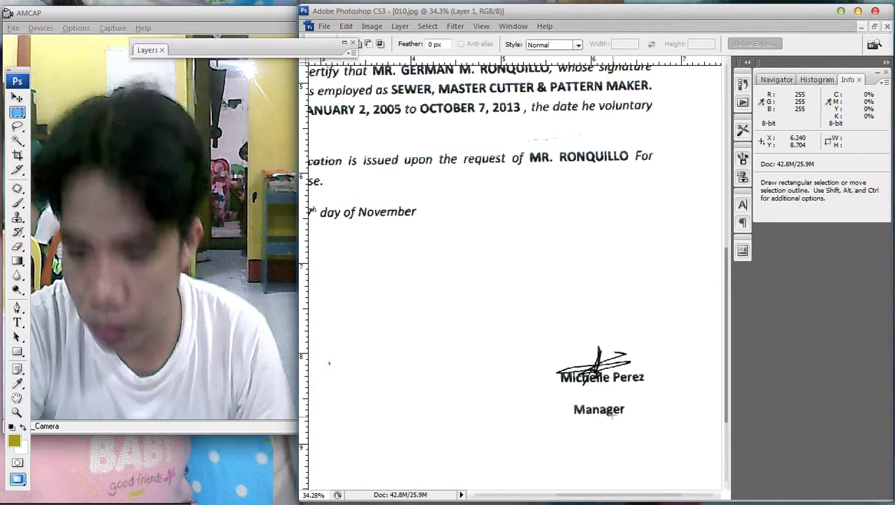
pyautogui.scroll(1, 610, 380)
# Nudge the word Manager up closer to the name above it.
pyautogui.moveTo(624, 387)
pyautogui.mouseDown()
pyautogui.moveTo(495, 346)
pyautogui.moveTo(548, 337)
pyautogui.moveTo(548, 323)
pyautogui.mouseUp()
pyautogui.press('v')
pyautogui.press('m')
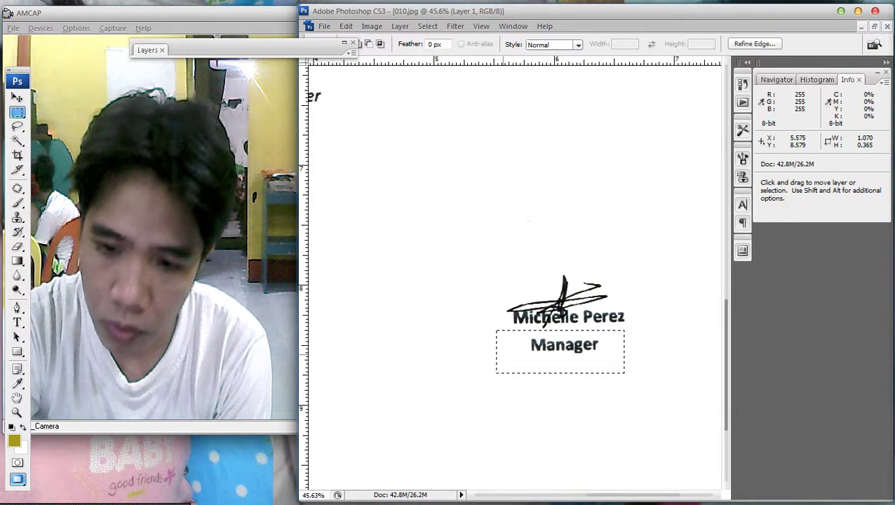
pyautogui.hotkey('ctrl', 'd')
pyautogui.moveTo(642, 370); pyautogui.dragTo(476, 339)
pyautogui.press('v')
pyautogui.press('Up')
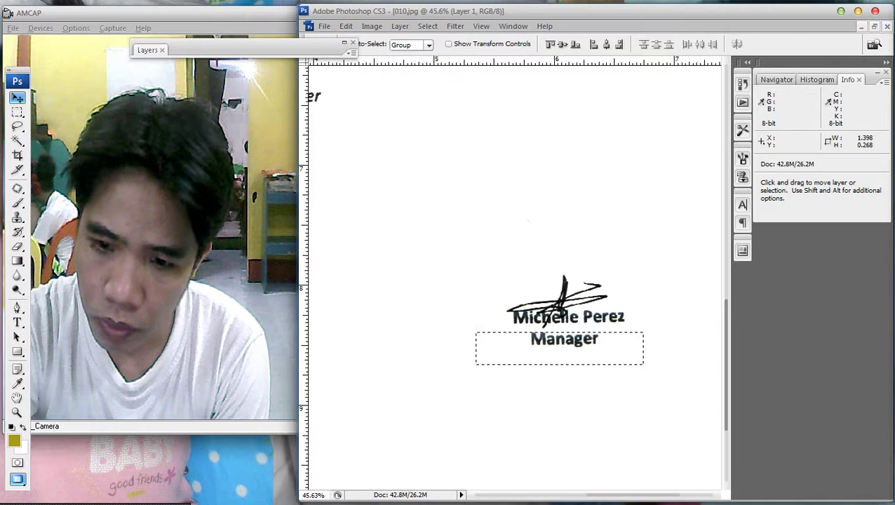
pyautogui.press('Up')
pyautogui.press('Up')
pyautogui.press('Up')
pyautogui.press('Up')
pyautogui.press('Up')
pyautogui.press('Up')
pyautogui.press('Up')
pyautogui.press('Up')
pyautogui.press('Up')
pyautogui.press('Up')
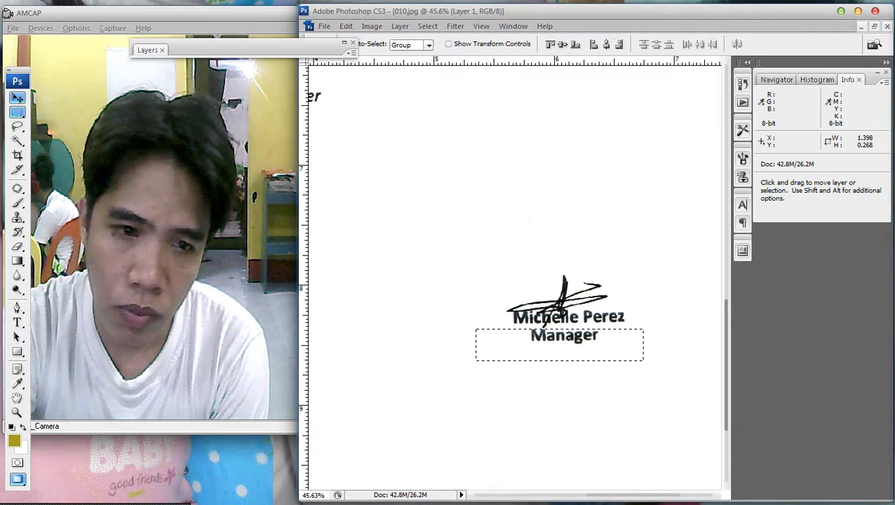
pyautogui.press('m')
pyautogui.rightClick(495, 176)
pyautogui.click(505, 184)
pyautogui.scroll(-4, 557, 201)
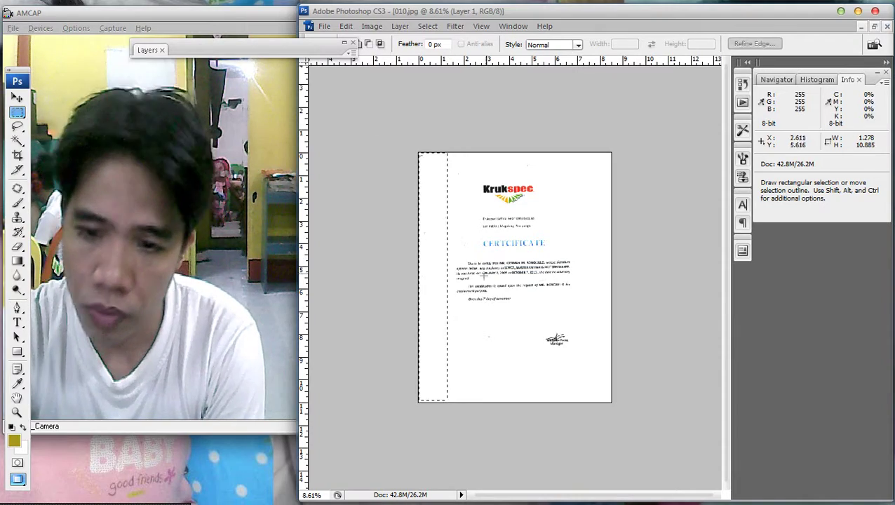
pyautogui.scroll(4, 515, 227)
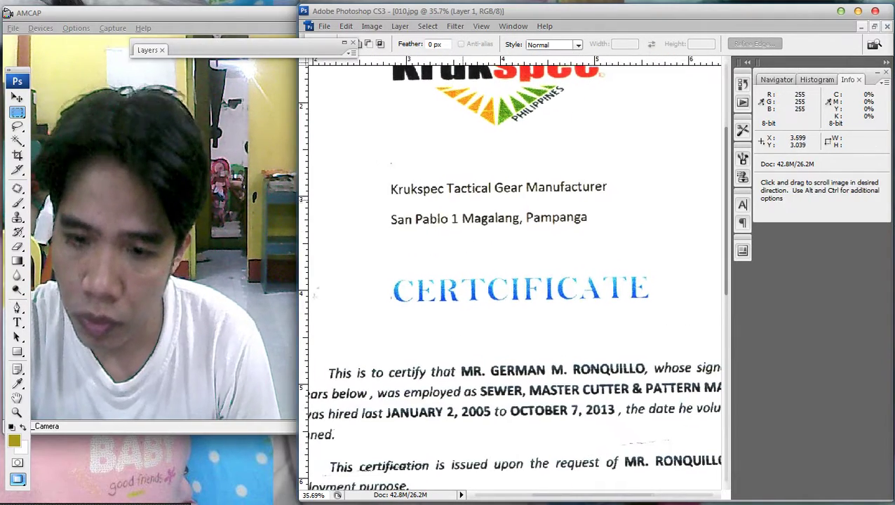
# Select the CERTCIFICATE heading and shift it to the left.
pyautogui.moveTo(354, 259); pyautogui.dragTo(687, 318)
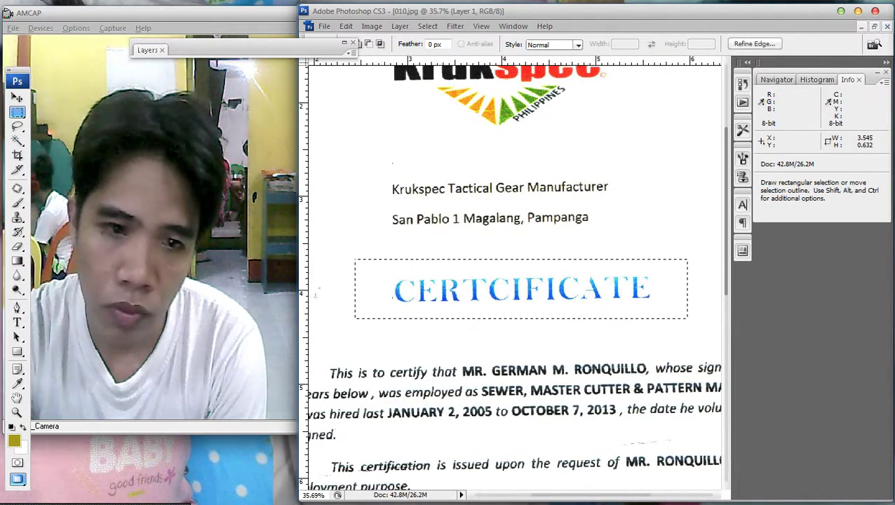
pyautogui.press('v')
pyautogui.hotkey('shift', 'Left')
pyautogui.hotkey('shift', 'Left')
pyautogui.hotkey('shift', 'Left')
pyautogui.hotkey('shift', 'Left')
pyautogui.hotkey('shift', 'Left')
pyautogui.hotkey('shift', 'Left')
pyautogui.hotkey('shift', 'Left')
pyautogui.hotkey('shift', 'Left')
pyautogui.hotkey('shift', 'Left')
pyautogui.hotkey('shift', 'Left')
pyautogui.hotkey('shift', 'Left')
pyautogui.hotkey('shift', 'Left')
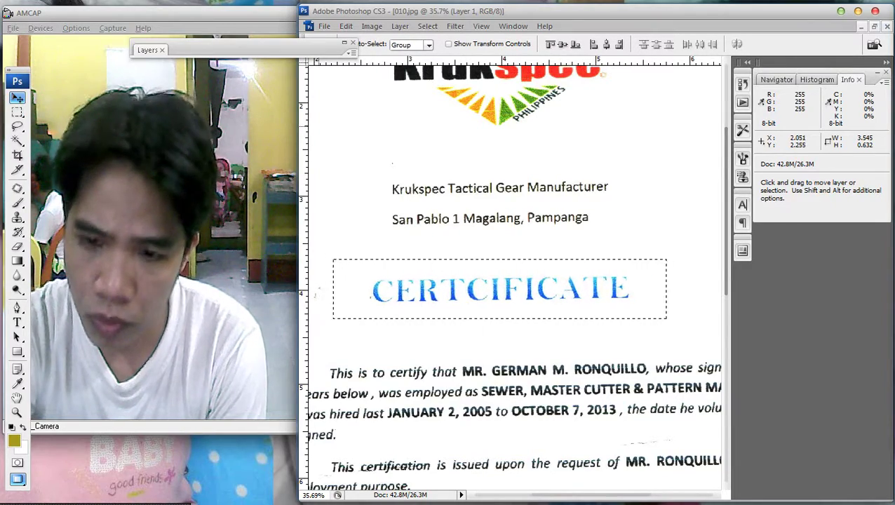
pyautogui.press('m')
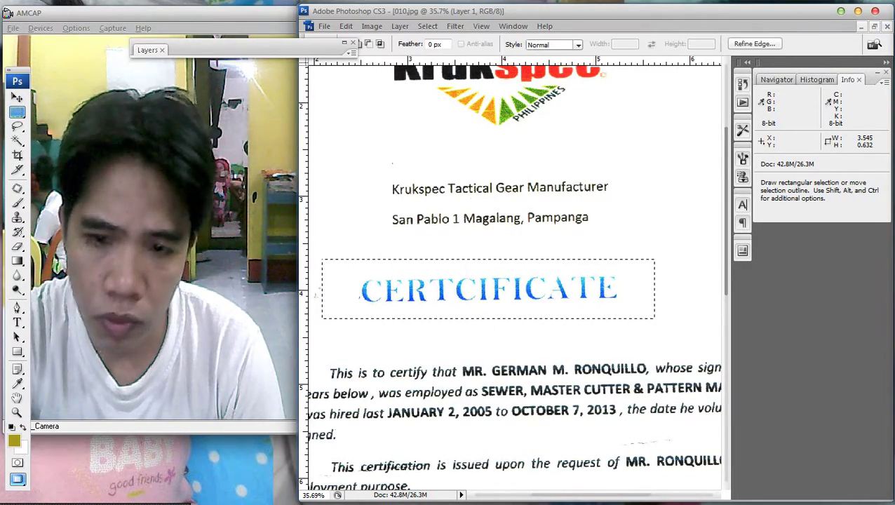
pyautogui.rightClick(501, 200)
# Erase the extra letter C from the CERTCIFICATE heading.
pyautogui.click(525, 205)
pyautogui.scroll(3, 460, 256)
pyautogui.scroll(-2, 481, 184)
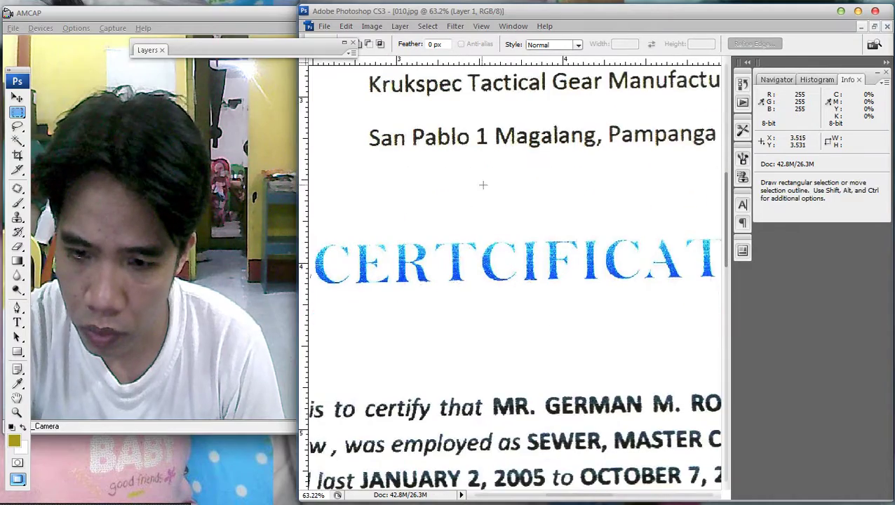
pyautogui.scroll(2, 499, 247)
pyautogui.moveTo(474, 225); pyautogui.dragTo(530, 315)
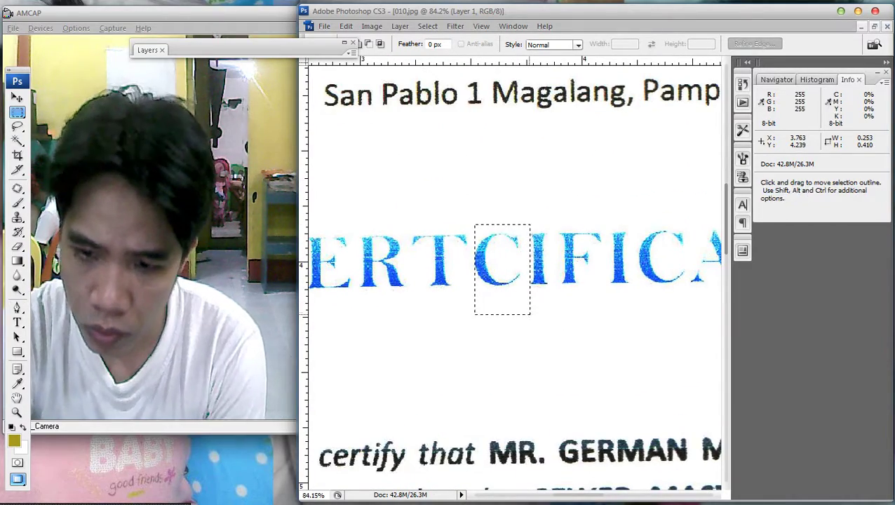
pyautogui.click(547, 293)
pyautogui.scroll(-4, 533, 273)
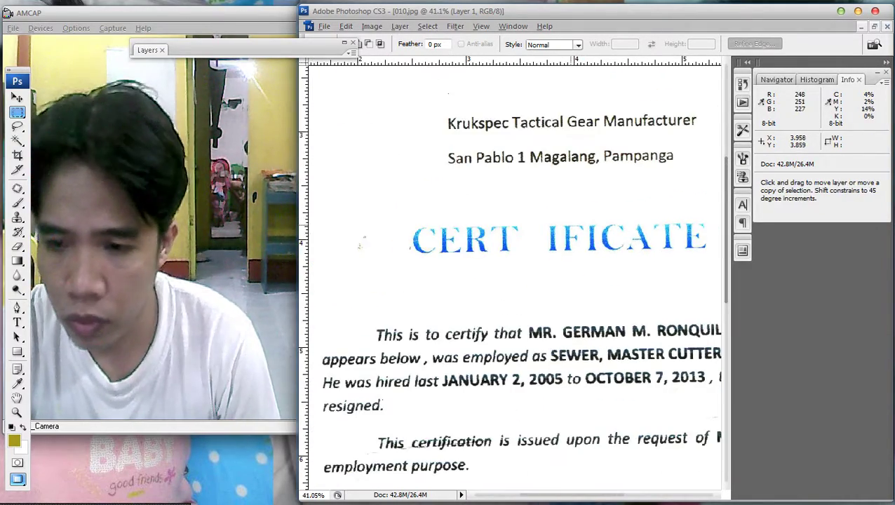
# Slide IFICATE left to close the gap so the heading reads CERTIFICATE.
pyautogui.moveTo(614, 267); pyautogui.dragTo(527, 264)
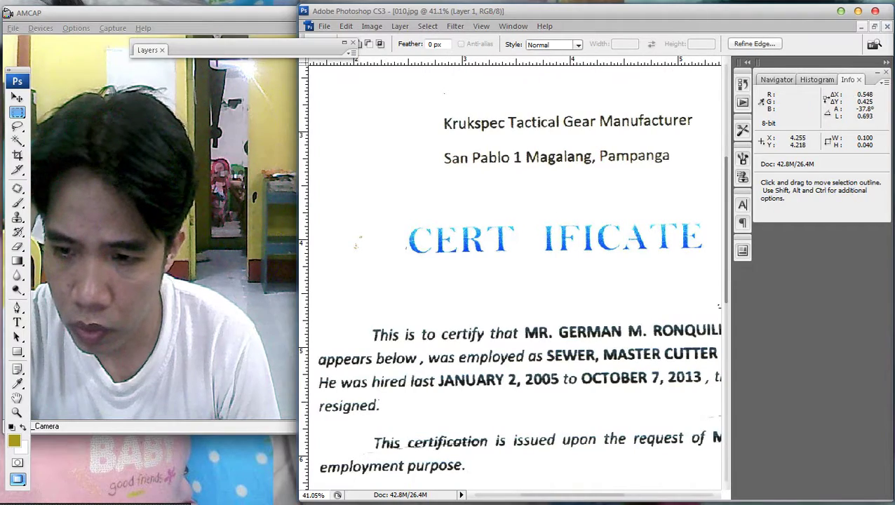
pyautogui.hscroll(2, 561, 218)
pyautogui.moveTo(700, 266); pyautogui.dragTo(581, 234)
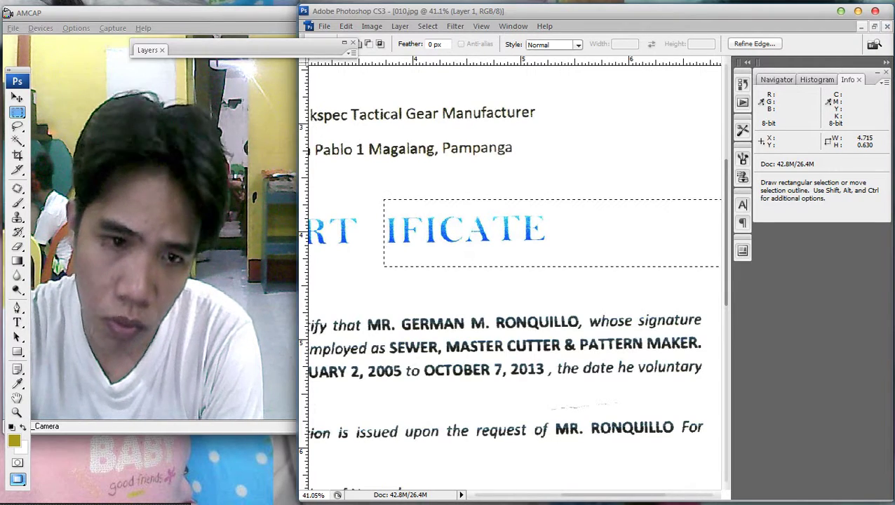
pyautogui.press('v')
pyautogui.moveTo(537, 171); pyautogui.dragTo(511, 172)
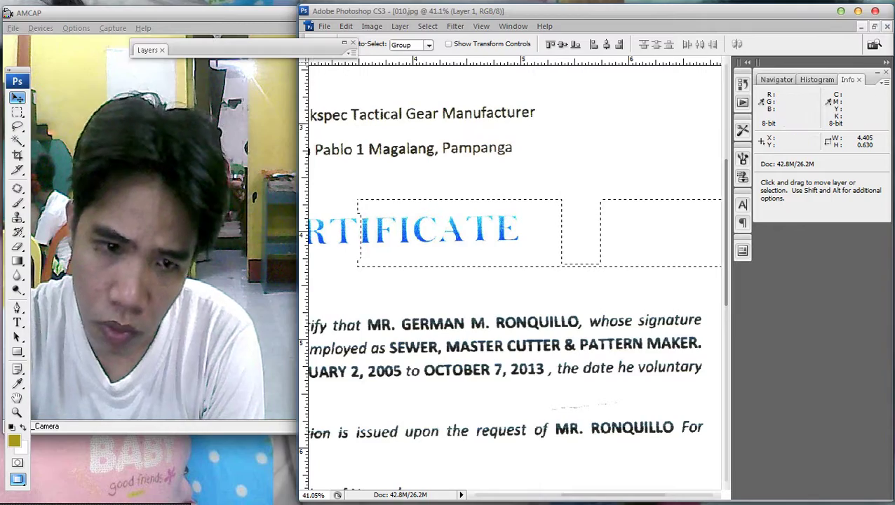
pyautogui.press('m')
pyautogui.hotkey('ctrl', 'd')
pyautogui.hotkey('ctrl', '0')
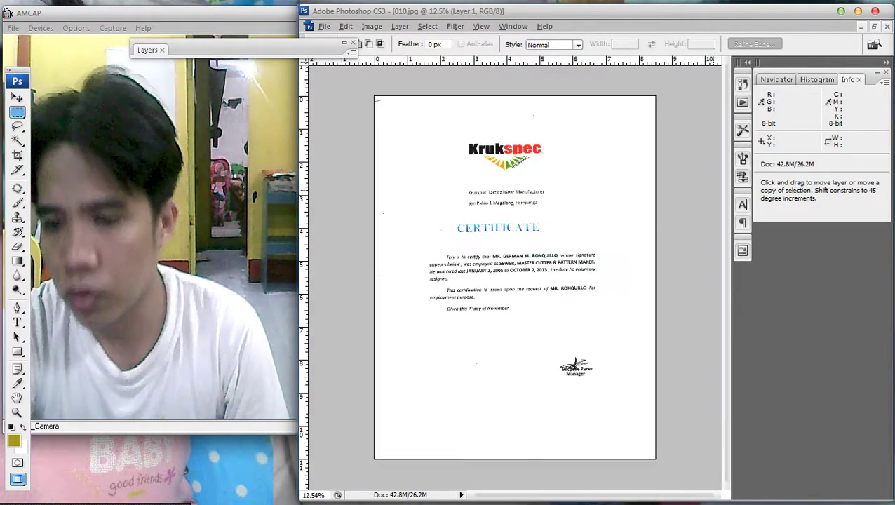
# Nudge the corrected CERTIFICATE heading right to centre it, then open Curves.
pyautogui.moveTo(401, 165); pyautogui.dragTo(676, 224)
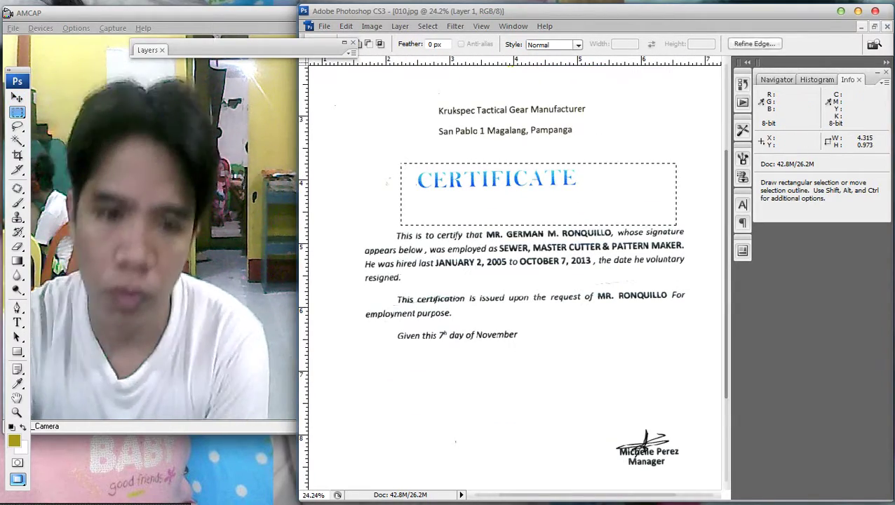
pyautogui.hotkey('shift', 'Up')
pyautogui.hotkey('shift', 'Up')
pyautogui.hotkey('shift', 'Up')
pyautogui.press('v')
pyautogui.hotkey('shift', 'Right')
pyautogui.hotkey('shift', 'Right')
pyautogui.hotkey('shift', 'Right')
pyautogui.hotkey('shift', 'Right')
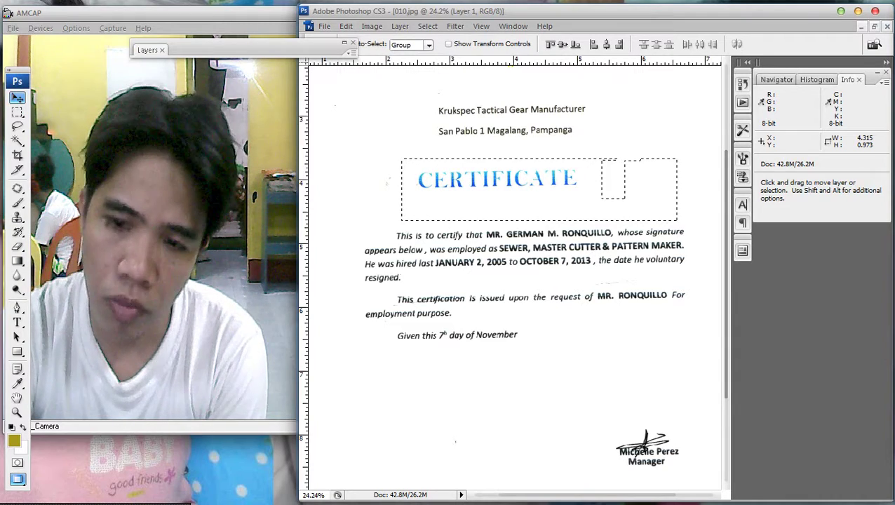
pyautogui.rightClick(579, 176)
pyautogui.press('Escape')
pyautogui.hotkey('shift', 'Right')
pyautogui.hotkey('shift', 'Right')
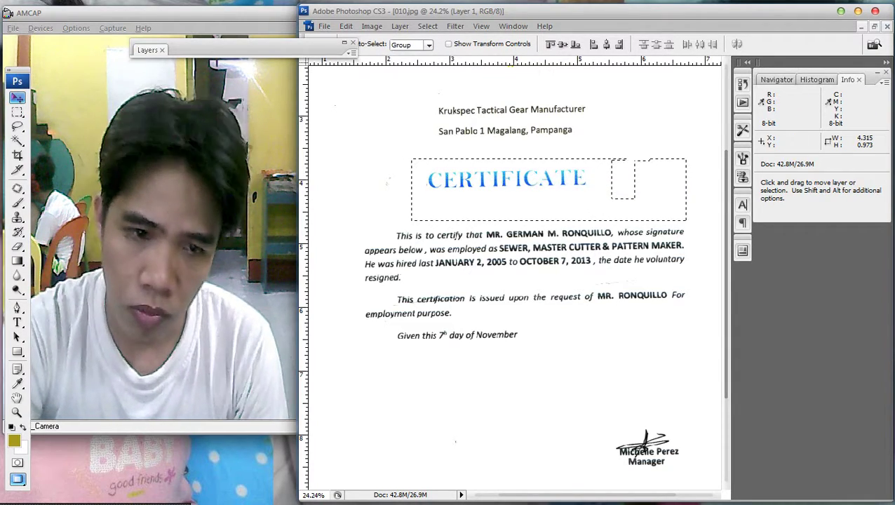
pyautogui.press('m')
pyautogui.hotkey('ctrl', 'd')
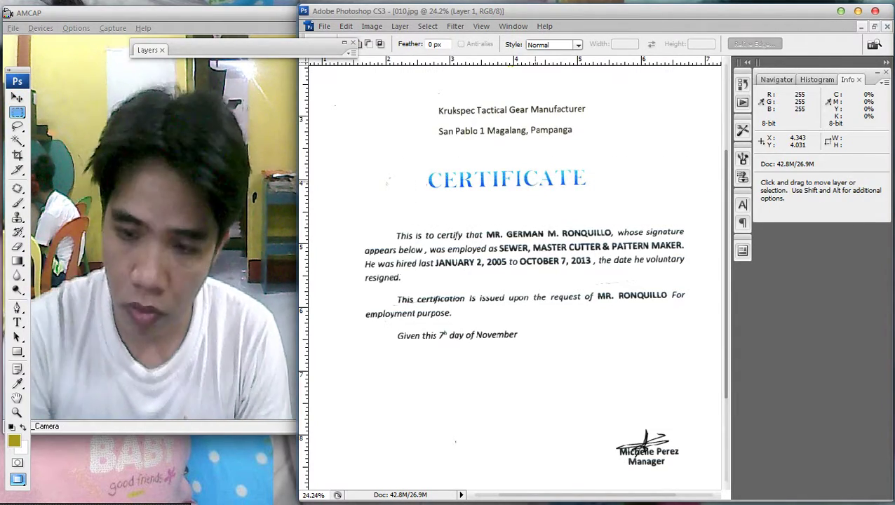
pyautogui.hotkey('ctrl', 'm')
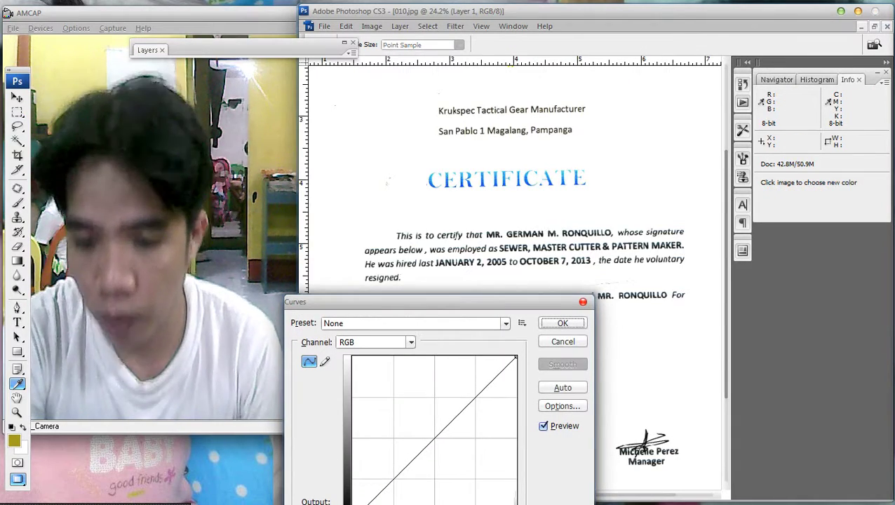
# Apply a darkening Curves adjustment to the certificate.
pyautogui.moveTo(446, 420); pyautogui.dragTo(467, 472)
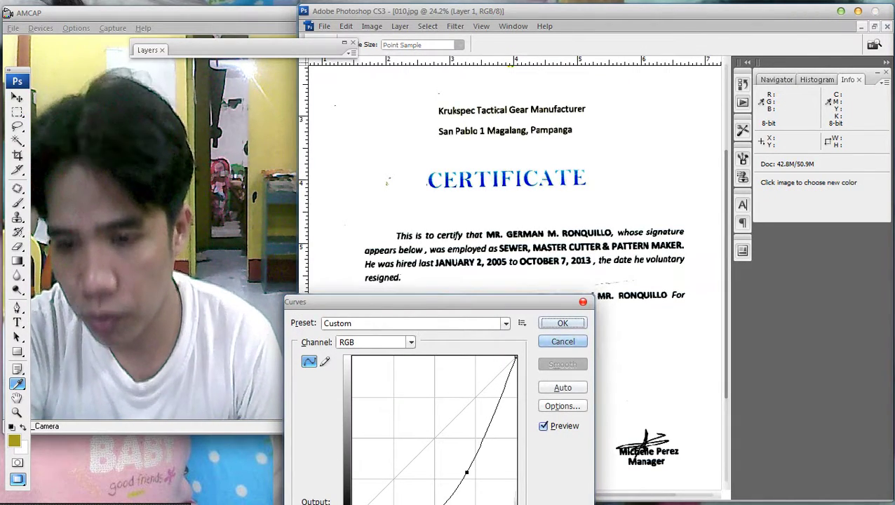
pyautogui.click(563, 323)
pyautogui.hotkey('ctrl', '0')
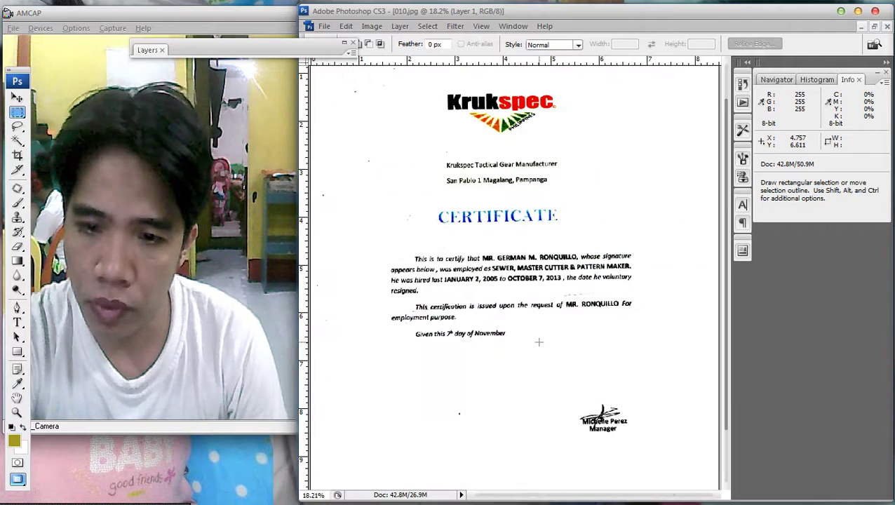
# Marquee-select blank areas of the page, including the lower-left and right-edge strip.
pyautogui.moveTo(319, 67); pyautogui.dragTo(411, 262)
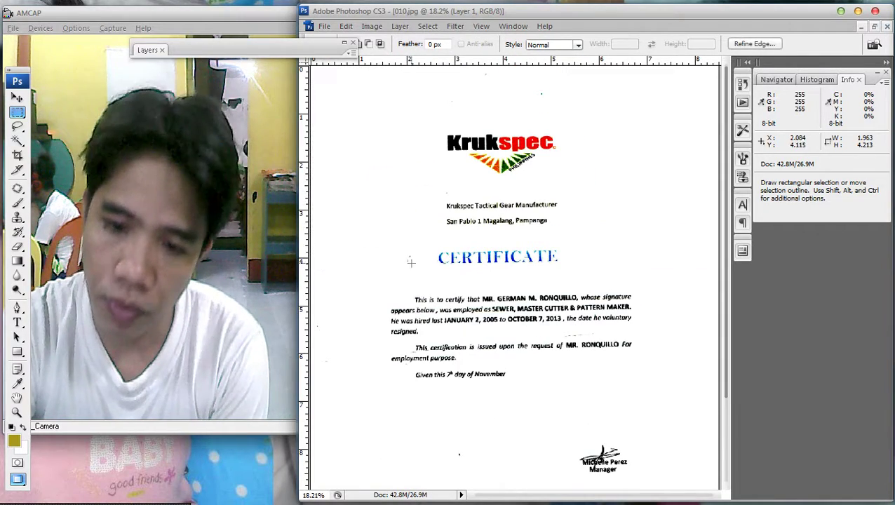
pyautogui.moveTo(376, 212); pyautogui.dragTo(377, 214)
pyautogui.moveTo(458, 197); pyautogui.dragTo(424, 181)
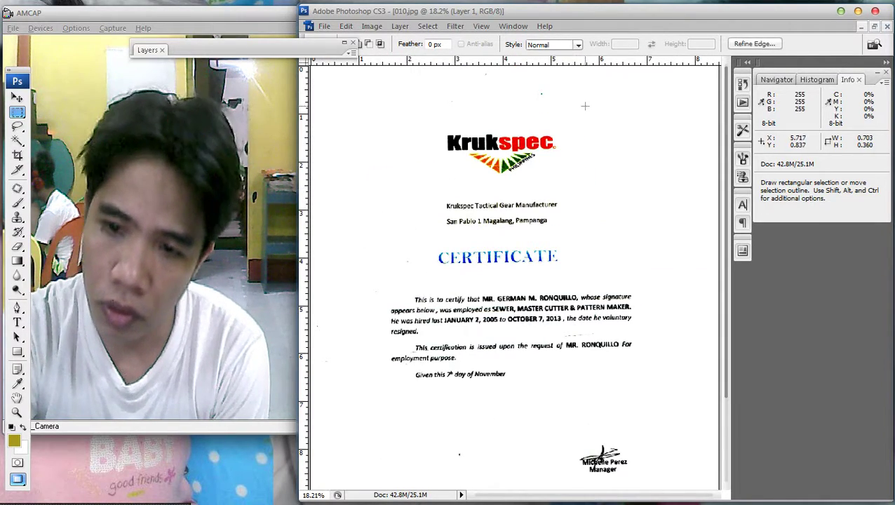
pyautogui.moveTo(585, 106); pyautogui.dragTo(586, 107)
pyautogui.hotkey('ctrl', '-')
pyautogui.hotkey('ctrl', '-')
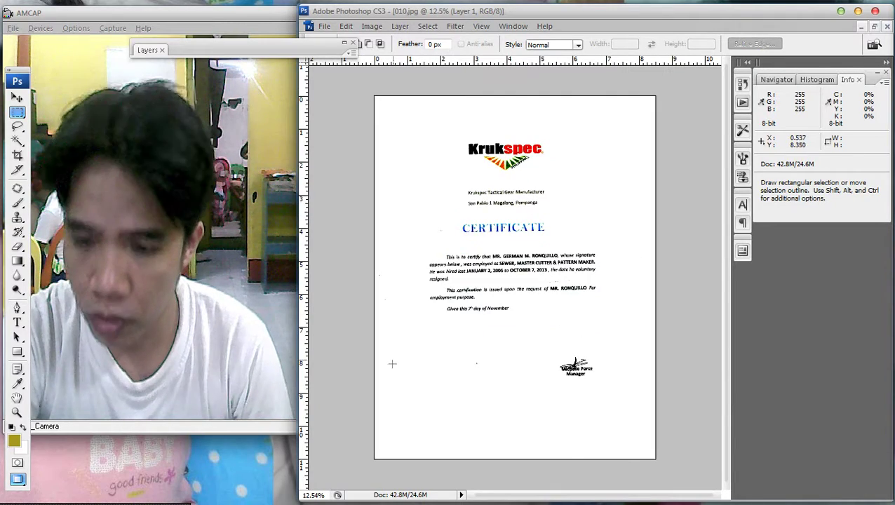
pyautogui.moveTo(396, 332); pyautogui.dragTo(528, 459)
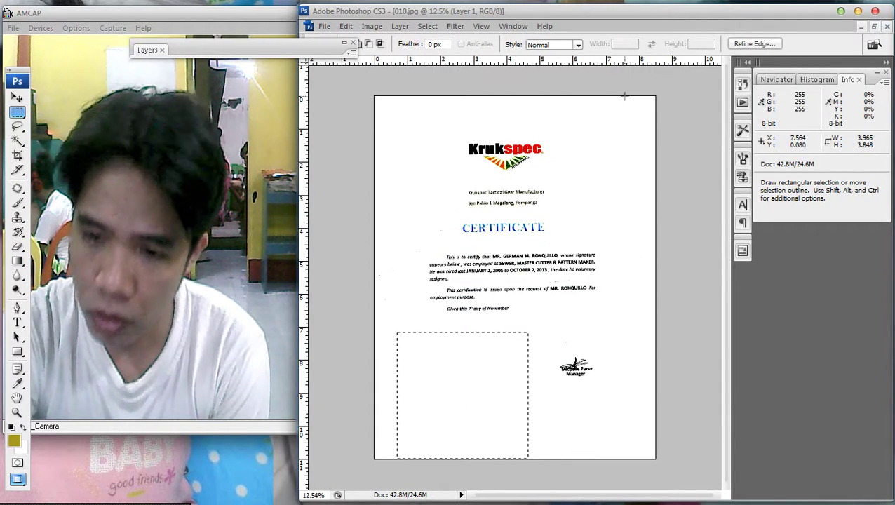
pyautogui.moveTo(625, 95); pyautogui.dragTo(657, 460)
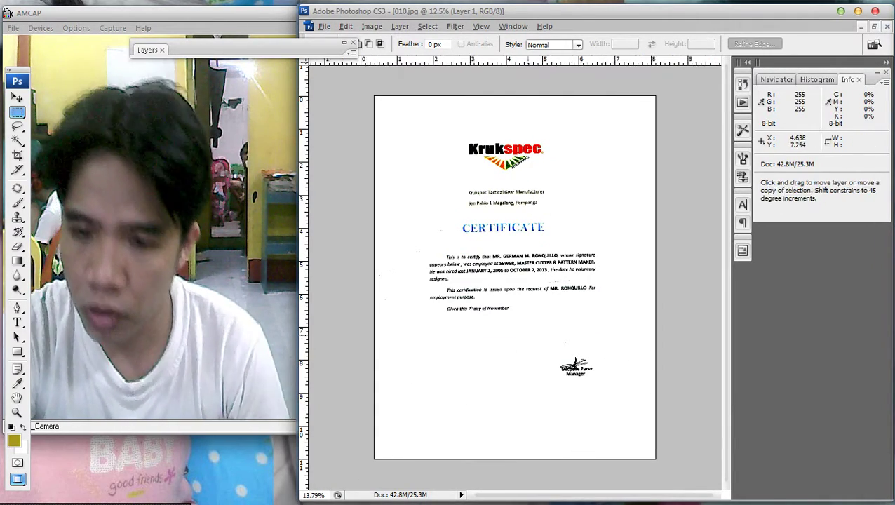
pyautogui.scroll(1, 538, 309)
# Darken the text further with a second Curves adjustment, then select the whole page.
pyautogui.hotkey('ctrl', 'm')
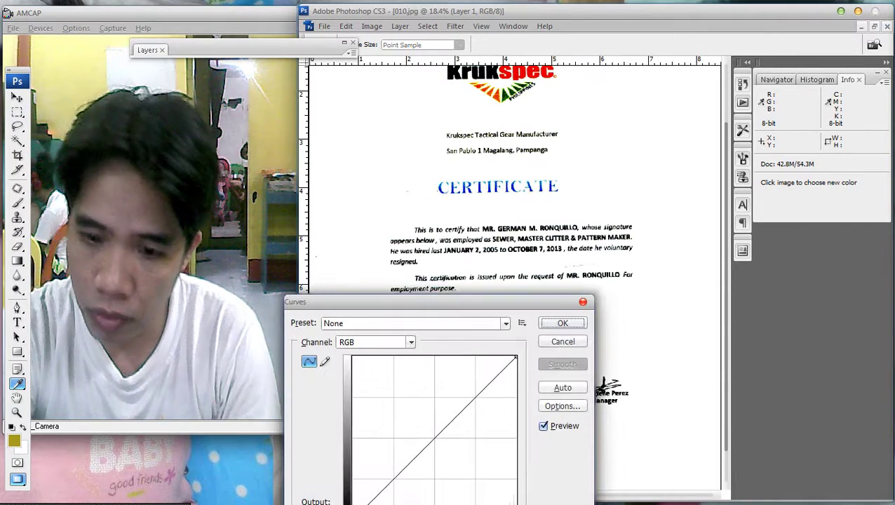
pyautogui.moveTo(455, 415); pyautogui.dragTo(454, 435)
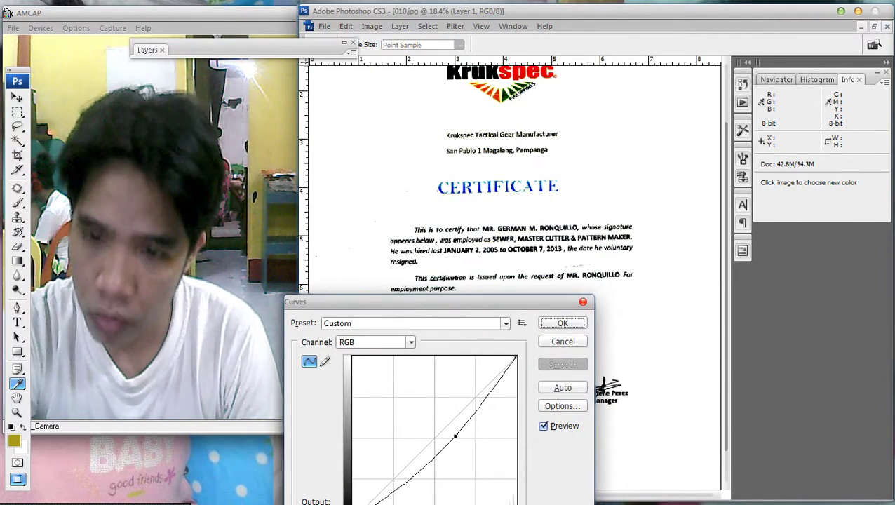
pyautogui.hotkey('ctrl', '+')
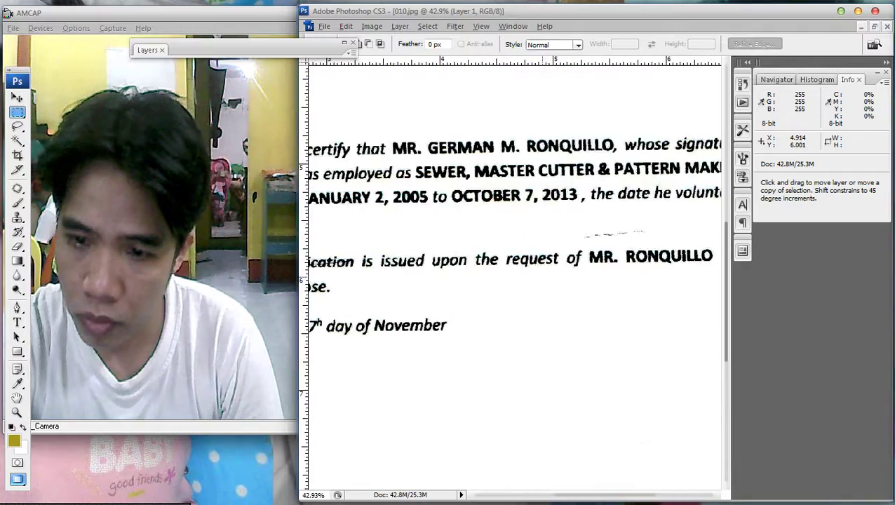
pyautogui.scroll(2, 545, 375)
pyautogui.scroll(1, 573, 336)
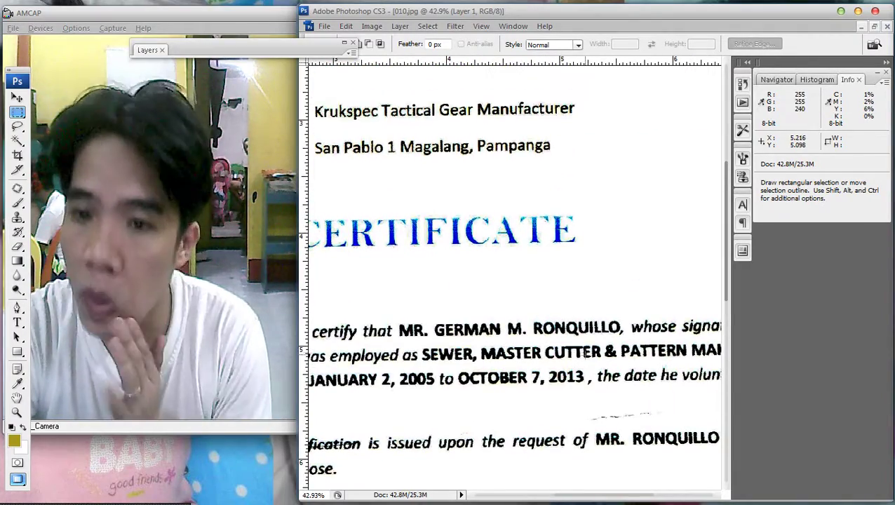
pyautogui.hotkey('ctrl', '-')
pyautogui.hotkey('ctrl', '-')
pyautogui.hotkey('ctrl', '-')
pyautogui.hotkey('ctrl', '-')
pyautogui.hotkey('ctrl', '-')
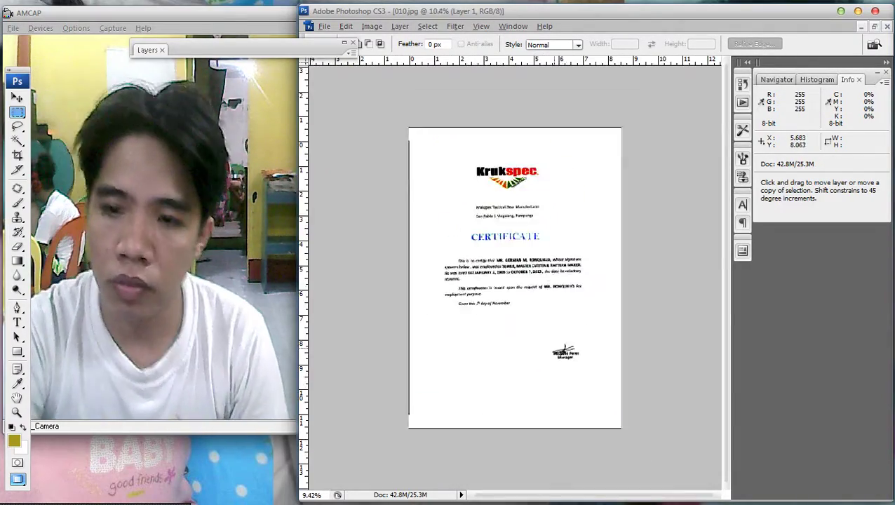
pyautogui.hotkey('ctrl', '0')
pyautogui.hotkey('ctrl', 'a')
# Rotate the certificate about 0.7° to straighten it, then deselect.
pyautogui.hotkey('ctrl', 't')
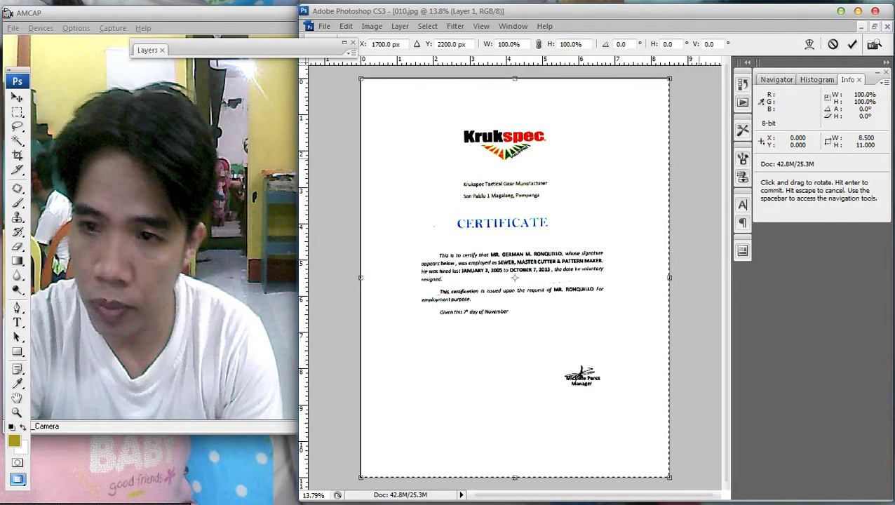
pyautogui.moveTo(698, 61); pyautogui.dragTo(701, 63)
pyautogui.press('Return')
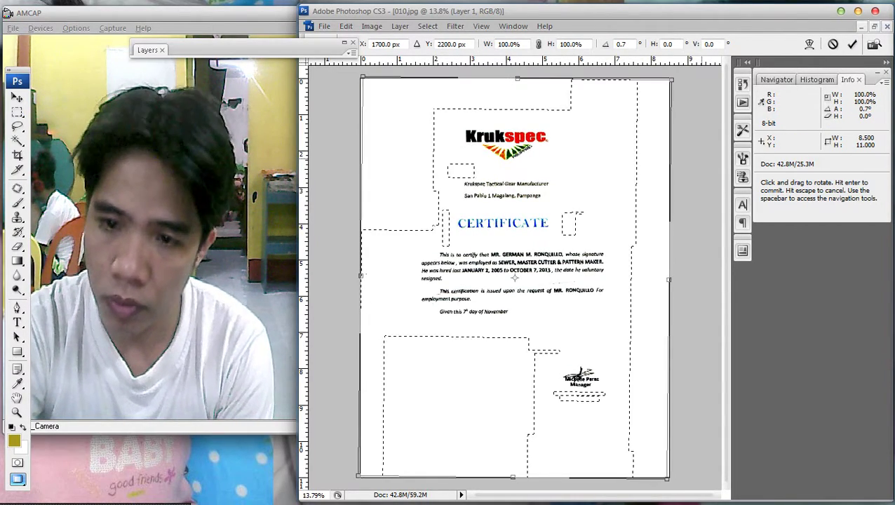
pyautogui.press('m')
pyautogui.rightClick(574, 169)
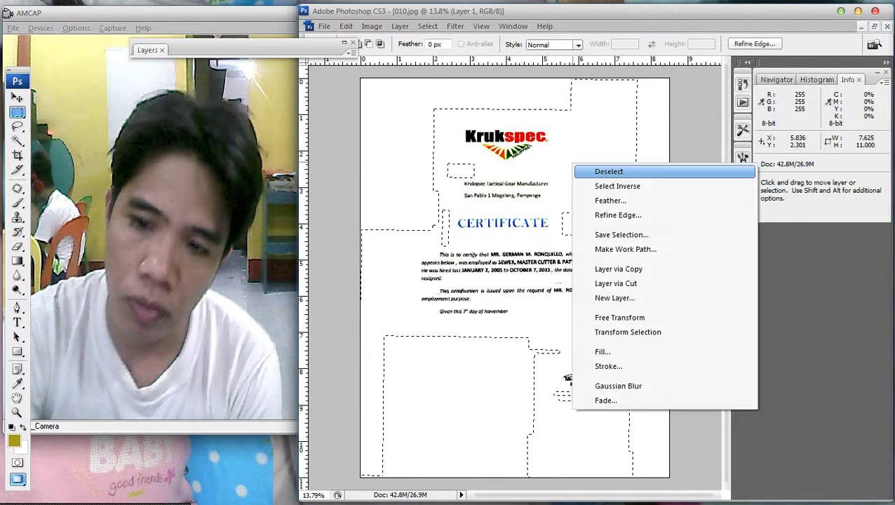
pyautogui.click(586, 172)
pyautogui.hotkey('ctrl', '-')
pyautogui.hotkey('ctrl', '0')
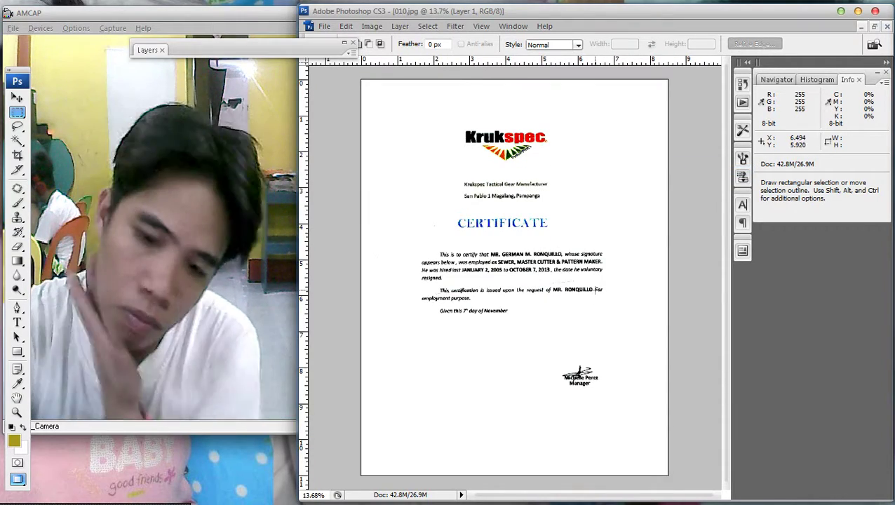
# Nudge the CERTIFICATE heading slightly to the right and deselect it.
pyautogui.moveTo(435, 207); pyautogui.dragTo(567, 237)
pyautogui.press('v')
pyautogui.hotkey('shift', 'Right')
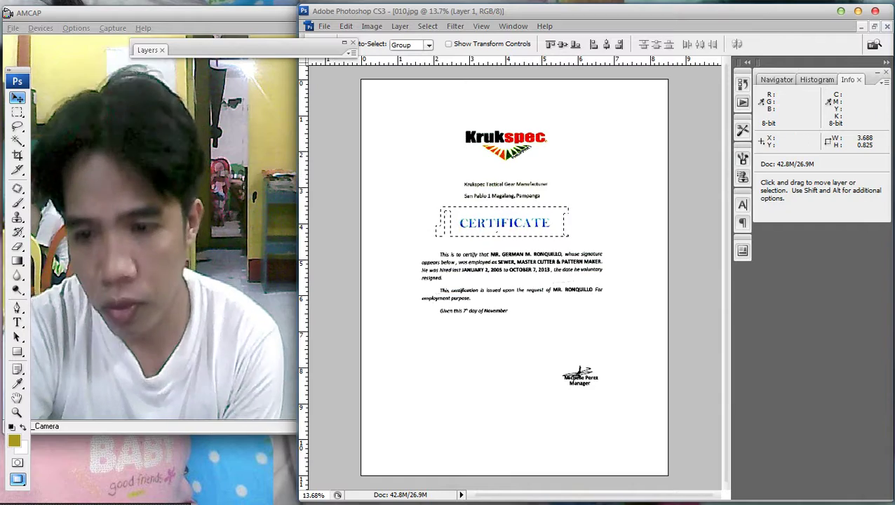
pyautogui.press('m')
pyautogui.rightClick(587, 196)
pyautogui.click(620, 205)
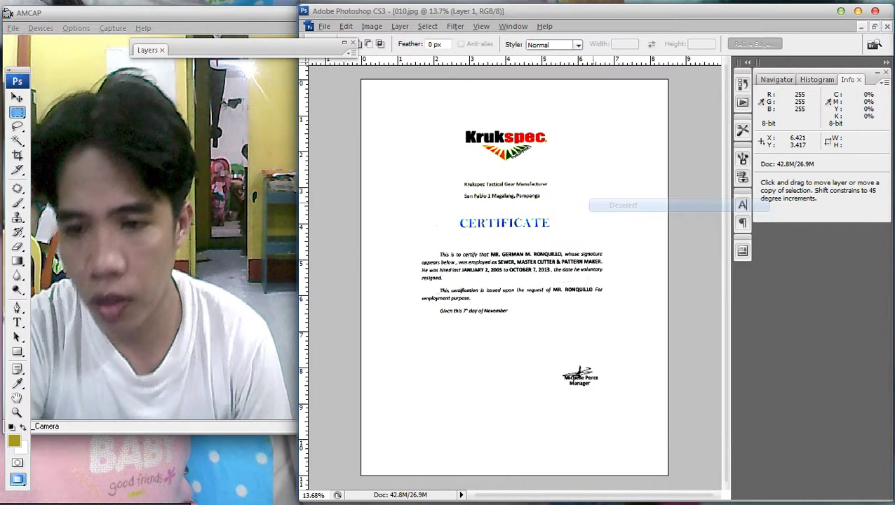
pyautogui.hotkey('ctrl', '-')
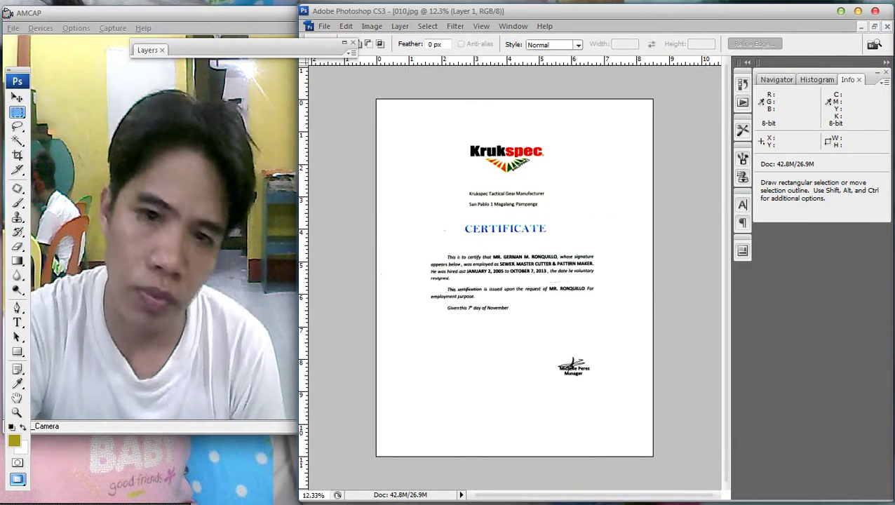
# Bring up Save As with the certificate set to 010.psd in Photoshop format.
pyautogui.hotkey('alt', 'f')
pyautogui.press('Escape')
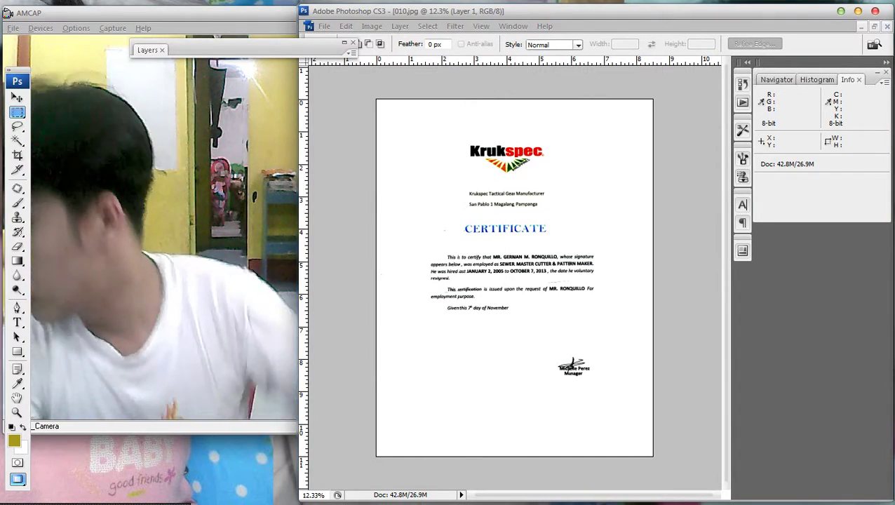
pyautogui.hotkey('ctrl', 'shift', 's')
# Set the save format to JPEG and go to the My Pictures > 2017-09-22 folder.
pyautogui.click(437, 59)
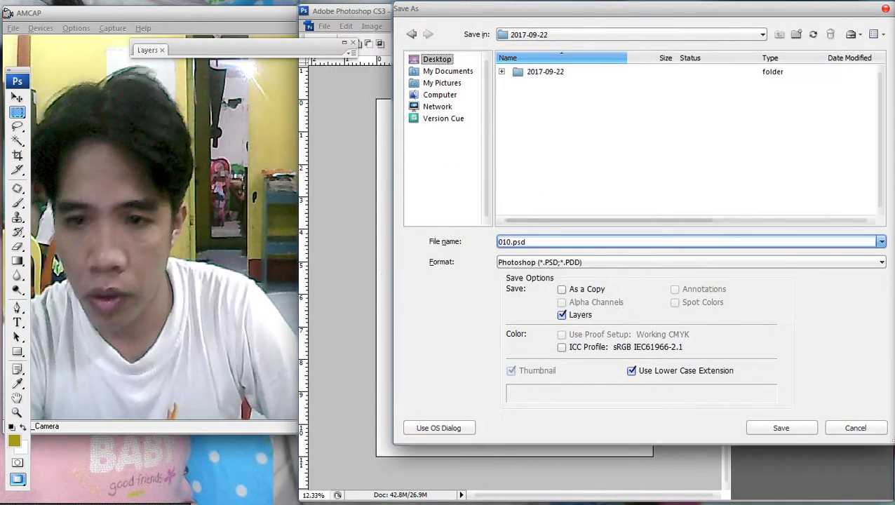
pyautogui.click(691, 262)
pyautogui.click(538, 338)
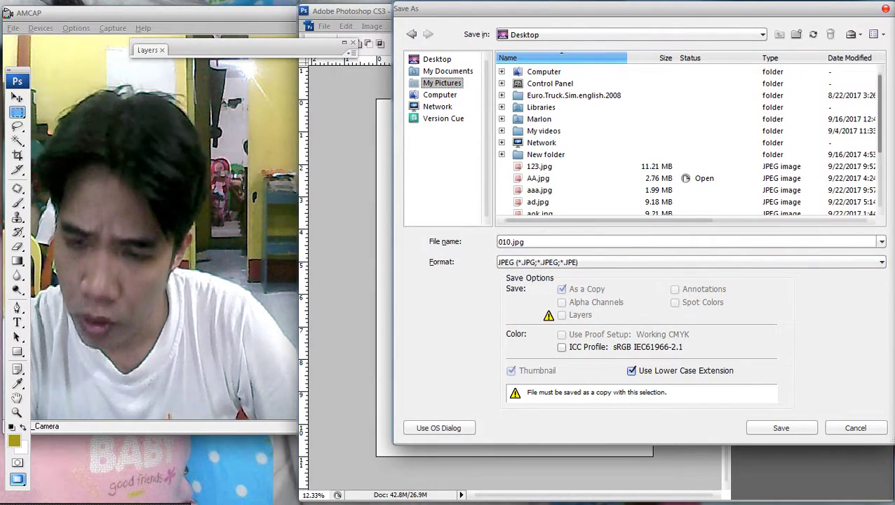
pyautogui.click(442, 83)
pyautogui.scroll(-3, 687, 140)
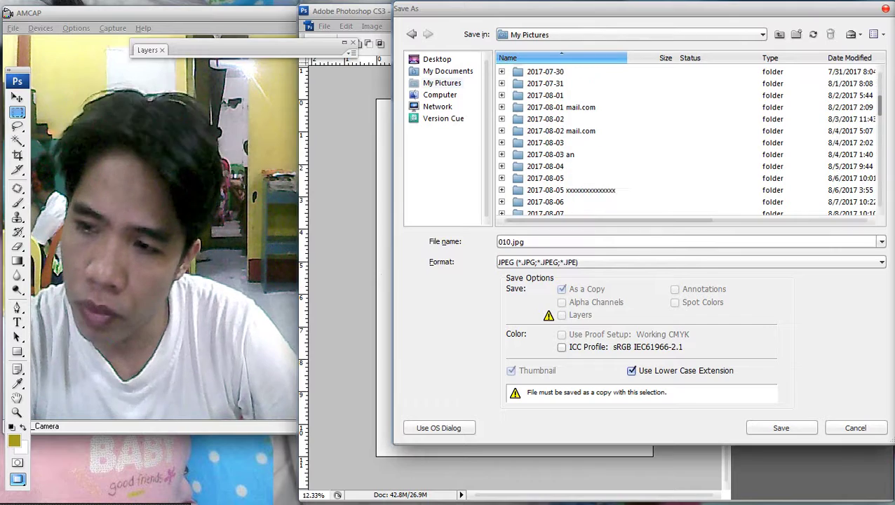
pyautogui.scroll(-10, 687, 140)
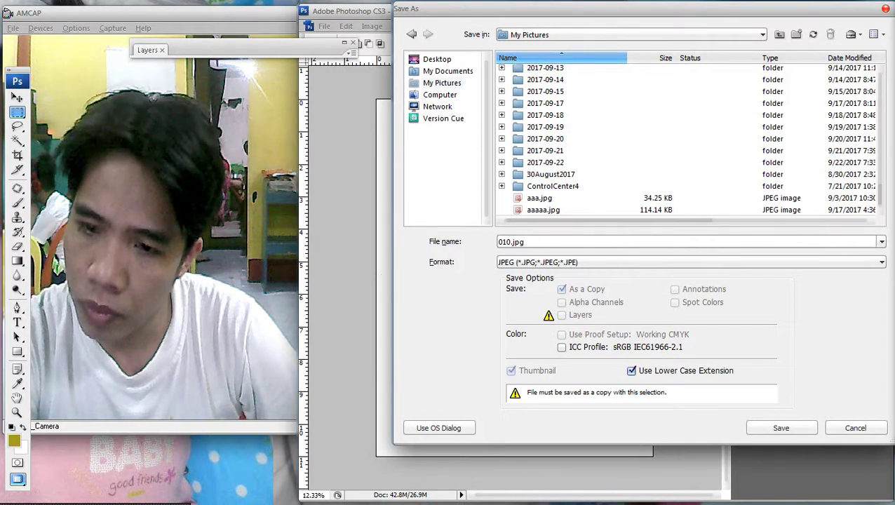
pyautogui.click(547, 162)
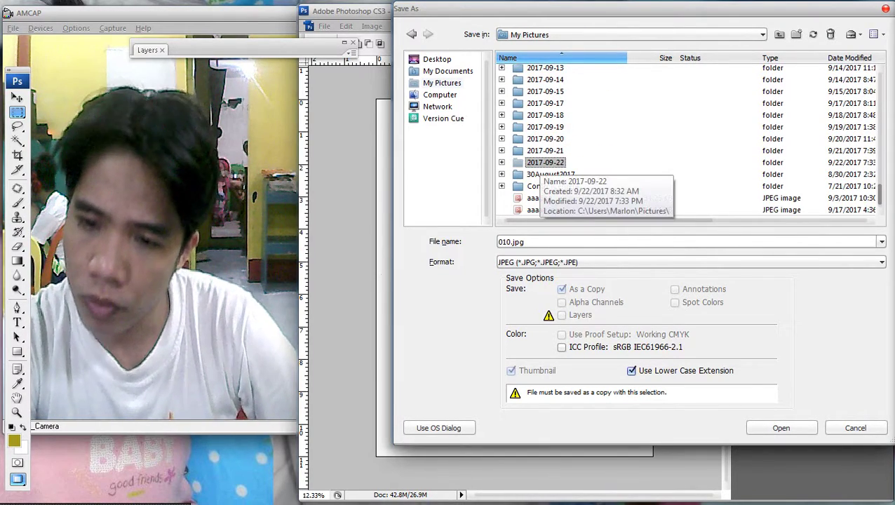
pyautogui.click(687, 241)
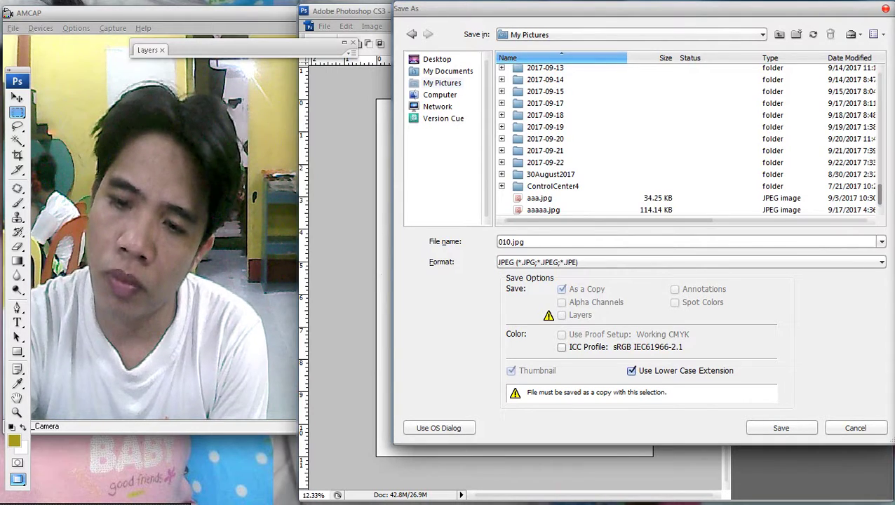
pyautogui.doubleClick(545, 162)
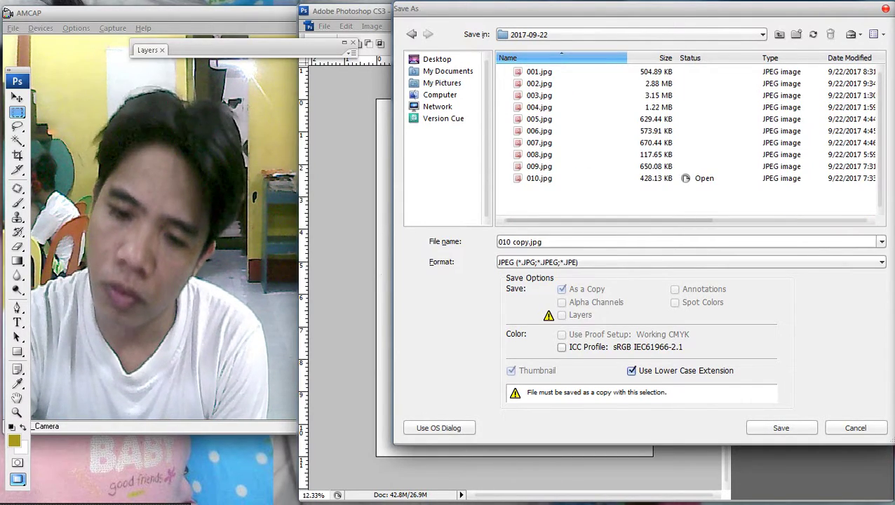
# Overwrite 010.jpg there, confirming the replacement and accepting the JPEG options.
pyautogui.hotkey('shift', 'Tab')
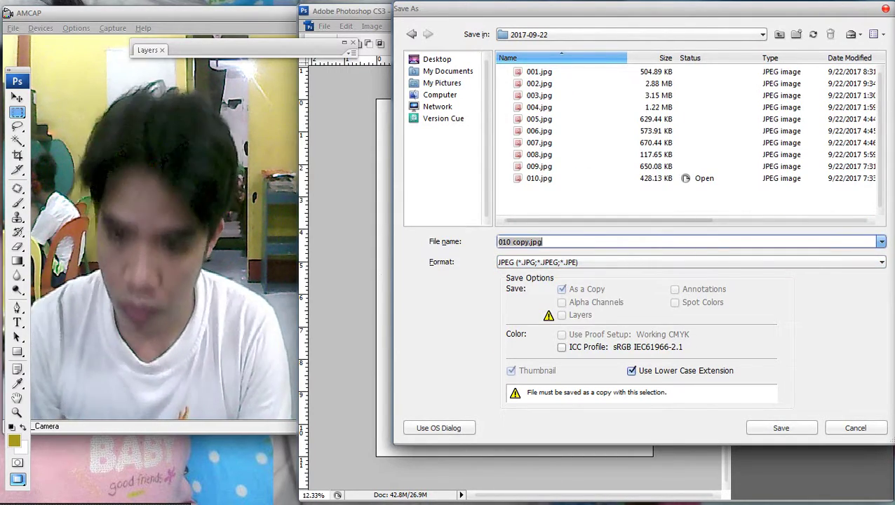
pyautogui.doubleClick(538, 178)
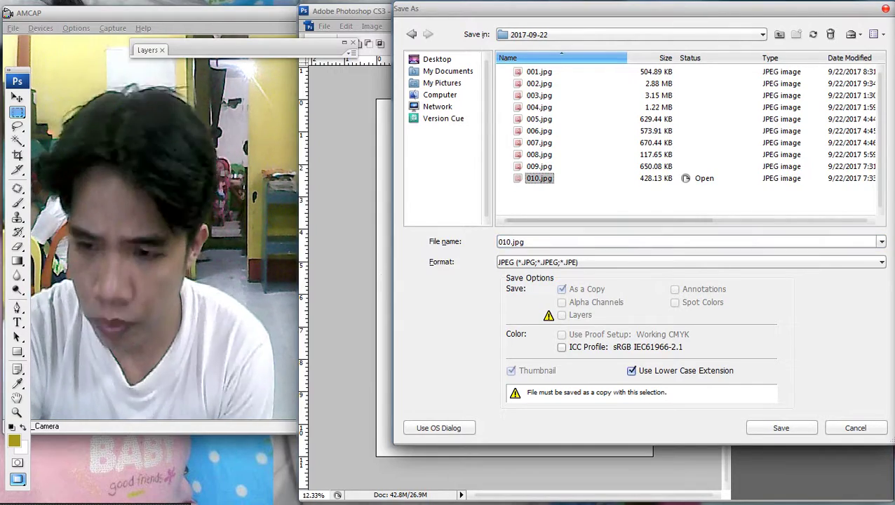
pyautogui.click(479, 300)
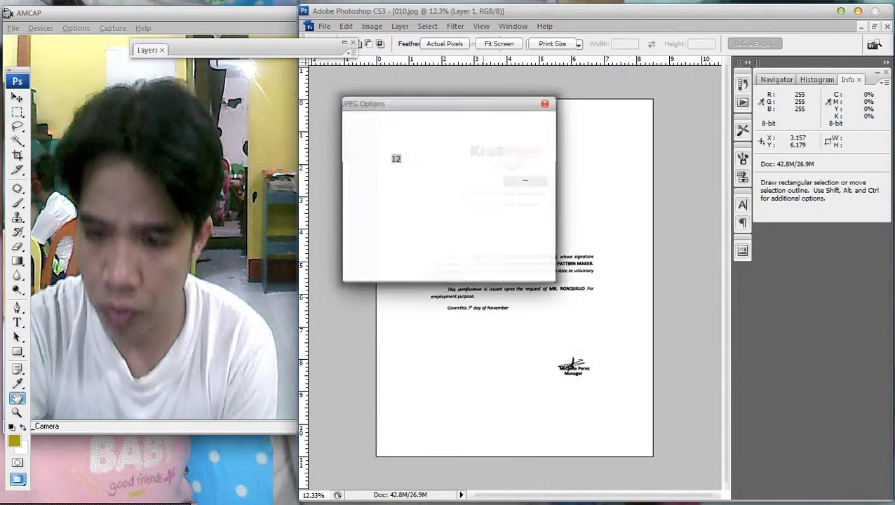
pyautogui.press('Return')
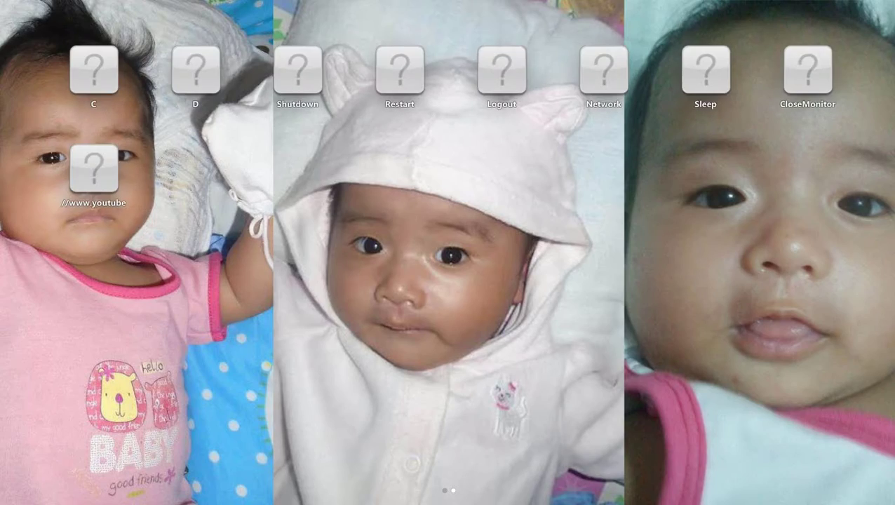
# Start a new Brother MFC-J430W scan from the desktop and select its 400 DPI resolution value.
pyautogui.press('super+d')
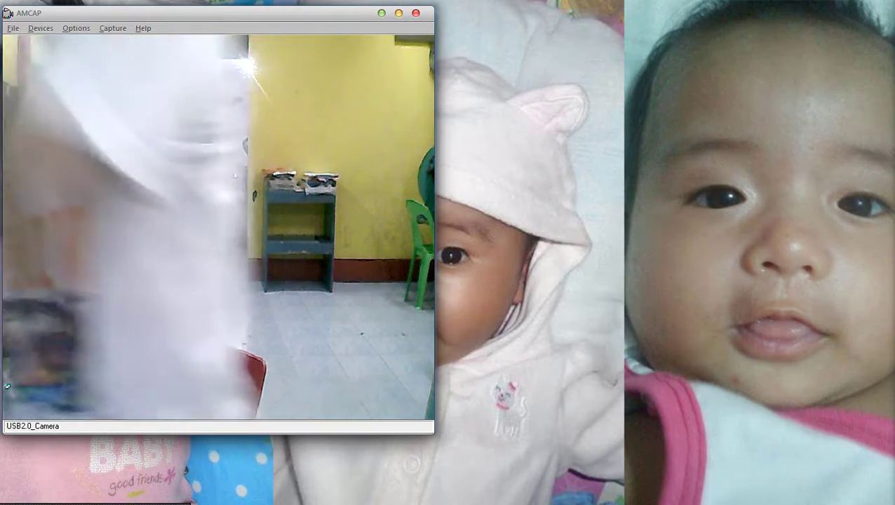
pyautogui.moveTo(739, 484)
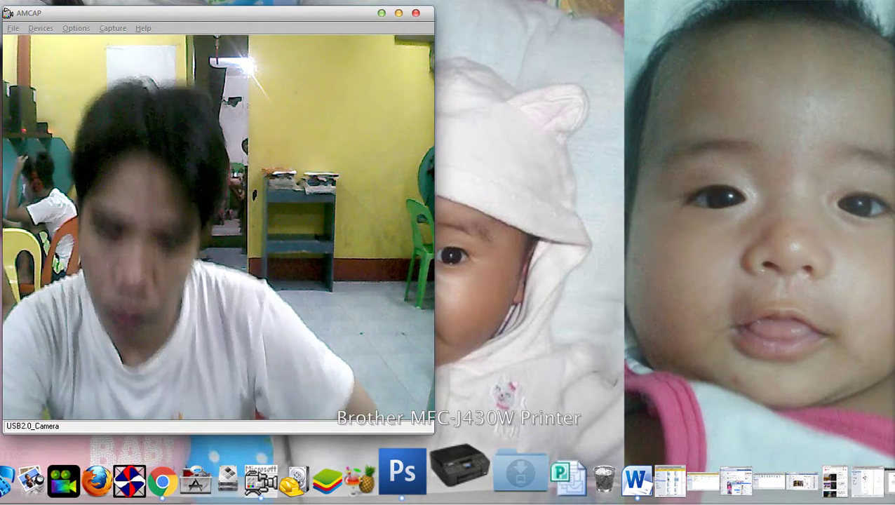
pyautogui.rightClick(459, 467)
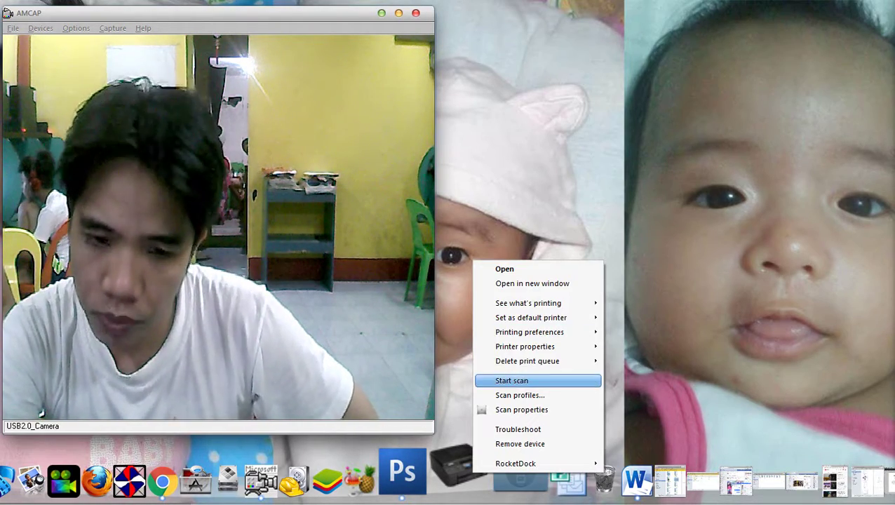
pyautogui.click(512, 380)
pyautogui.moveTo(421, 90); pyautogui.dragTo(599, 27)
pyautogui.doubleClick(528, 216)
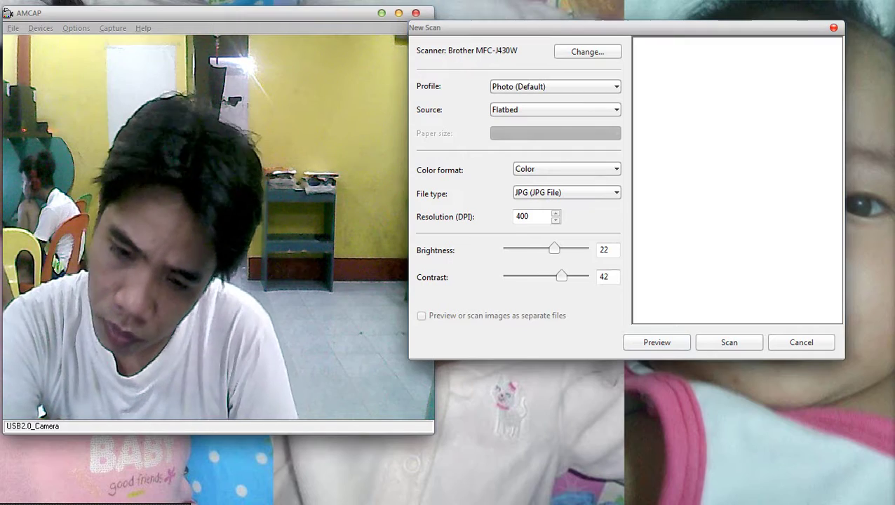
# Set brightness and contrast to 0, scan the page, and move Chrome aside meanwhile.
pyautogui.rightClick(572, 235)
pyautogui.click(601, 277)
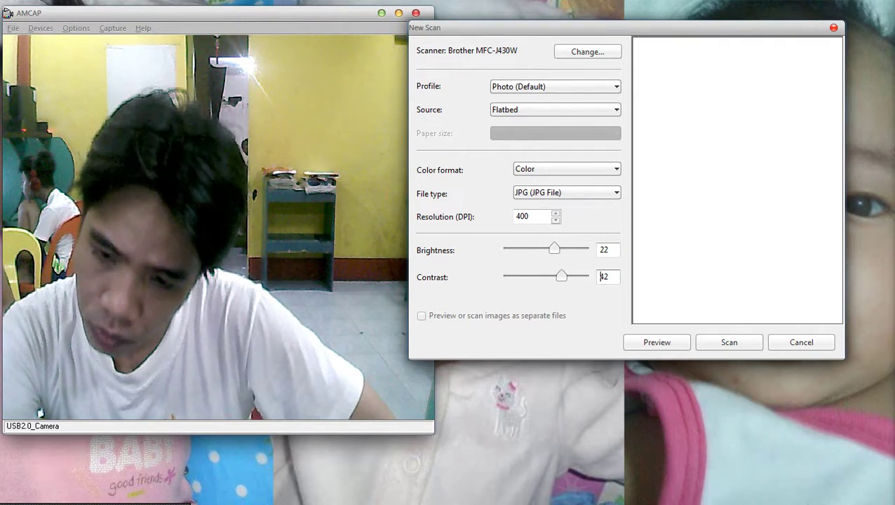
pyautogui.doubleClick(604, 250)
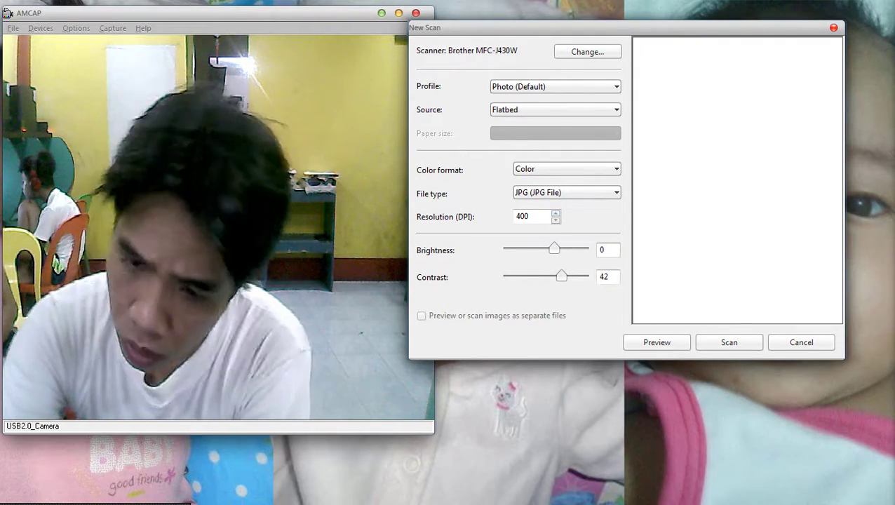
pyautogui.write('0')
pyautogui.press('Tab')
pyautogui.press('Tab')
pyautogui.press('Return')
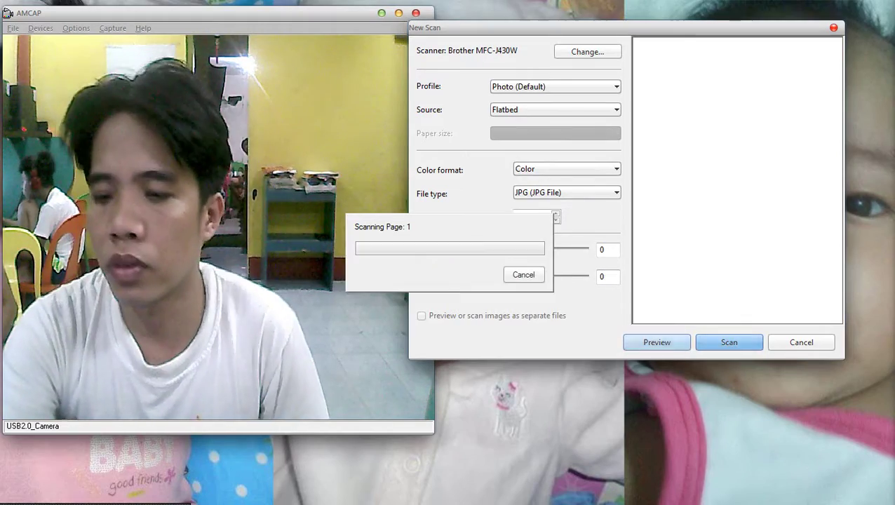
pyautogui.hotkey('alt', 'Tab')
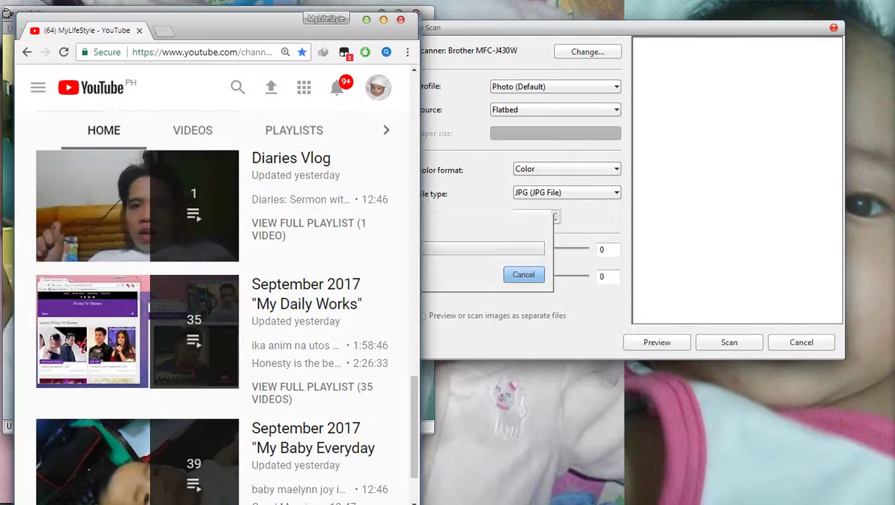
pyautogui.moveTo(77, 30); pyautogui.dragTo(472, 19)
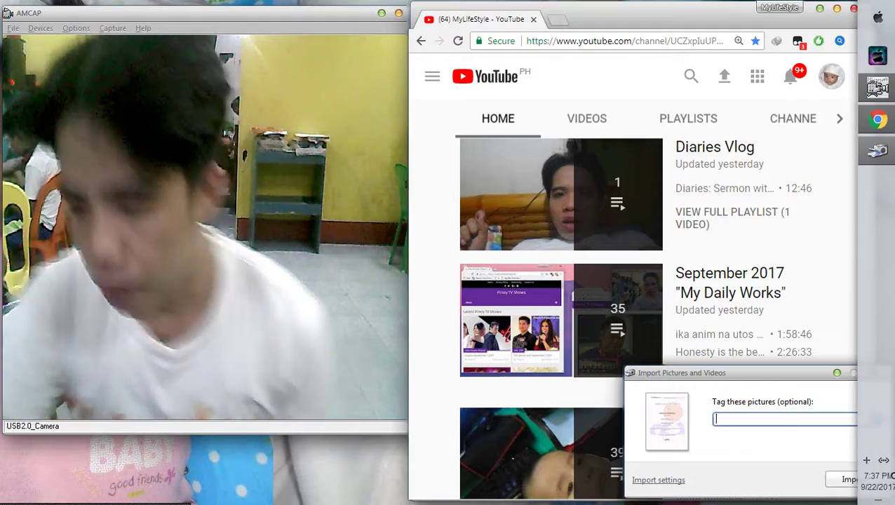
# Import the scan as 011.jpg, preview it, then close the viewer and Explorer.
pyautogui.press('Return')
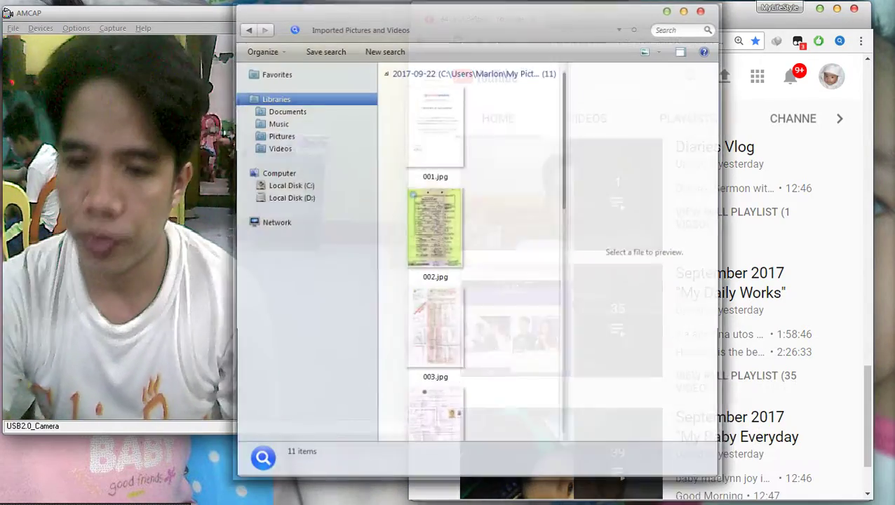
pyautogui.scroll(-10, 435, 281)
pyautogui.rightClick(442, 379)
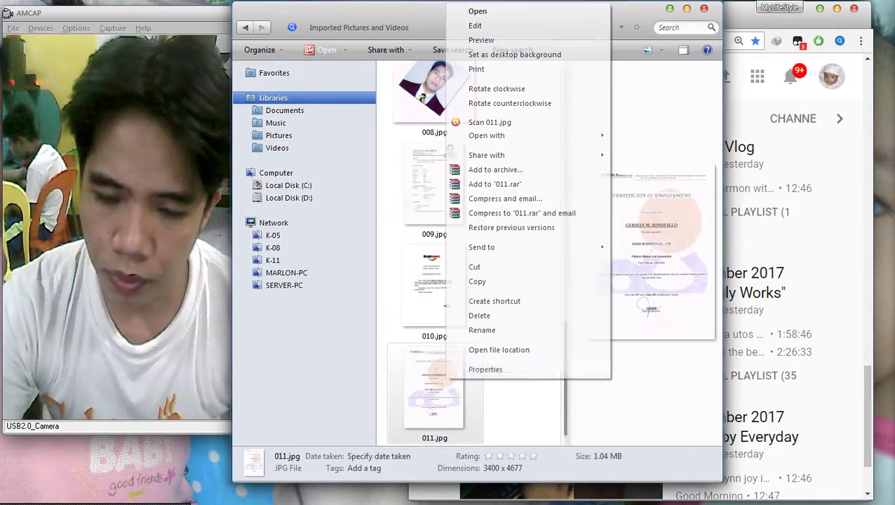
pyautogui.click(481, 40)
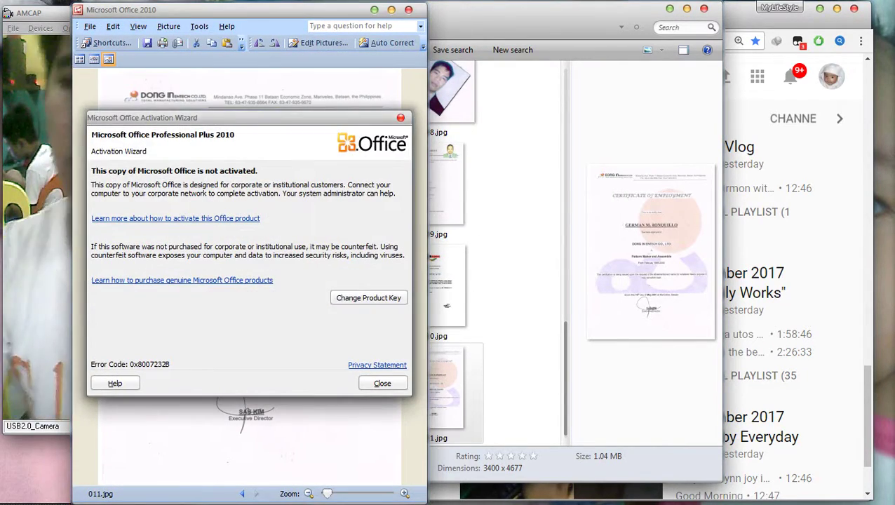
pyautogui.click(400, 117)
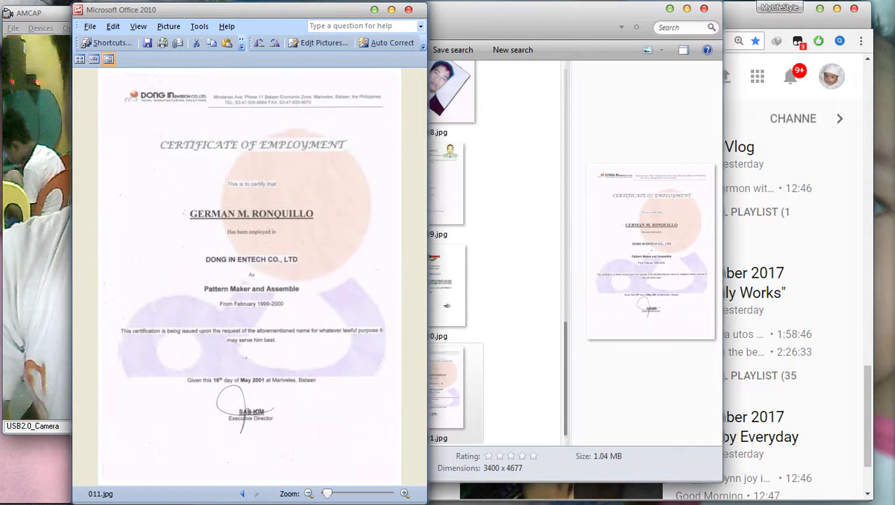
pyautogui.click(409, 10)
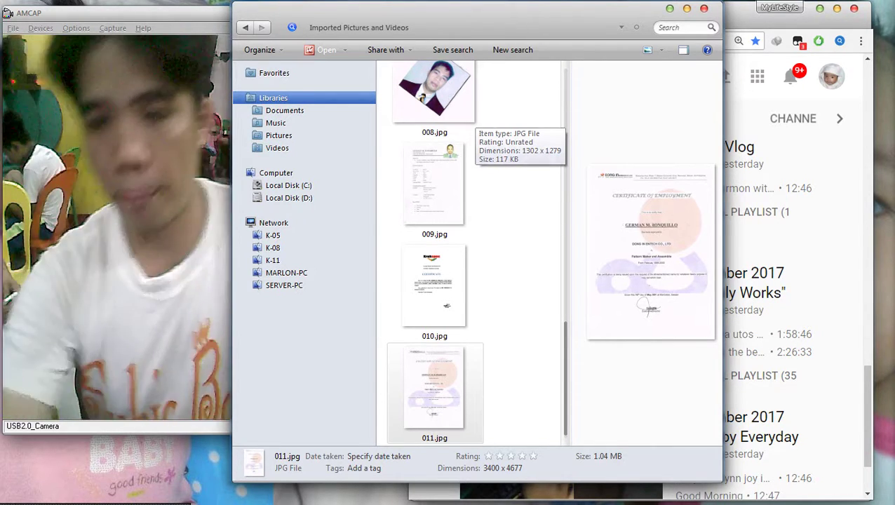
pyautogui.moveTo(877, 88)
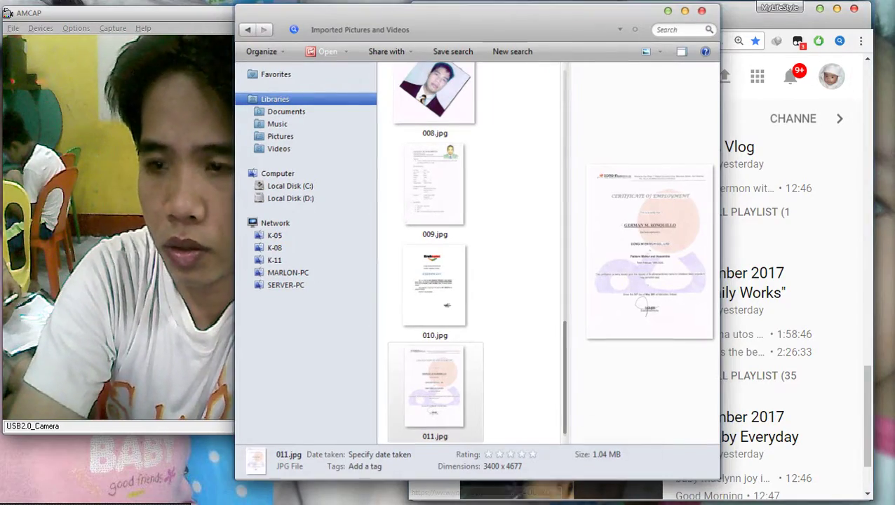
pyautogui.hotkey('alt', 'F4')
pyautogui.hotkey('alt', 'F4')
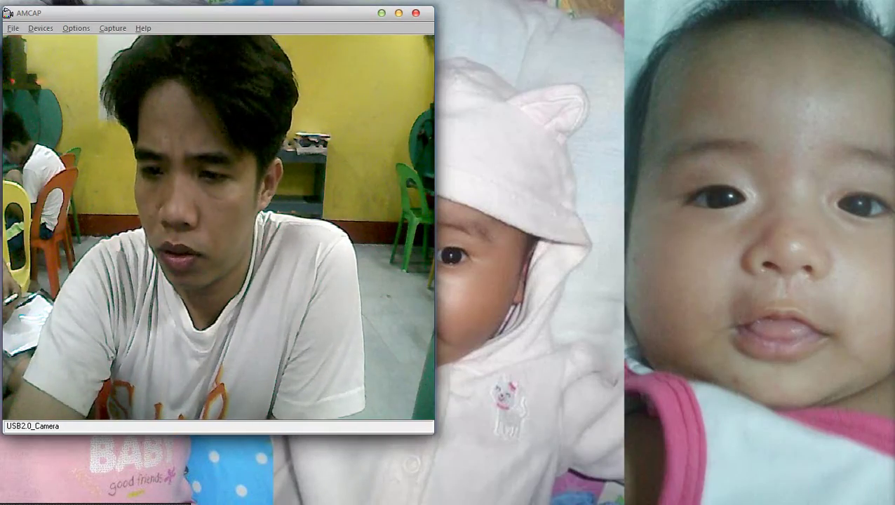
# Start another Brother scan, preview the job-experience page, and scan it.
pyautogui.moveTo(468, 484)
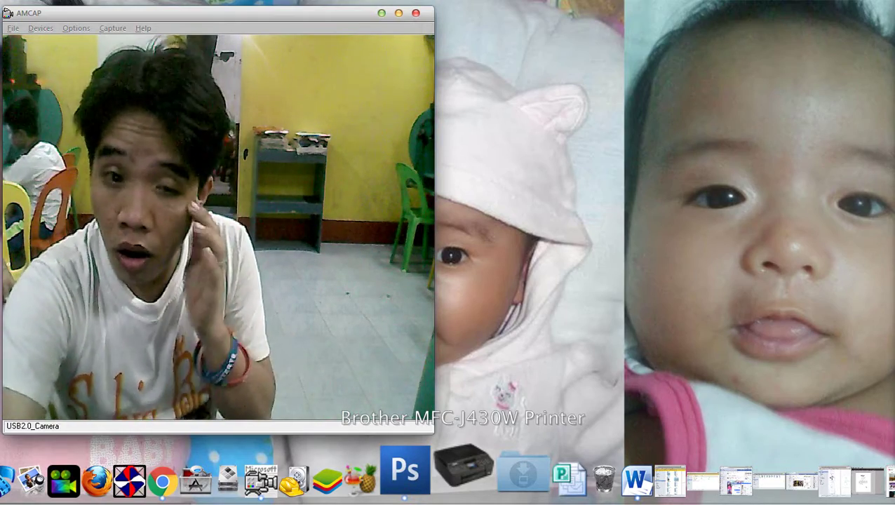
pyautogui.rightClick(464, 468)
pyautogui.click(515, 373)
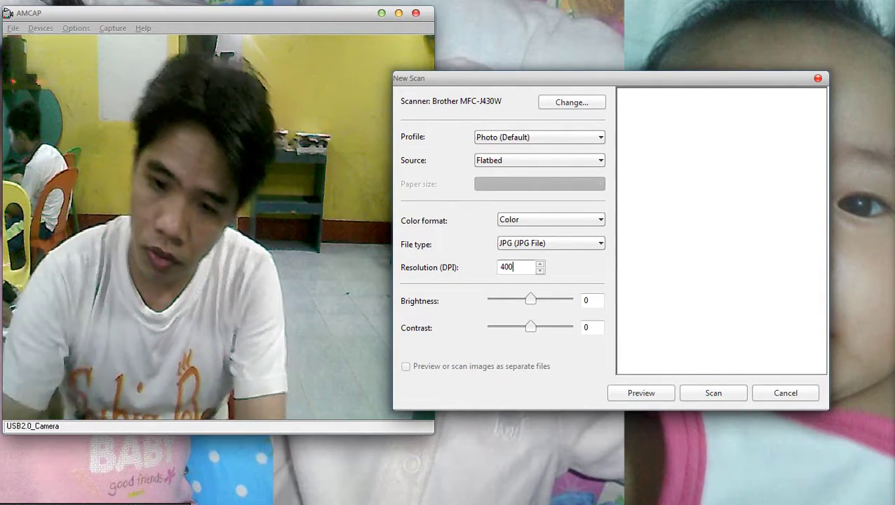
pyautogui.click(641, 393)
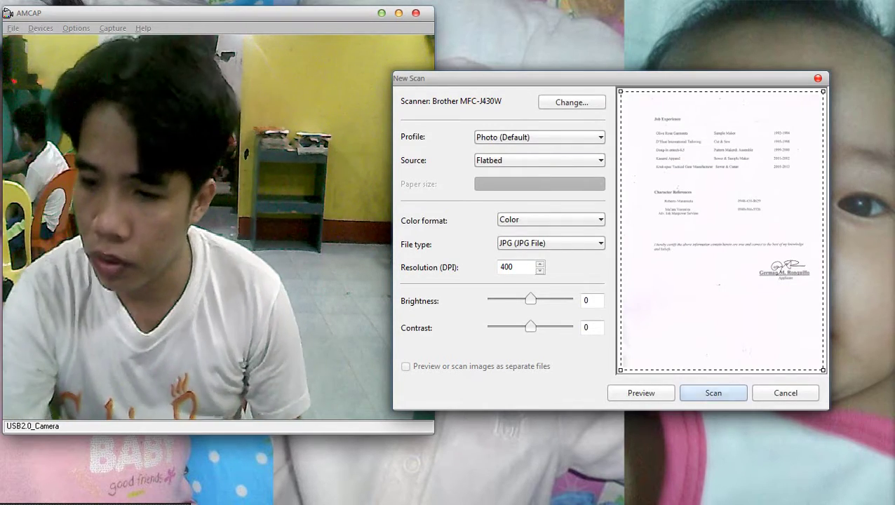
pyautogui.click(713, 392)
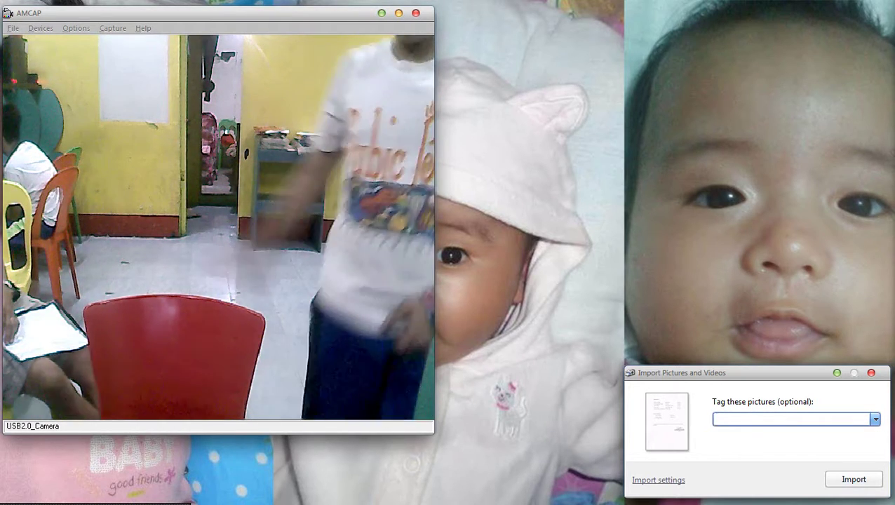
# Import the new scan and send 010.jpg to Print Pictures.
pyautogui.press('Return')
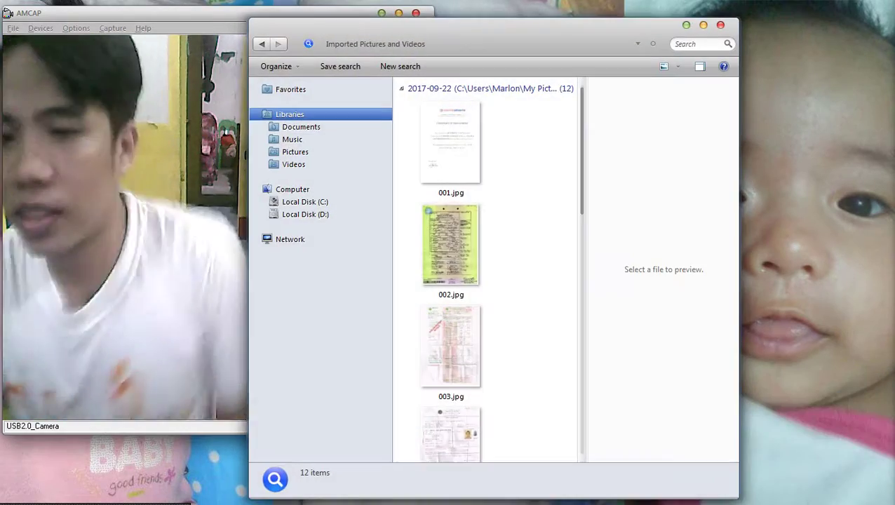
pyautogui.moveTo(491, 24); pyautogui.dragTo(674, 8)
pyautogui.scroll(-10, 673, 280)
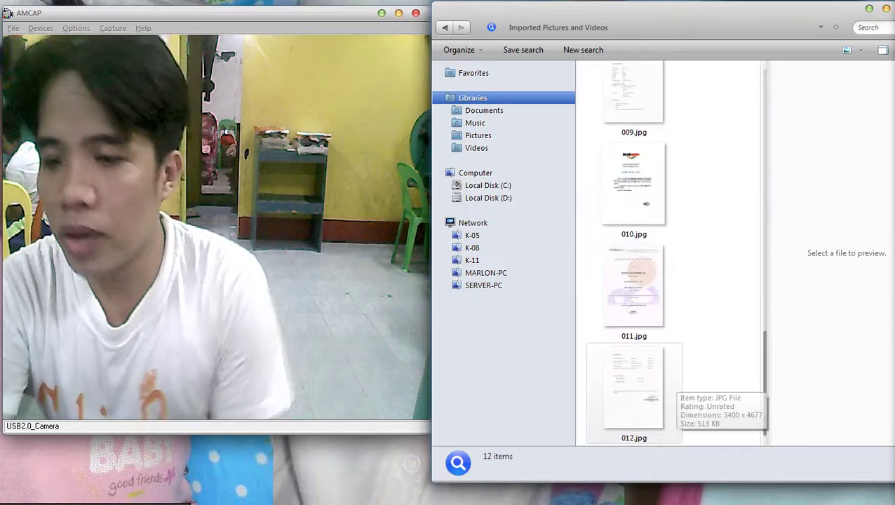
pyautogui.scroll(1, 634, 291)
pyautogui.rightClick(650, 309)
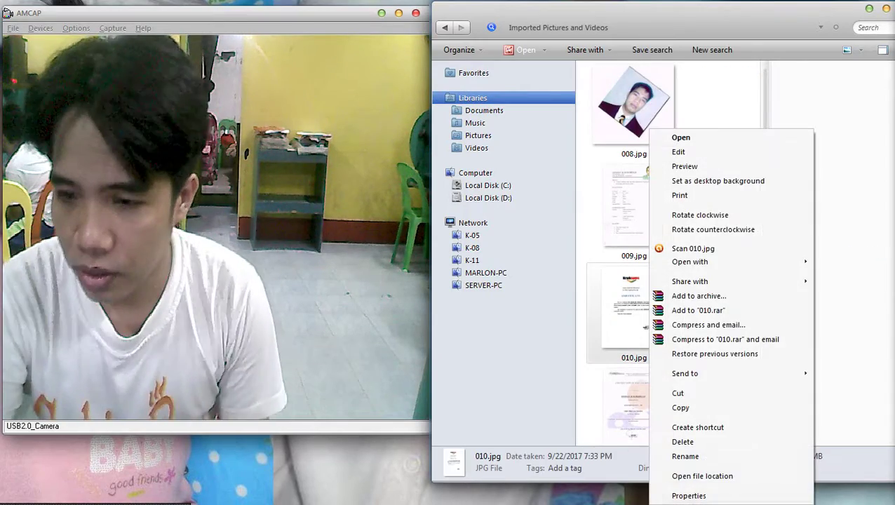
pyautogui.click(680, 195)
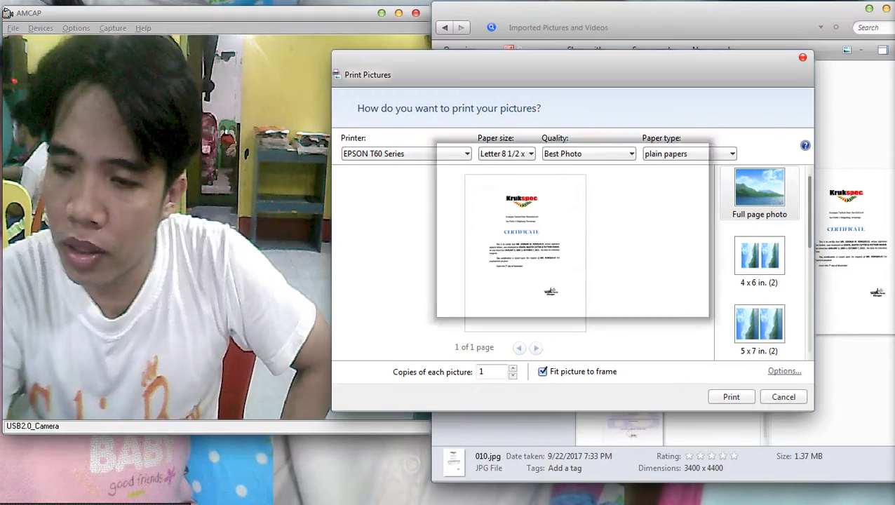
# Check the print options and EPSON T60 properties, then print 3 copies at Best Photo.
pyautogui.press('Escape')
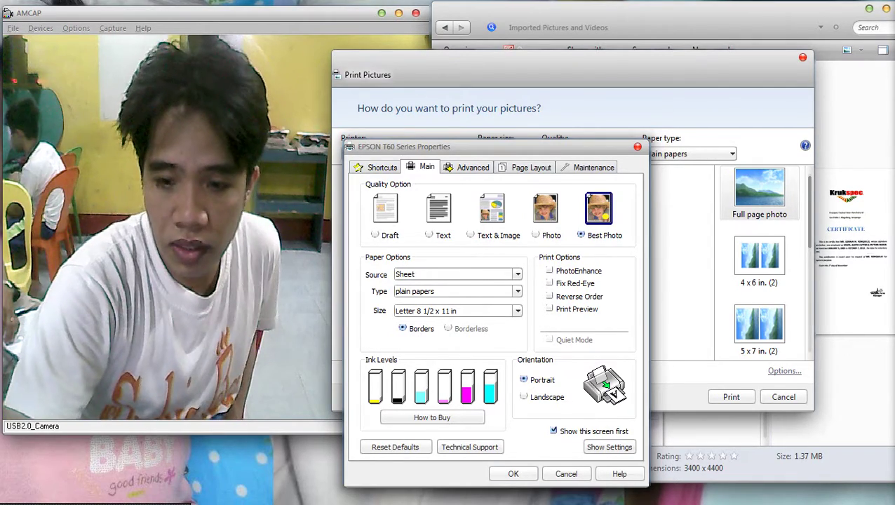
pyautogui.press('Return')
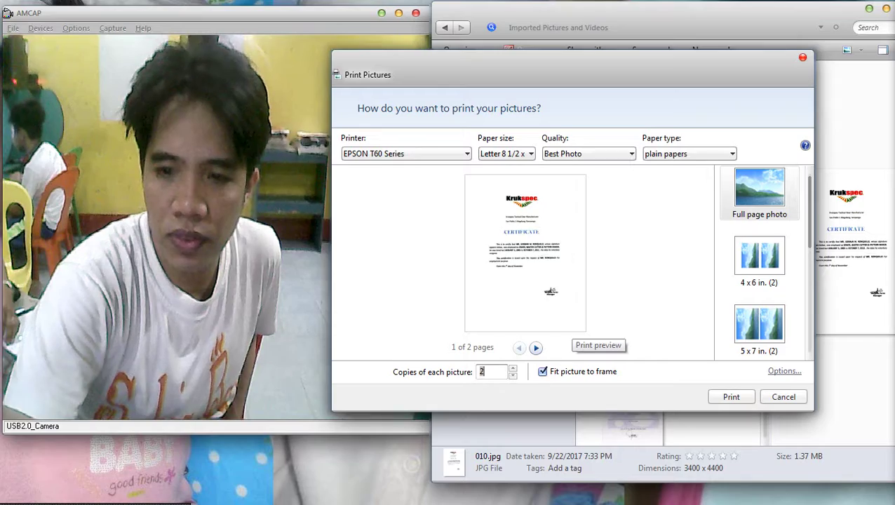
pyautogui.click(784, 370)
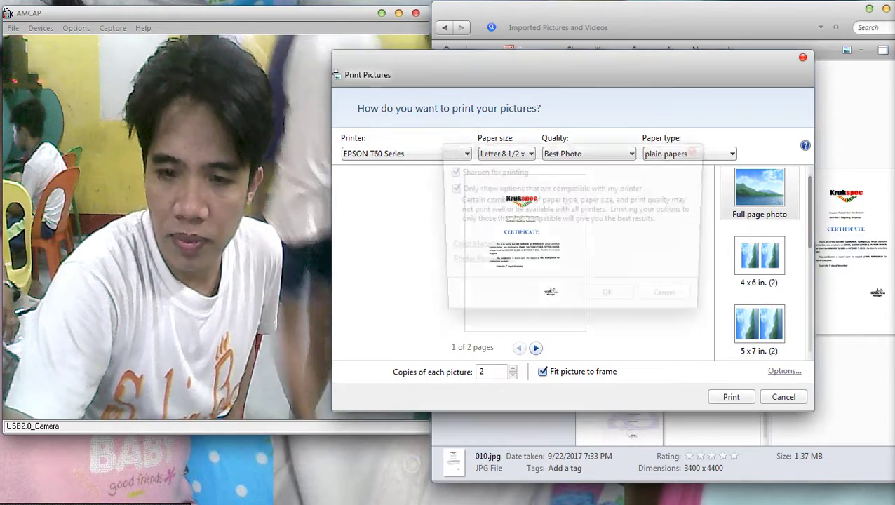
pyautogui.click(475, 262)
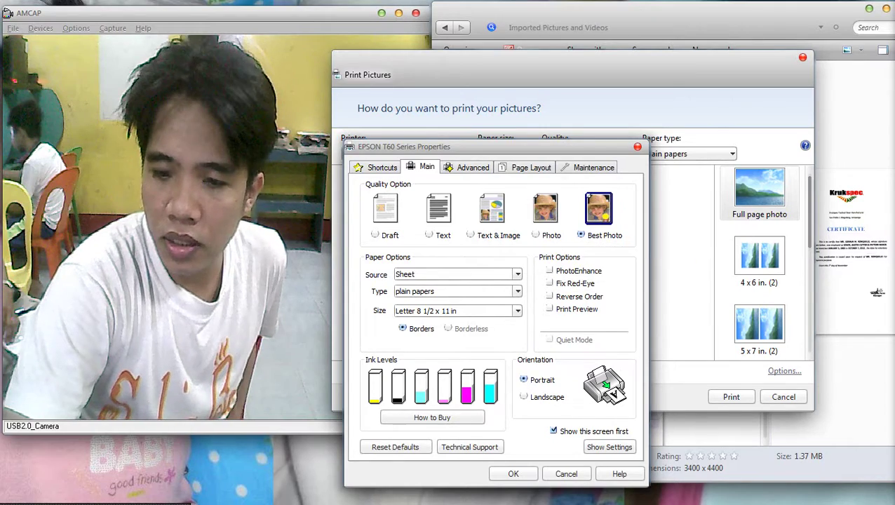
pyautogui.press('Return')
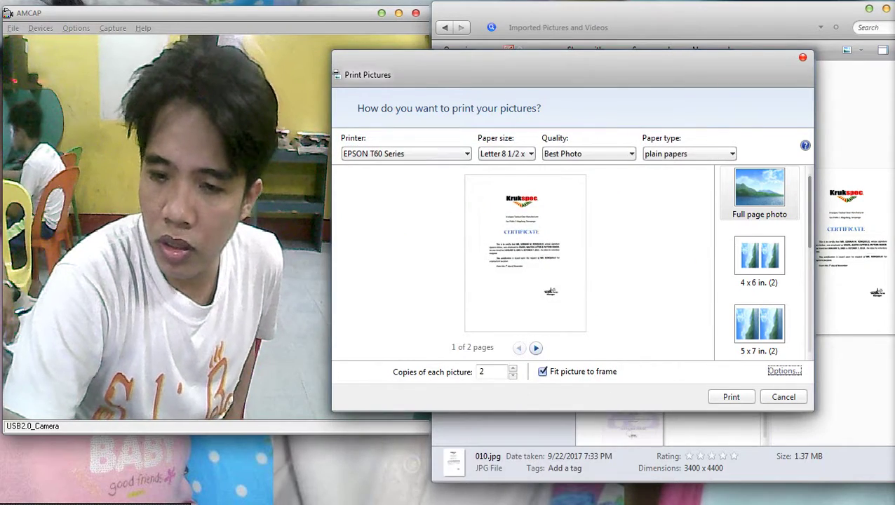
pyautogui.click(513, 368)
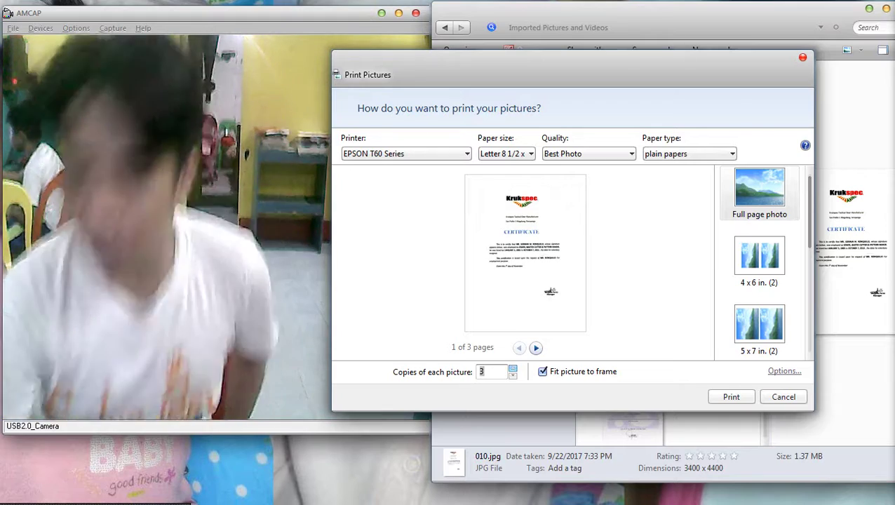
pyautogui.click(731, 397)
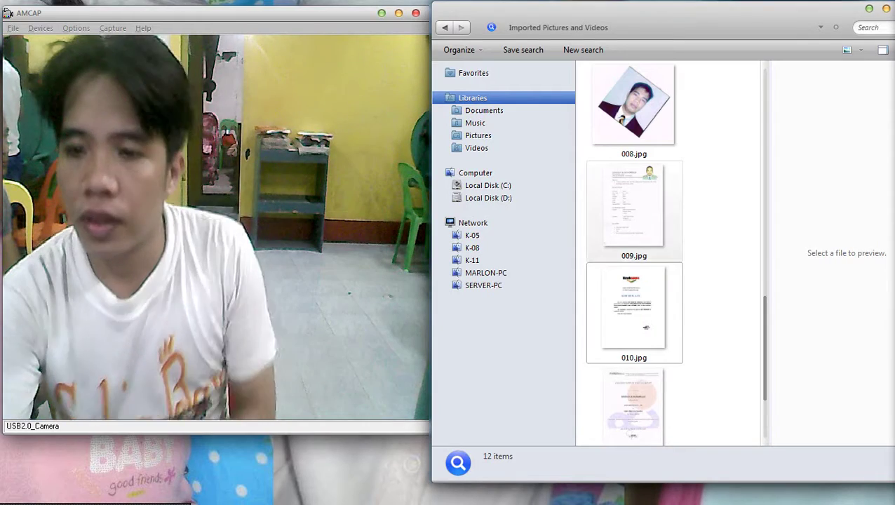
# Open the scanned résumé 009.jpg in Adobe Photoshop CS3 via Open with.
pyautogui.click(634, 211)
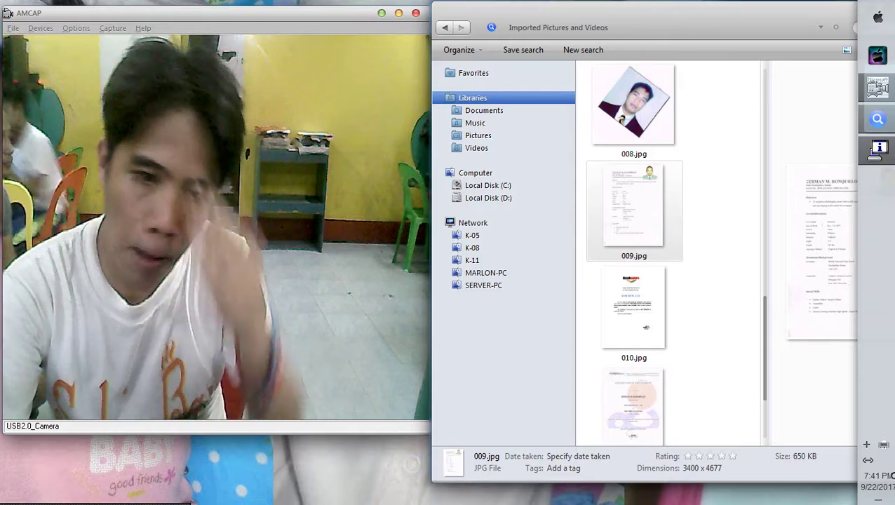
pyautogui.rightClick(631, 211)
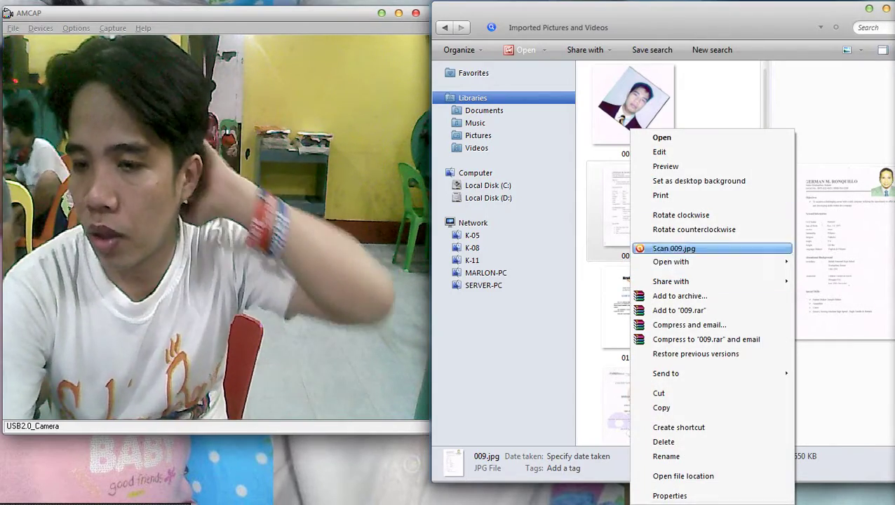
pyautogui.click(554, 261)
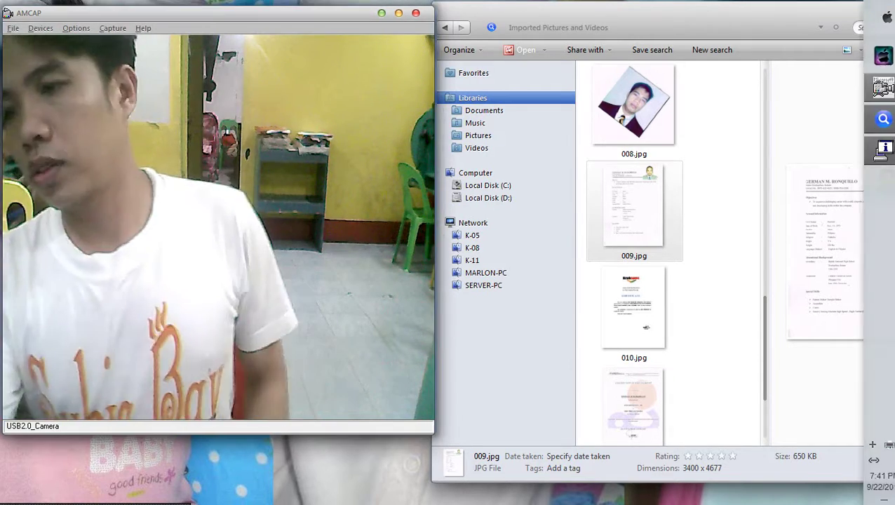
pyautogui.rightClick(739, 123)
pyautogui.click(759, 150)
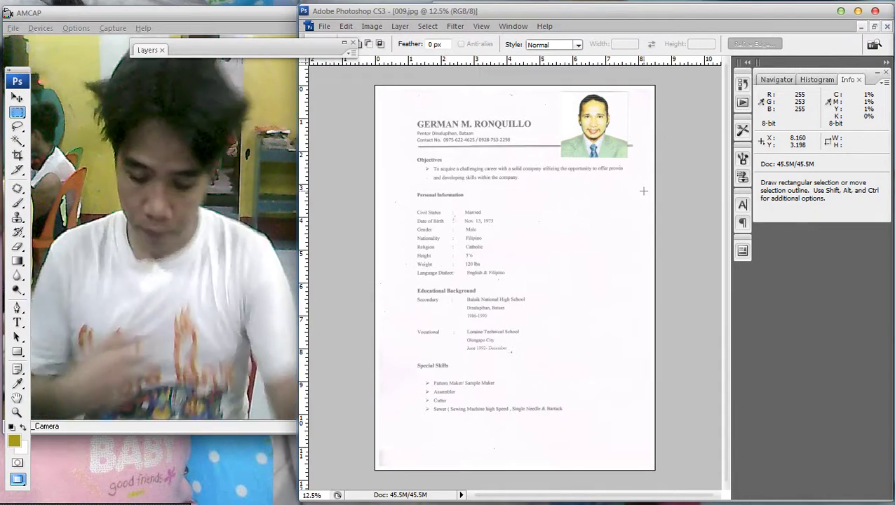
# Darken 009.jpg by pulling its Curves line down, then save the JPEG.
pyautogui.hotkey('ctrl', 'm')
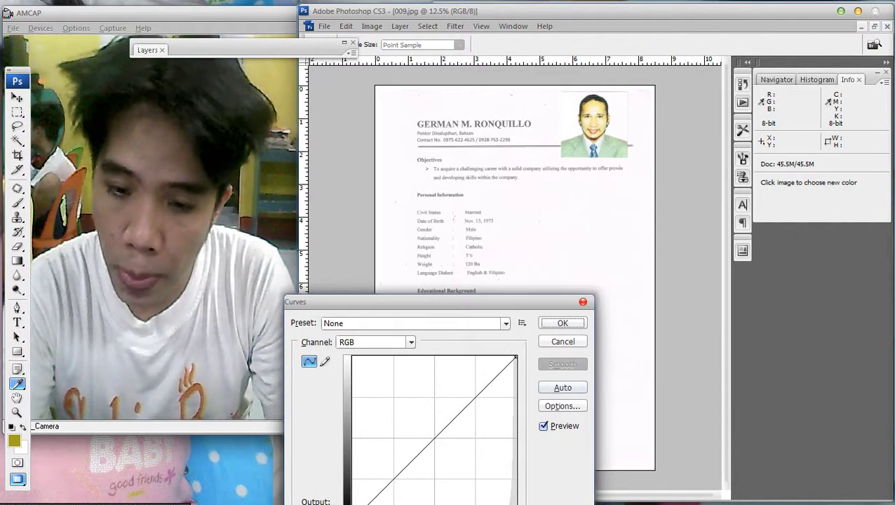
pyautogui.moveTo(453, 413); pyautogui.dragTo(453, 446)
pyautogui.click(563, 322)
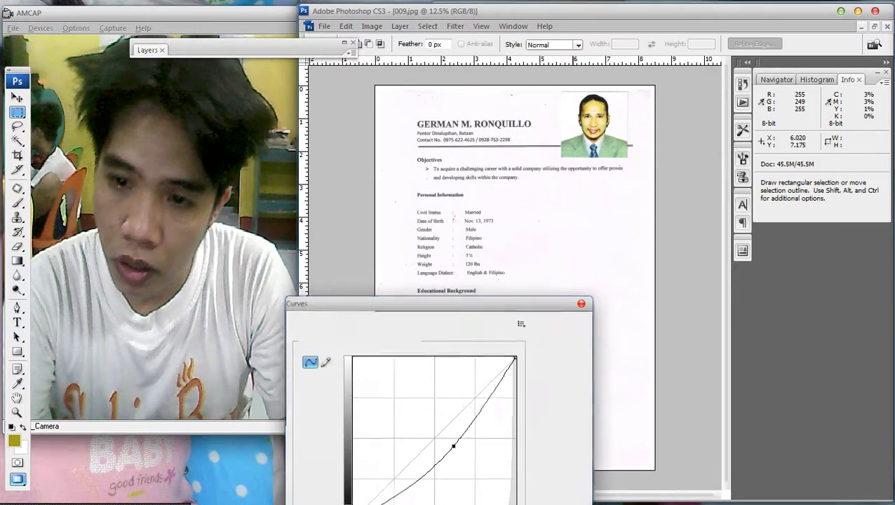
pyautogui.hotkey('ctrl', 's')
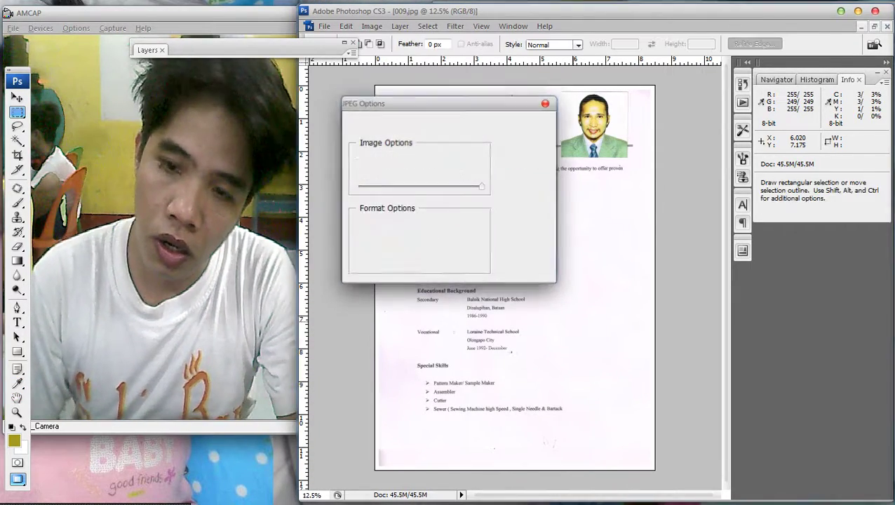
pyautogui.press('Return')
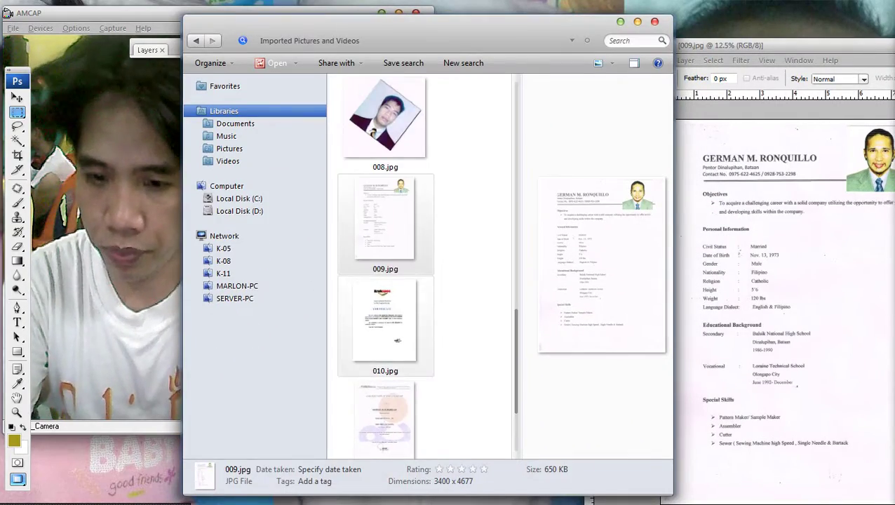
# Open 011.jpg, darken it the same way with Curves, and save it at JPEG quality 12.
pyautogui.scroll(-2, 354, 340)
pyautogui.click(354, 340)
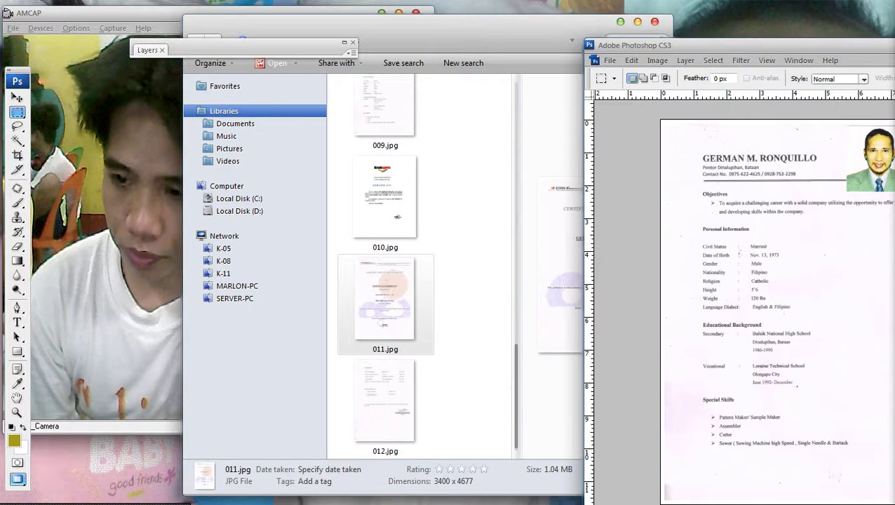
pyautogui.hotkey('ctrl', 'm')
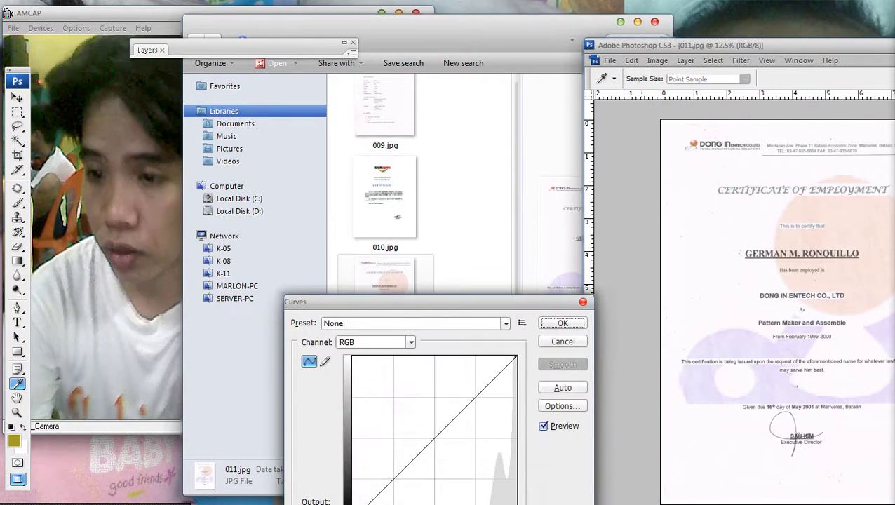
pyautogui.moveTo(436, 435); pyautogui.dragTo(457, 461)
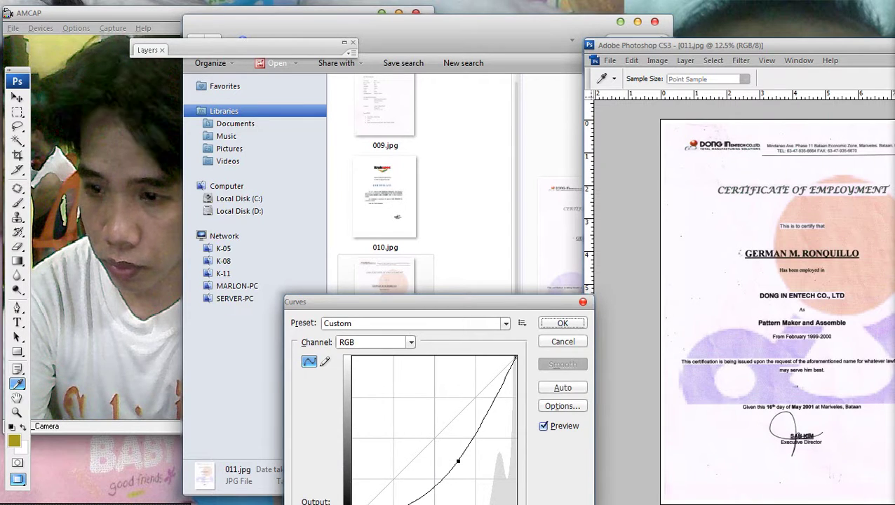
pyautogui.press('Return')
pyautogui.hotkey('ctrl', 's')
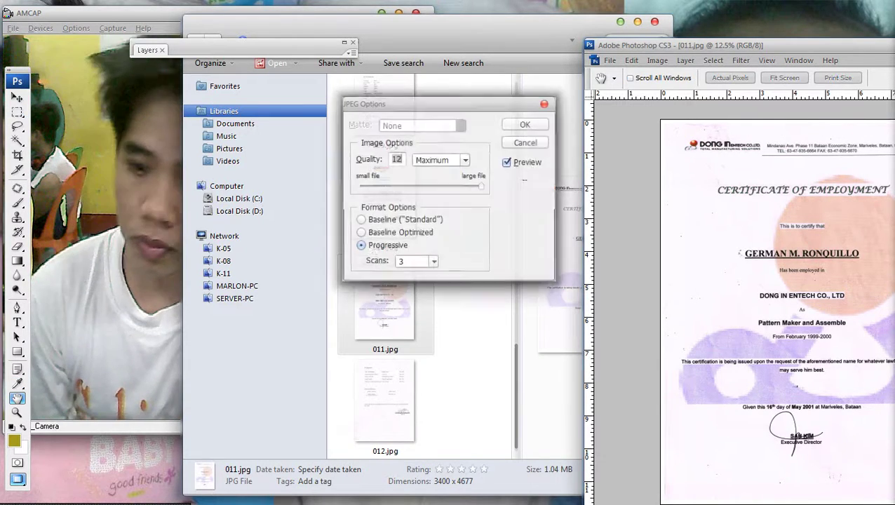
pyautogui.press('Return')
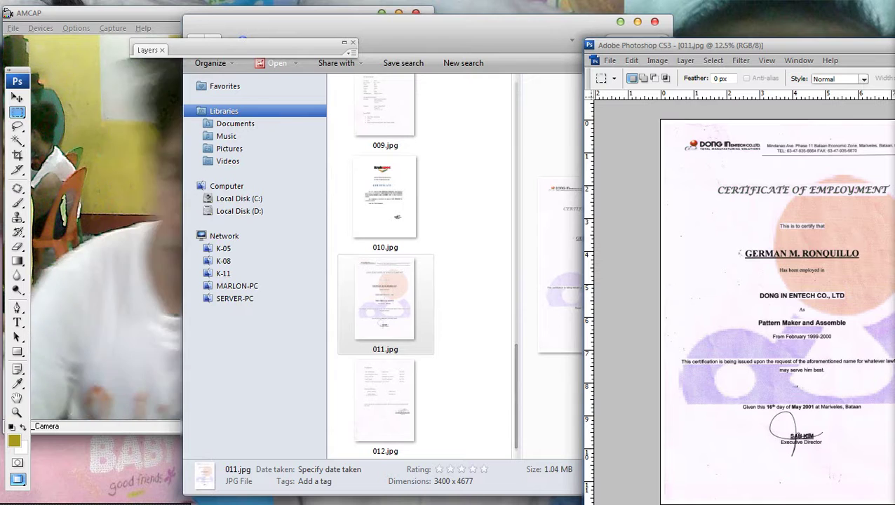
pyautogui.press('Down')
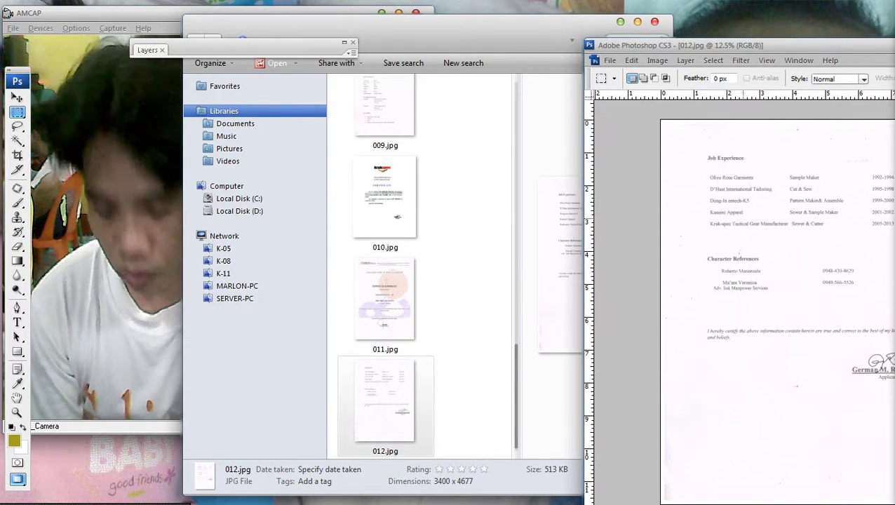
# Darken 012.jpg with a downward Curves adjustment and save the JPEG.
pyautogui.hotkey('ctrl', 'm')
pyautogui.moveTo(450, 415); pyautogui.dragTo(450, 449)
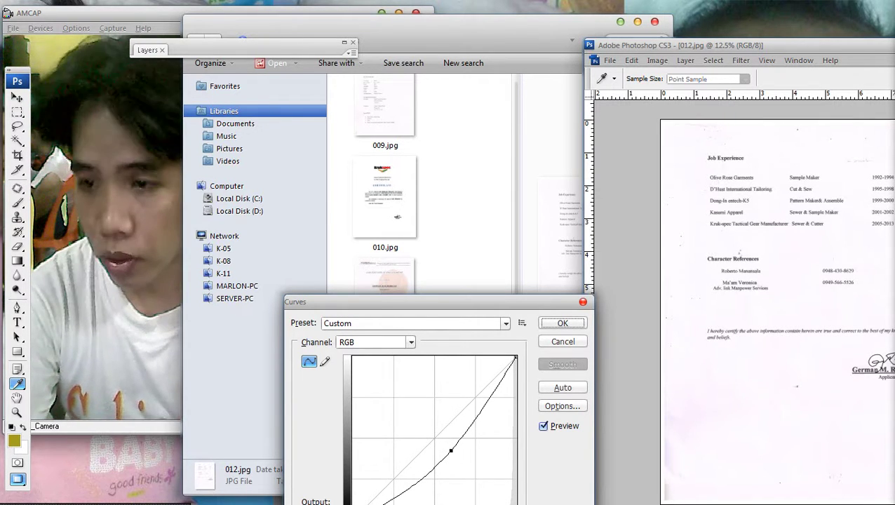
pyautogui.press('Return')
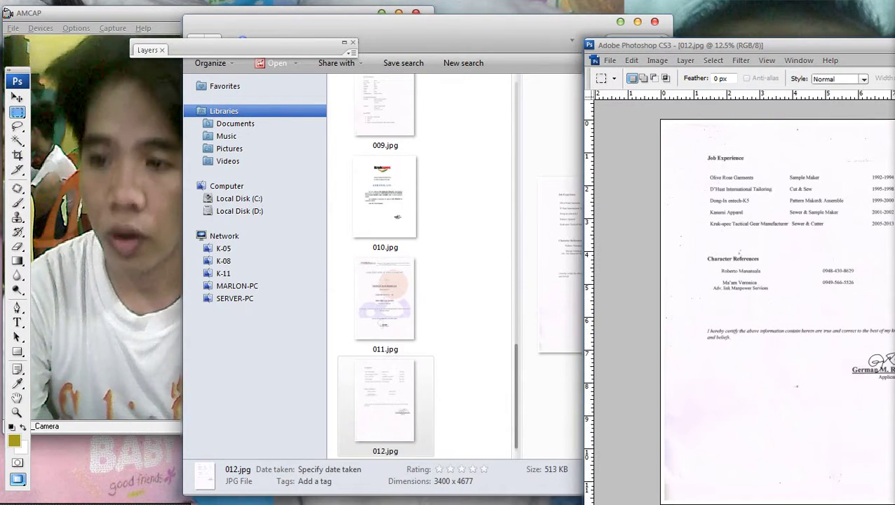
pyautogui.hotkey('ctrl', 's')
pyautogui.press('Return')
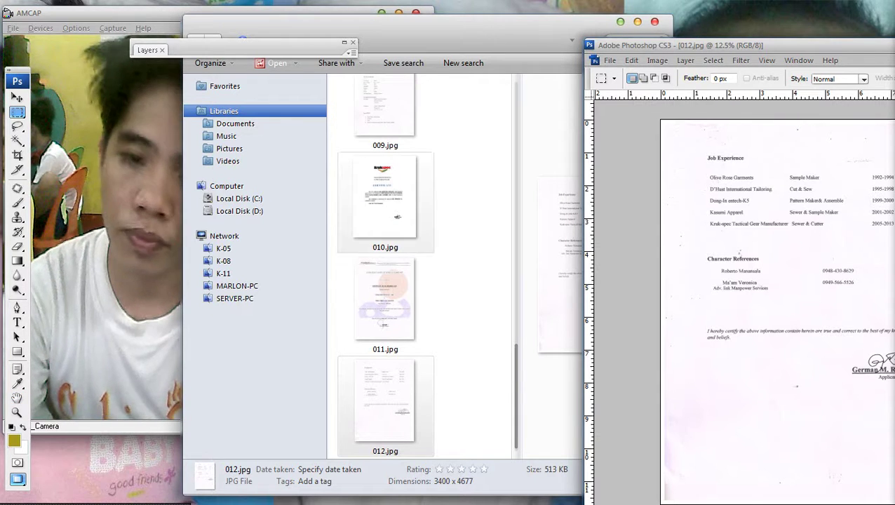
# Close the picture folder window, dock the toolbox beside the image, and raise the Photoshop window.
pyautogui.hotkey('alt', 'Tab')
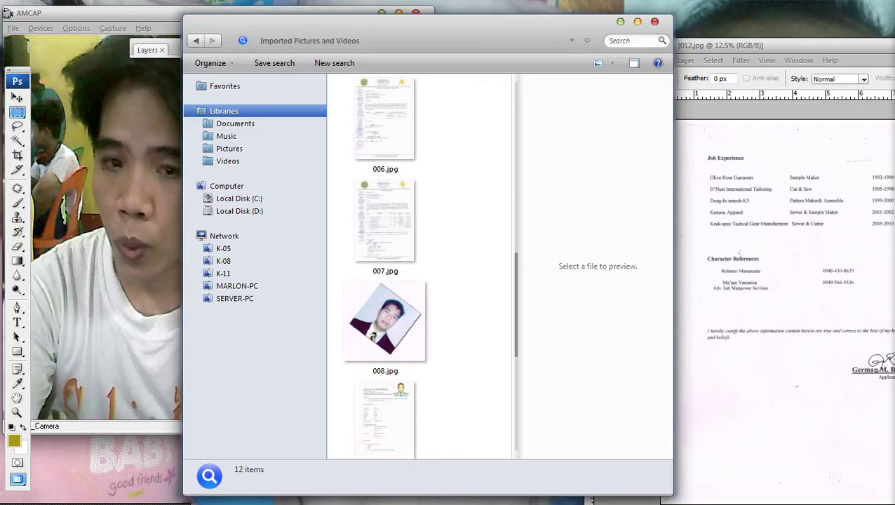
pyautogui.hotkey('alt', 'F4')
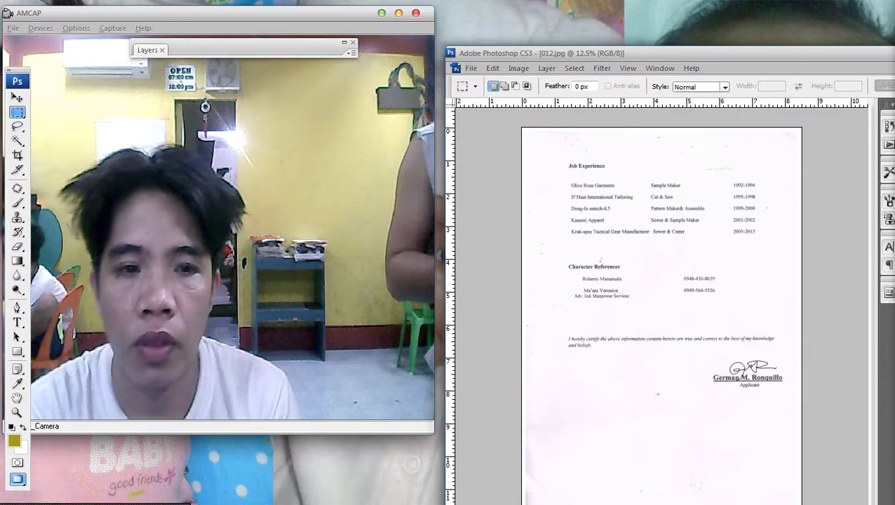
pyautogui.moveTo(18, 71); pyautogui.dragTo(474, 104)
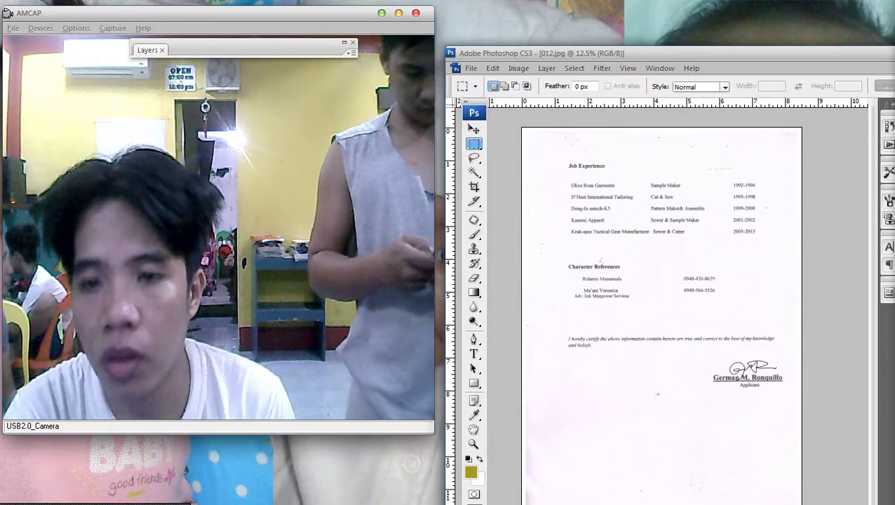
pyautogui.moveTo(631, 52); pyautogui.dragTo(624, 8)
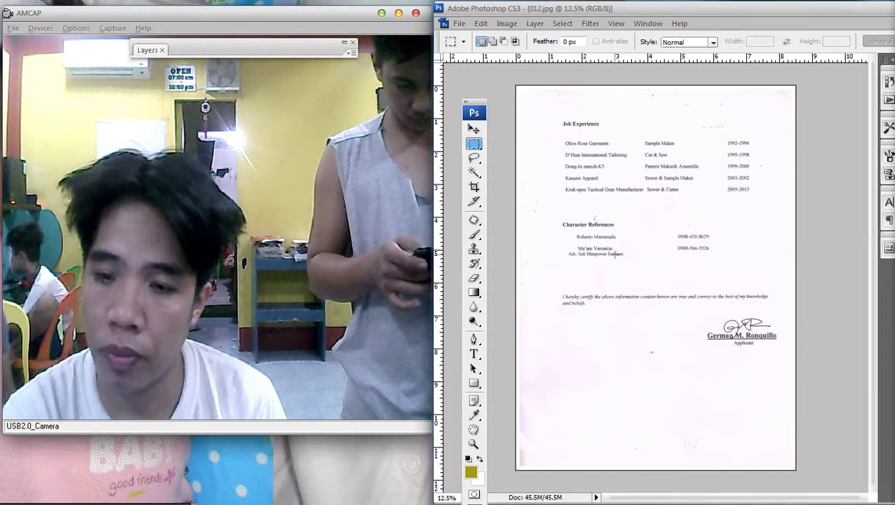
# Open a Computer window with Windows+E showing Local Disk C:, Local Disk D: and the DVD drive.
pyautogui.press('super+e')
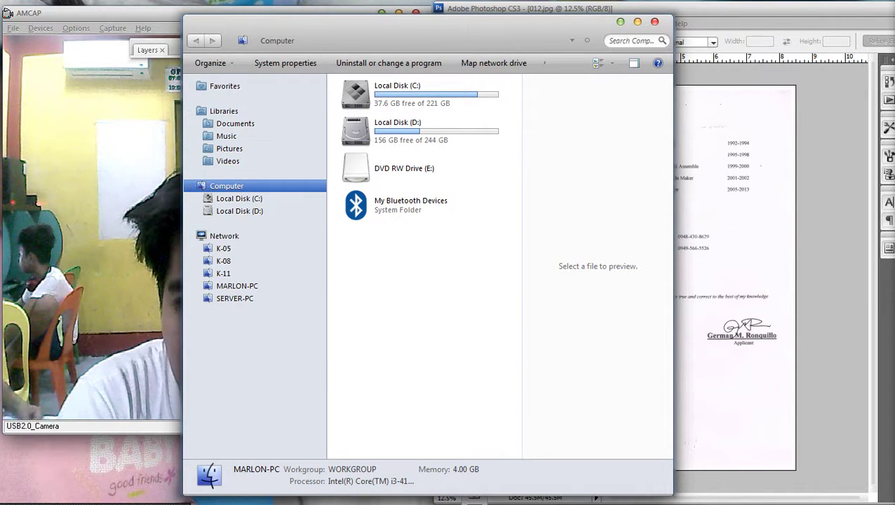
# Rearrange the Explorer windows and open the Pictures library.
pyautogui.click(620, 21)
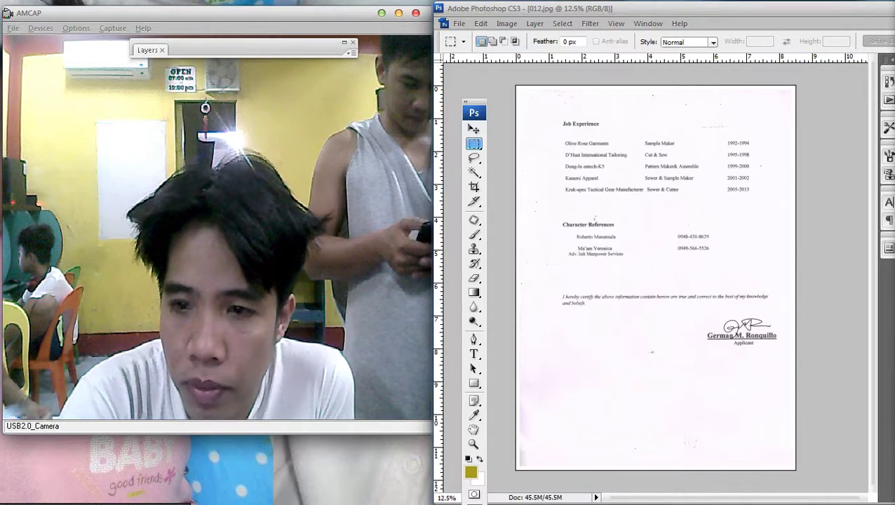
pyautogui.hotkey('alt', 'Tab')
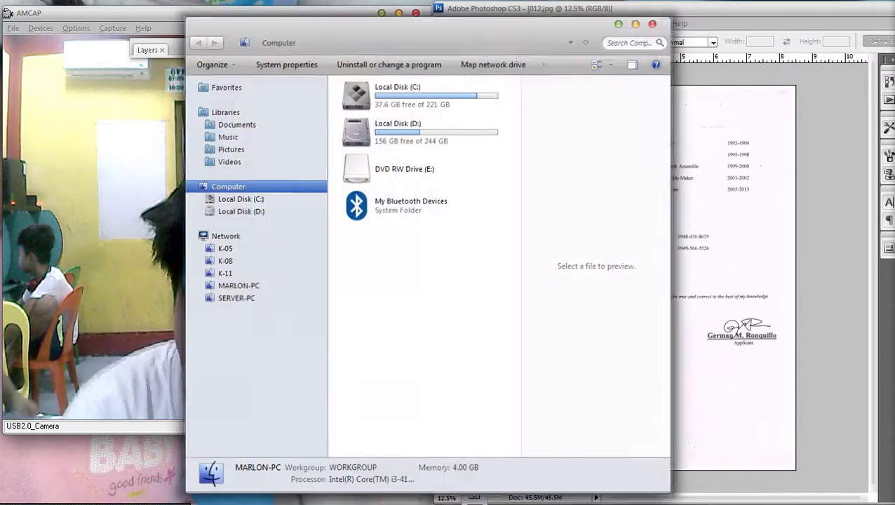
pyautogui.moveTo(421, 21); pyautogui.dragTo(797, 38)
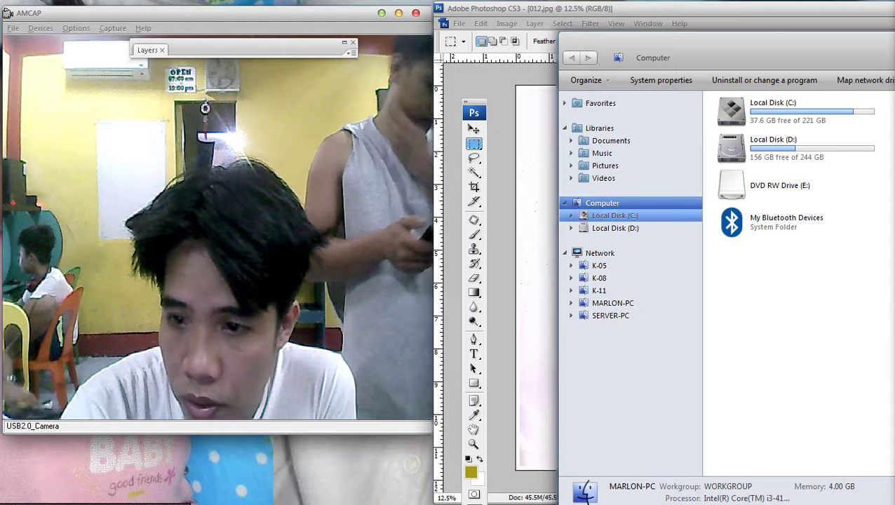
pyautogui.click(604, 165)
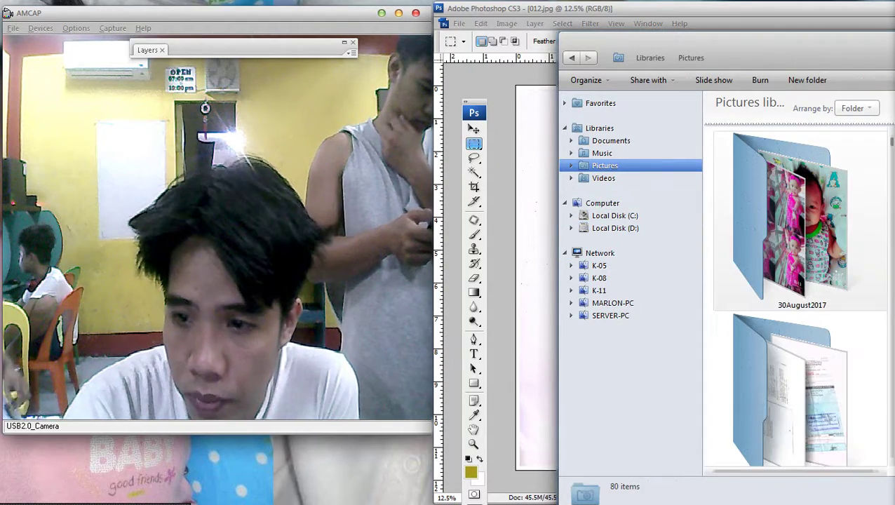
pyautogui.moveTo(701, 35); pyautogui.dragTo(538, 34)
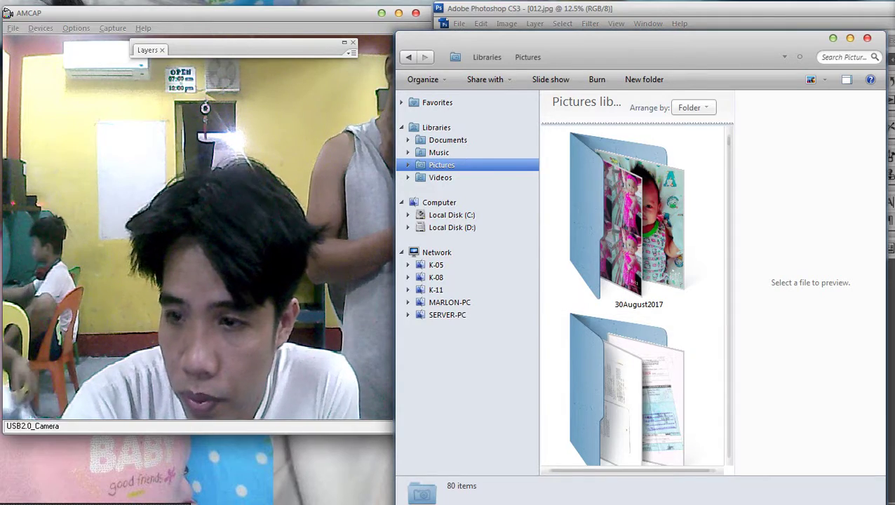
# Allow all incoming files from the phone's Bluetooth connection request.
pyautogui.scroll(-3, 631, 294)
pyautogui.scroll(-2, 631, 294)
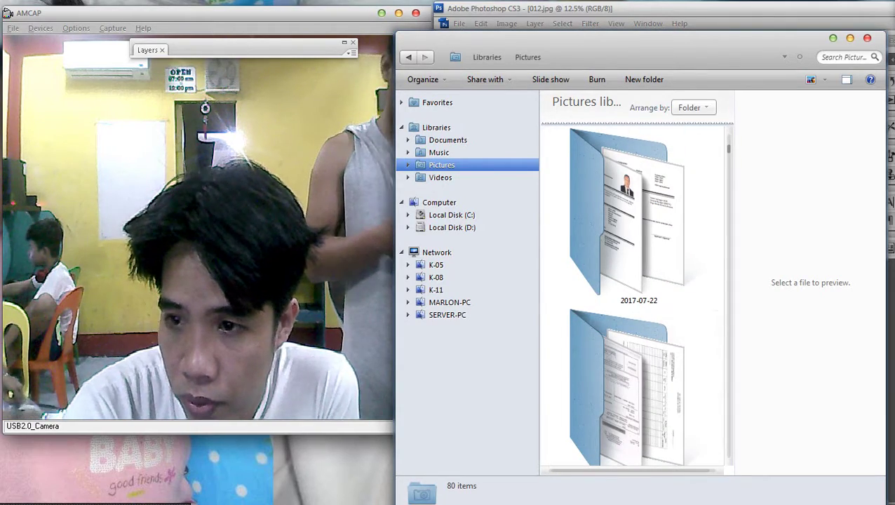
pyautogui.scroll(-10, 631, 295)
pyautogui.scroll(1, 631, 294)
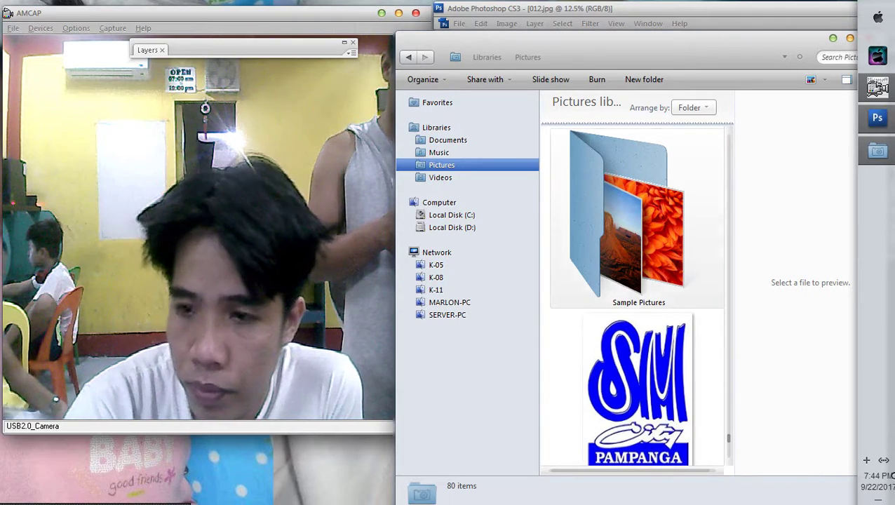
pyautogui.scroll(5, 631, 294)
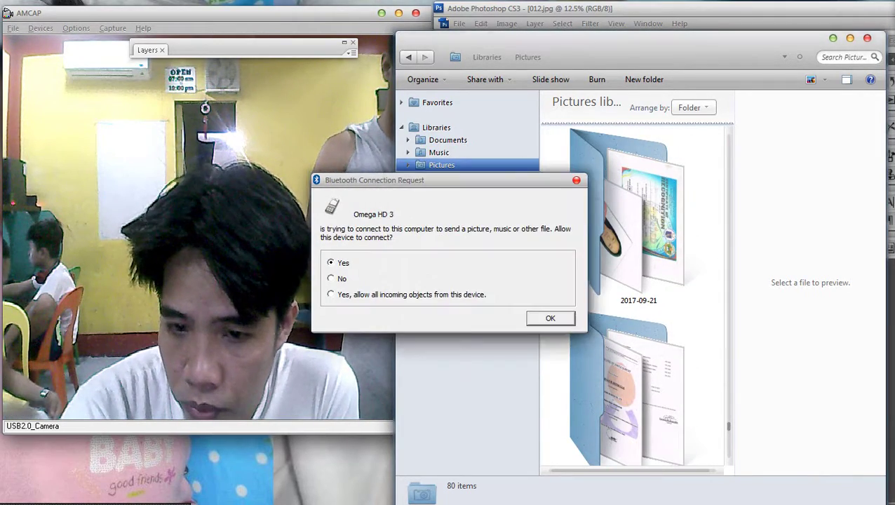
pyautogui.click(331, 294)
pyautogui.click(550, 318)
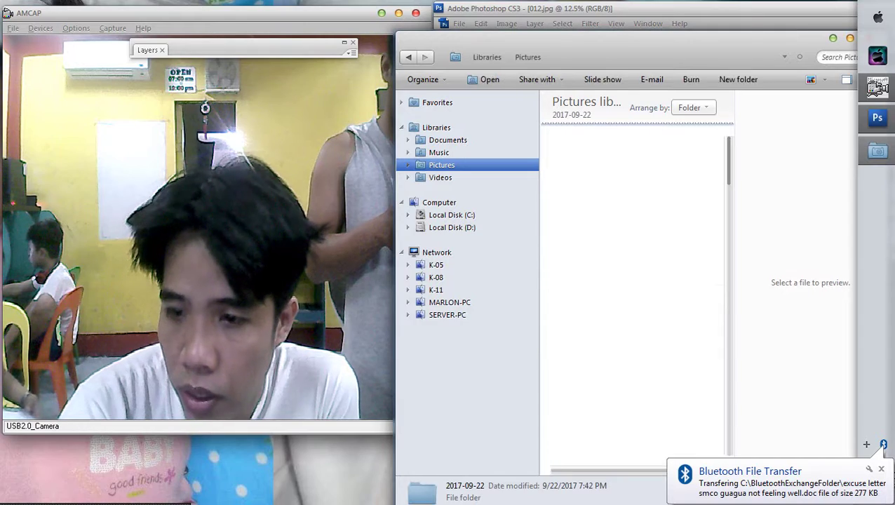
# Select the 2017-09-22 scans, including 012.jpg and 011.jpg, and bring up their context menu.
pyautogui.scroll(-10, 708, 273)
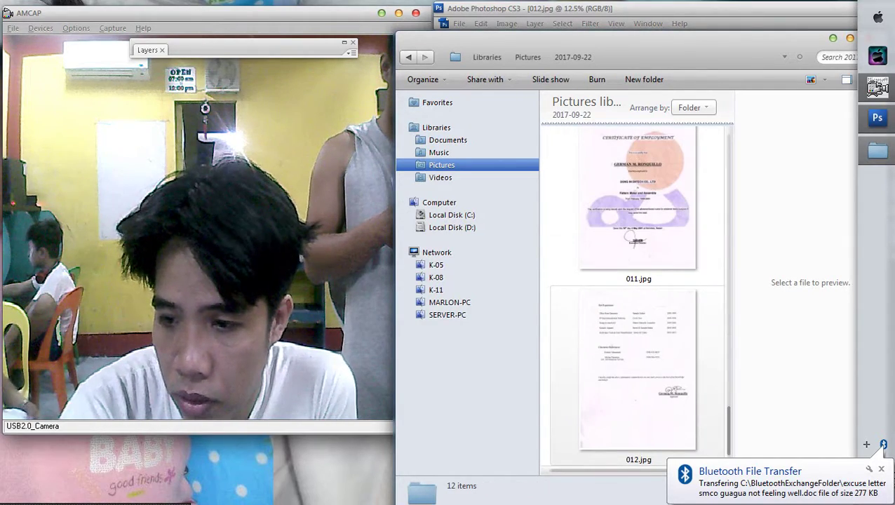
pyautogui.click(636, 368)
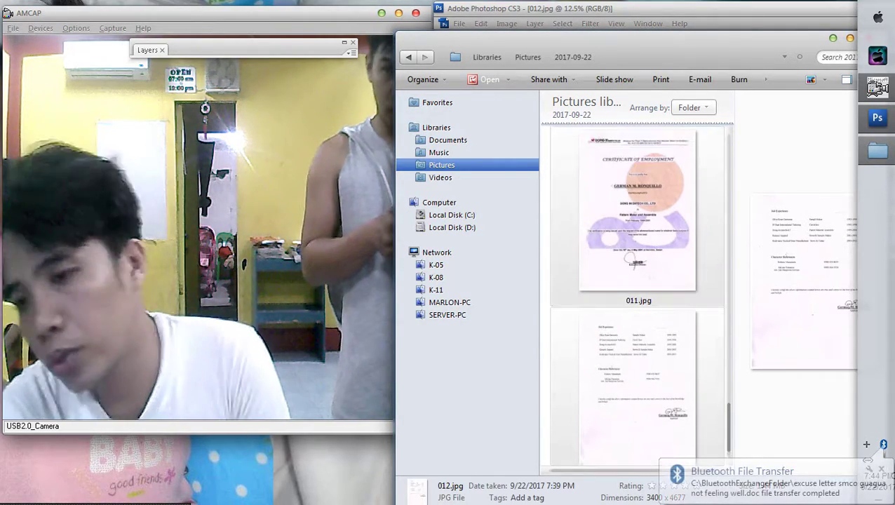
pyautogui.keyDown('ctrl'); pyautogui.click(637, 210); pyautogui.keyUp('ctrl')
pyautogui.scroll(3, 635, 231)
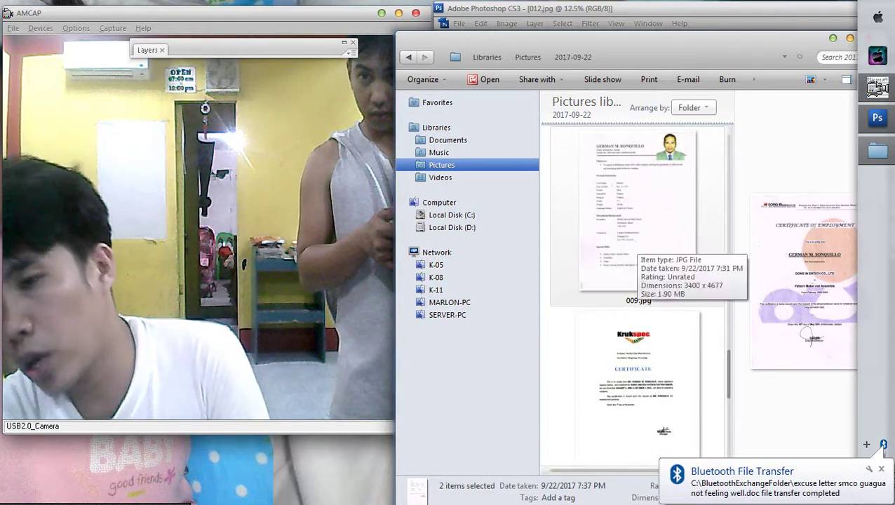
pyautogui.rightClick(649, 240)
# Print the selected scans on the EPSON T60 Series with more copies of each picture.
pyautogui.click(659, 241)
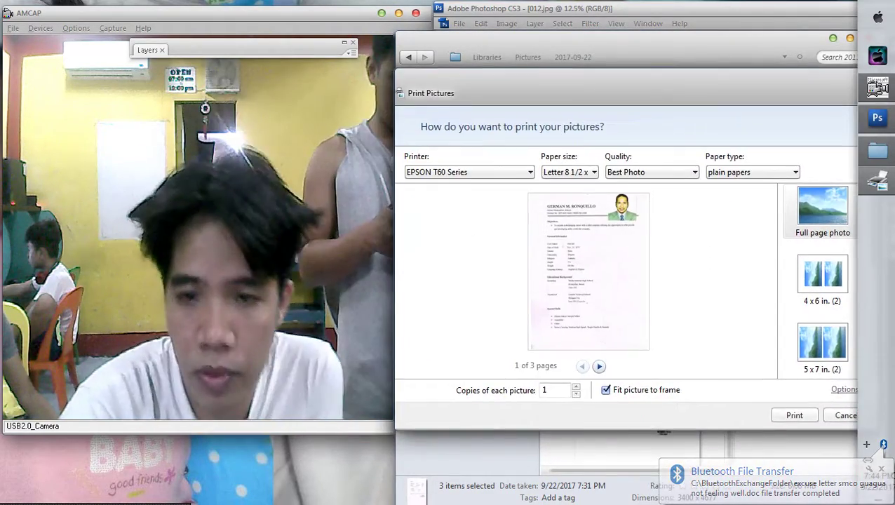
pyautogui.press('Escape')
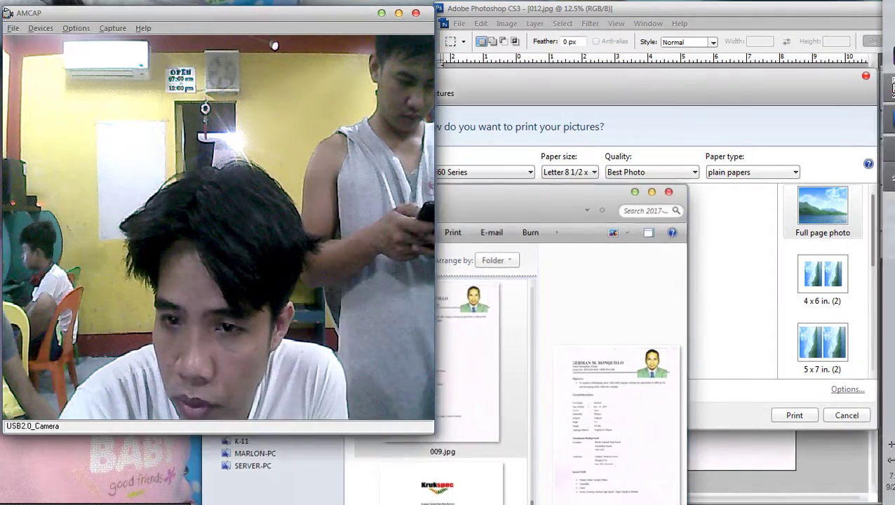
pyautogui.click(845, 389)
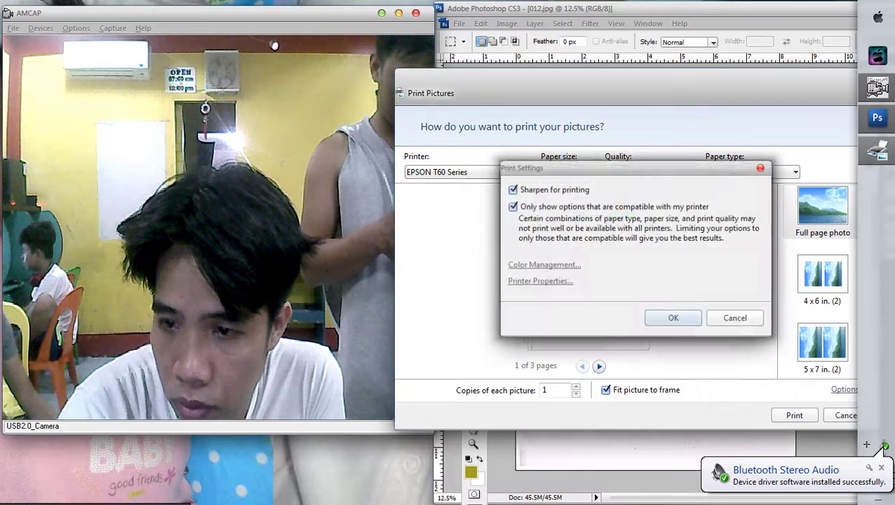
pyautogui.press('Tab')
pyautogui.press('Return')
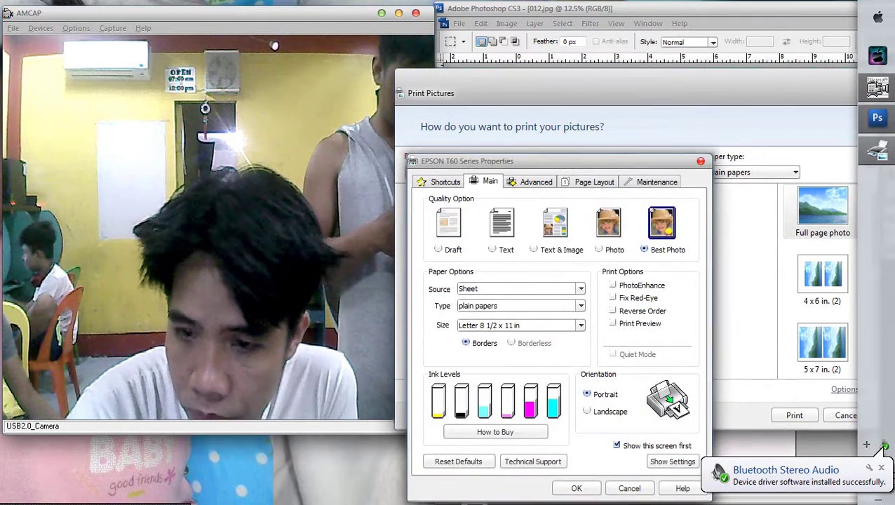
pyautogui.press('Return')
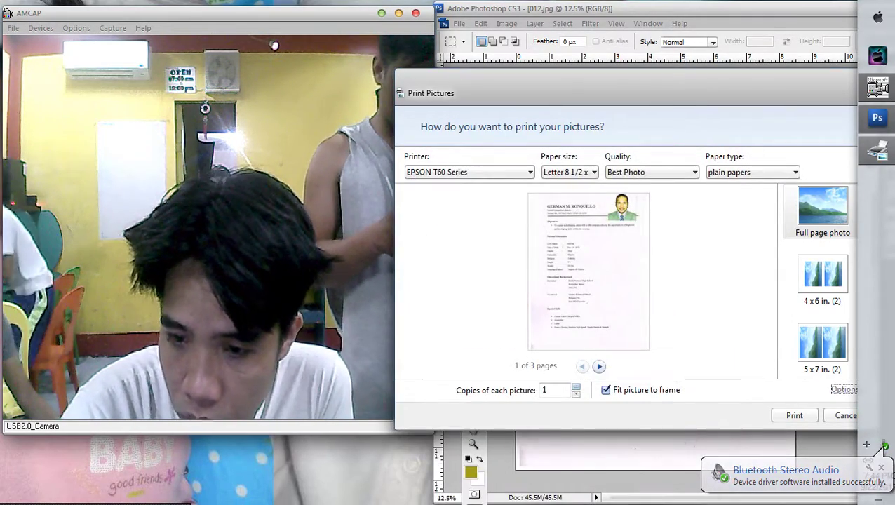
pyautogui.click(576, 386)
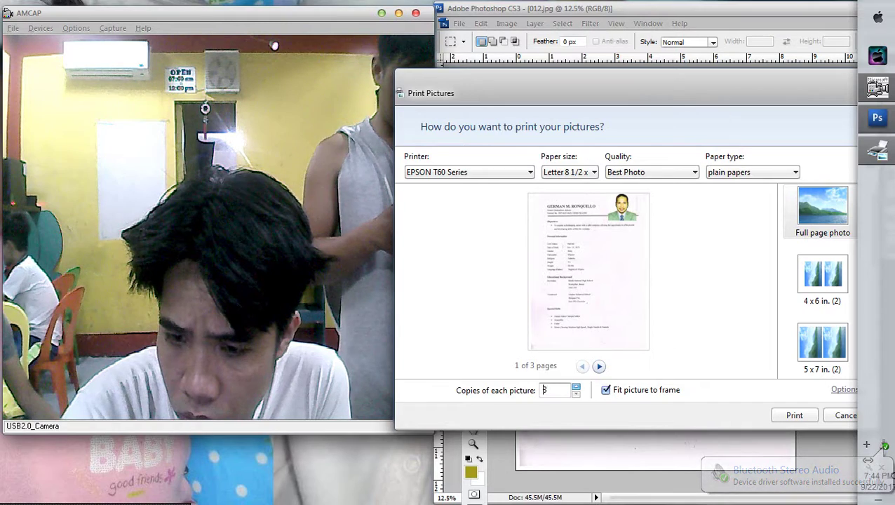
pyautogui.press('Return')
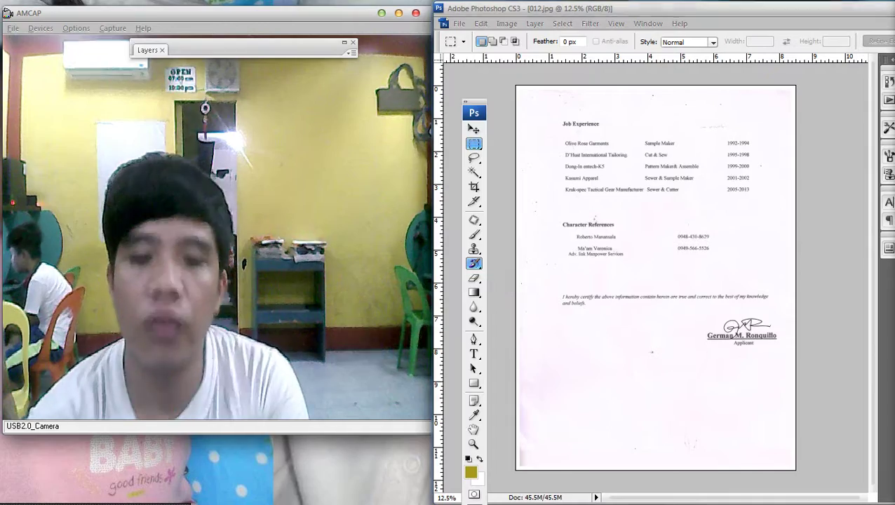
# After printing finishes, open the Computer window with Win+E.
pyautogui.press('super+e')
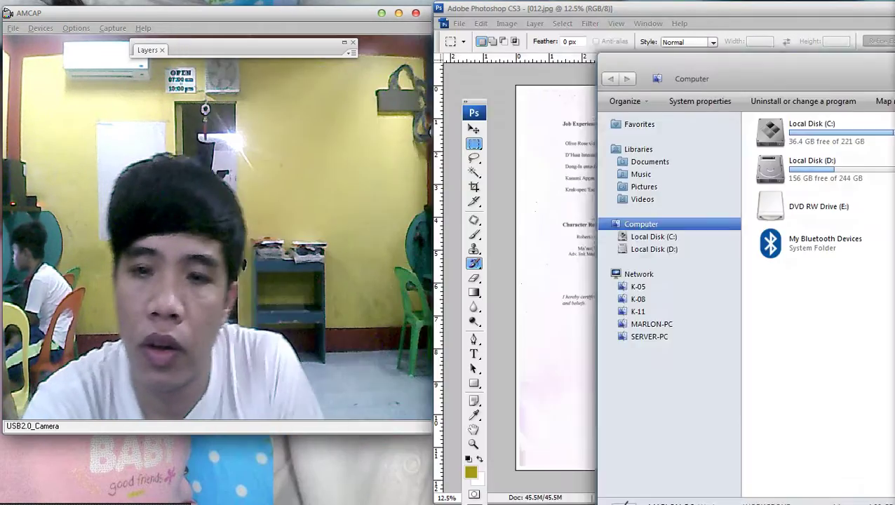
# Browse Local Disk (C:) to BluetoothExchangeFolder and select excuse letter smco guagua(2).doc.
pyautogui.moveTo(702, 69); pyautogui.dragTo(512, 23)
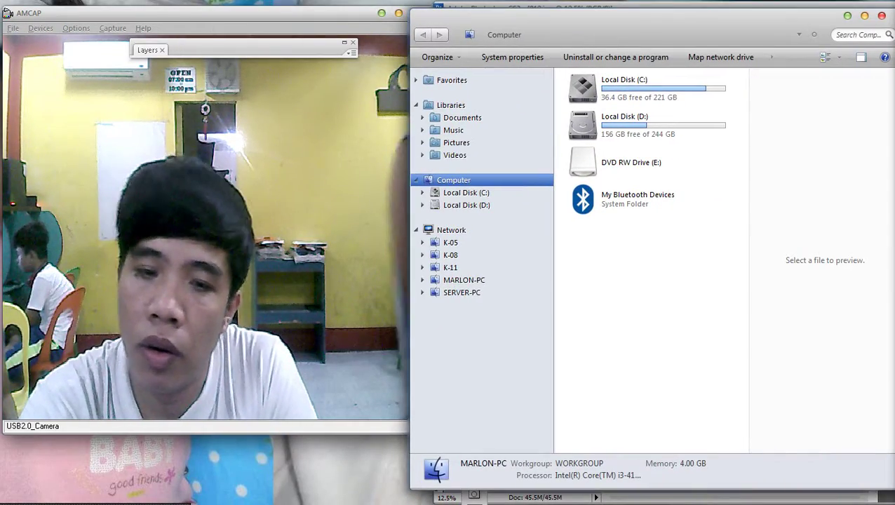
pyautogui.doubleClick(631, 90)
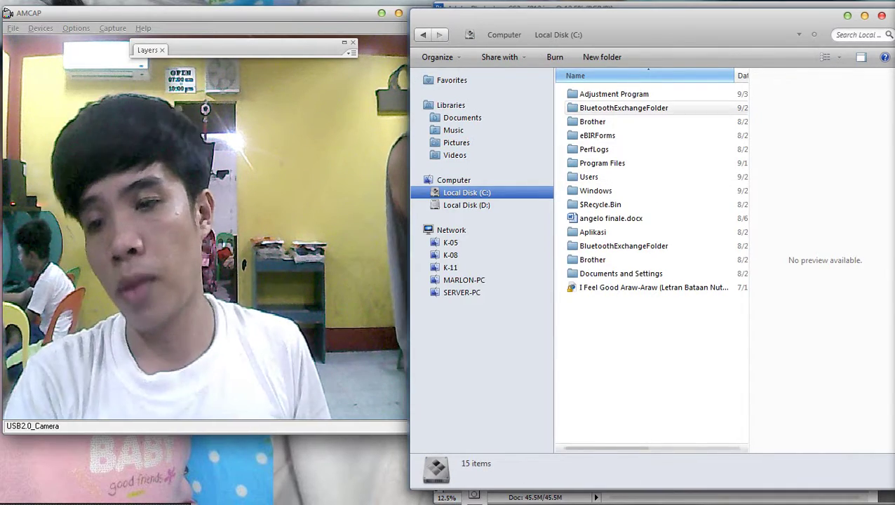
pyautogui.doubleClick(624, 108)
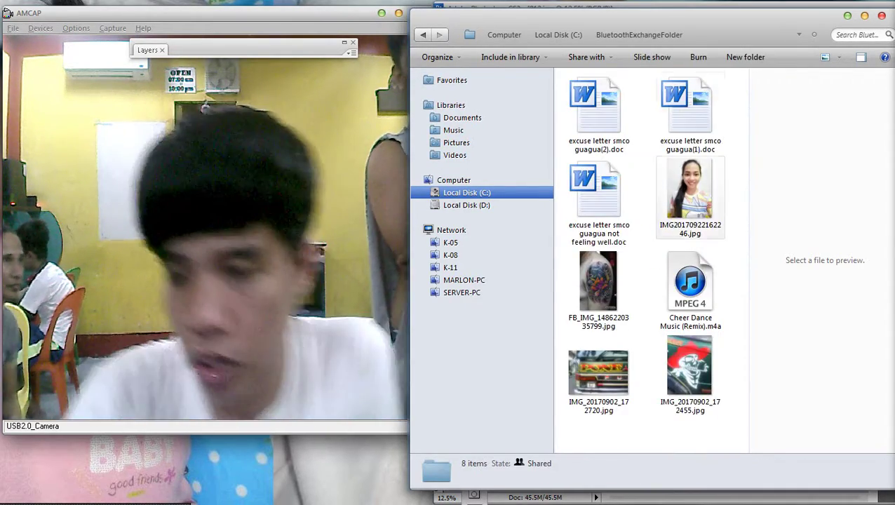
pyautogui.click(690, 200)
pyautogui.click(600, 130)
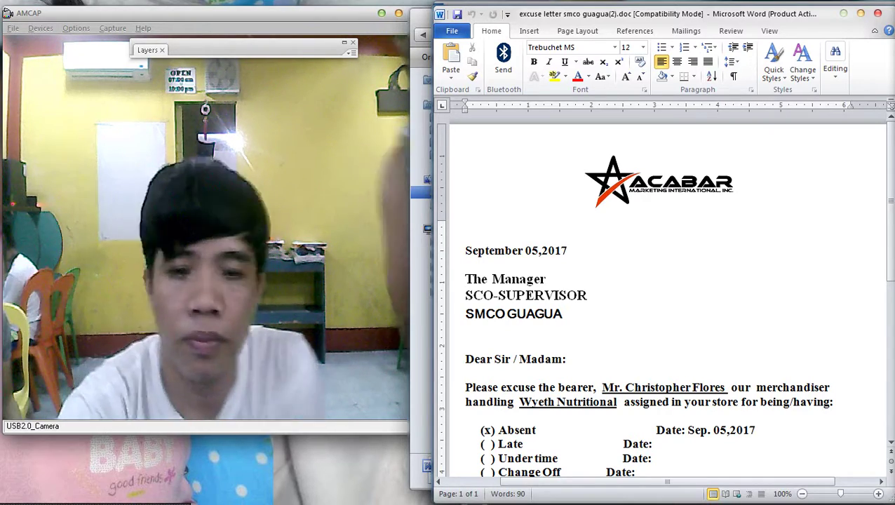
# Shift the Change Off line's Date: label right by a tab stop.
pyautogui.scroll(-3, 663, 295)
pyautogui.scroll(-1, 663, 295)
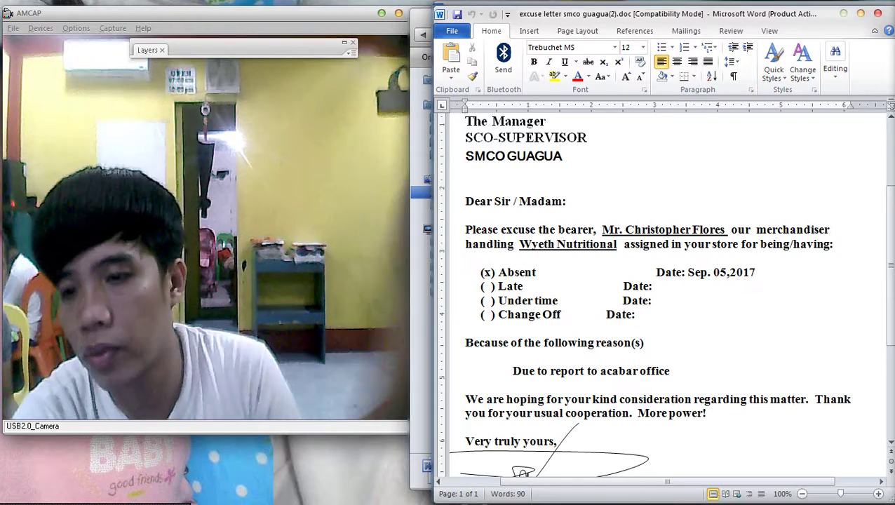
pyautogui.click(602, 314)
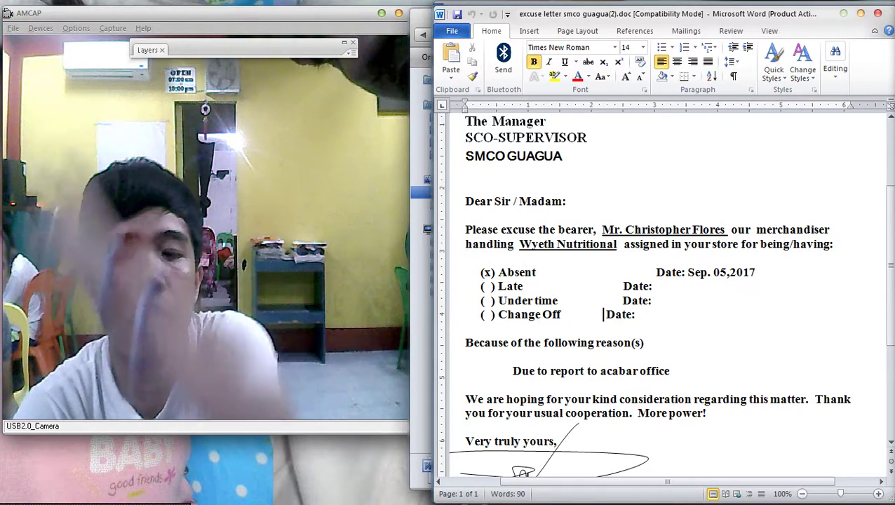
pyautogui.write('`')
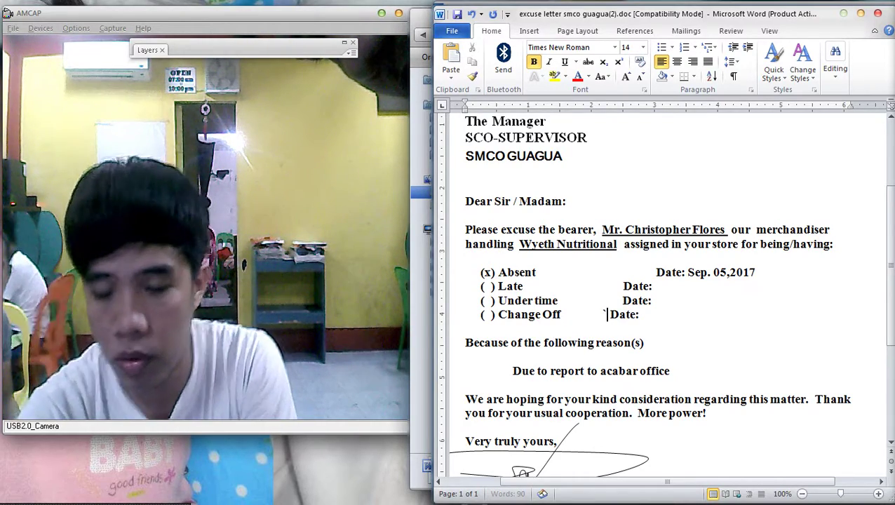
pyautogui.press('BackSpace')
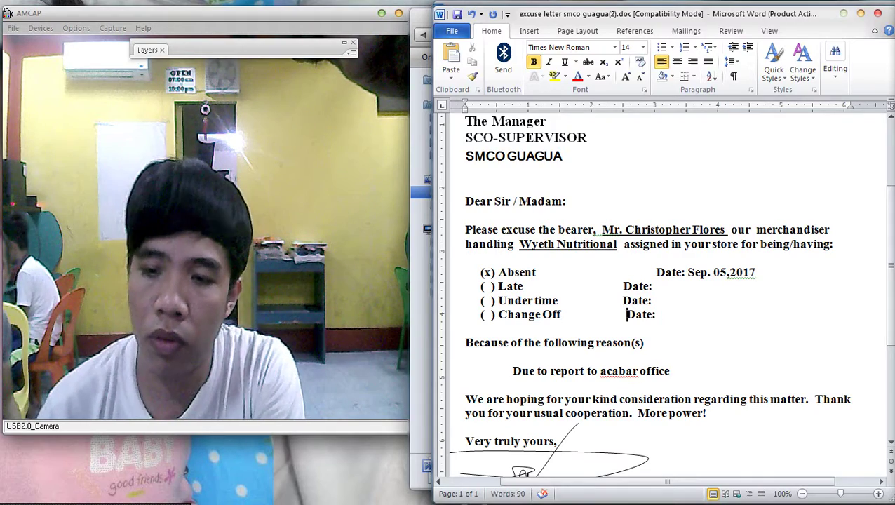
pyautogui.press('BackSpace')
pyautogui.scroll(-8, 659, 294)
pyautogui.scroll(8, 660, 295)
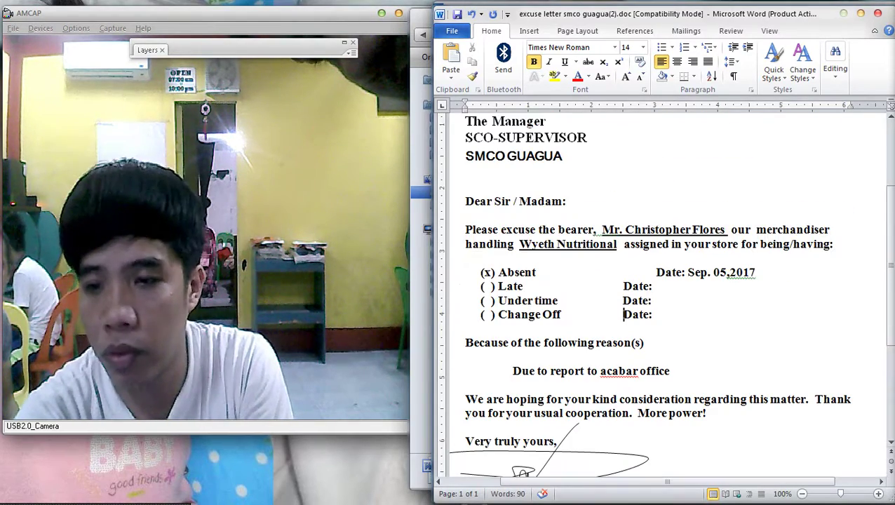
pyautogui.press('Tab')
pyautogui.press('Tab')
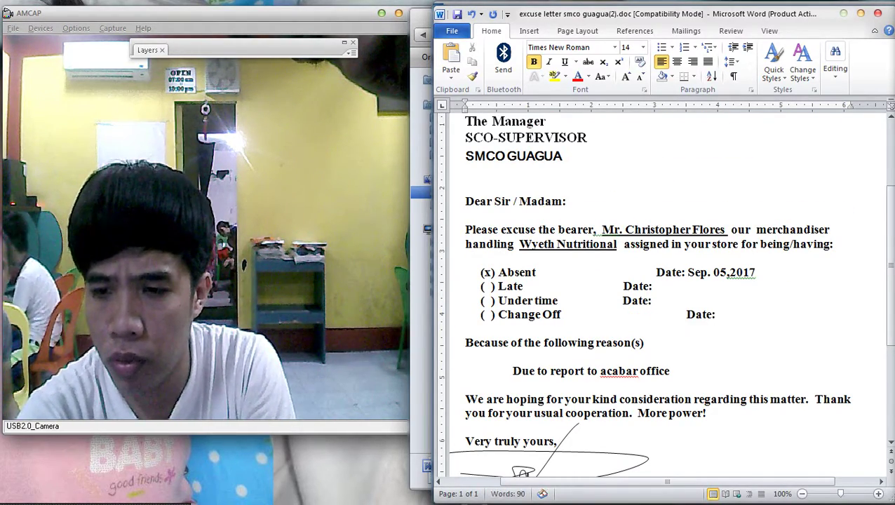
pyautogui.press('BackSpace')
# Tab the Late and Under time Date: labels right, then open the print settings.
pyautogui.press('Tab')
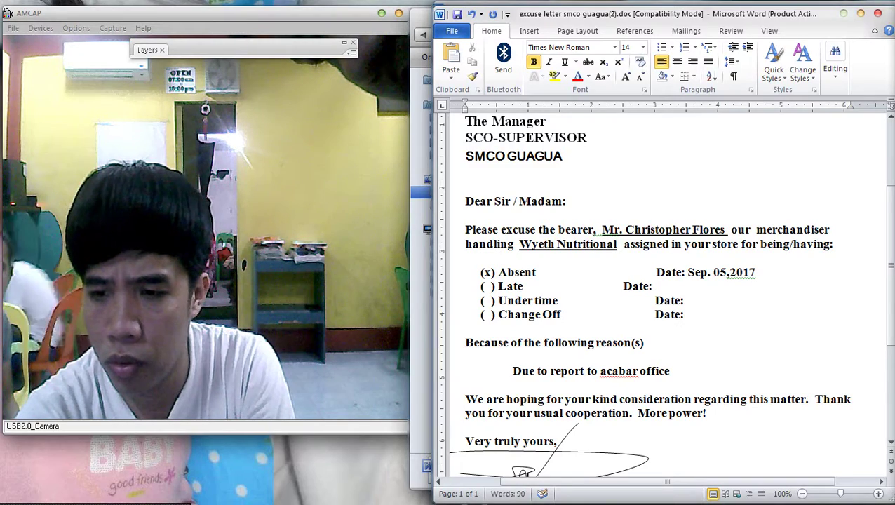
pyautogui.click(624, 287)
pyautogui.press('Tab')
pyautogui.scroll(-4, 659, 281)
pyautogui.scroll(-1, 659, 281)
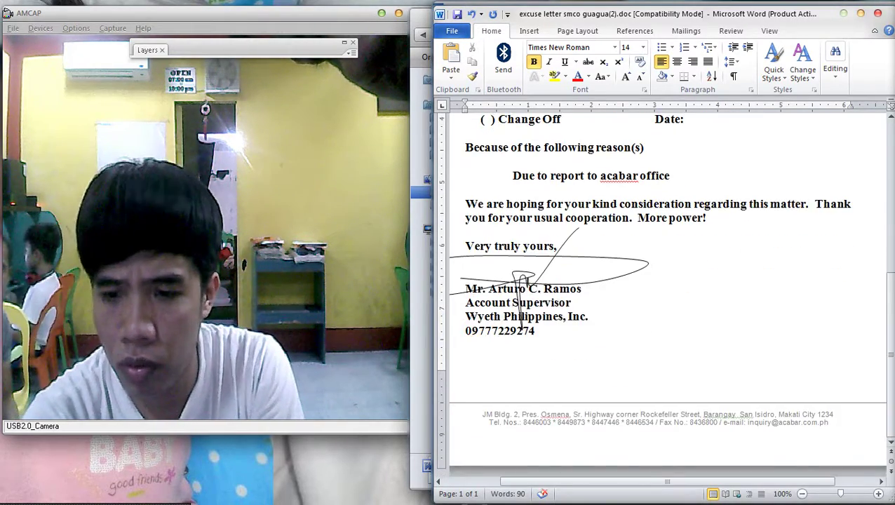
pyautogui.keyDown('ctrl'); pyautogui.scroll(-8, 659, 280); pyautogui.keyUp('ctrl')
pyautogui.keyDown('ctrl'); pyautogui.scroll(1, 531, 219); pyautogui.keyUp('ctrl')
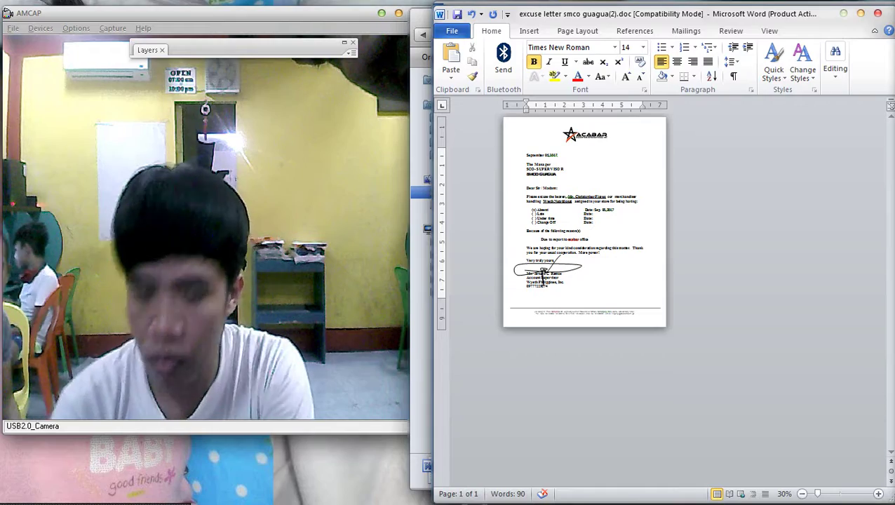
pyautogui.hotkey('ctrl', 'p')
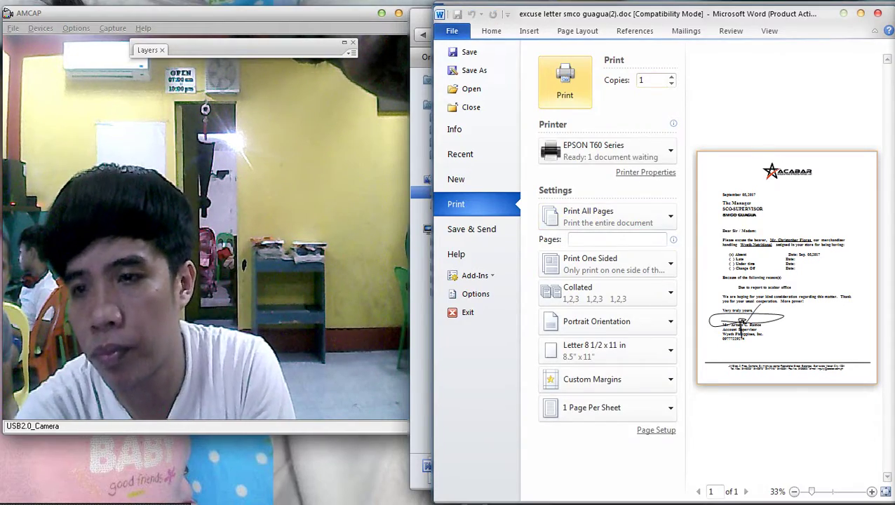
# Confirm the EPSON T60 printer properties and print the excuse letter.
pyautogui.click(564, 80)
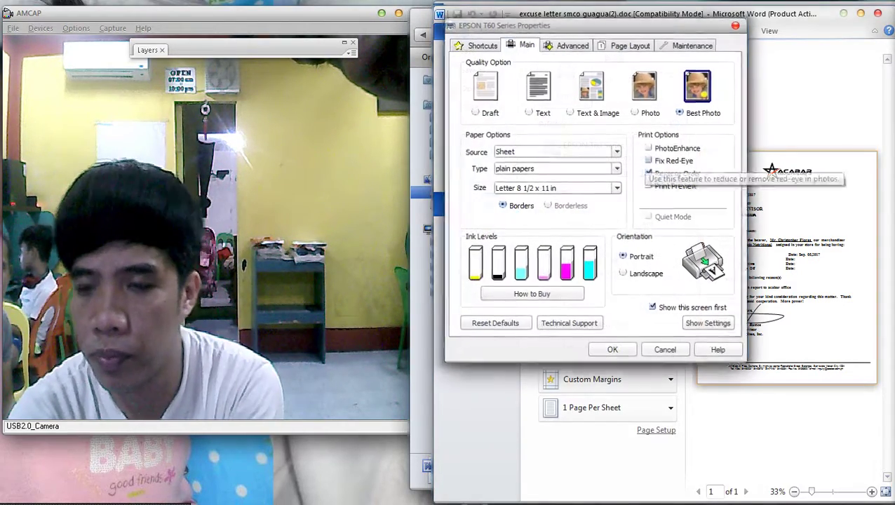
pyautogui.press('Return')
pyautogui.click(561, 80)
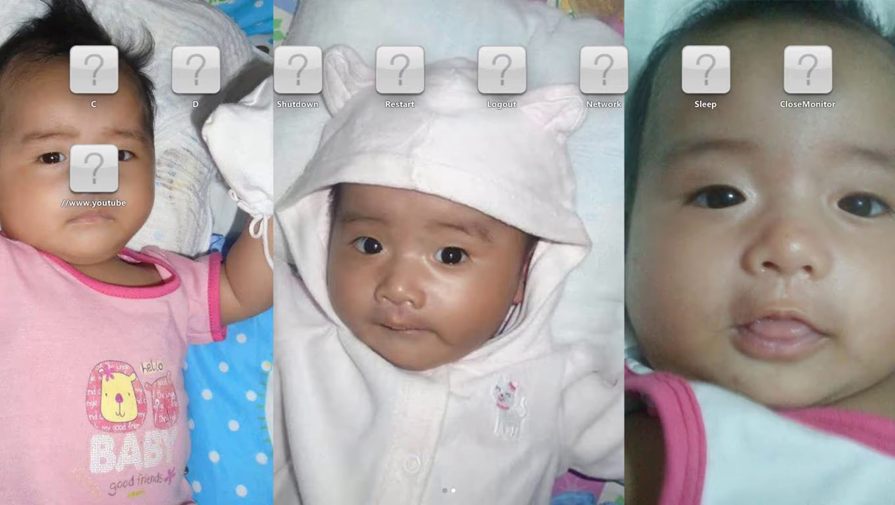
pyautogui.press('Escape')
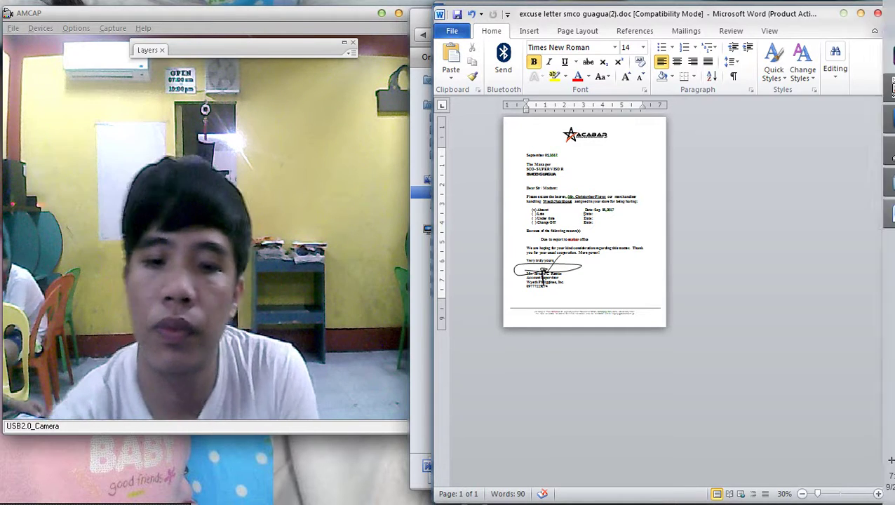
# Open excuse letter smco guagua(1).doc from BluetoothExchangeFolder.
pyautogui.click(877, 89)
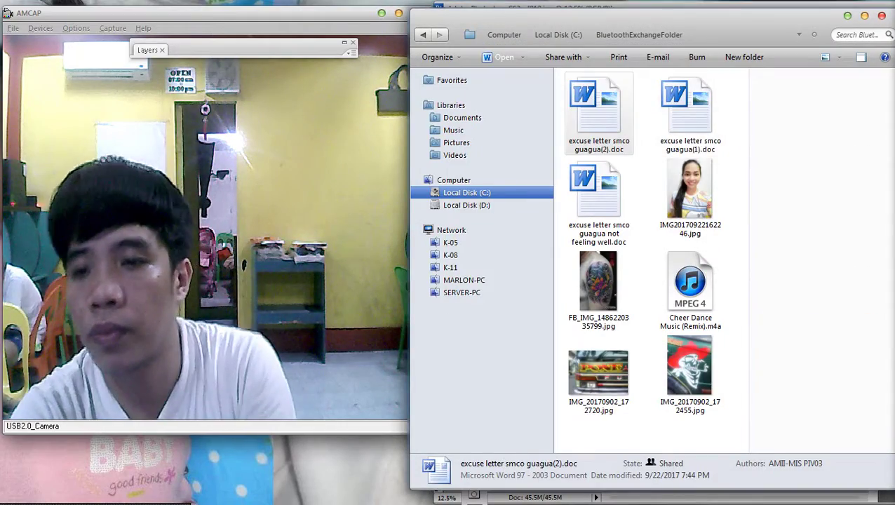
pyautogui.click(691, 112)
pyautogui.press('Return')
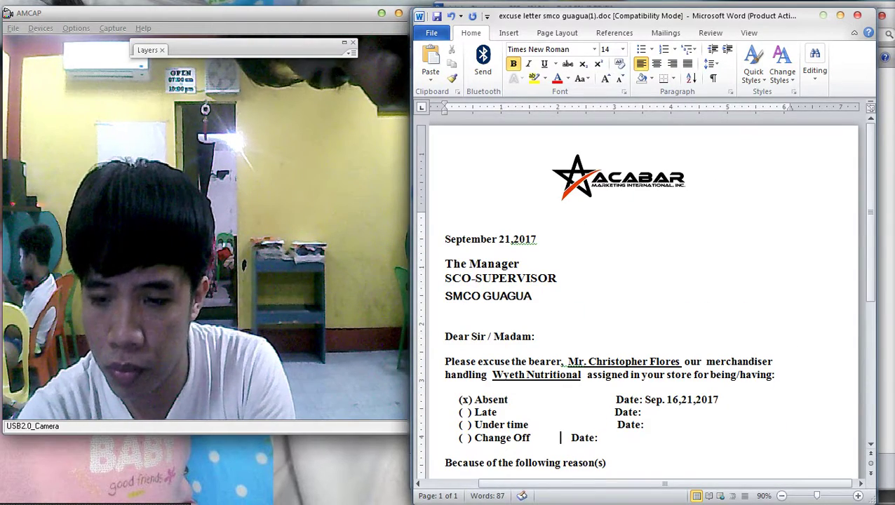
# Remove the extra spaces before the Under time and Absent Date: labels.
pyautogui.press('Up')
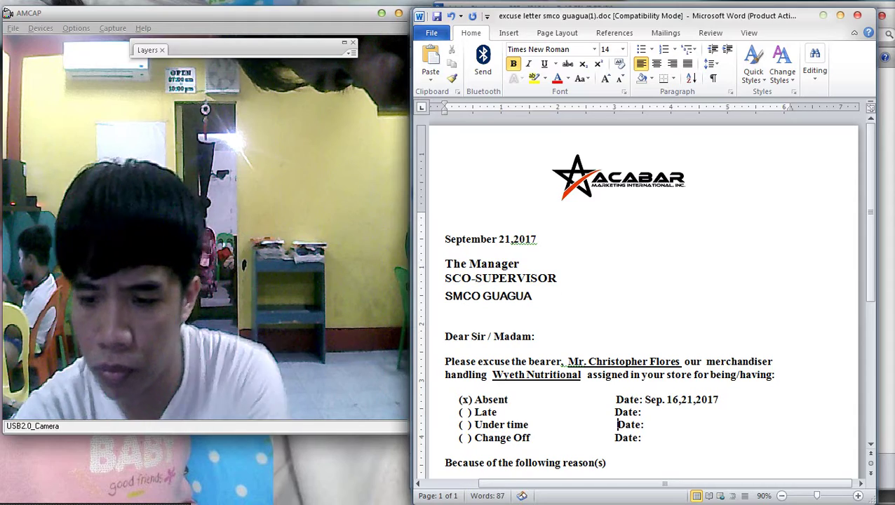
pyautogui.press('Delete')
pyautogui.press('Up')
pyautogui.press('Up')
pyautogui.press('BackSpace')
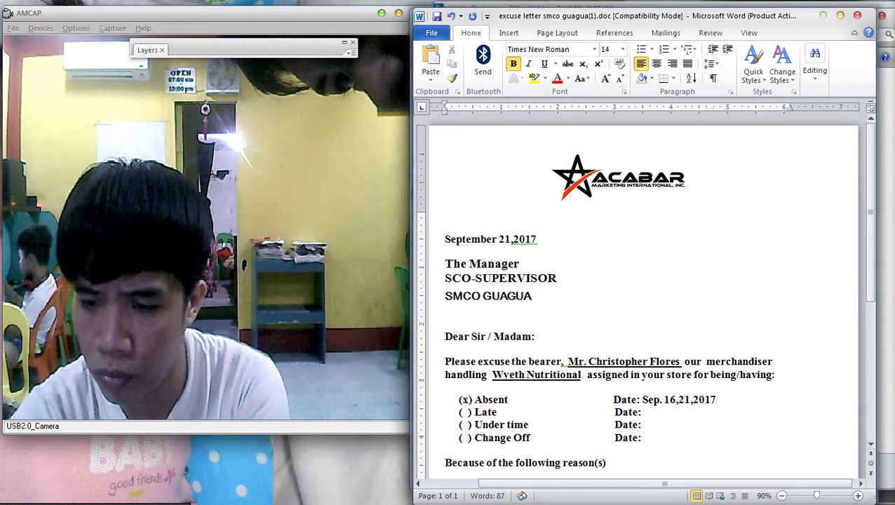
# Check the EPSON printer properties in print settings, then close the letter with Alt+F4.
pyautogui.hotkey('ctrl', 'p')
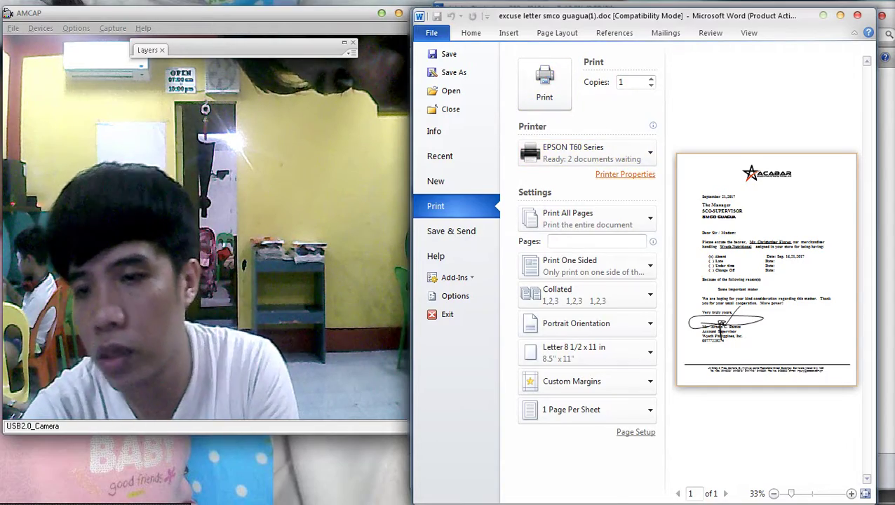
pyautogui.click(625, 174)
pyautogui.press('Return')
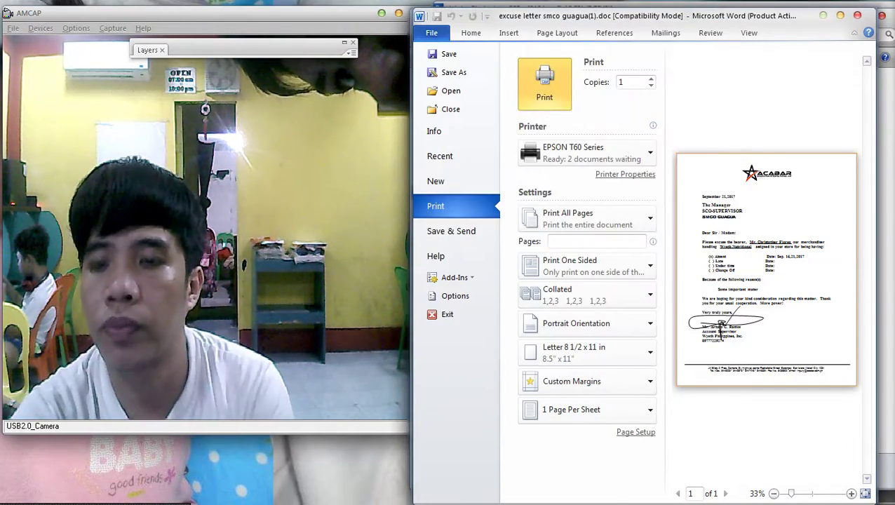
pyautogui.press('Return')
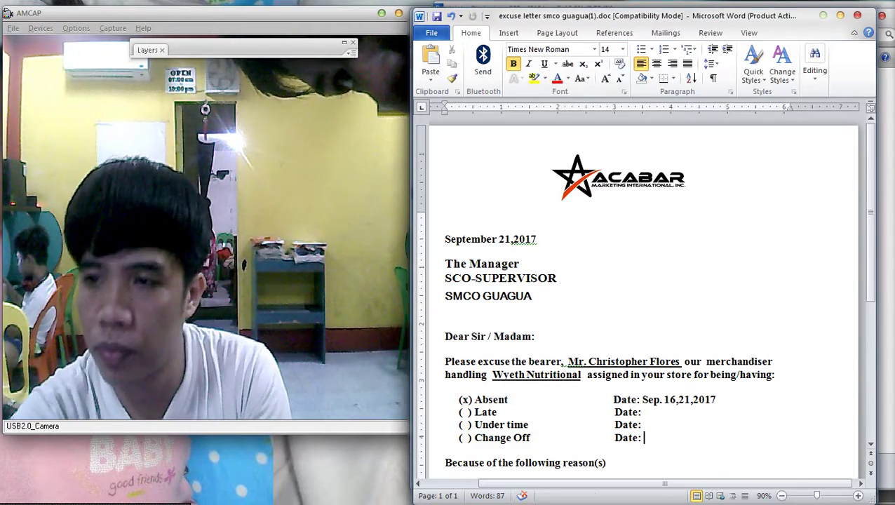
pyautogui.hotkey('alt', 'F4')
# Close the guagua(1) letter and open the not feeling well letter on the right half.
pyautogui.press('Return')
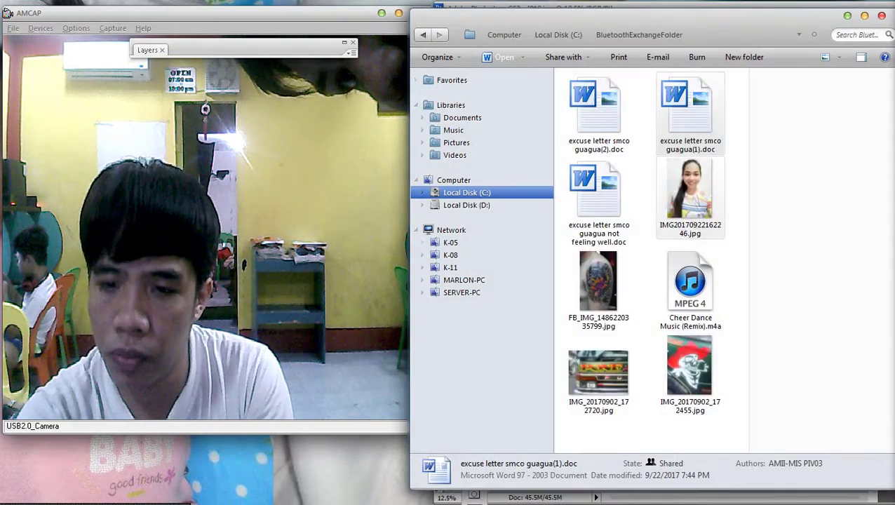
pyautogui.press('Return')
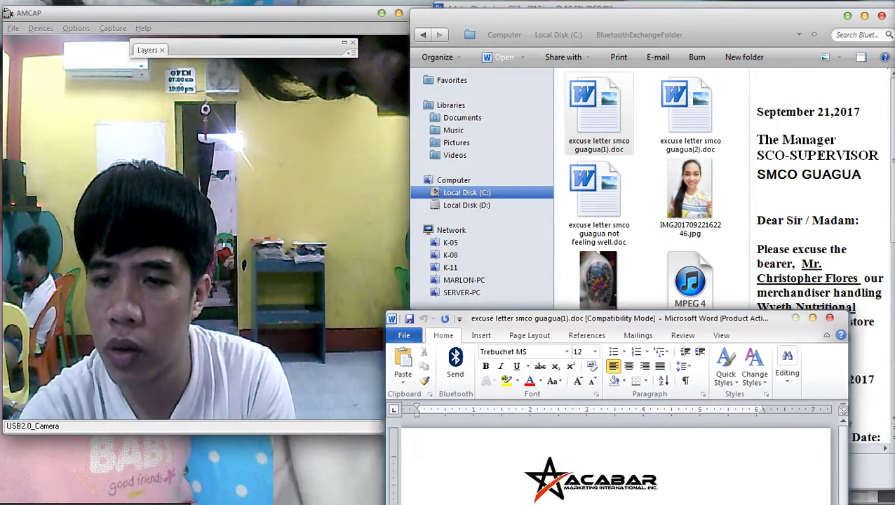
pyautogui.hotkey('alt', 'F4')
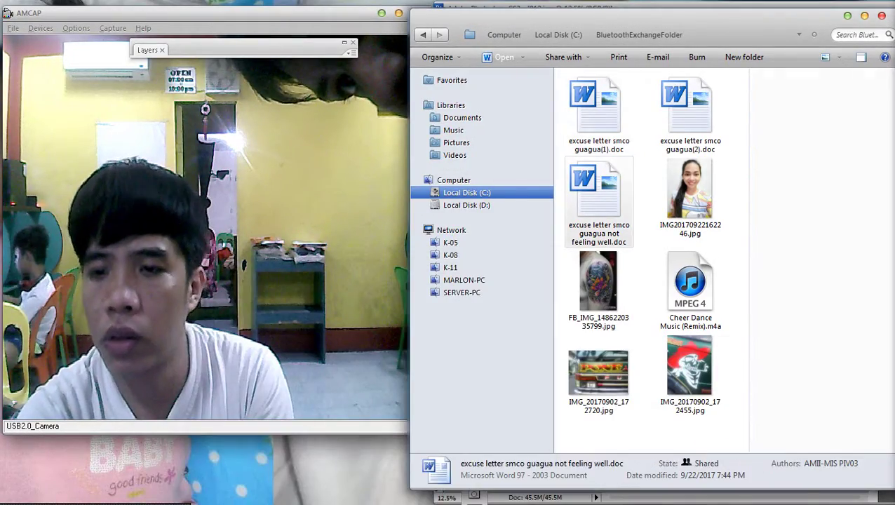
pyautogui.press('Return')
pyautogui.press('super+Right')
pyautogui.press('super+Right')
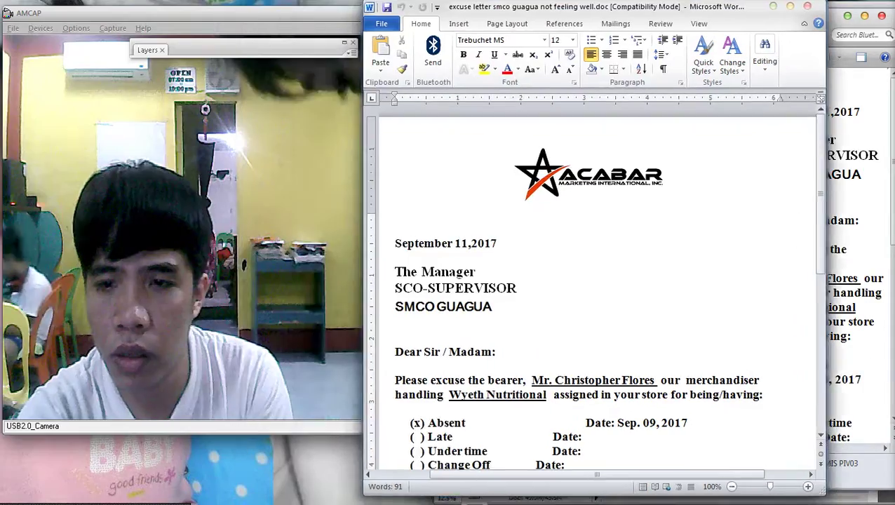
# Tab the Late, Under time and Change Off Date: labels into alignment.
pyautogui.scroll(-5, 645, 295)
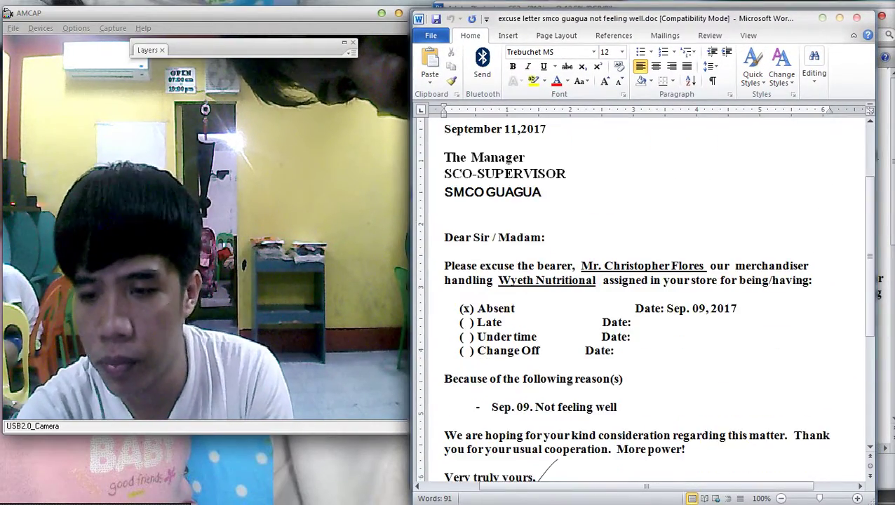
pyautogui.click(602, 228)
pyautogui.press('Tab')
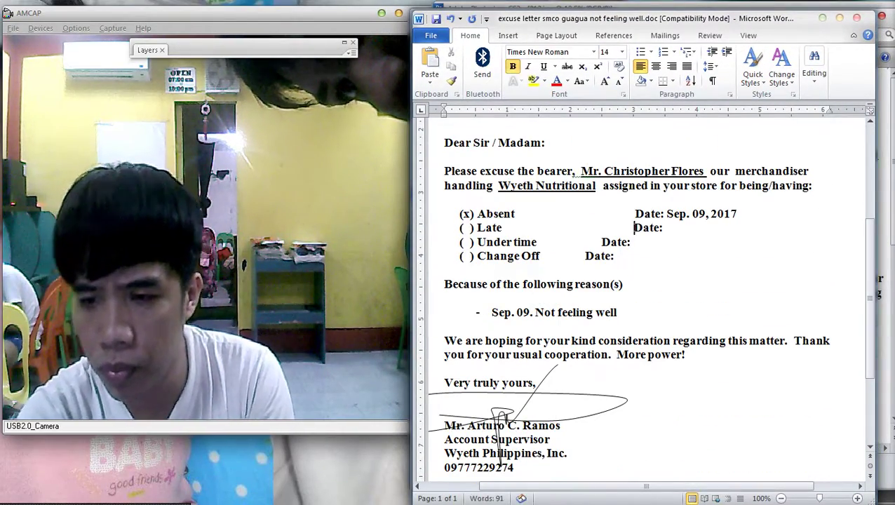
pyautogui.click(601, 242)
pyautogui.press('Tab')
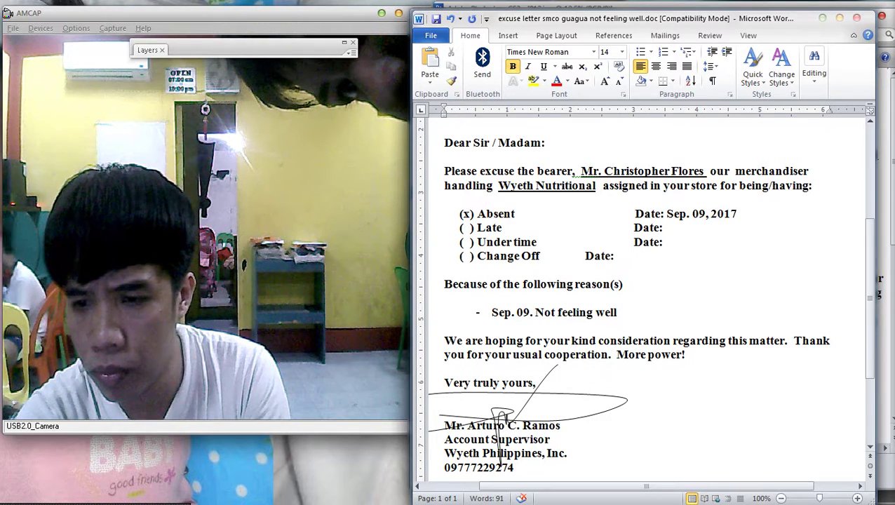
pyautogui.click(585, 256)
pyautogui.press('Tab')
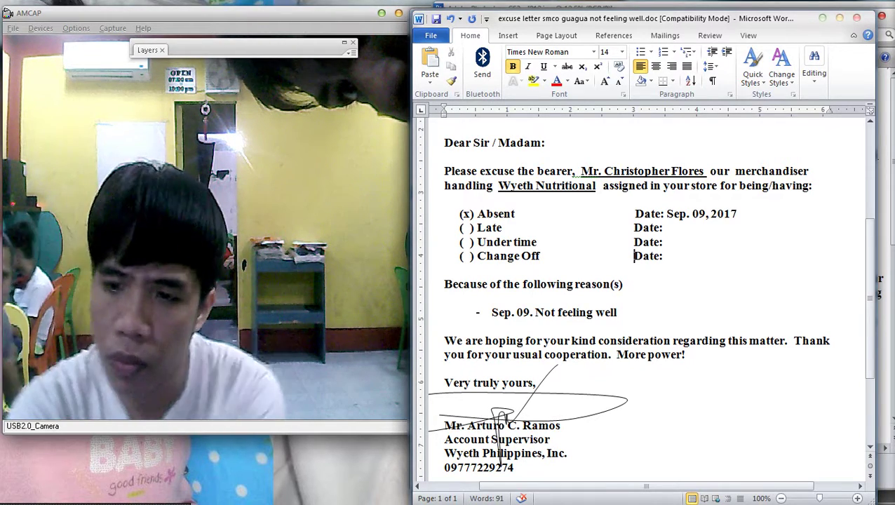
pyautogui.click(644, 213)
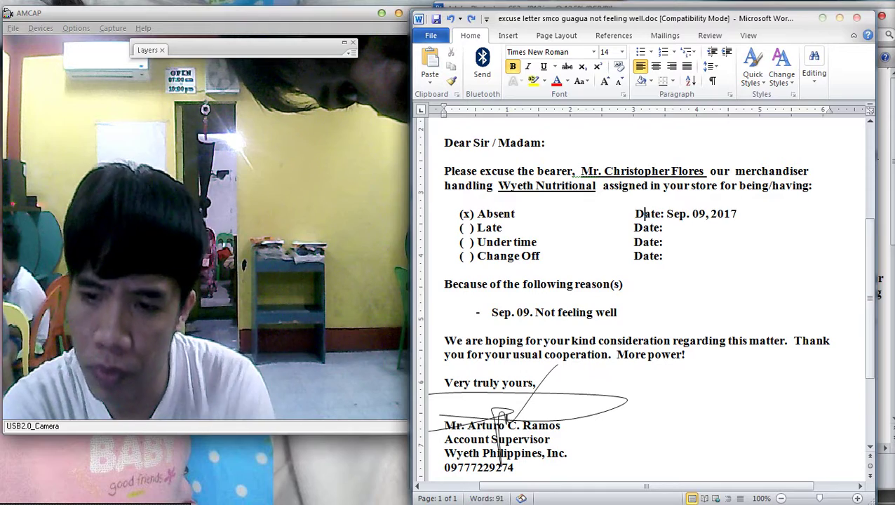
pyautogui.click(665, 256)
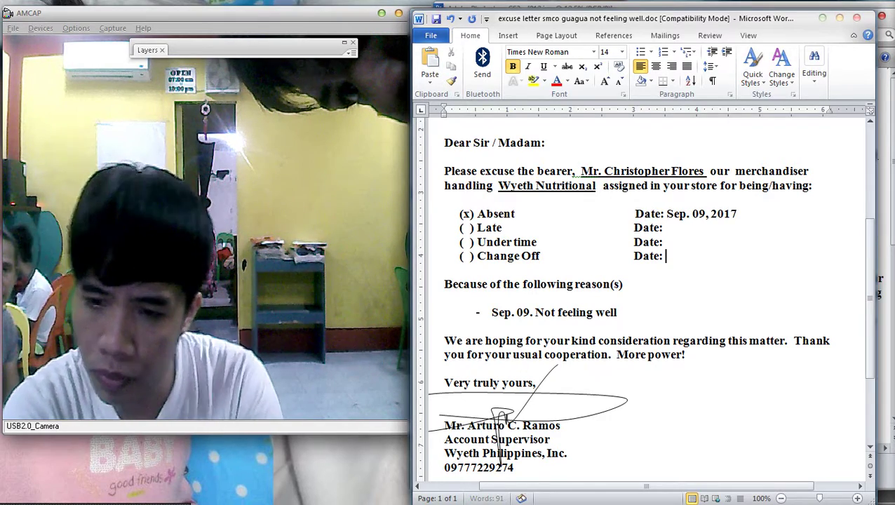
# Preview the print settings with EPSON properties, then close the letter with Don't Save.
pyautogui.hotkey('ctrl', 'p')
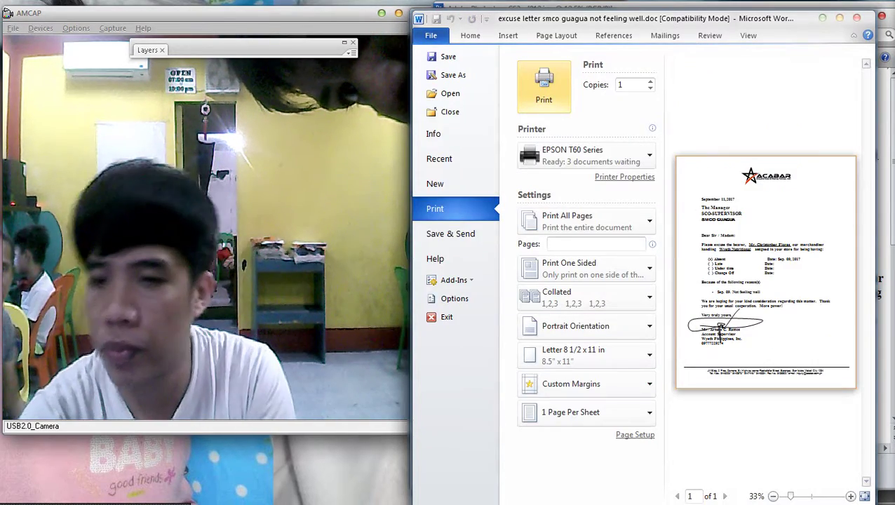
pyautogui.click(624, 176)
pyautogui.click(592, 353)
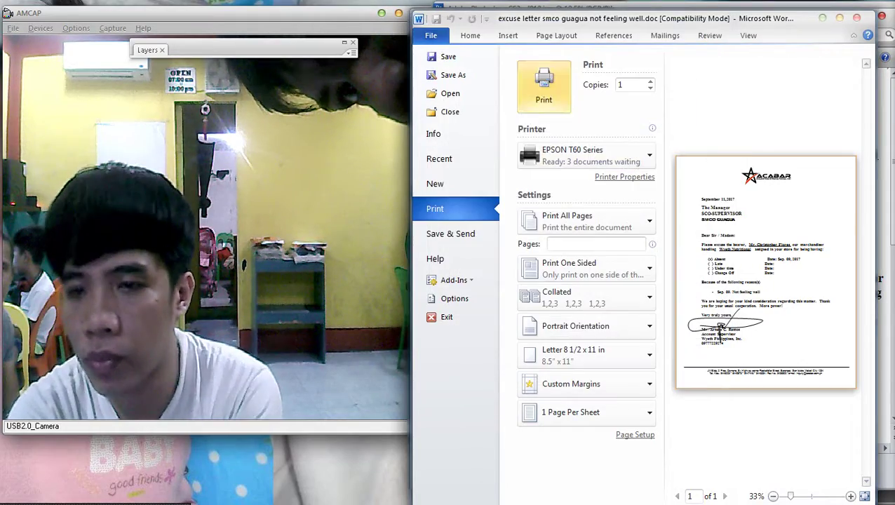
pyautogui.click(544, 88)
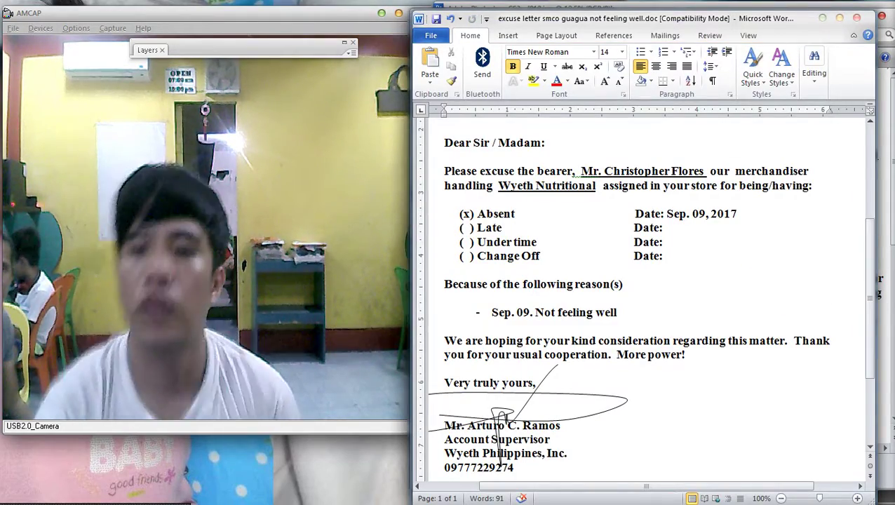
pyautogui.hotkey('alt', 'F4')
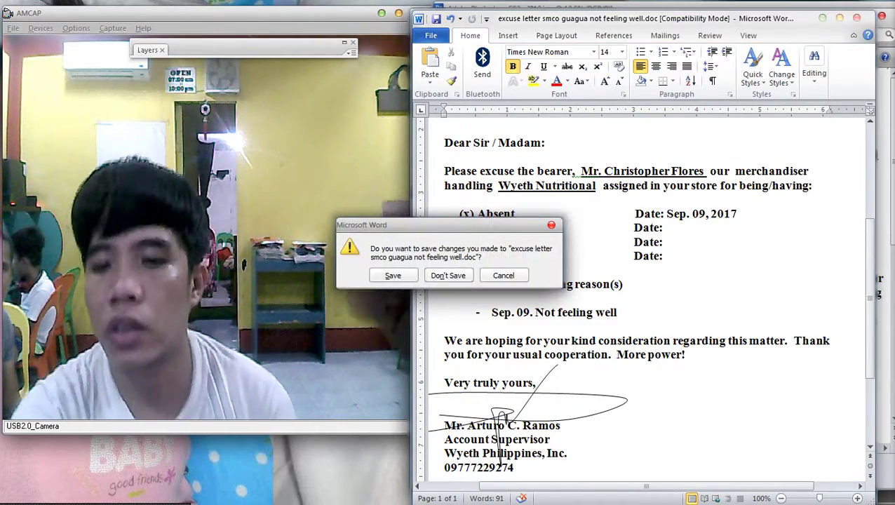
pyautogui.press('Tab')
pyautogui.press('Return')
pyautogui.hotkey('alt', 'Tab')
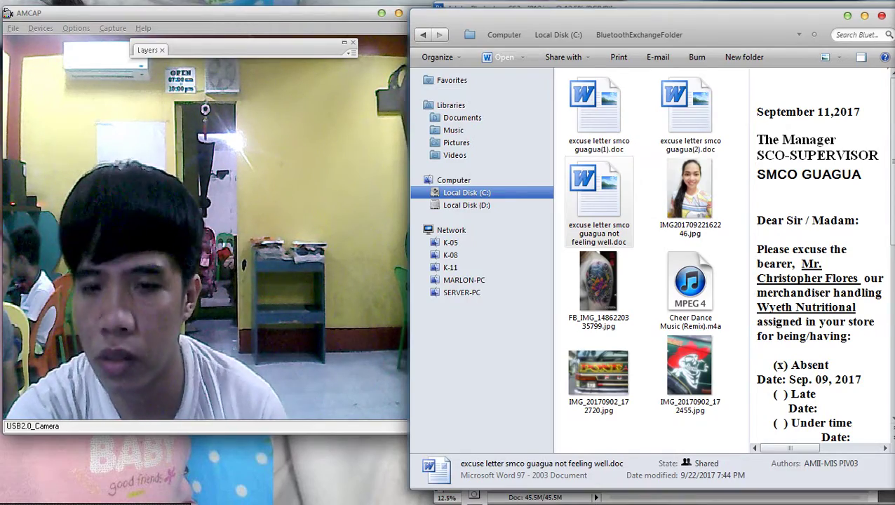
# Close the folder window while the EPSON T60 prints the excuse letter.
pyautogui.hotkey('alt', 'F4')
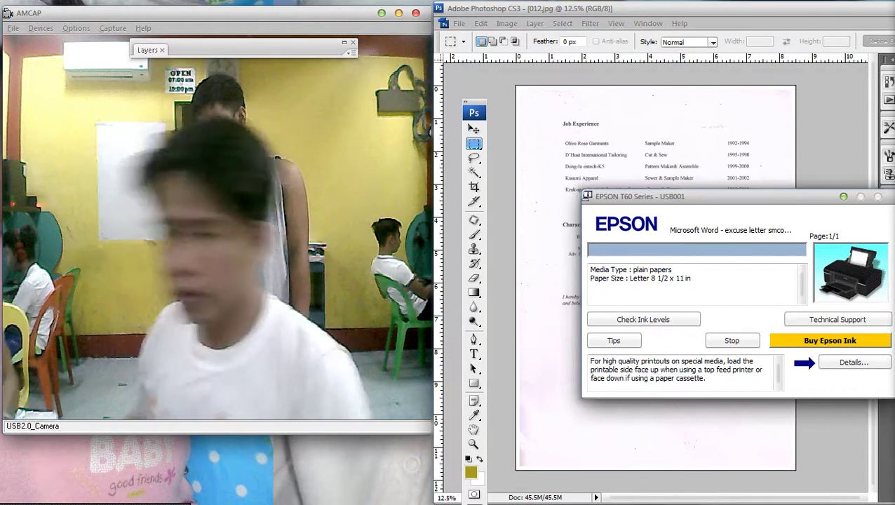
# Launch Calculator via Start search and allow the incoming Bluetooth photo transfer.
pyautogui.press('super')
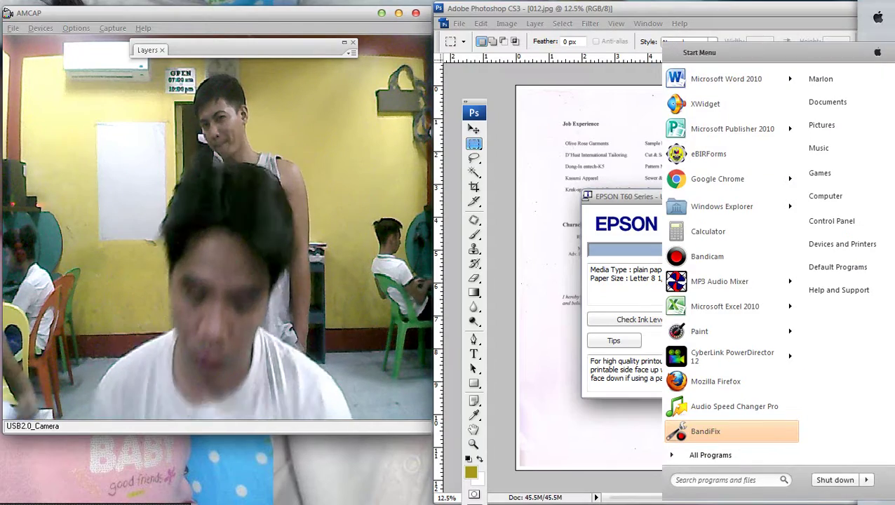
pyautogui.write('calc')
pyautogui.press('Escape')
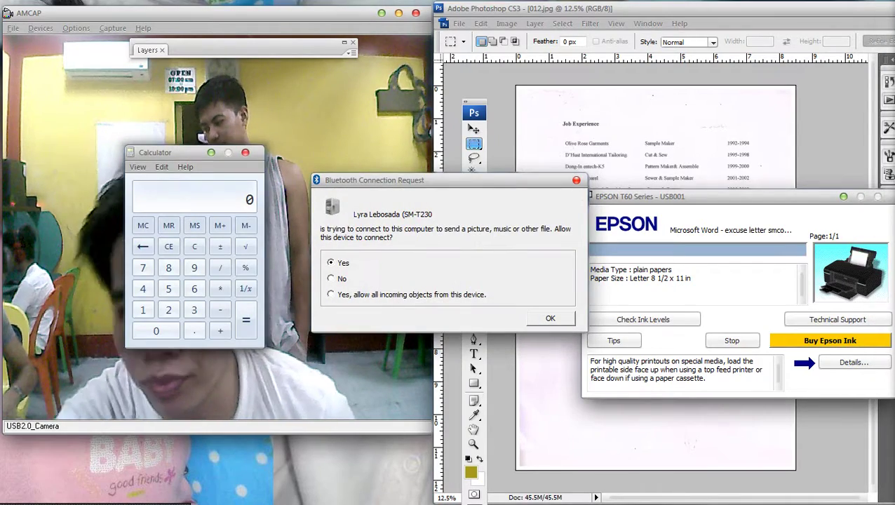
pyautogui.click(331, 294)
pyautogui.click(550, 318)
pyautogui.moveTo(169, 152); pyautogui.dragTo(563, 96)
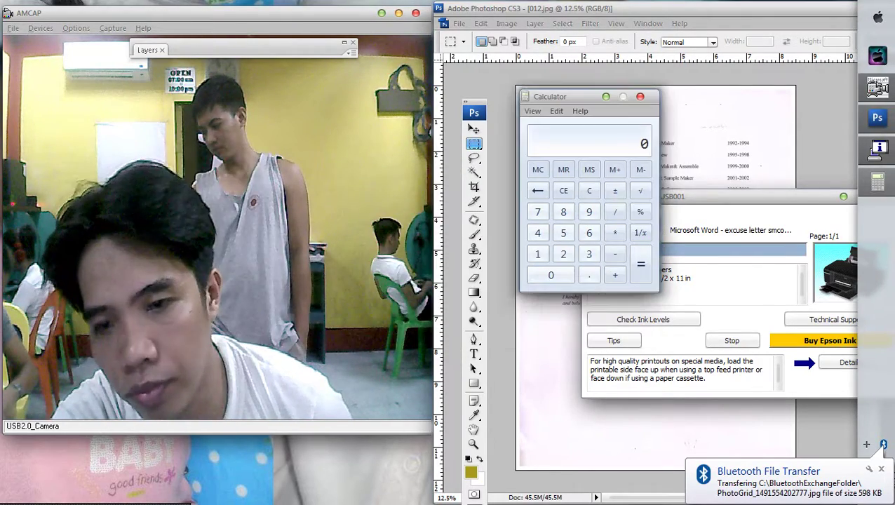
# Add 50 + 30 + 12 + 4 + 6 in Calculator for a total of 102.
pyautogui.write('50 + 30 +')
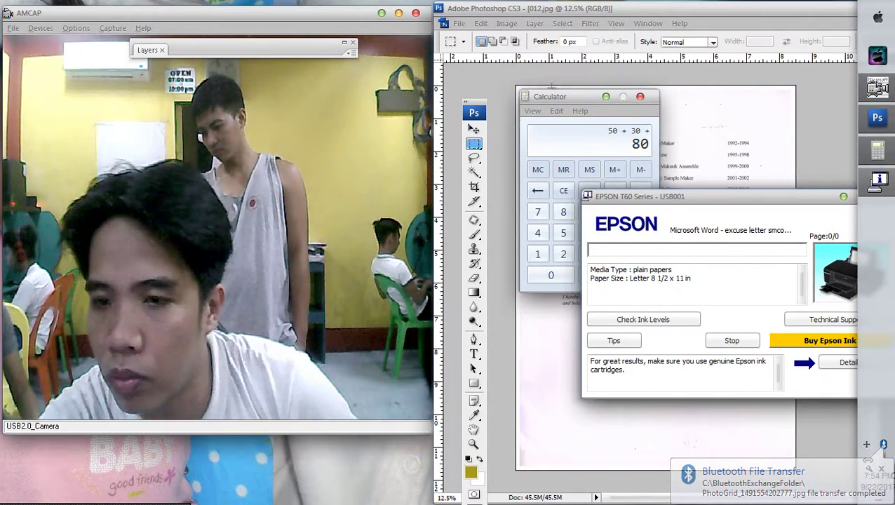
pyautogui.click(877, 150)
pyautogui.write('12+4')
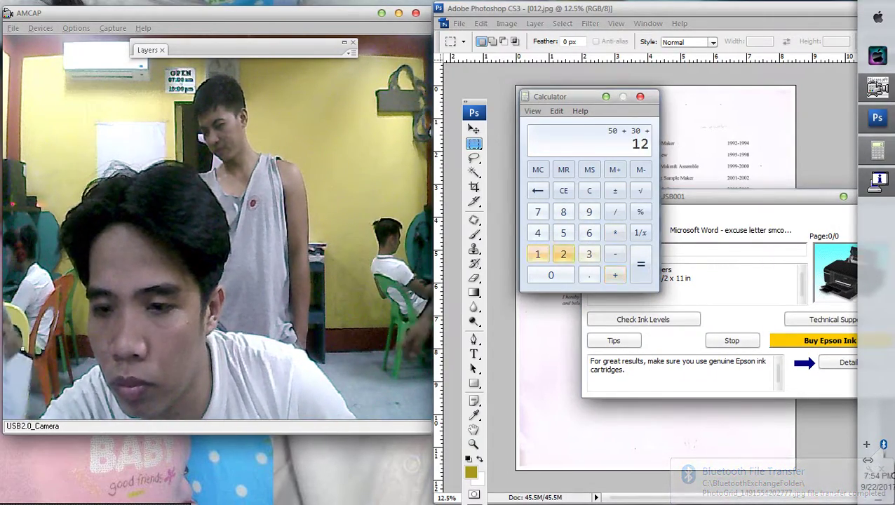
pyautogui.press('Return')
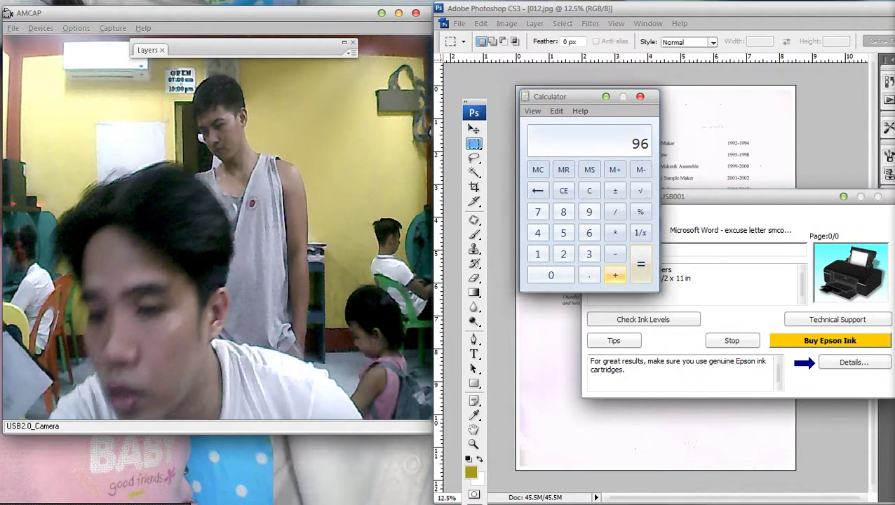
pyautogui.write('+6')
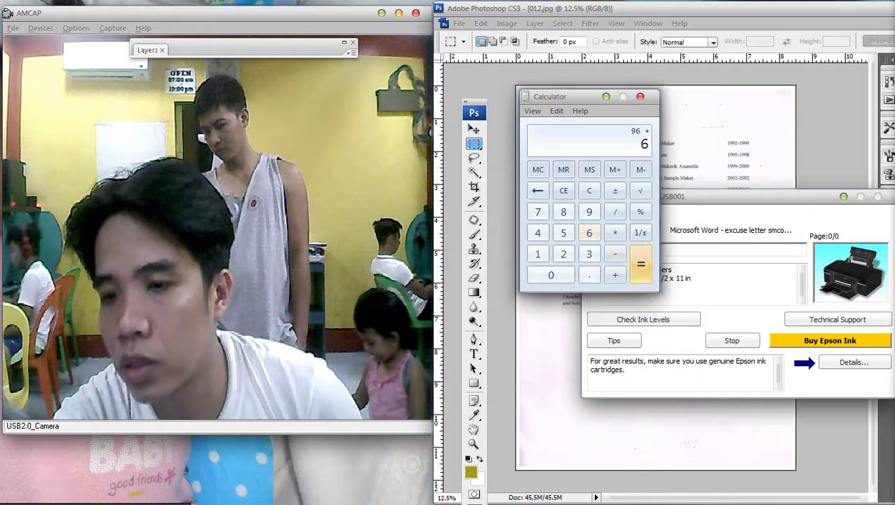
pyautogui.press('Return')
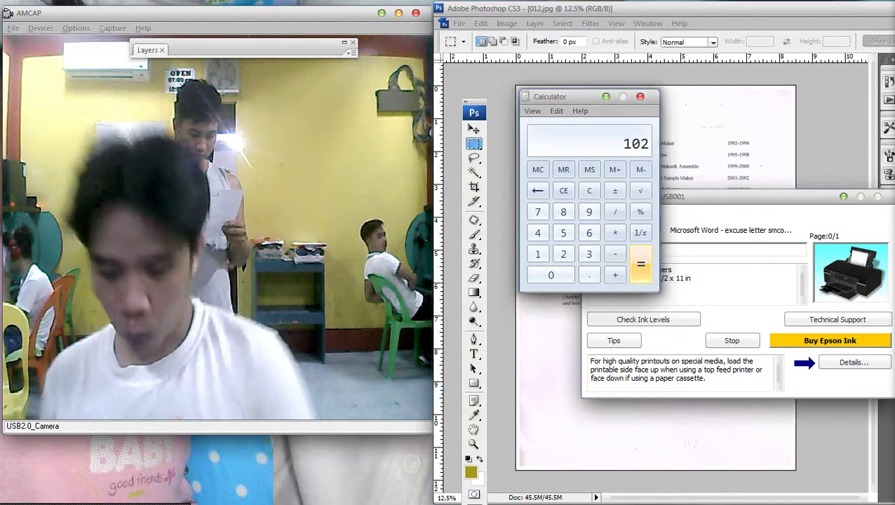
# In Windows Explorer, browse to Local Disk (C:) and open BluetoothExchangeFolder.
pyautogui.press('super+e')
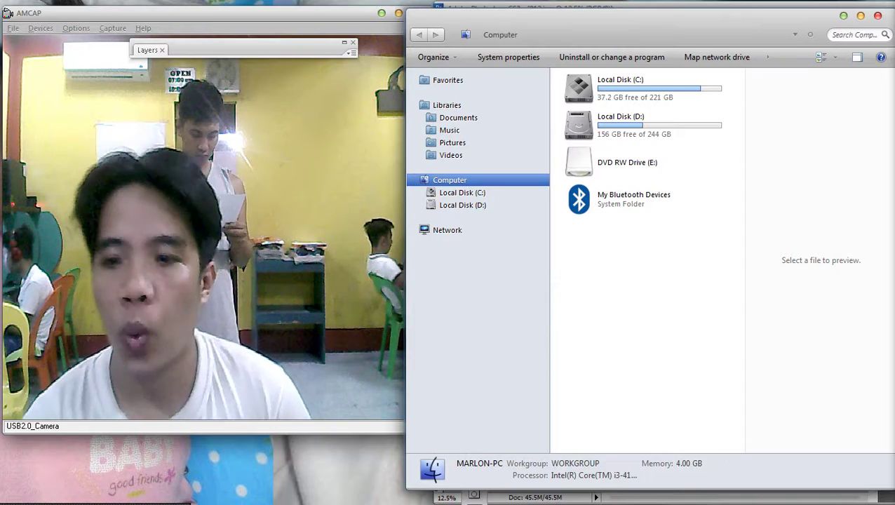
pyautogui.click(413, 230)
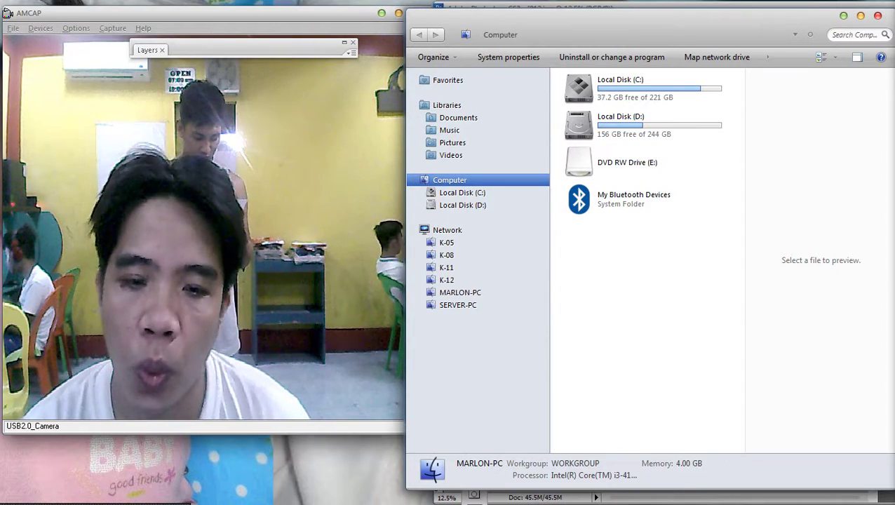
pyautogui.hotkey('alt', 'Tab')
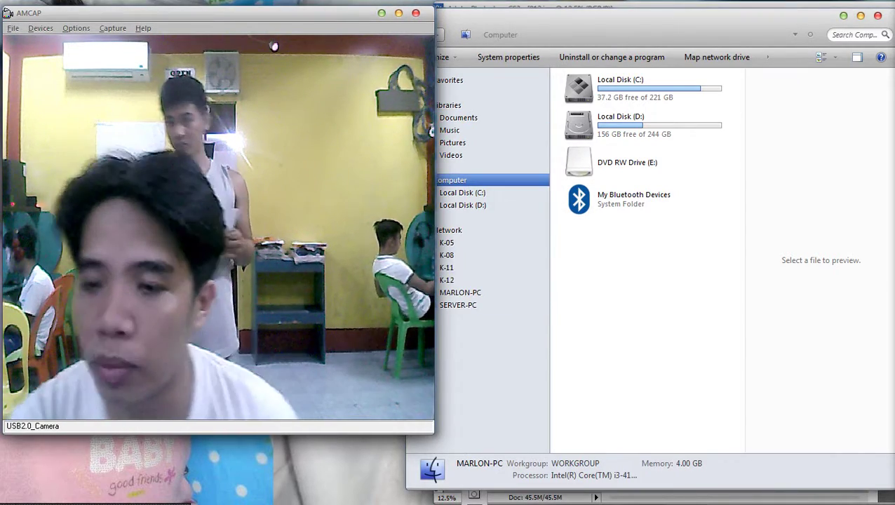
pyautogui.hotkey('alt', 'Tab')
pyautogui.click(620, 124)
pyautogui.press('Return')
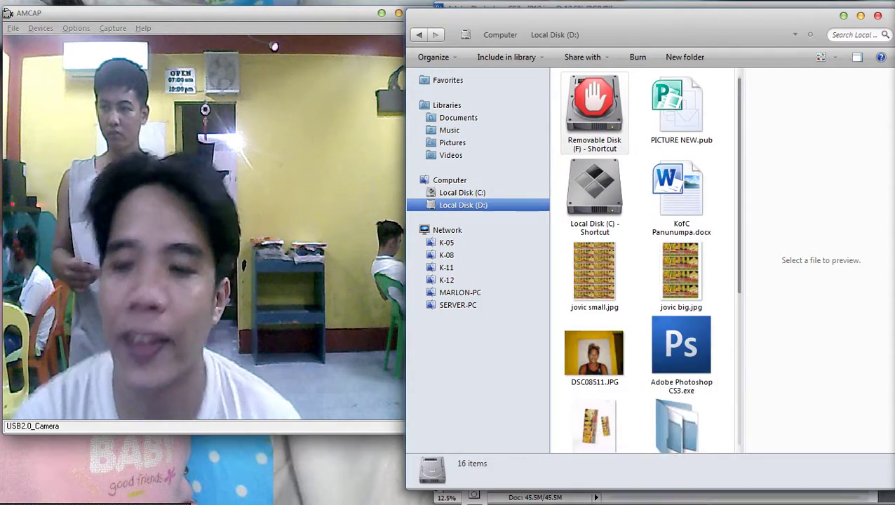
pyautogui.click(677, 421)
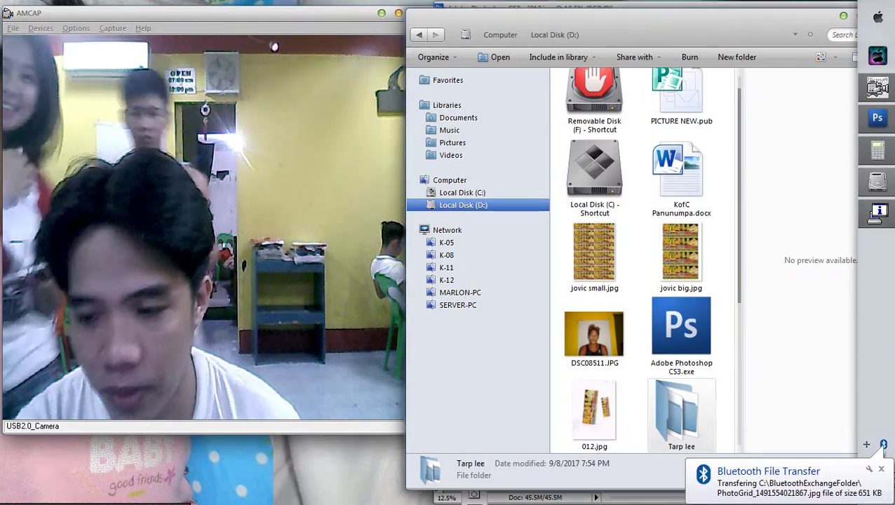
pyautogui.click(462, 192)
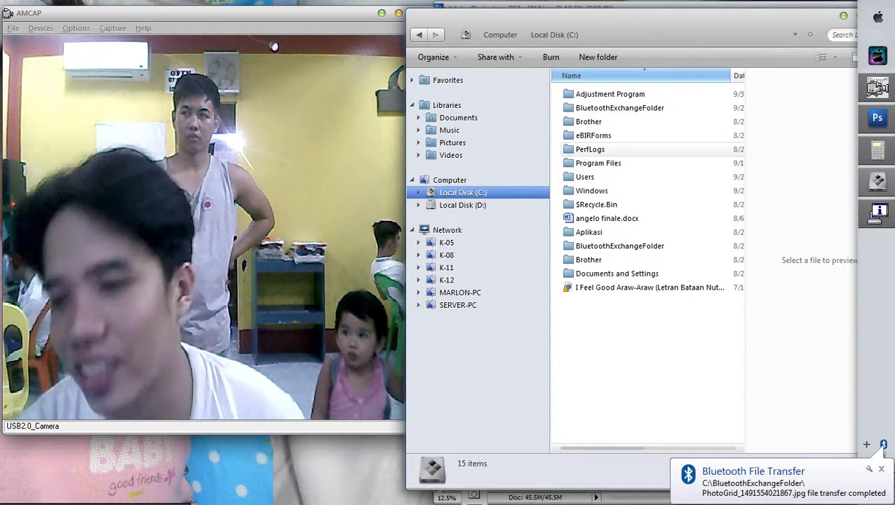
pyautogui.doubleClick(619, 108)
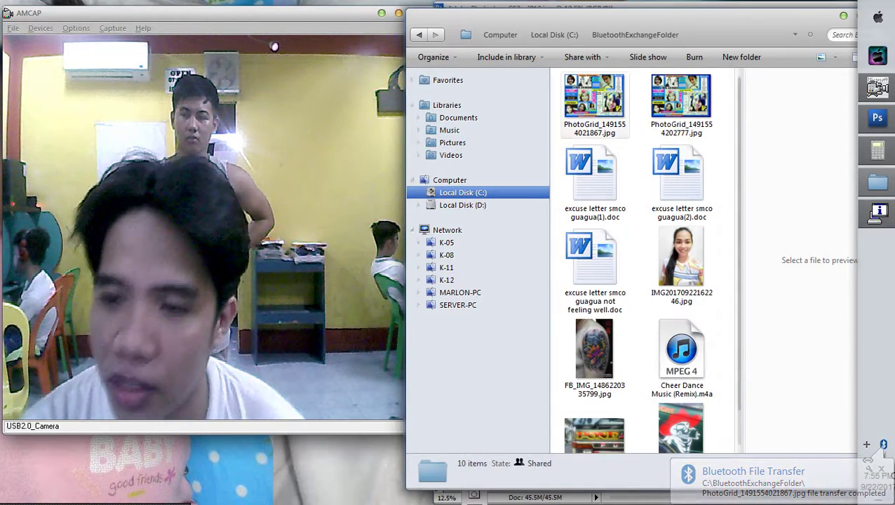
# Select both PhotoGrid pictures, cancel Print Pictures, and keep only the second selected.
pyautogui.click(594, 99)
pyautogui.keyDown('ctrl'); pyautogui.click(681, 98); pyautogui.keyUp('ctrl')
pyautogui.rightClick(565, 86)
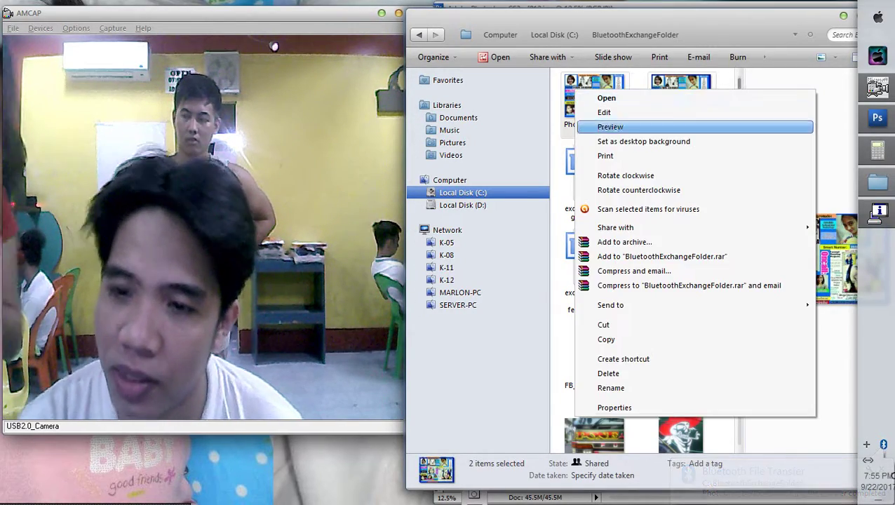
pyautogui.click(679, 140)
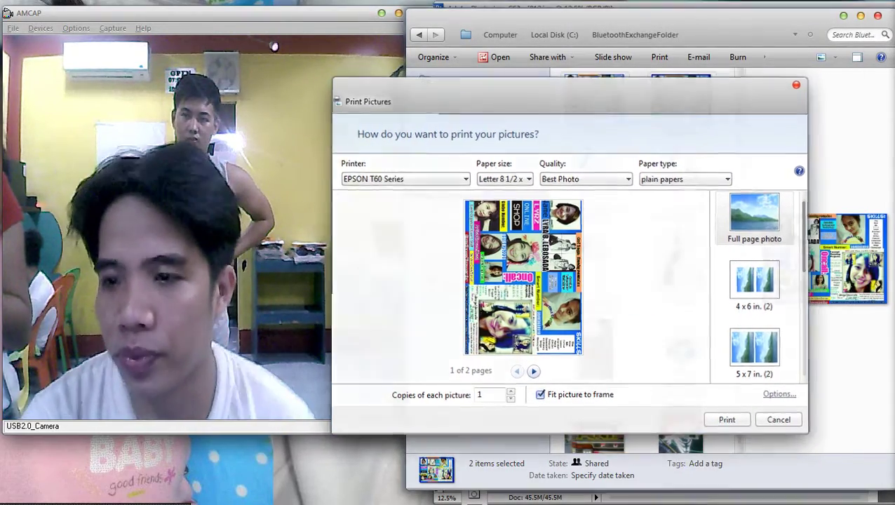
pyautogui.press('Escape')
pyautogui.click(680, 106)
pyautogui.hotkey('alt', 'Tab')
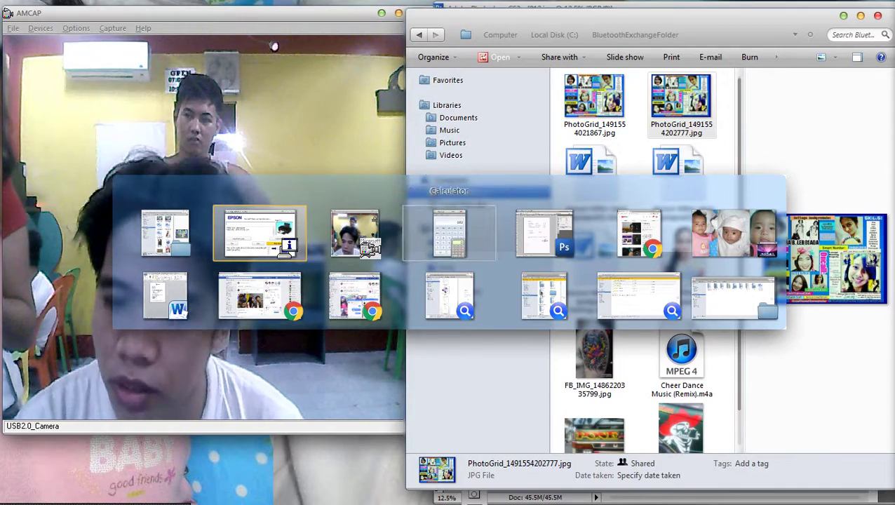
pyautogui.click(259, 233)
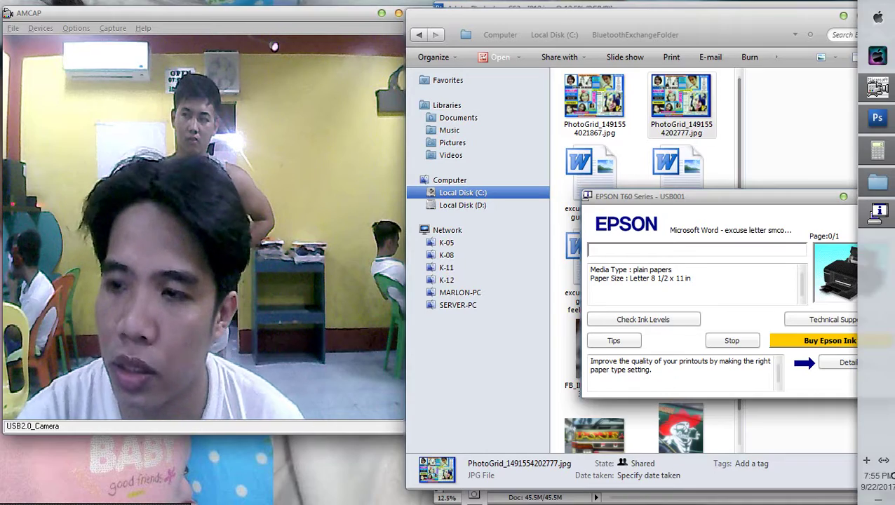
pyautogui.click(877, 17)
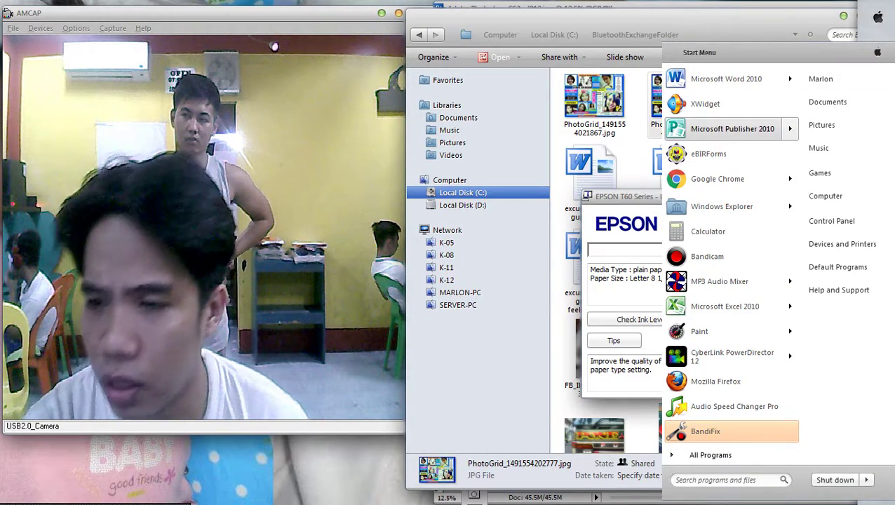
# Start Word 2010 with a new document and paste the collage picture.
pyautogui.click(726, 78)
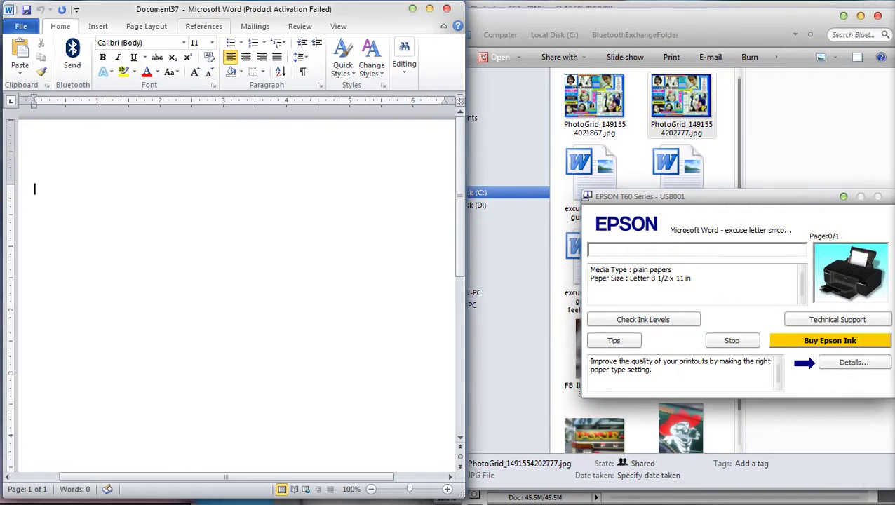
pyautogui.moveTo(231, 9); pyautogui.dragTo(635, 11)
pyautogui.hotkey('ctrl', 'v')
pyautogui.scroll(-3, 634, 294)
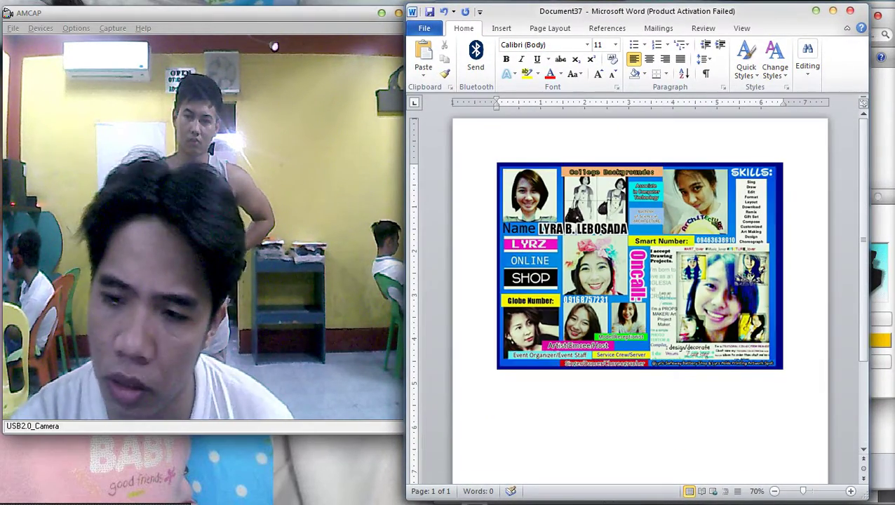
pyautogui.hotkey('shift', 'Left')
# Set the pasted collage's text wrapping to In Front of Text.
pyautogui.click(658, 64)
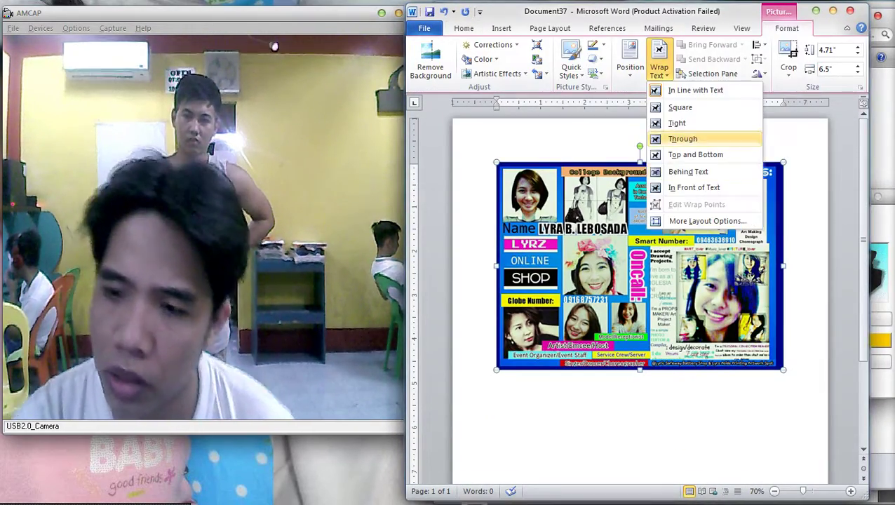
pyautogui.click(687, 187)
pyautogui.scroll(2, 634, 294)
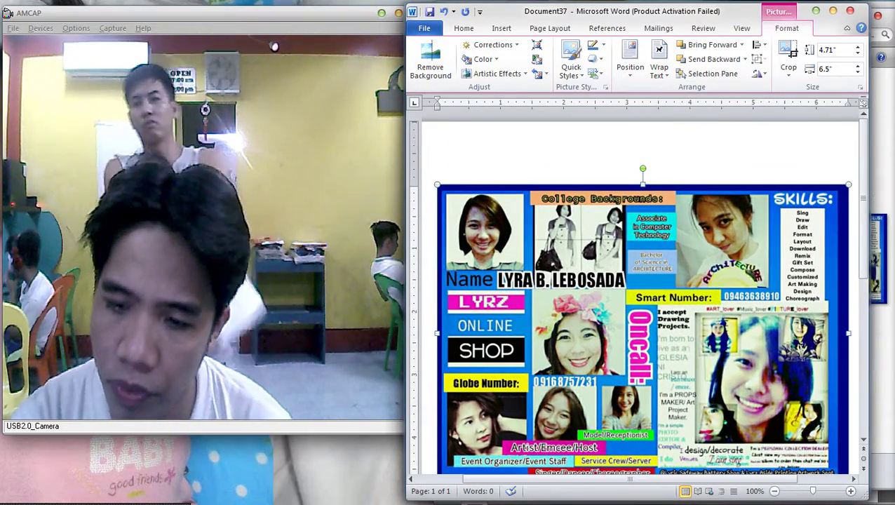
pyautogui.scroll(1, 635, 295)
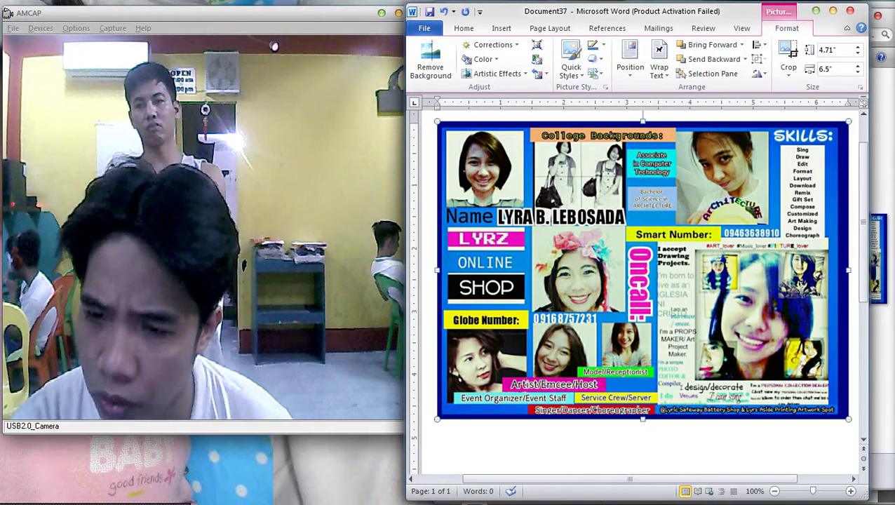
pyautogui.scroll(-1, 637, 267)
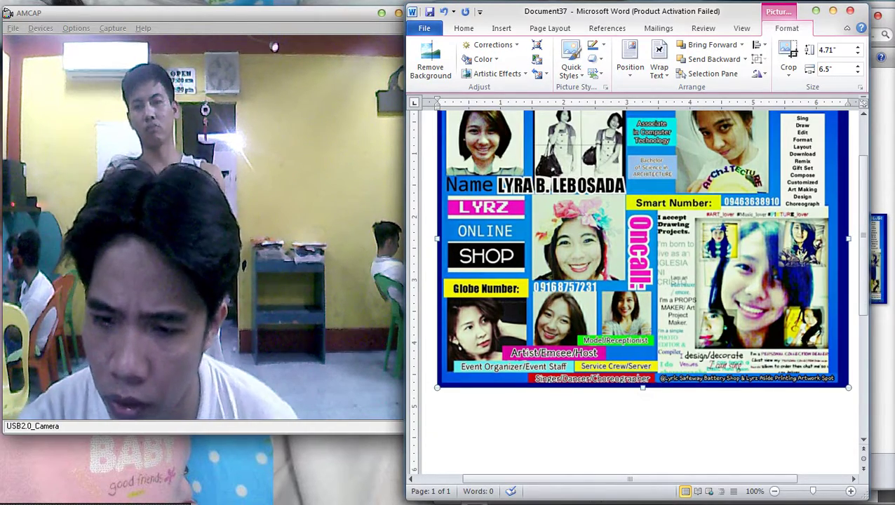
pyautogui.scroll(-1, 642, 250)
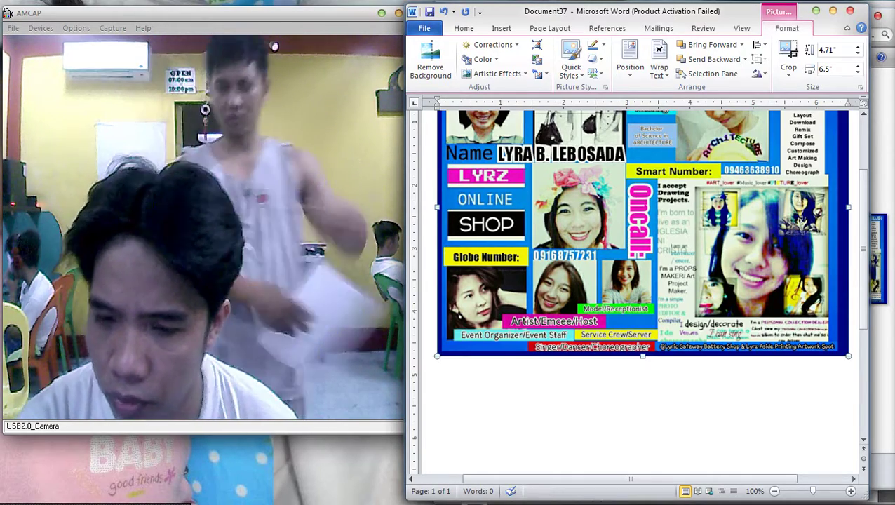
pyautogui.scroll(2, 643, 266)
pyautogui.scroll(1, 681, 231)
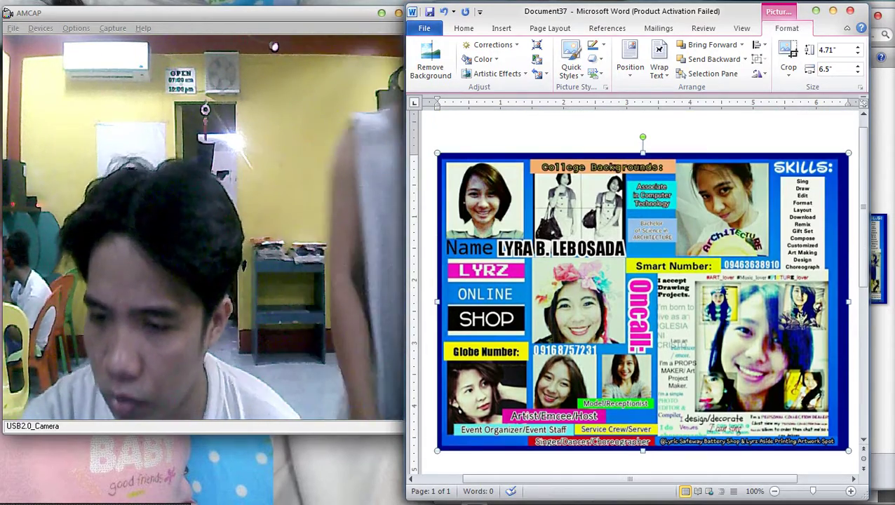
pyautogui.rightClick(681, 231)
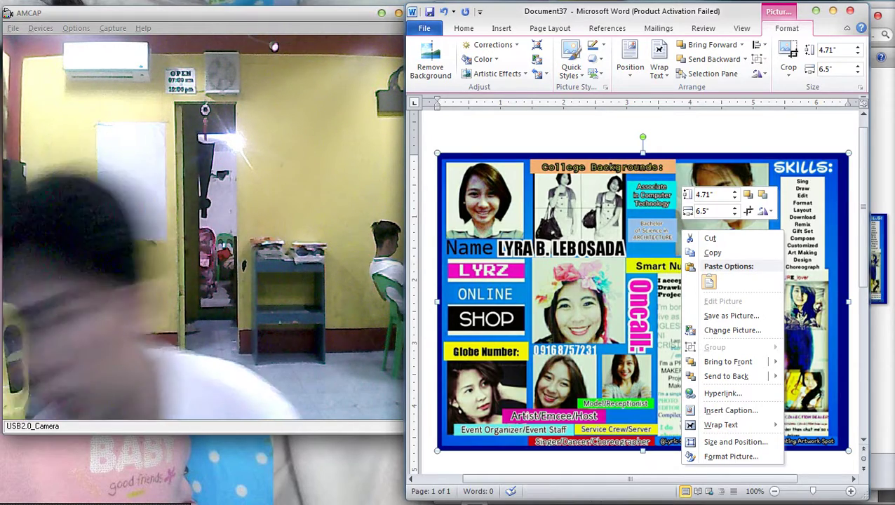
pyautogui.press('Escape')
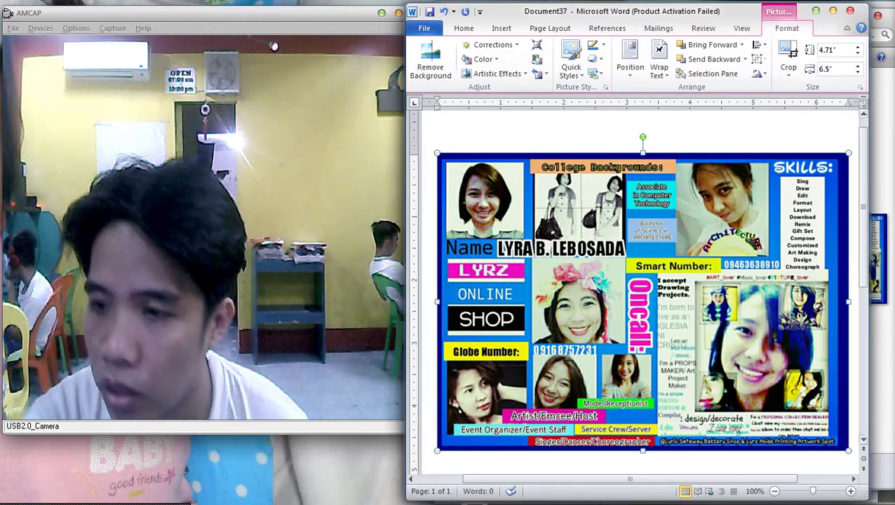
pyautogui.hotkey('alt', 'Tab')
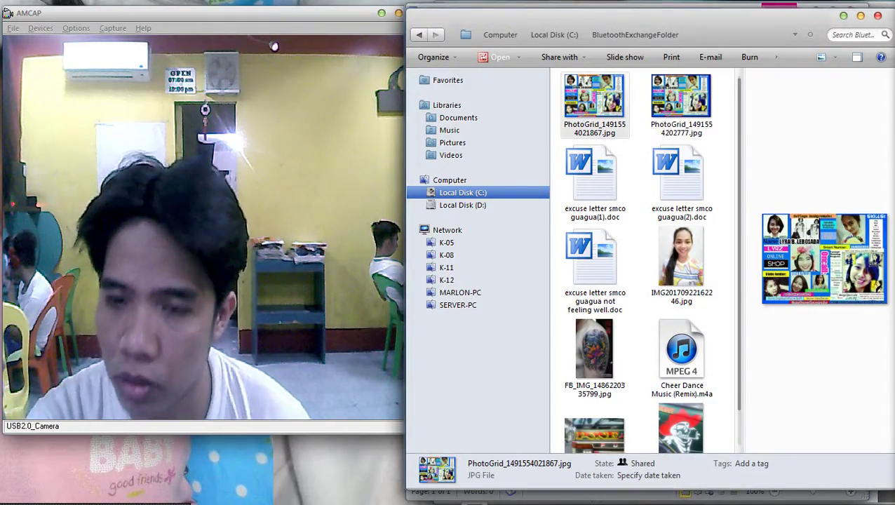
# Open the PhotoGrid picture in Picture Manager, dismiss the activation notice, and copy it.
pyautogui.press('Return')
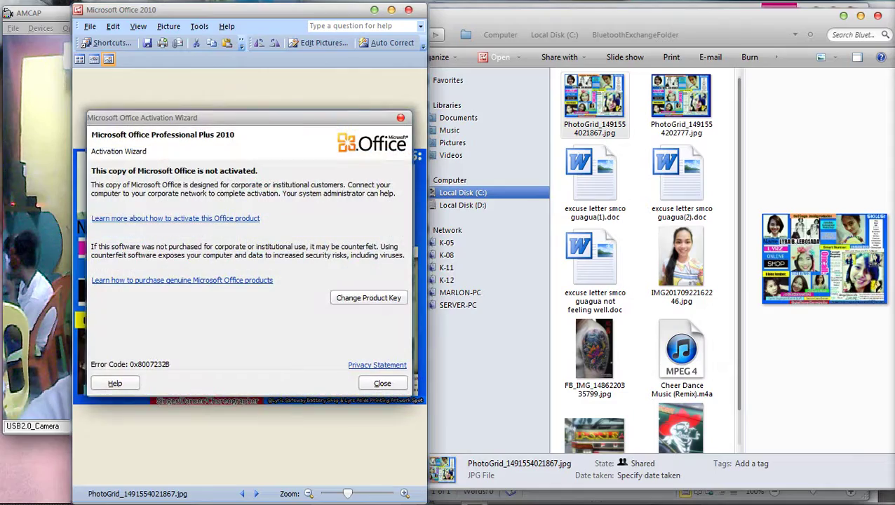
pyautogui.press('Escape')
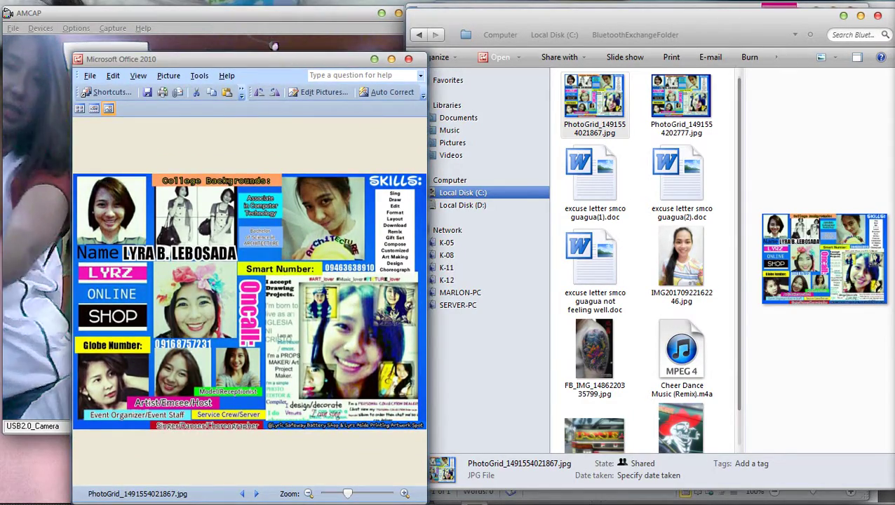
pyautogui.moveTo(176, 59); pyautogui.dragTo(634, 67)
pyautogui.rightClick(626, 248)
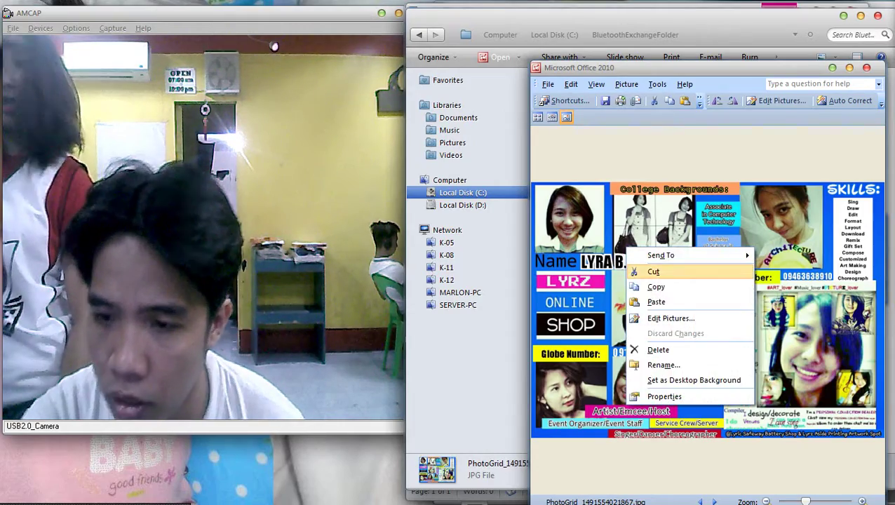
pyautogui.click(656, 287)
# Back in Word's Document37, delete the collage picture and then restore it.
pyautogui.moveTo(885, 91)
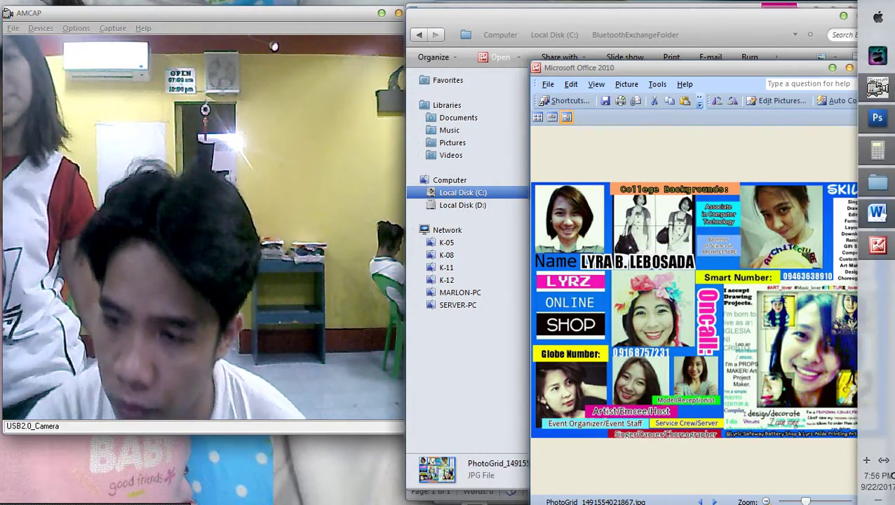
pyautogui.click(878, 211)
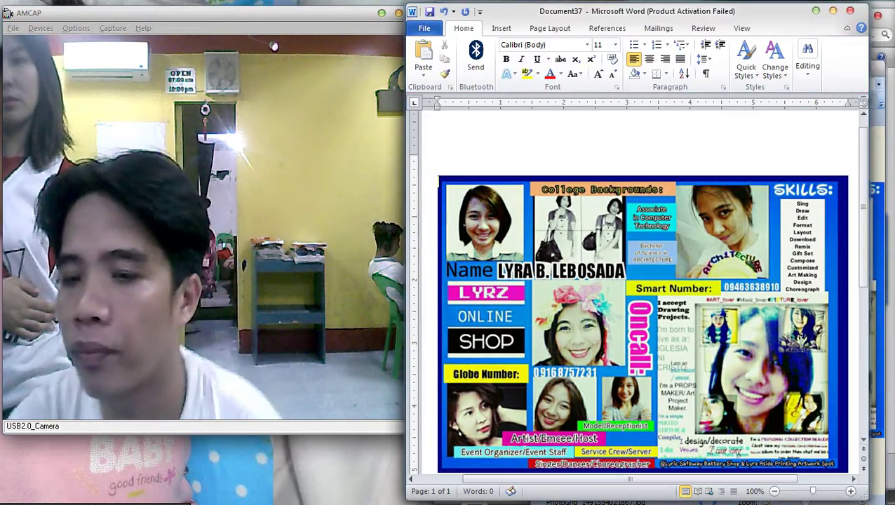
pyautogui.click(642, 323)
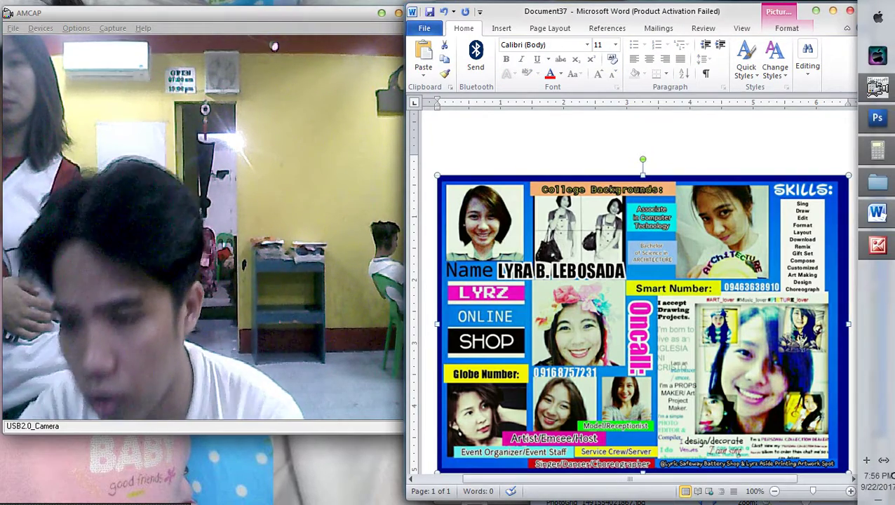
pyautogui.press('Delete')
pyautogui.hotkey('ctrl', 'z')
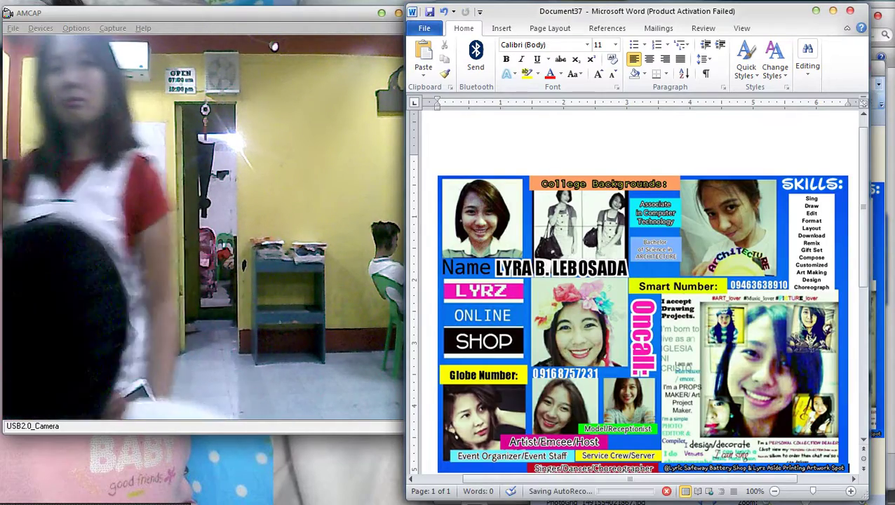
pyautogui.keyDown('ctrl'); pyautogui.scroll(-3, 638, 295); pyautogui.keyUp('ctrl')
# In the collage's Size settings, clear Lock aspect ratio and Relative to original size.
pyautogui.click(673, 258)
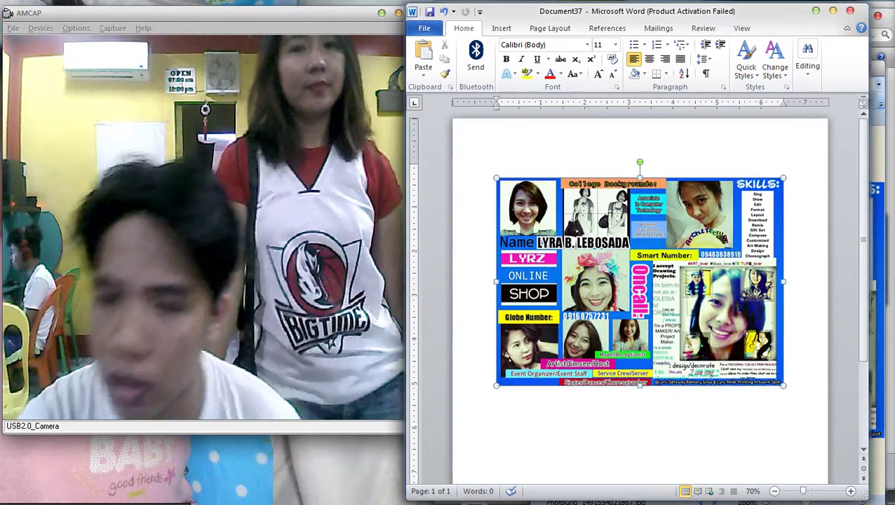
pyautogui.rightClick(673, 258)
pyautogui.click(702, 470)
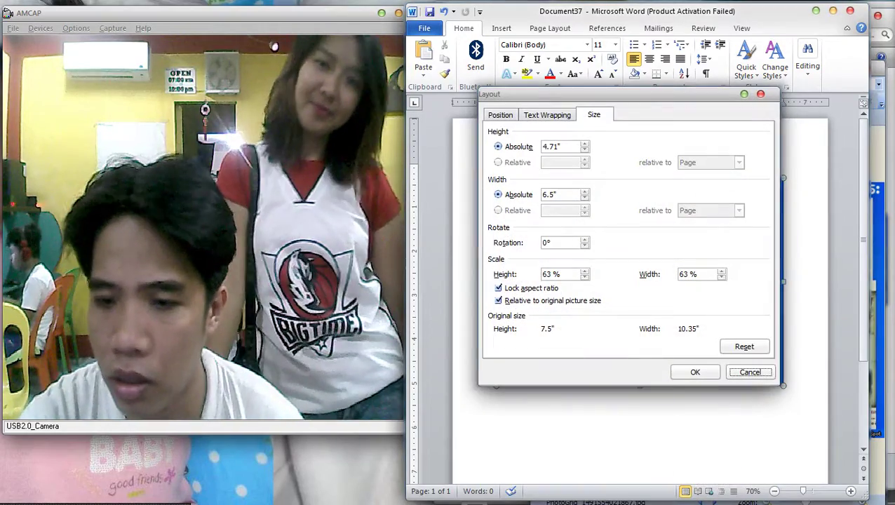
pyautogui.click(498, 300)
pyautogui.click(498, 288)
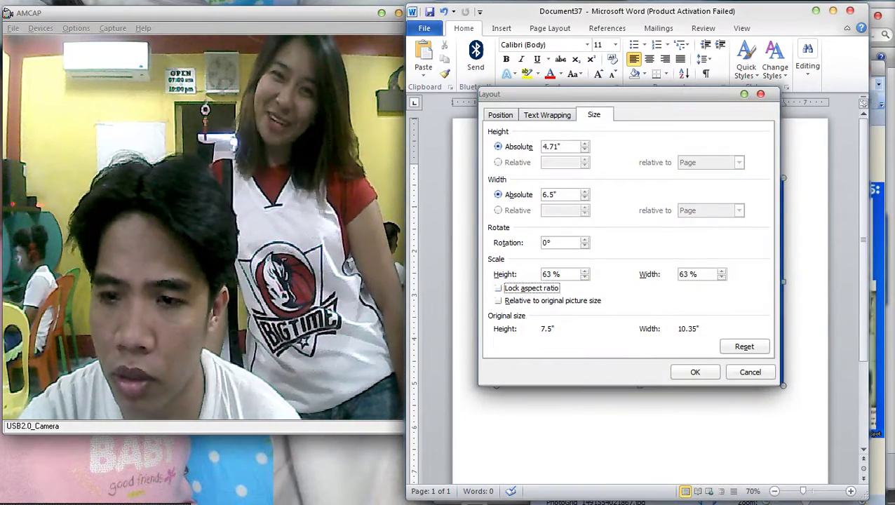
# Enter the new height and width, fixing mistyped values, and apply them.
pyautogui.click(551, 146)
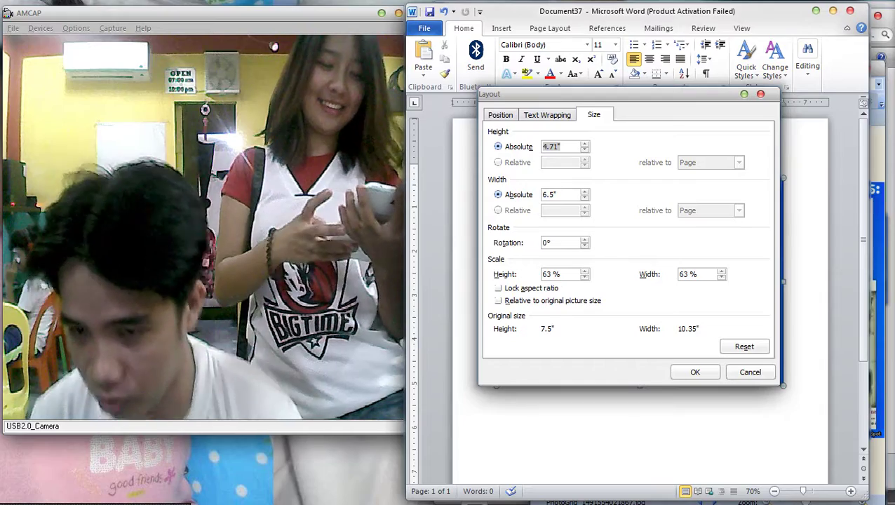
pyautogui.write('80')
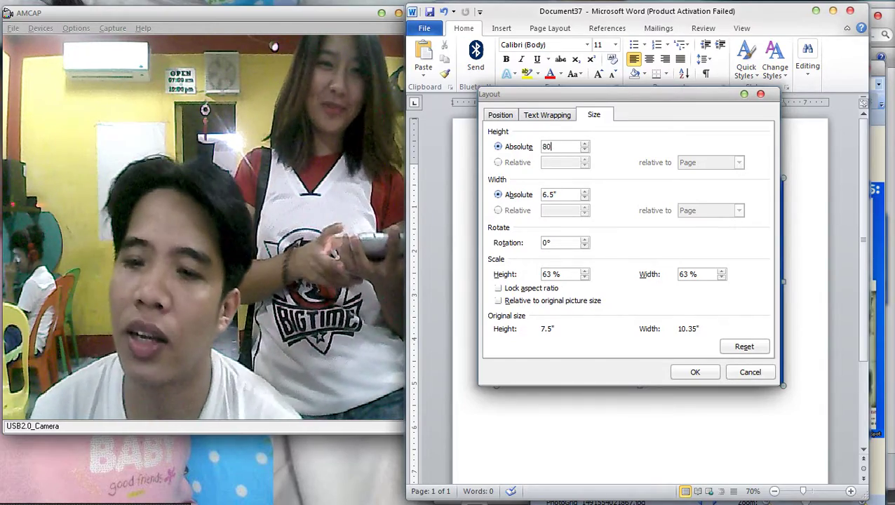
pyautogui.press('BackSpace')
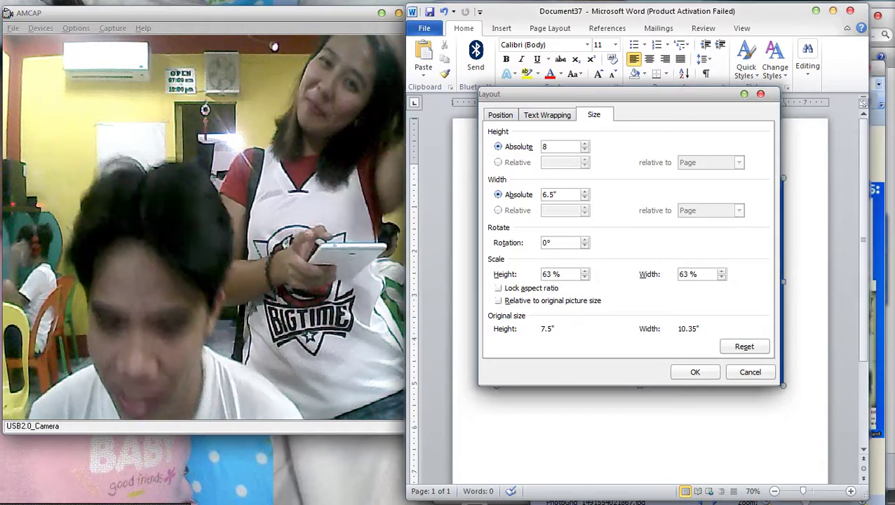
pyautogui.write('.5')
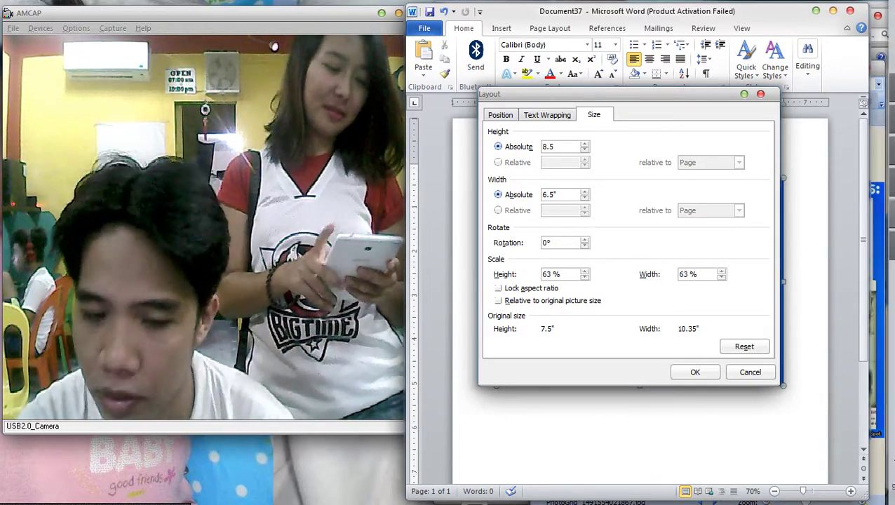
pyautogui.click(867, 460)
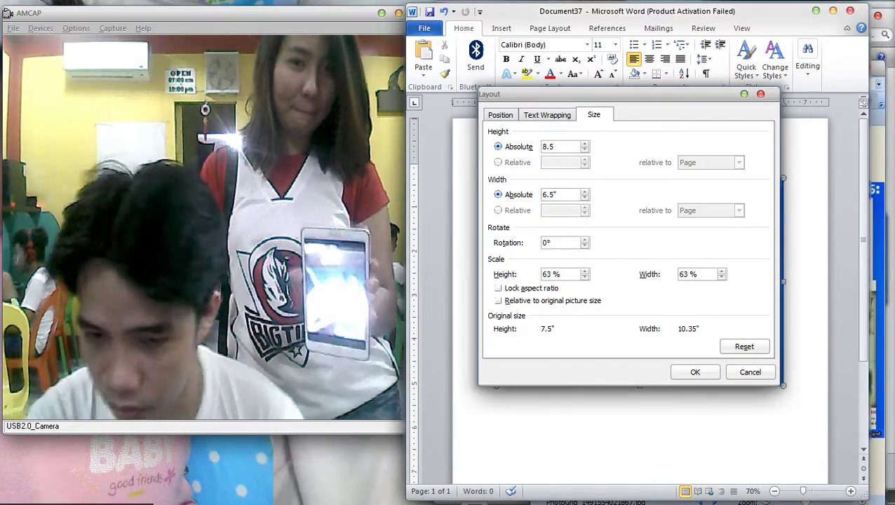
pyautogui.write('3.')
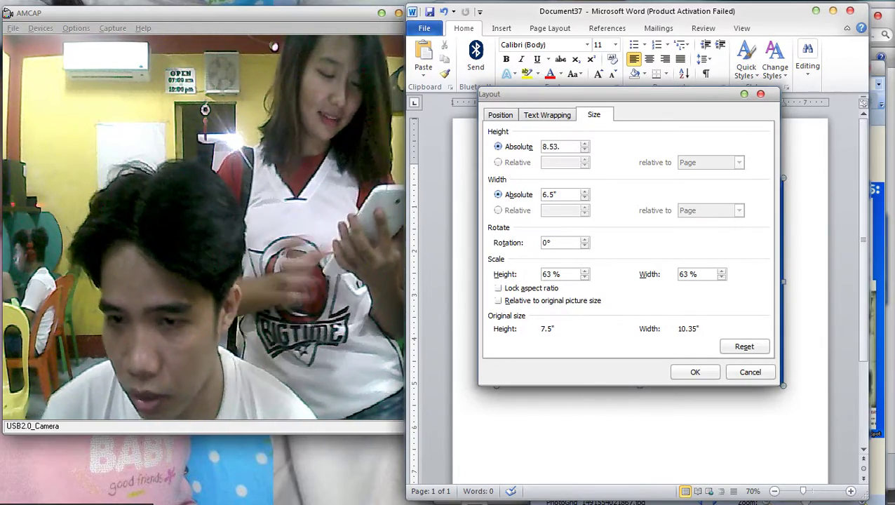
pyautogui.press('Tab')
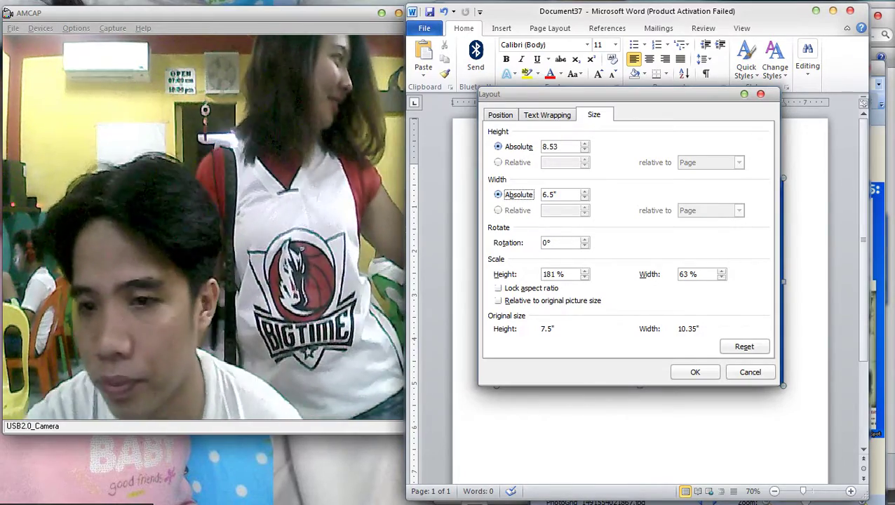
pyautogui.hotkey('shift', 'Tab')
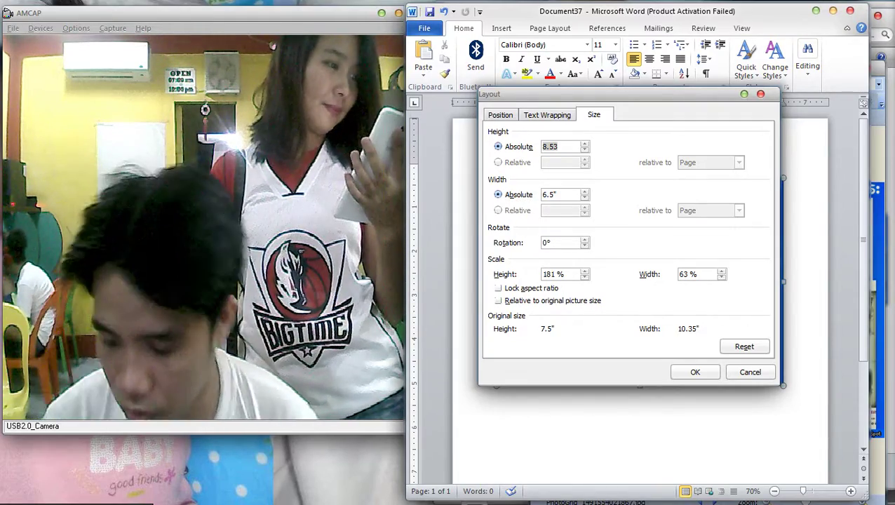
pyautogui.press('BackSpace')
pyautogui.write('2')
pyautogui.press('BackSpace')
pyautogui.write('3.4')
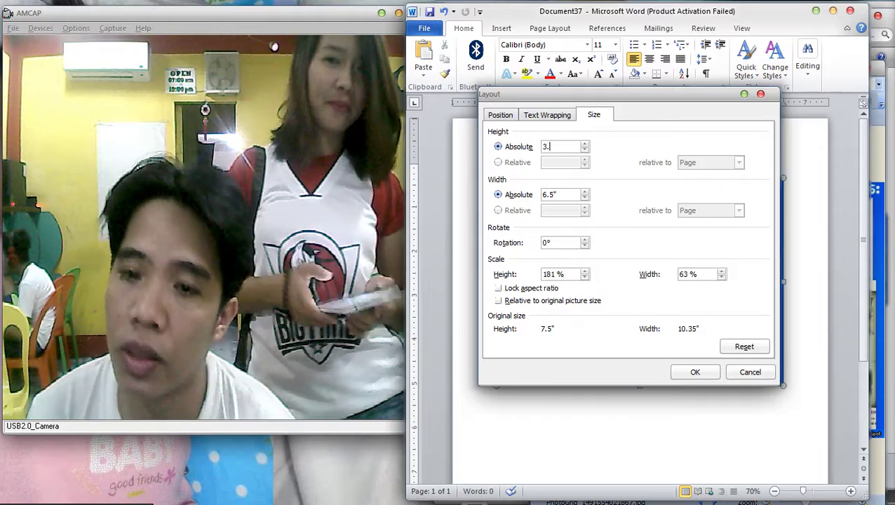
pyautogui.press('BackSpace')
pyautogui.press('BackSpace')
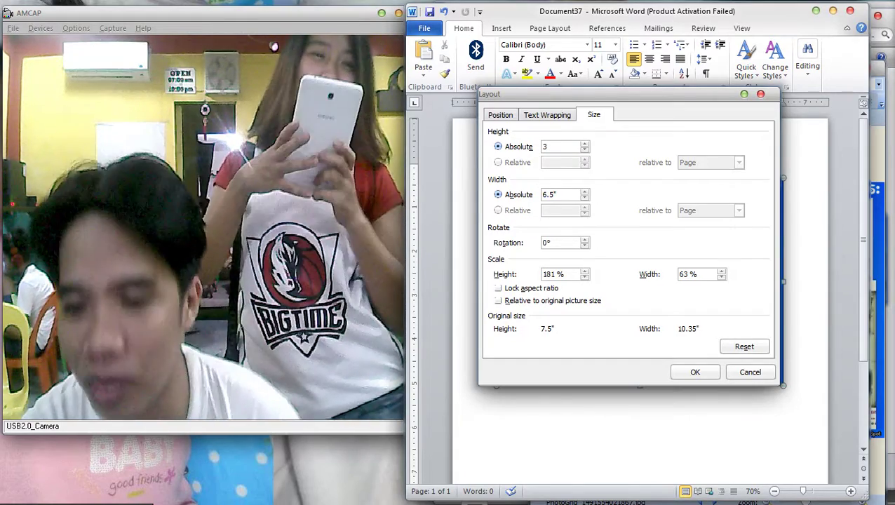
pyautogui.write('.5')
pyautogui.press('Tab')
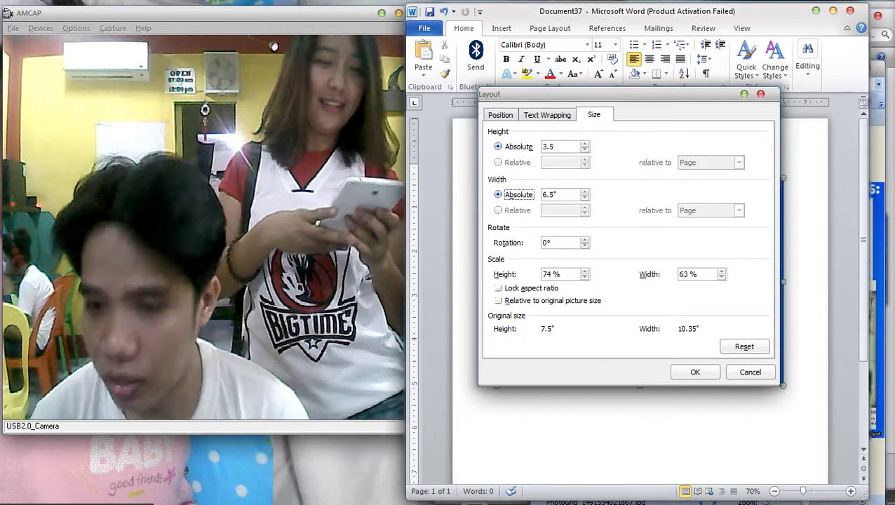
pyautogui.press('Tab')
pyautogui.write('2.')
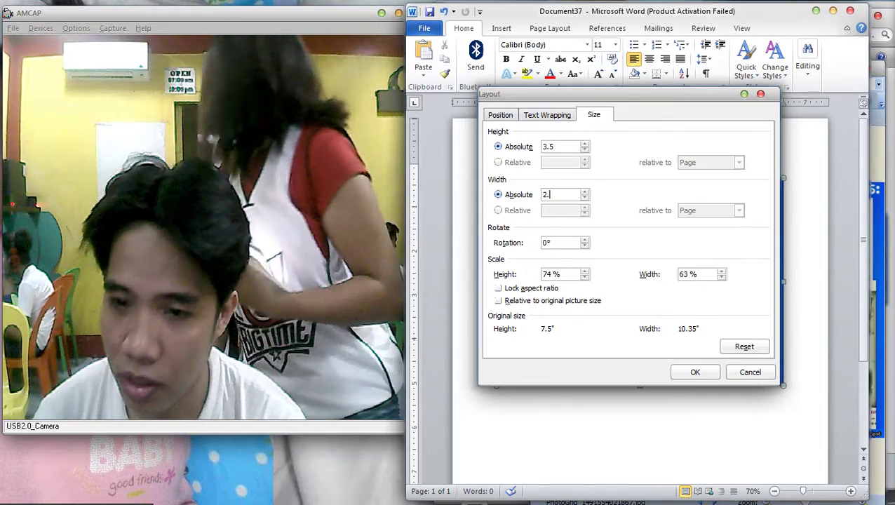
pyautogui.write('5')
pyautogui.press('Return')
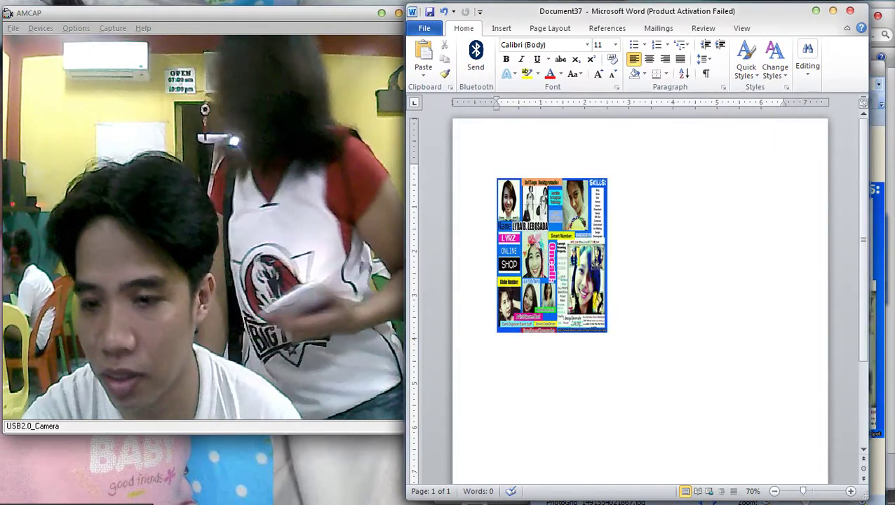
# Reopen Size and Position and set the collage to 2.5 by 3.5 inches.
pyautogui.scroll(2, 551, 256)
pyautogui.click(509, 294)
pyautogui.scroll(-3, 509, 294)
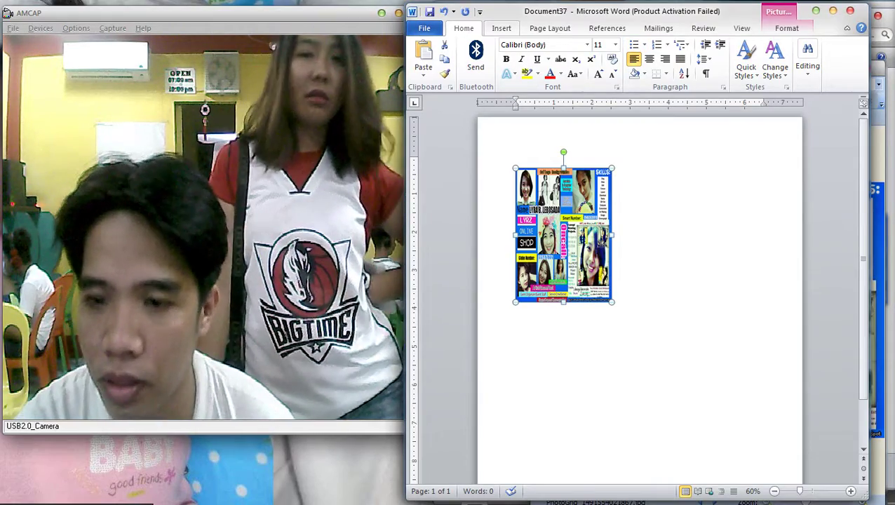
pyautogui.click(501, 28)
pyautogui.scroll(2, 562, 260)
pyautogui.rightClick(554, 261)
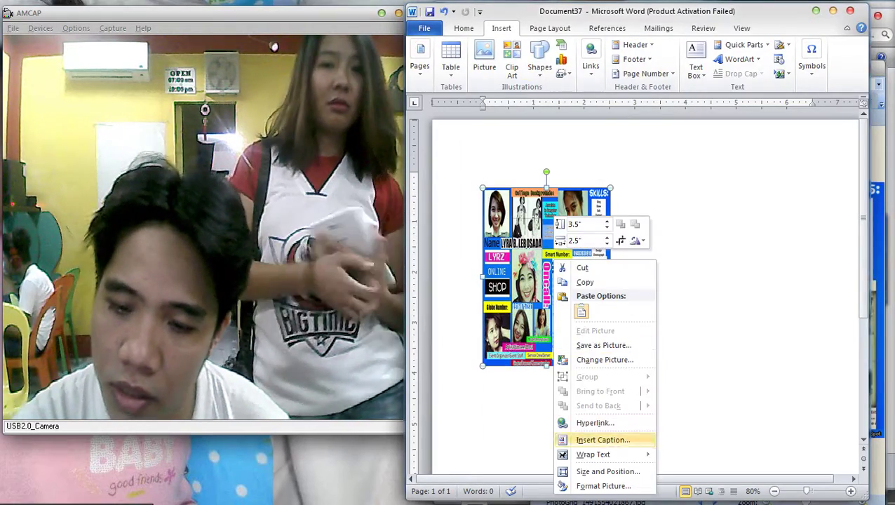
pyautogui.click(607, 472)
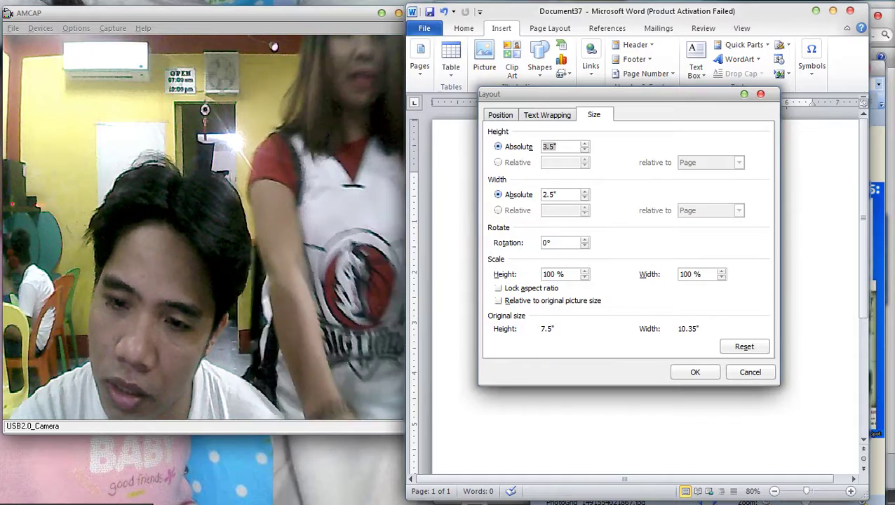
pyautogui.write('2.5')
pyautogui.press('Tab')
pyautogui.write('3.5')
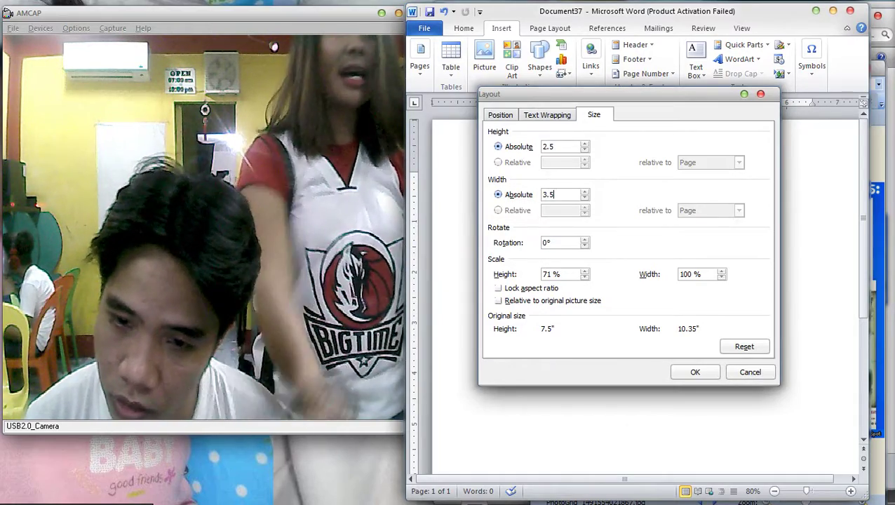
pyautogui.press('Return')
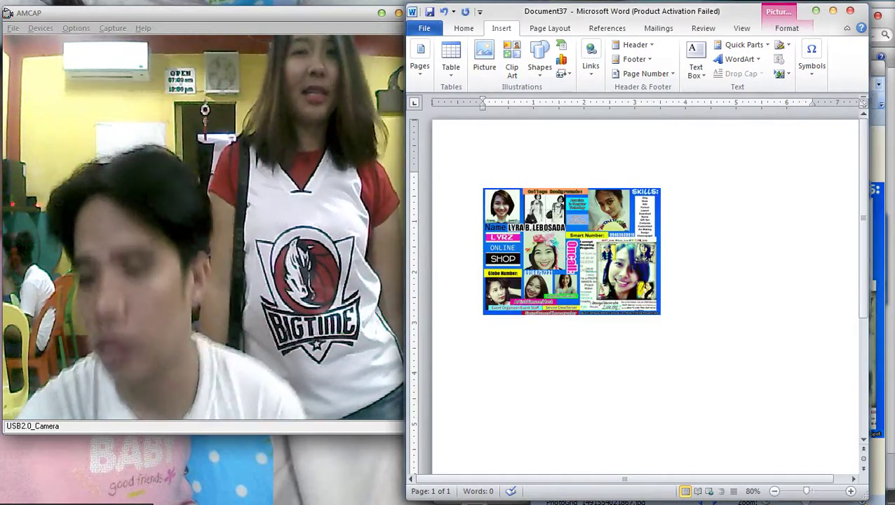
pyautogui.scroll(-2, 634, 294)
# Rotate the collage a quarter turn clockwise and nudge it slightly upward.
pyautogui.scroll(3, 635, 295)
pyautogui.click(537, 269)
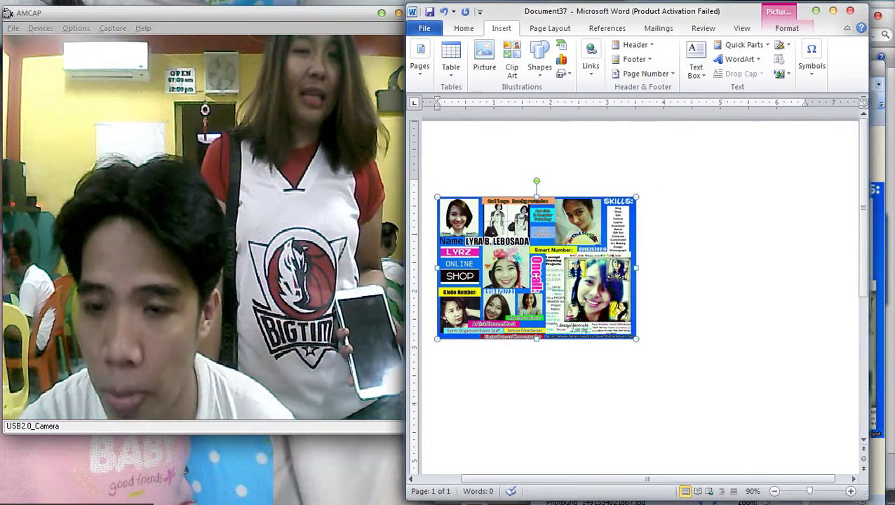
pyautogui.moveTo(536, 181); pyautogui.dragTo(623, 268)
pyautogui.scroll(-4, 623, 268)
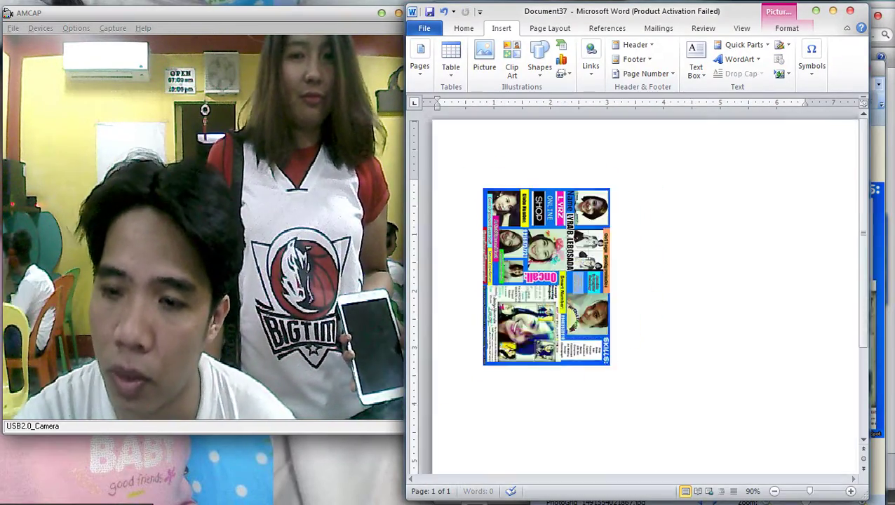
pyautogui.moveTo(577, 214); pyautogui.dragTo(576, 203)
# Float the collage in front of text and move it to the page's top-left corner.
pyautogui.click(787, 28)
pyautogui.click(658, 67)
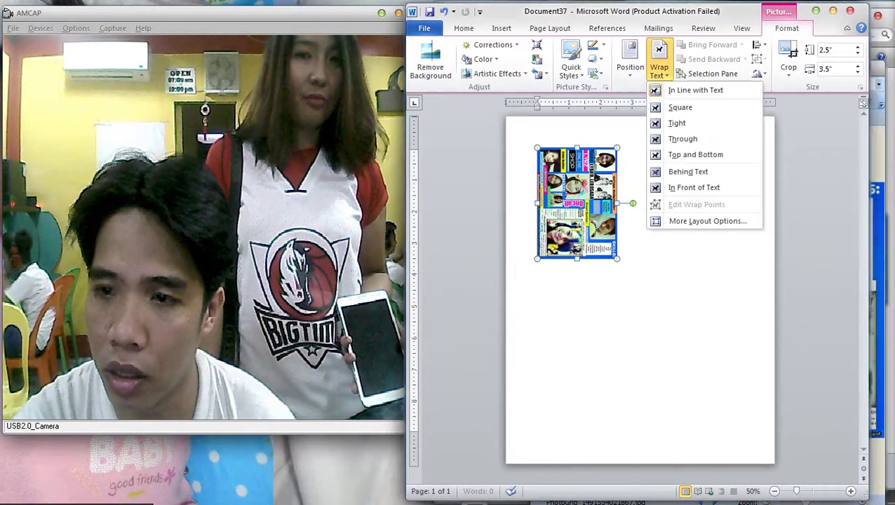
pyautogui.click(694, 187)
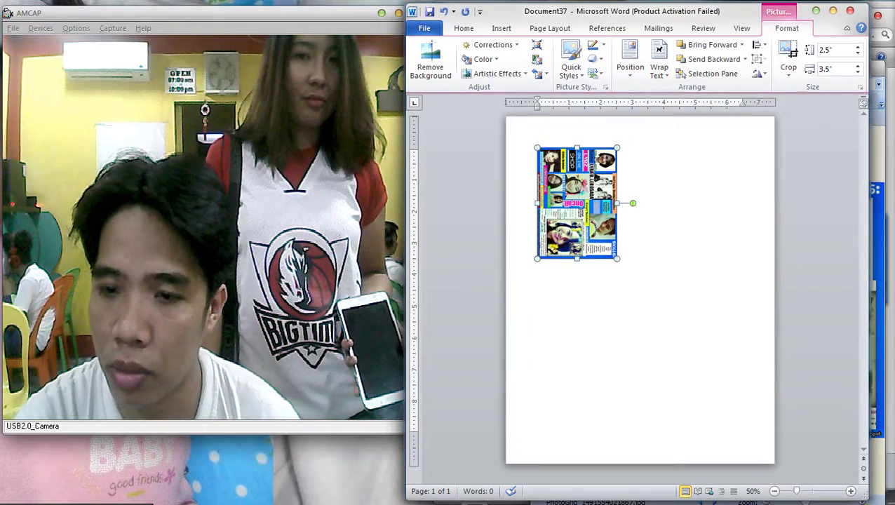
pyautogui.click(693, 187)
pyautogui.scroll(8, 694, 187)
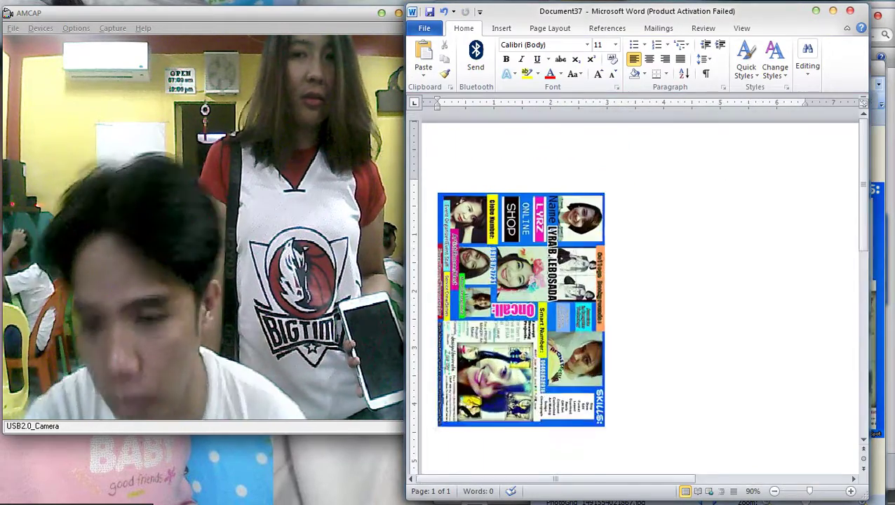
pyautogui.scroll(-6, 694, 188)
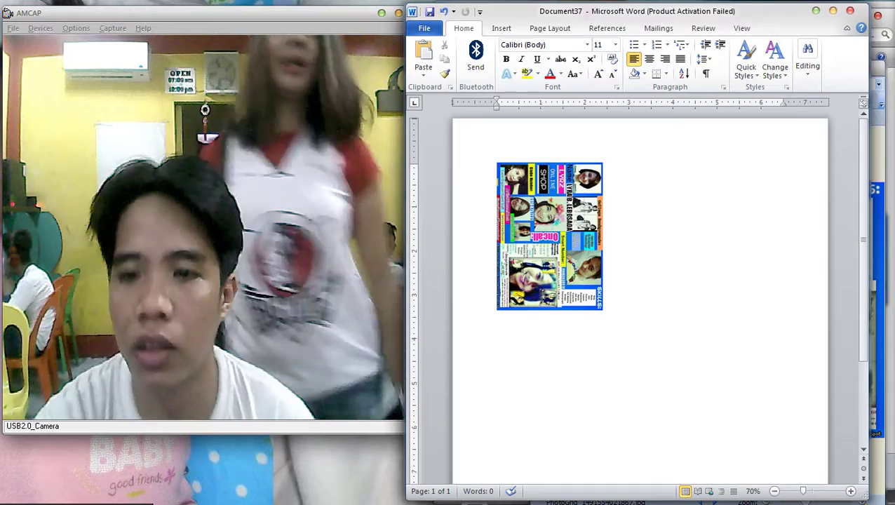
pyautogui.moveTo(549, 236); pyautogui.dragTo(738, 199)
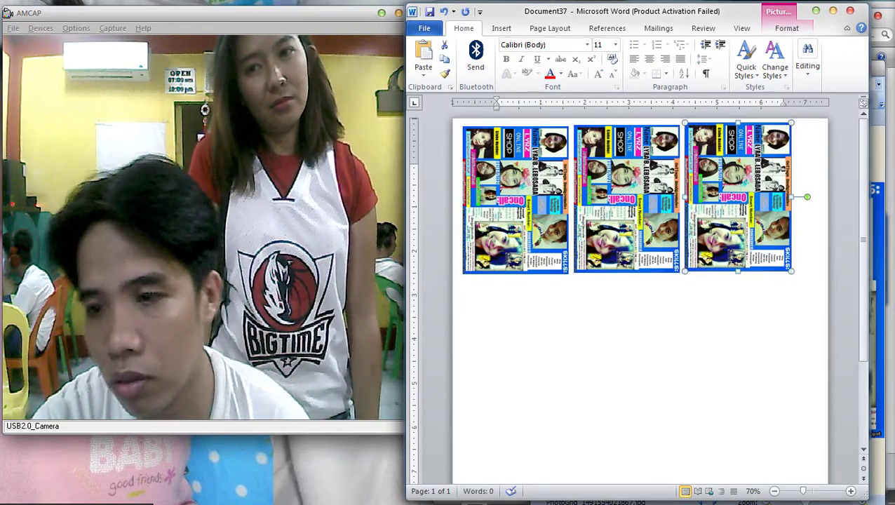
# Select all three collages in the top row.
pyautogui.keyDown('shift'); pyautogui.click(581, 199); pyautogui.keyUp('shift')
pyautogui.keyDown('shift'); pyautogui.click(515, 200); pyautogui.keyUp('shift')
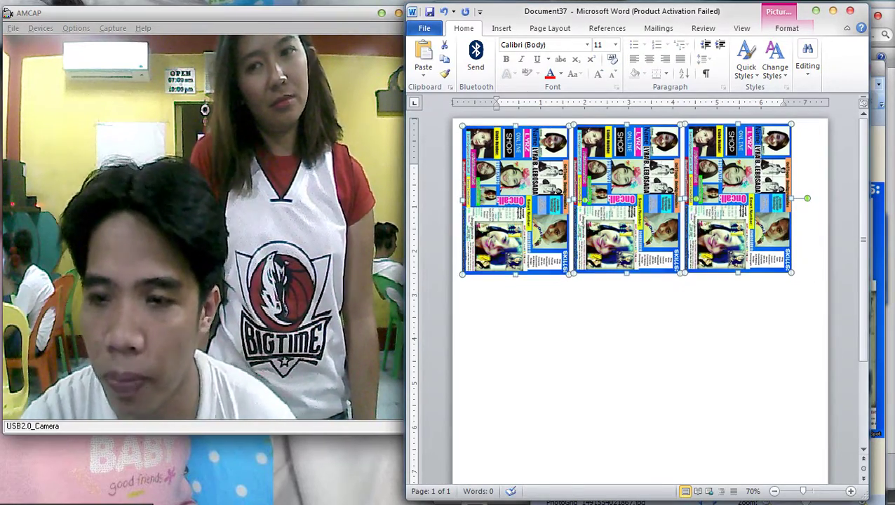
pyautogui.press('Escape')
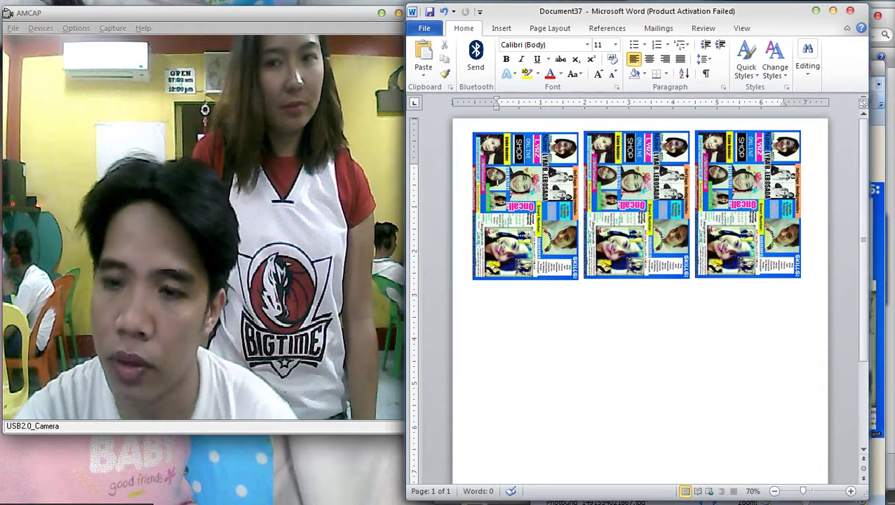
pyautogui.click(525, 203)
pyautogui.press('Escape')
pyautogui.click(747, 204)
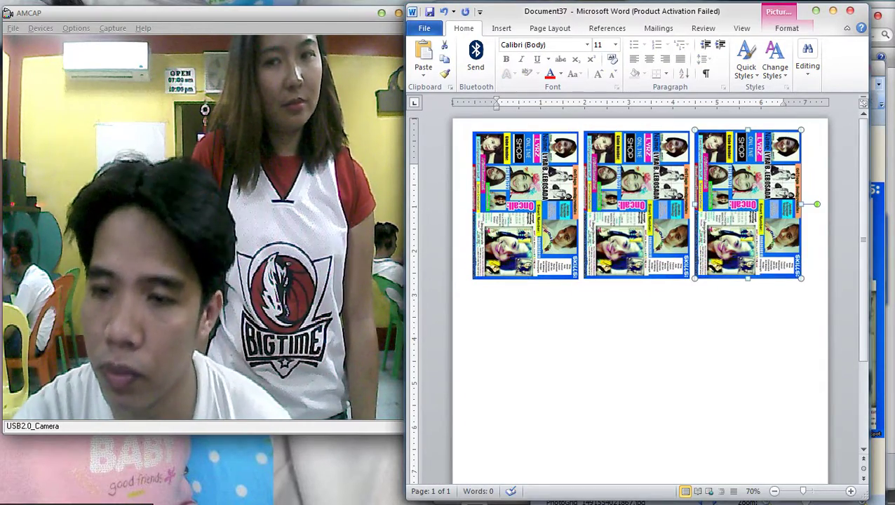
pyautogui.keyDown('shift'); pyautogui.click(636, 204); pyautogui.keyUp('shift')
pyautogui.keyDown('shift'); pyautogui.click(525, 204); pyautogui.keyUp('shift')
# Duplicate the row of three collages twice below to form the 3×3 grid.
pyautogui.moveTo(525, 204); pyautogui.dragTo(522, 357)
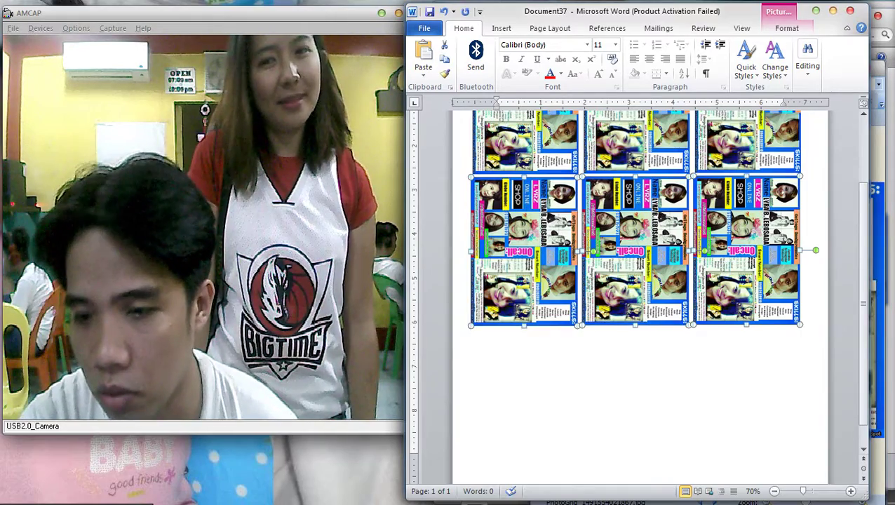
pyautogui.hotkey('ctrl', 'v')
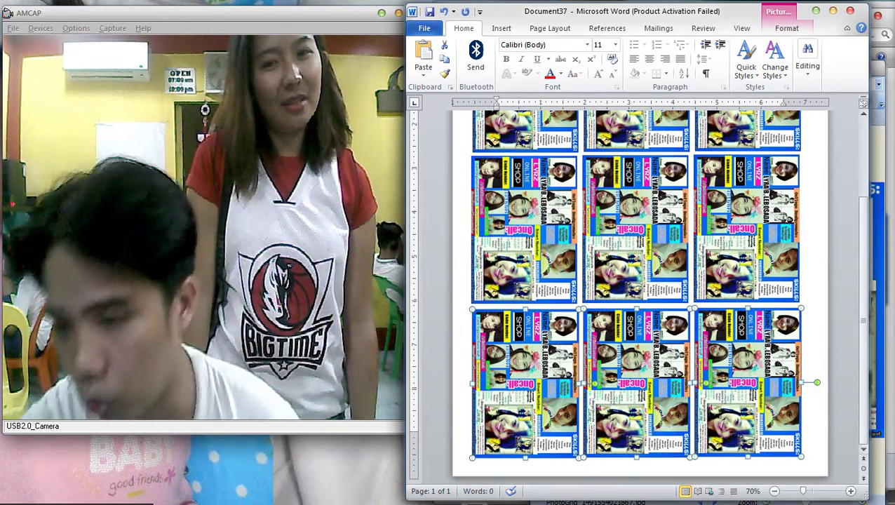
pyautogui.scroll(1, 638, 287)
pyautogui.keyDown('ctrl'); pyautogui.scroll(-2, 639, 287); pyautogui.keyUp('ctrl')
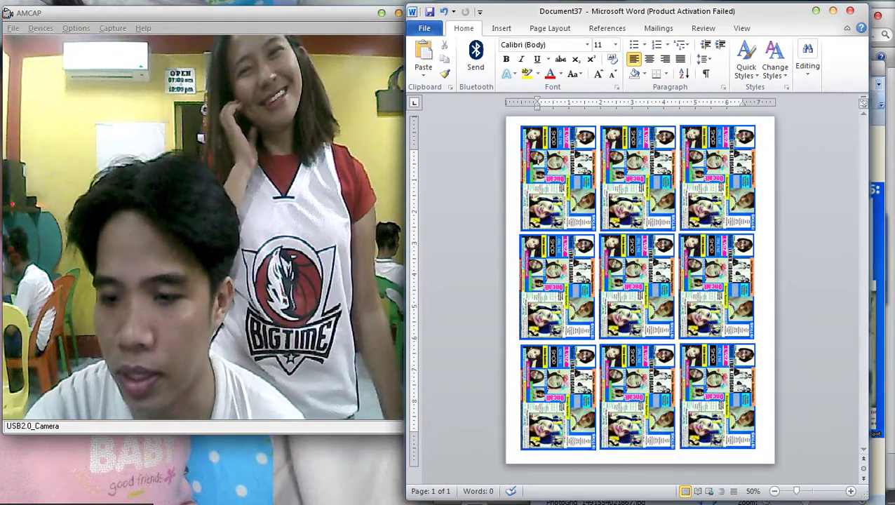
# Set the paper size to A4 from Page Layout > Size.
pyautogui.click(550, 28)
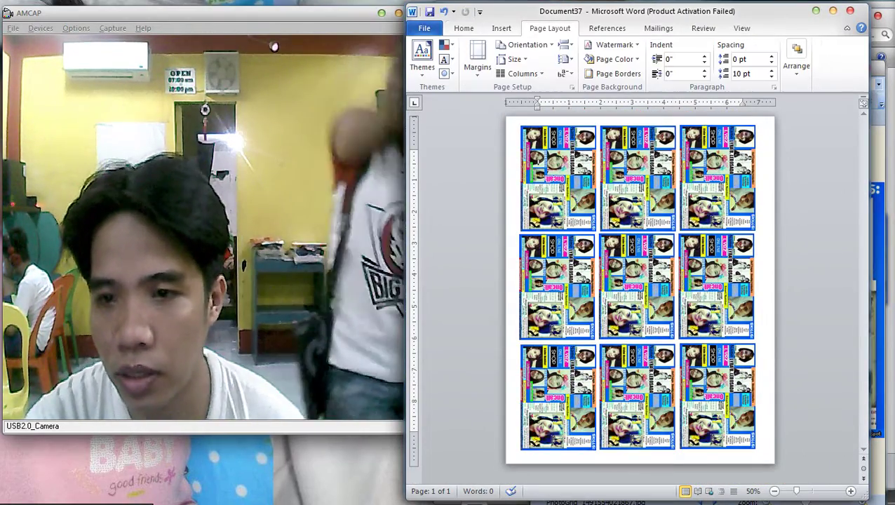
pyautogui.click(528, 44)
pyautogui.click(514, 59)
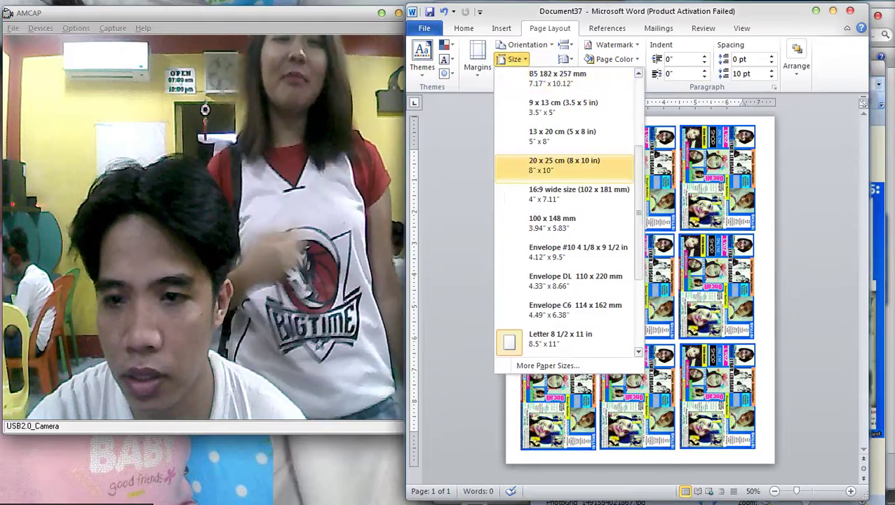
pyautogui.scroll(3, 554, 211)
pyautogui.click(540, 79)
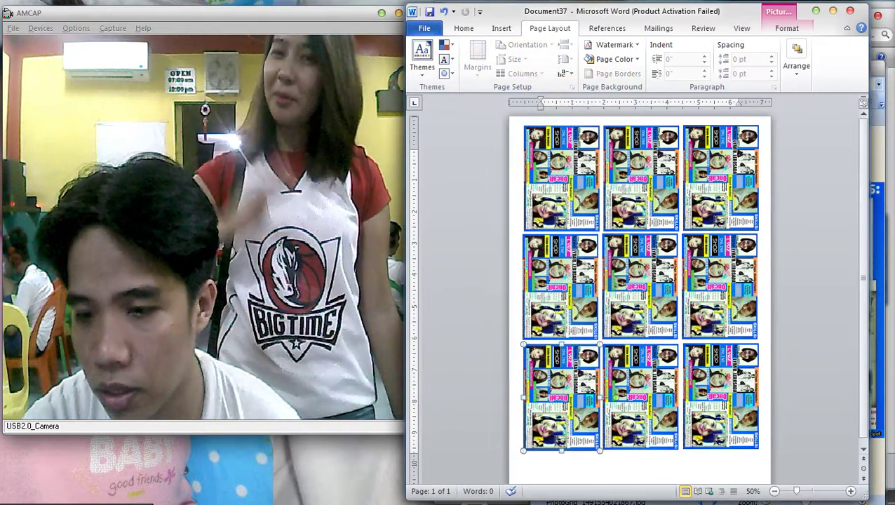
# Select all nine pictures, then undo and redo the last change.
pyautogui.hotkey('ctrl', 'a')
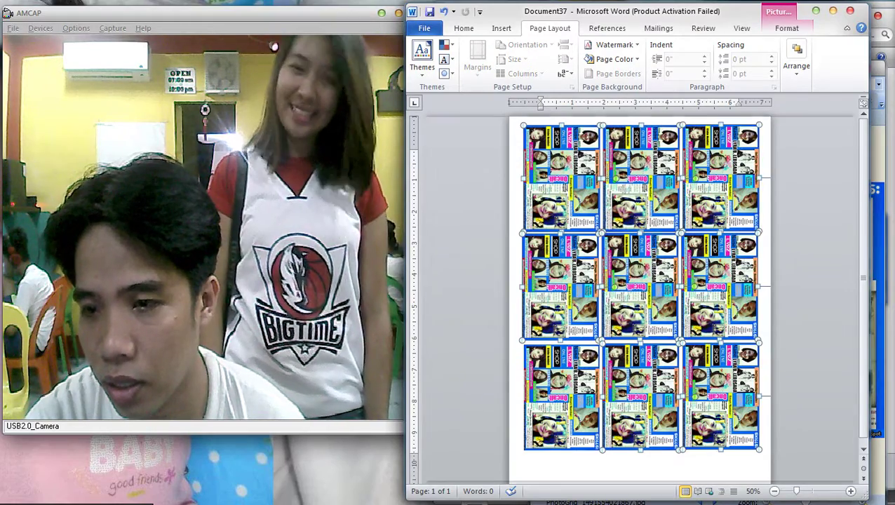
pyautogui.hotkey('ctrl', 'z')
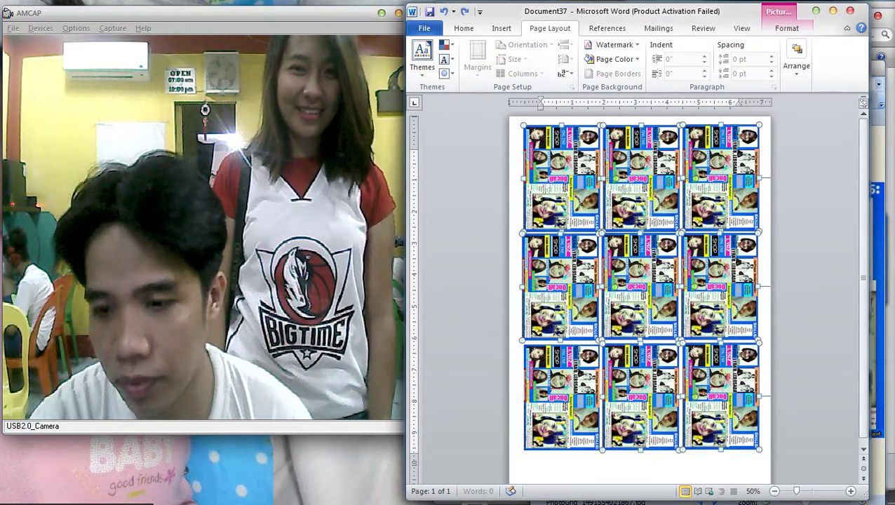
pyautogui.hotkey('ctrl', 'y')
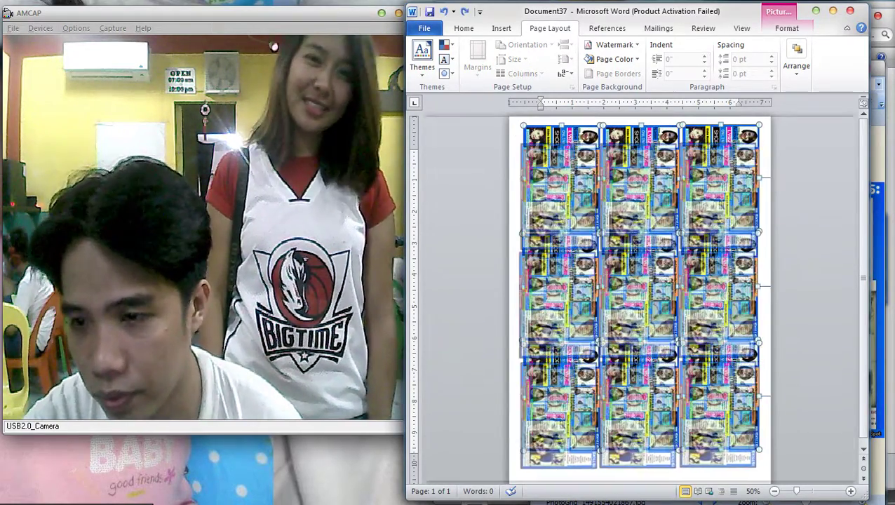
pyautogui.scroll(-1, 637, 302)
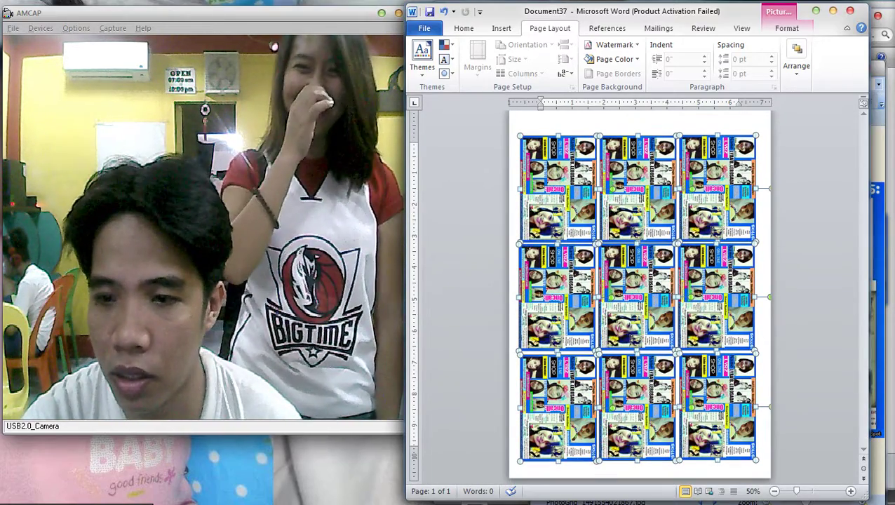
pyautogui.hotkey('ctrl', 'z')
pyautogui.hotkey('ctrl', 'z')
pyautogui.hotkey('ctrl', 'z')
pyautogui.hotkey('ctrl', 'z')
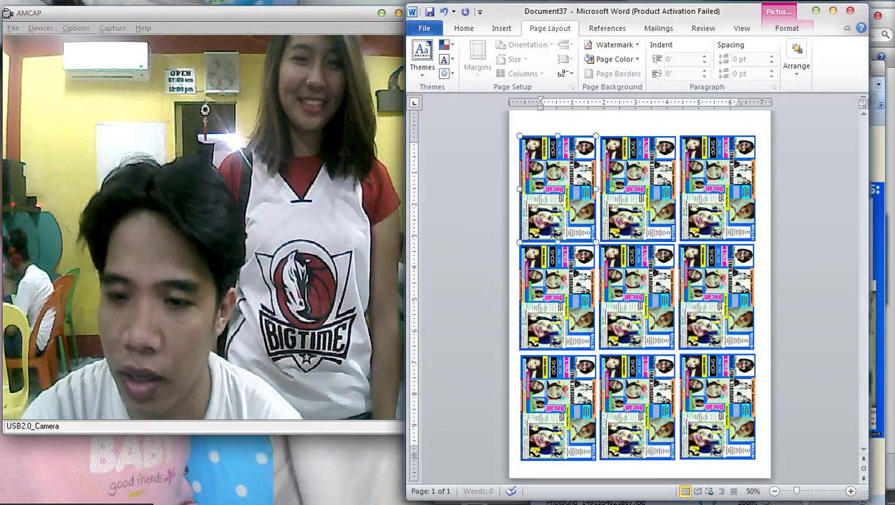
pyautogui.press('Escape')
pyautogui.press('Tab')
pyautogui.press('Tab')
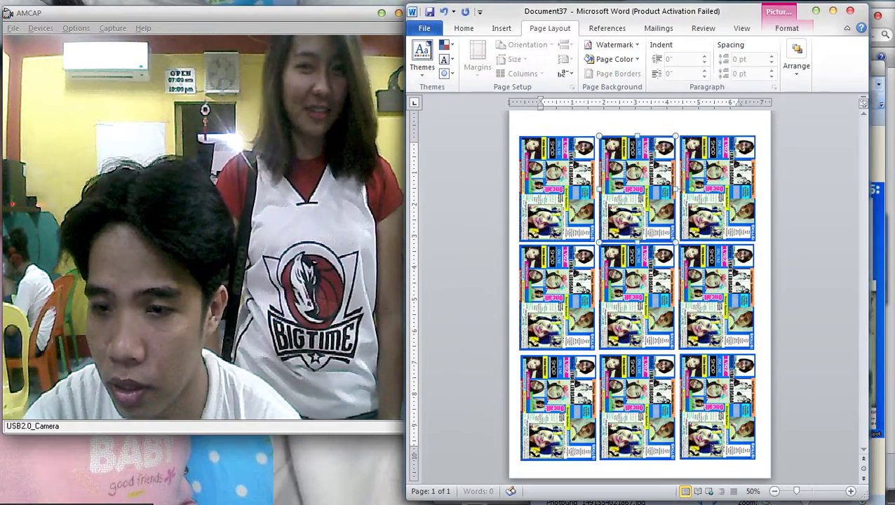
pyautogui.press('Escape')
pyautogui.hotkey('ctrl', 'z')
pyautogui.hotkey('ctrl', 'z')
pyautogui.hotkey('ctrl', 'z')
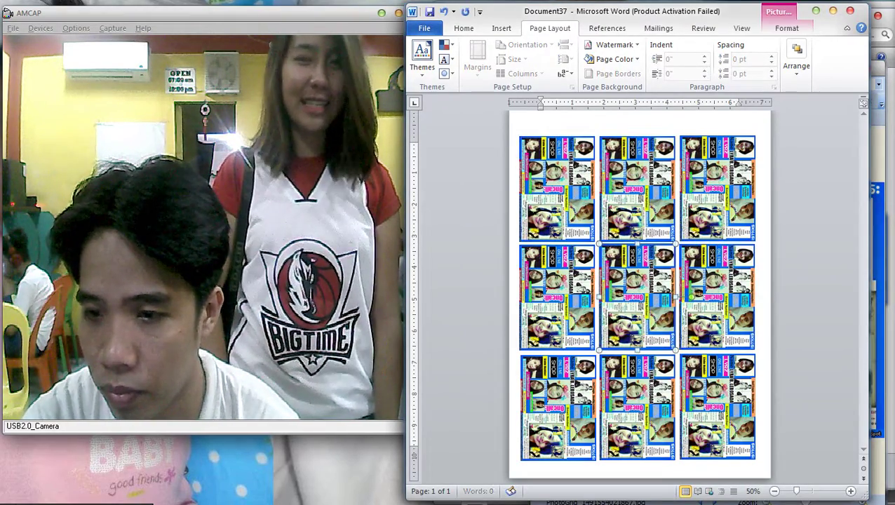
pyautogui.hotkey('ctrl', 'z')
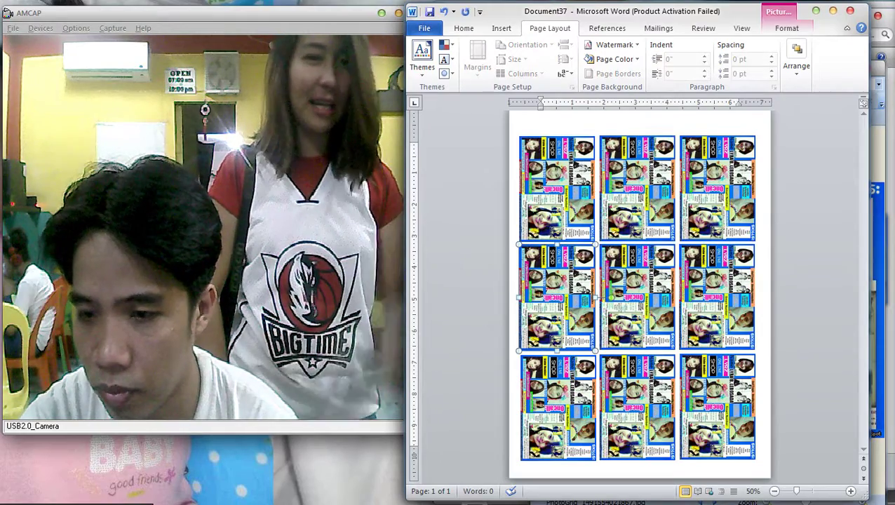
pyautogui.press('Escape')
pyautogui.click(557, 407)
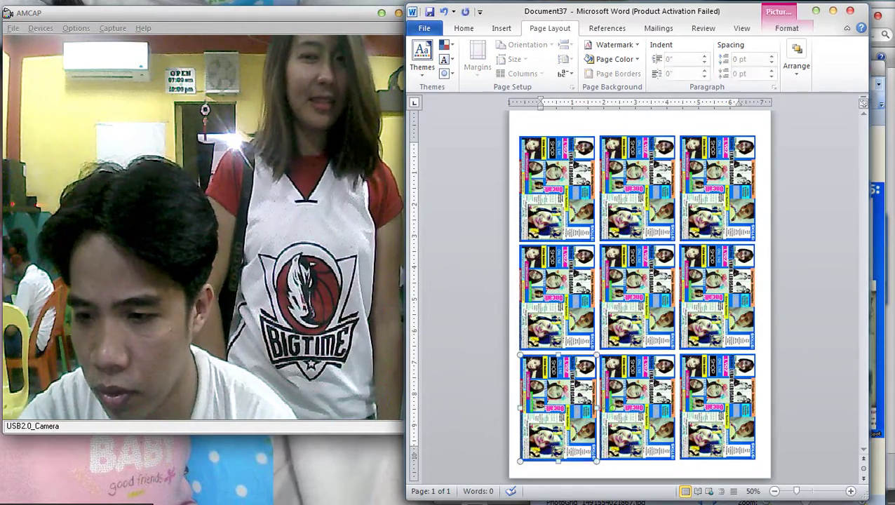
pyautogui.click(637, 406)
pyautogui.click(716, 407)
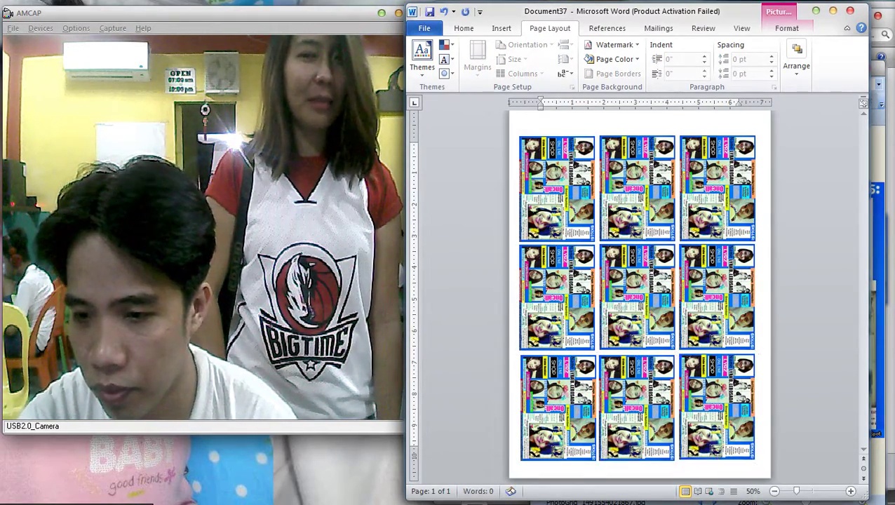
pyautogui.click(558, 407)
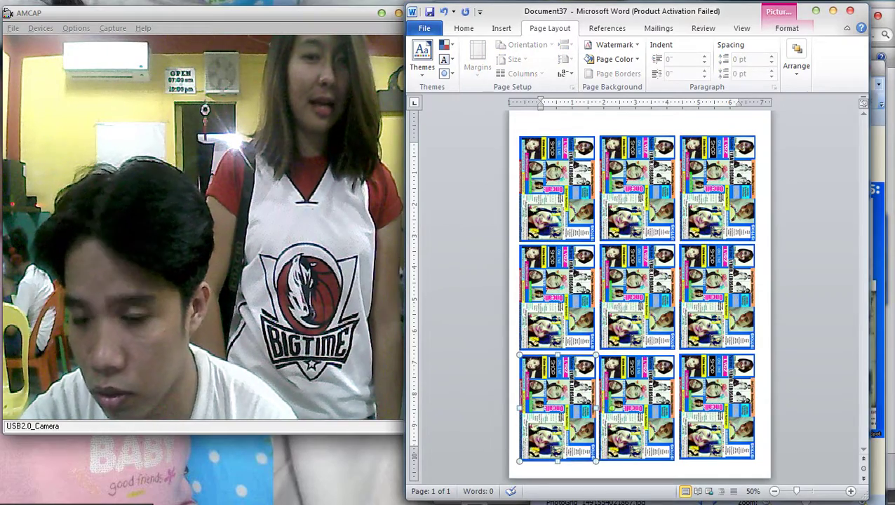
pyautogui.click(716, 406)
pyautogui.click(637, 407)
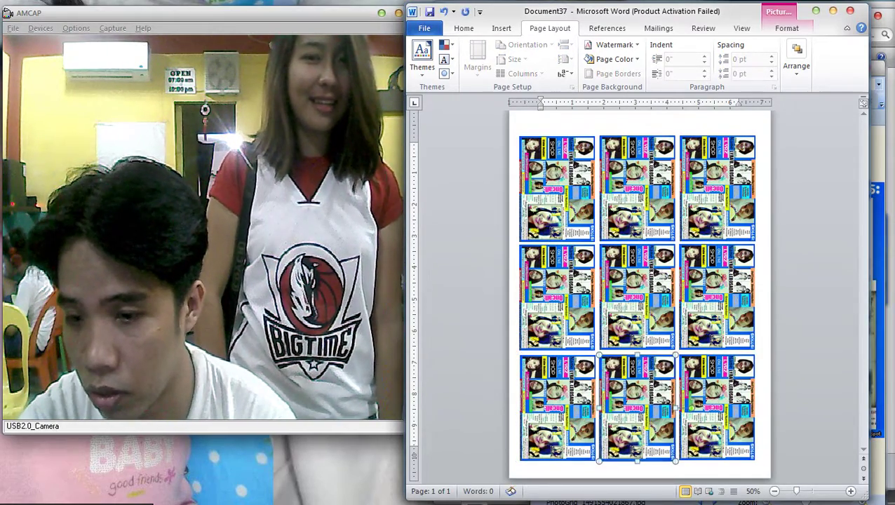
pyautogui.click(741, 411)
pyautogui.scroll(-2, 640, 295)
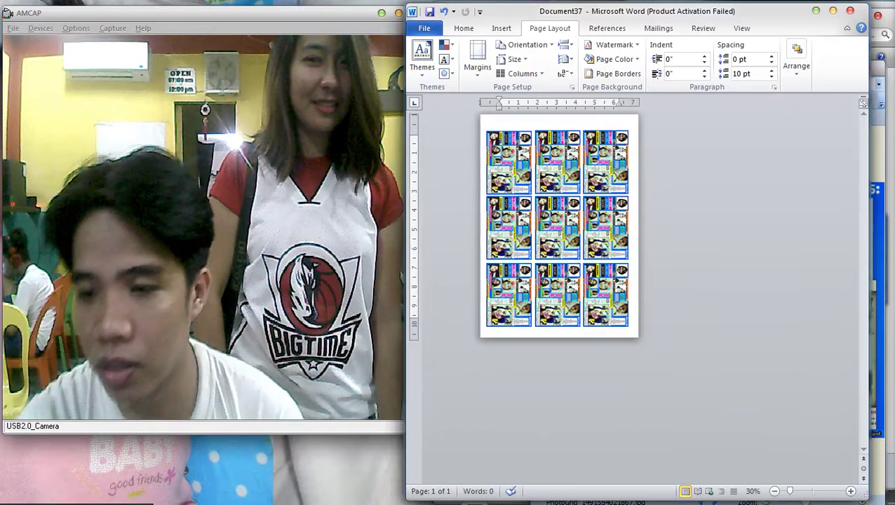
pyautogui.scroll(2, 640, 294)
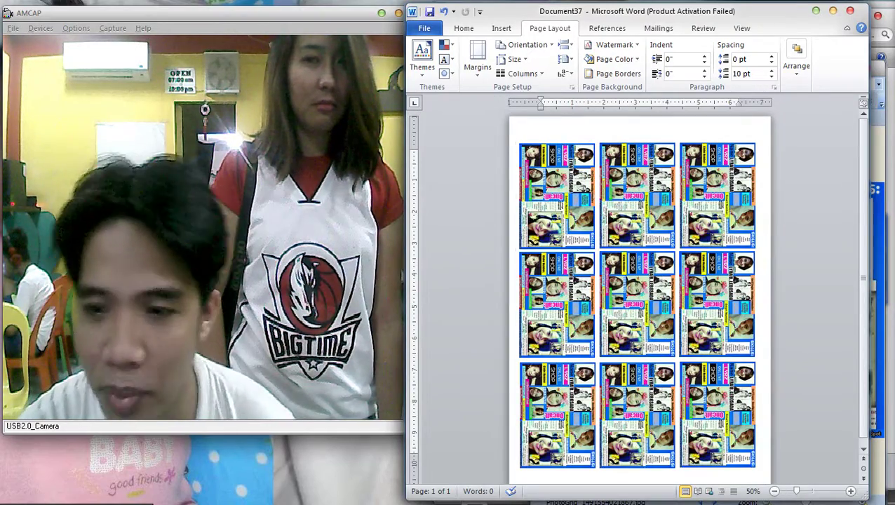
pyautogui.keyDown('ctrl'); pyautogui.click(556, 195); pyautogui.keyUp('ctrl')
pyautogui.keyDown('ctrl'); pyautogui.click(636, 195); pyautogui.keyUp('ctrl')
pyautogui.keyDown('ctrl'); pyautogui.click(717, 195); pyautogui.keyUp('ctrl')
pyautogui.keyDown('ctrl'); pyautogui.click(717, 303); pyautogui.keyUp('ctrl')
pyautogui.keyDown('ctrl'); pyautogui.click(636, 303); pyautogui.keyUp('ctrl')
pyautogui.keyDown('ctrl'); pyautogui.click(556, 304); pyautogui.keyUp('ctrl')
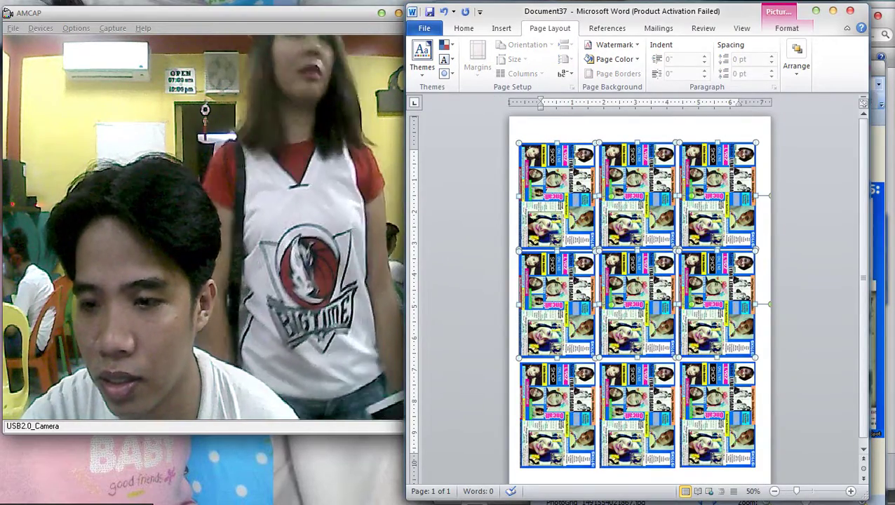
pyautogui.keyDown('ctrl'); pyautogui.click(556, 414); pyautogui.keyUp('ctrl')
pyautogui.keyDown('ctrl'); pyautogui.click(637, 413); pyautogui.keyUp('ctrl')
pyautogui.keyDown('ctrl'); pyautogui.click(717, 414); pyautogui.keyUp('ctrl')
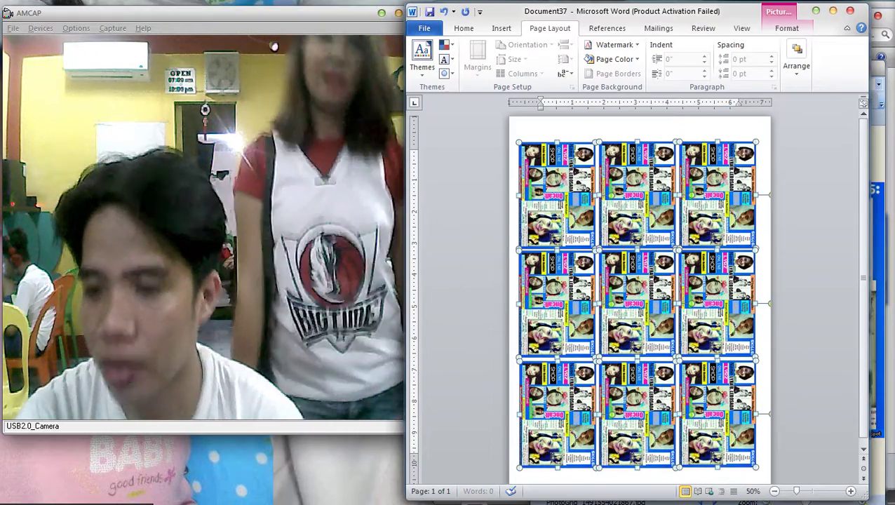
pyautogui.press('Escape')
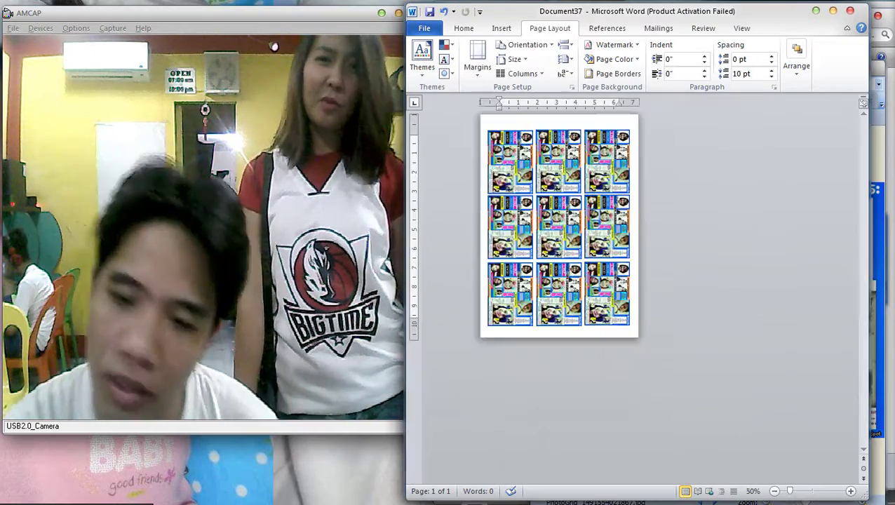
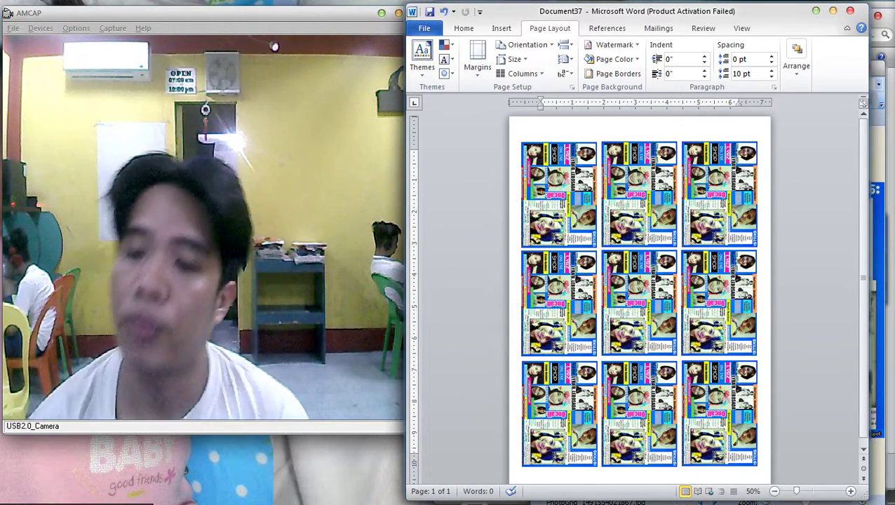
# Print the nine-card resume sheet on the EPSON T60 Series after checking its printer properties.
pyautogui.moveTo(886, 85)
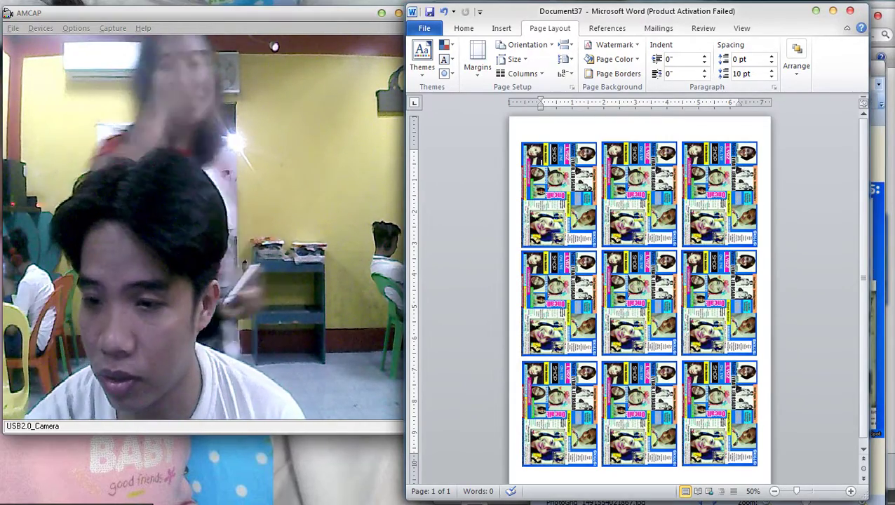
pyautogui.scroll(-1, 640, 301)
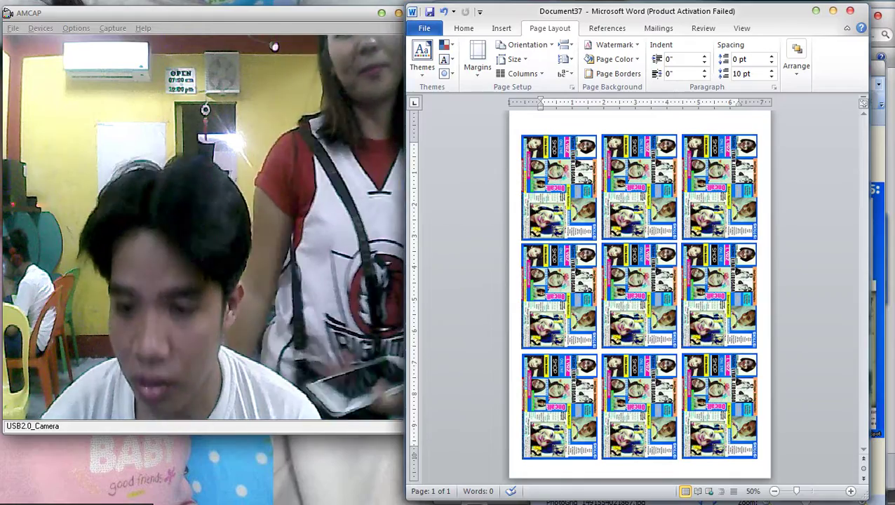
pyautogui.hotkey('ctrl', 'p')
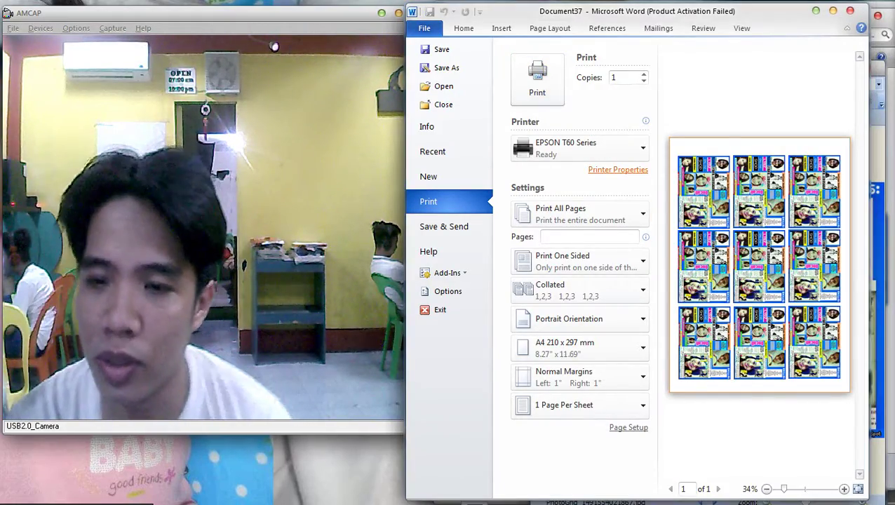
pyautogui.click(618, 170)
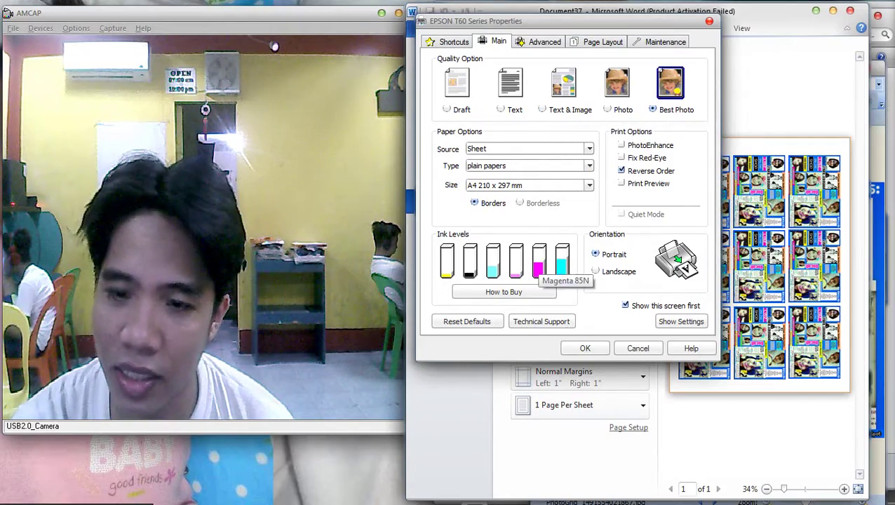
pyautogui.click(585, 347)
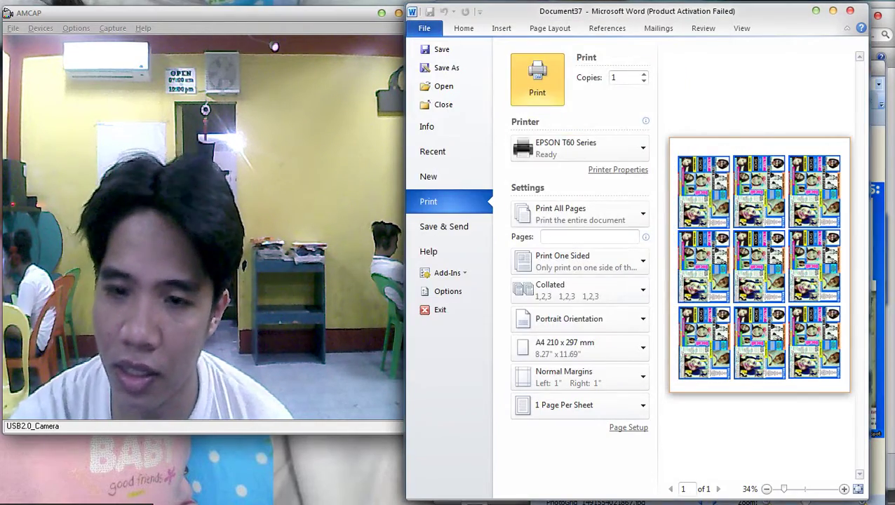
pyautogui.click(537, 79)
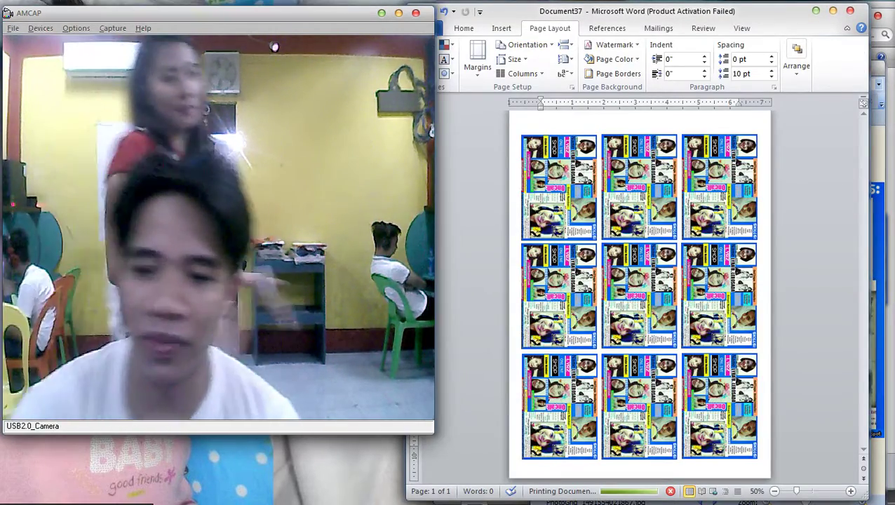
# Scroll through the YouTube channel page in Chrome, then return to Word and the card image viewer.
pyautogui.hotkey('alt', 'Tab')
pyautogui.hotkey('alt', 'Tab')
pyautogui.hotkey('alt', 'Tab')
pyautogui.hotkey('alt', 'Tab')
pyautogui.hotkey('alt', 'Tab')
pyautogui.hotkey('alt', 'Tab')
pyautogui.hotkey('alt', 'Tab')
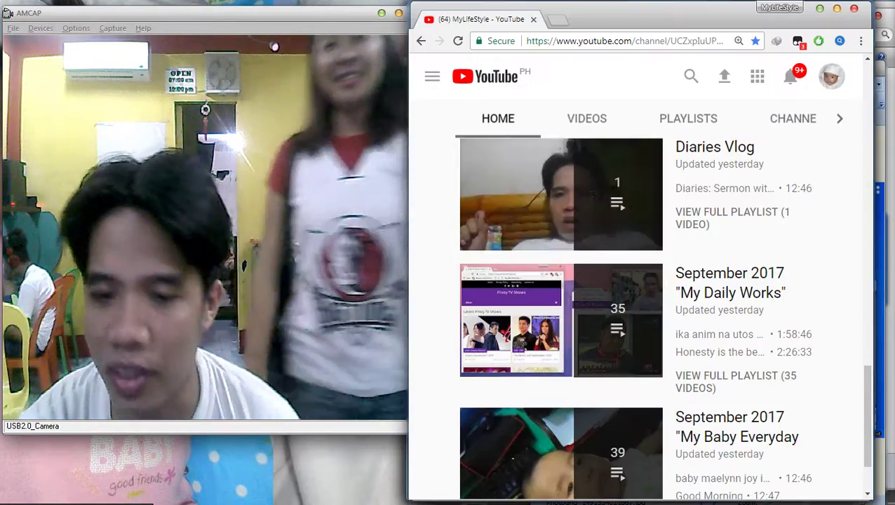
pyautogui.scroll(-2, 561, 211)
pyautogui.scroll(6, 561, 210)
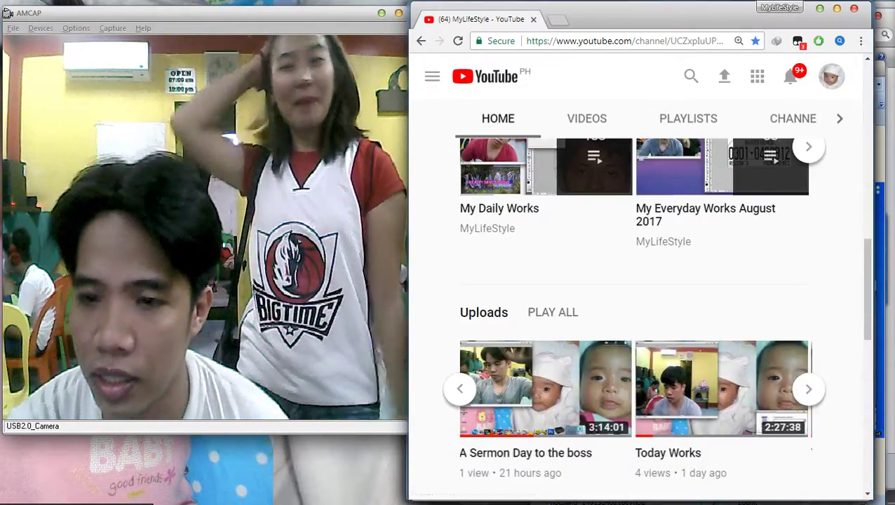
pyautogui.scroll(10, 481, 428)
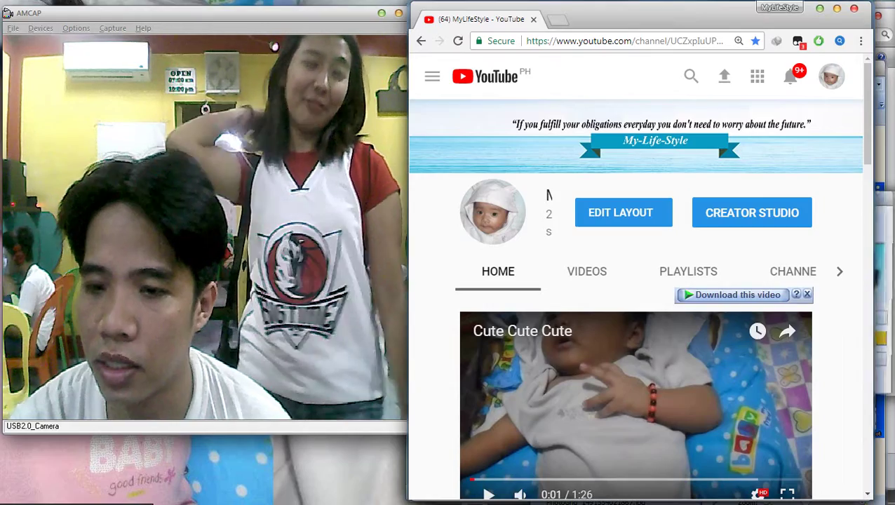
pyautogui.hotkey('alt', 'Tab')
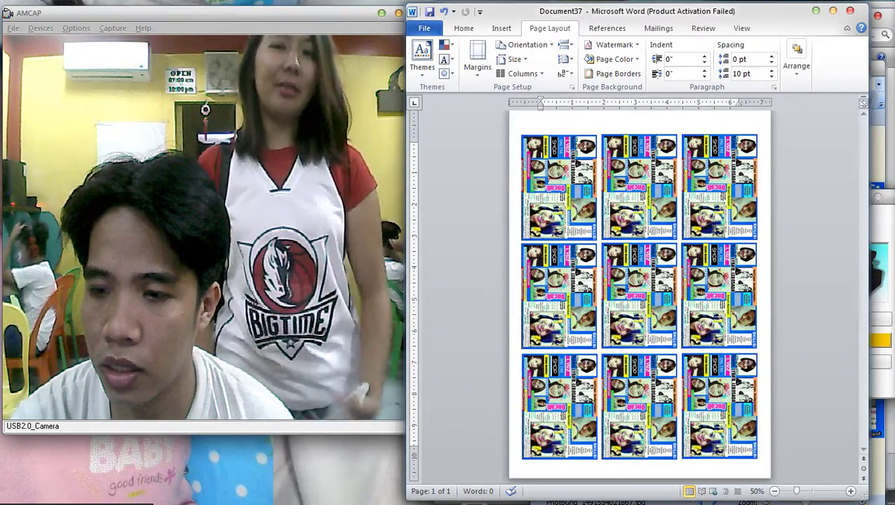
pyautogui.hotkey('alt', 'Tab')
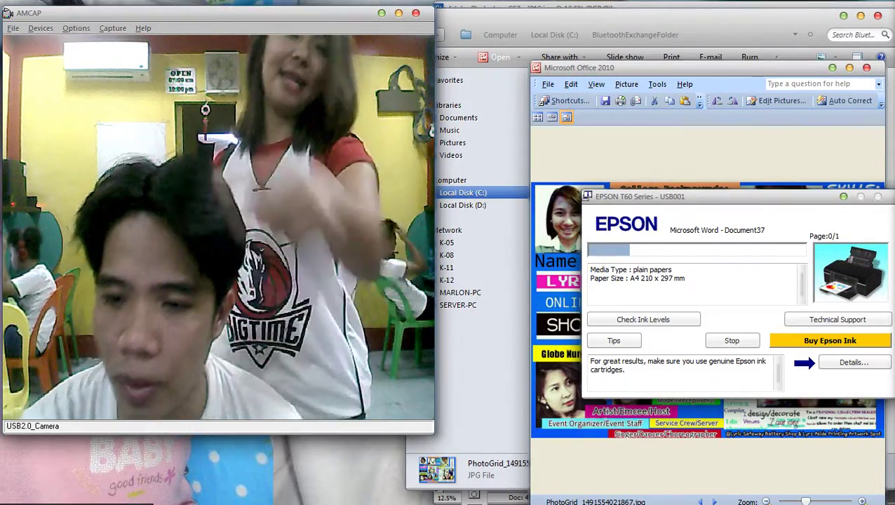
# Close the picture viewer and the folder window, then bring Photoshop forward and reposition it.
pyautogui.hotkey('alt', 'F4')
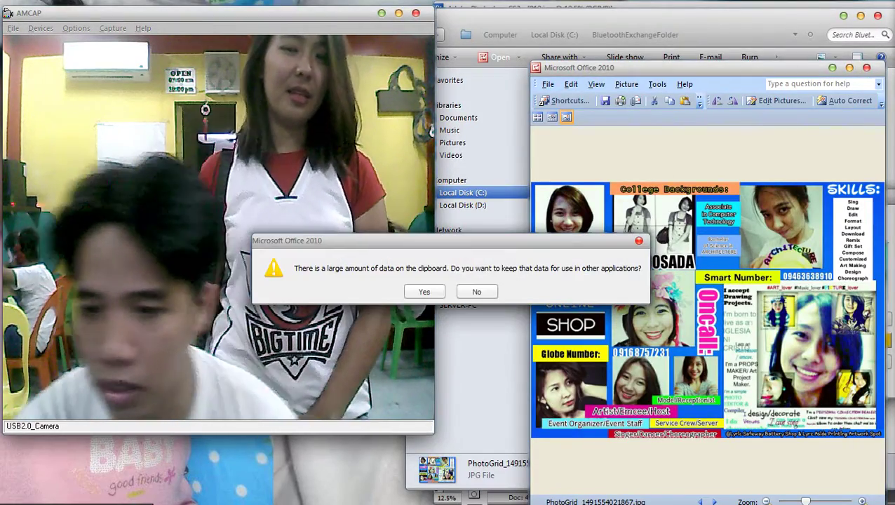
pyautogui.press('Return')
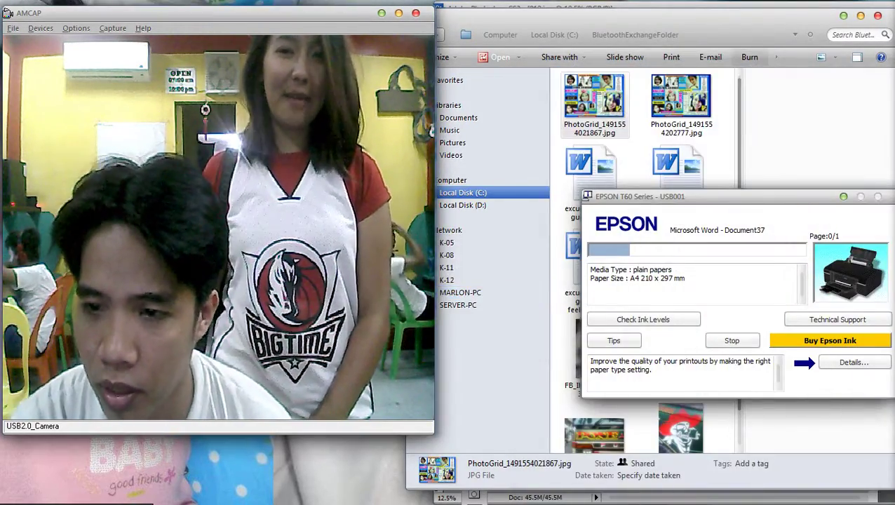
pyautogui.hotkey('alt', 'F4')
pyautogui.click(639, 433)
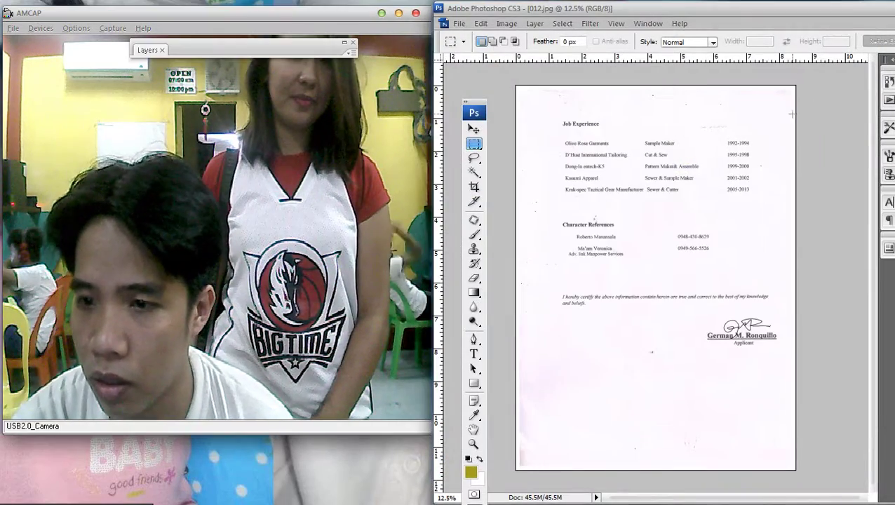
pyautogui.moveTo(561, 9); pyautogui.dragTo(390, 122)
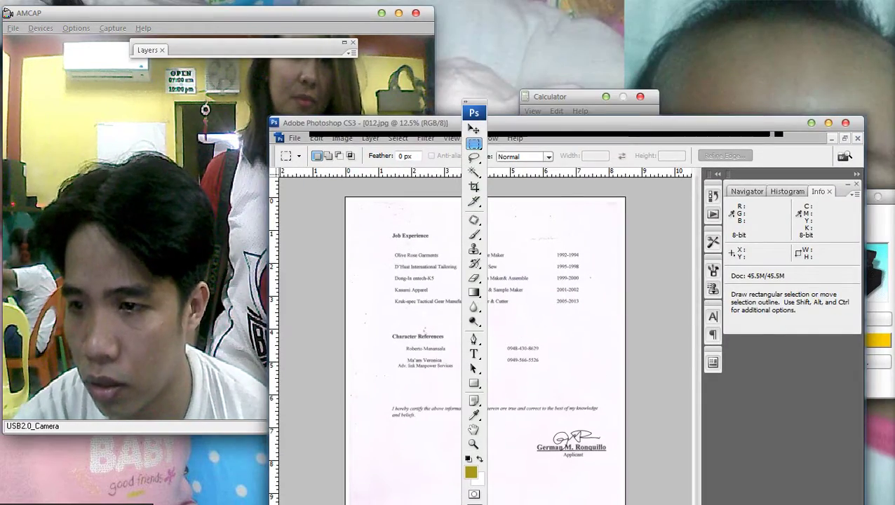
# Close 012.jpg, 010.jpg, DSC08543.JPG and the remaining images without saving, then hide Photoshop's panels.
pyautogui.hotkey('ctrl', 'w')
pyautogui.hotkey('ctrl', 'w')
pyautogui.press('Tab')
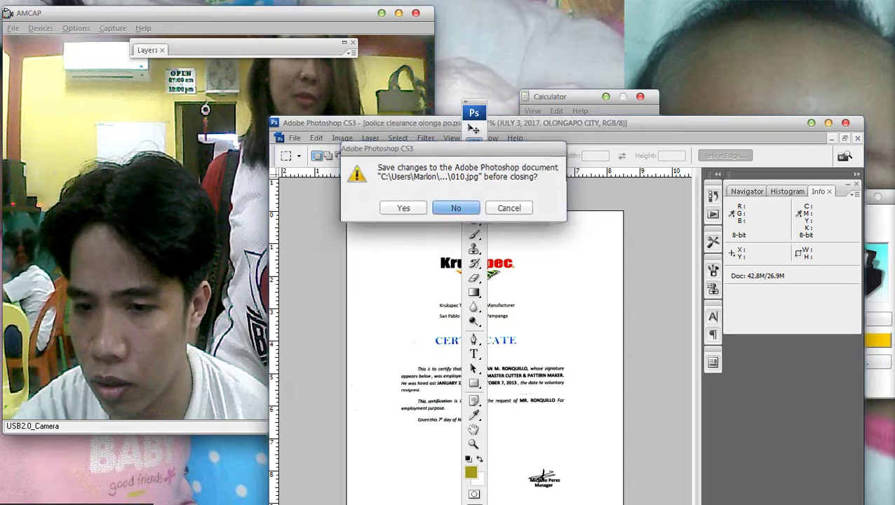
pyautogui.press('Return')
pyautogui.hotkey('ctrl', 'w')
pyautogui.press('Tab')
pyautogui.press('Return')
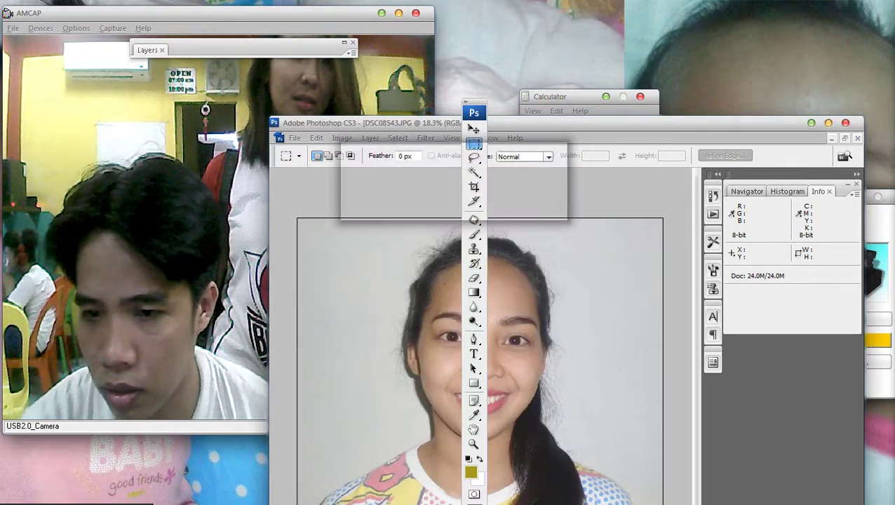
pyautogui.hotkey('ctrl', 'w')
pyautogui.press('Tab')
pyautogui.press('Return')
pyautogui.hotkey('ctrl', 'w')
pyautogui.press('Tab')
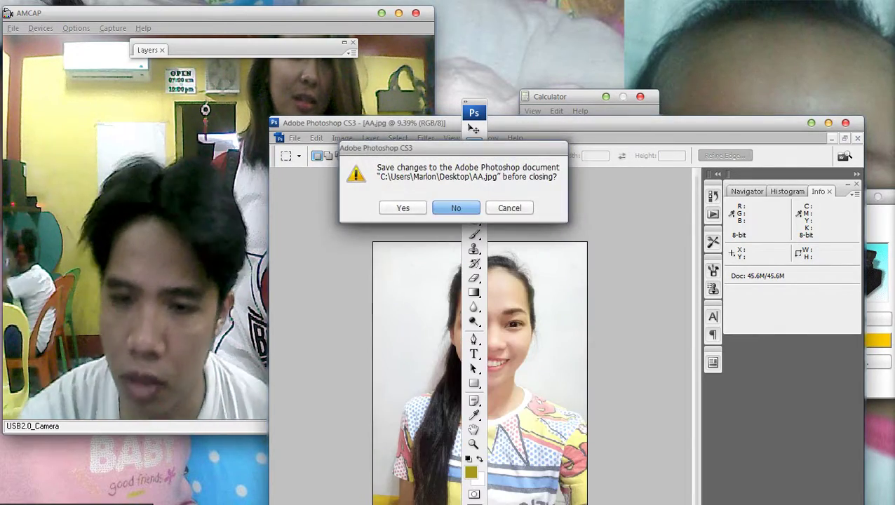
pyautogui.press('Return')
pyautogui.hotkey('ctrl', 'w')
pyautogui.press('Tab')
pyautogui.press('Return')
pyautogui.hotkey('ctrl', 'w')
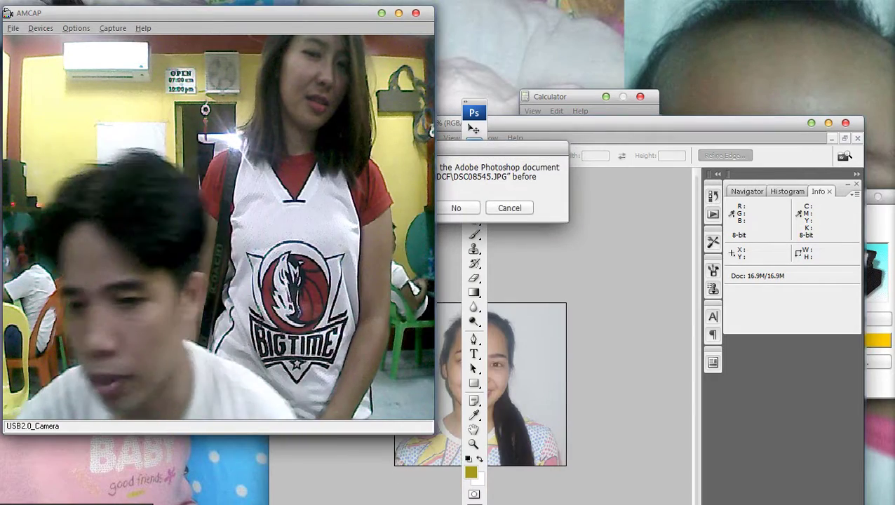
pyautogui.press('Tab')
pyautogui.press('Return')
pyautogui.press('Tab')
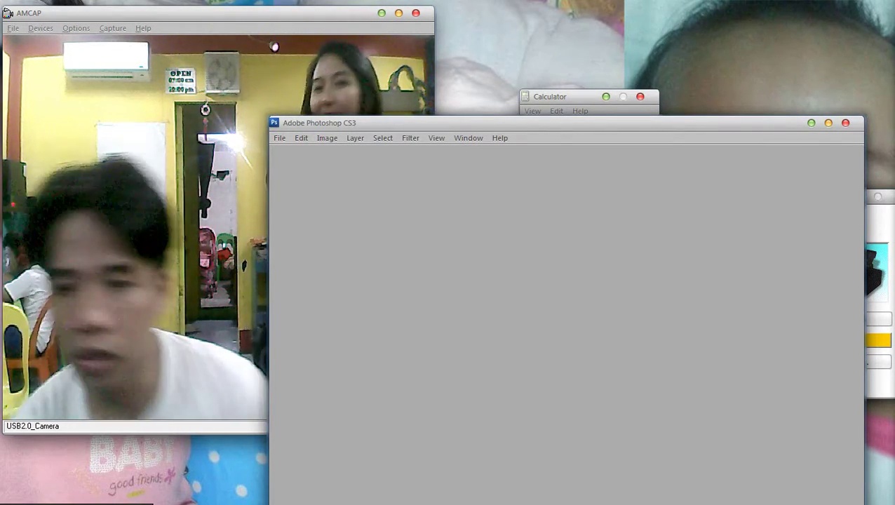
pyautogui.hotkey('alt', 'Tab')
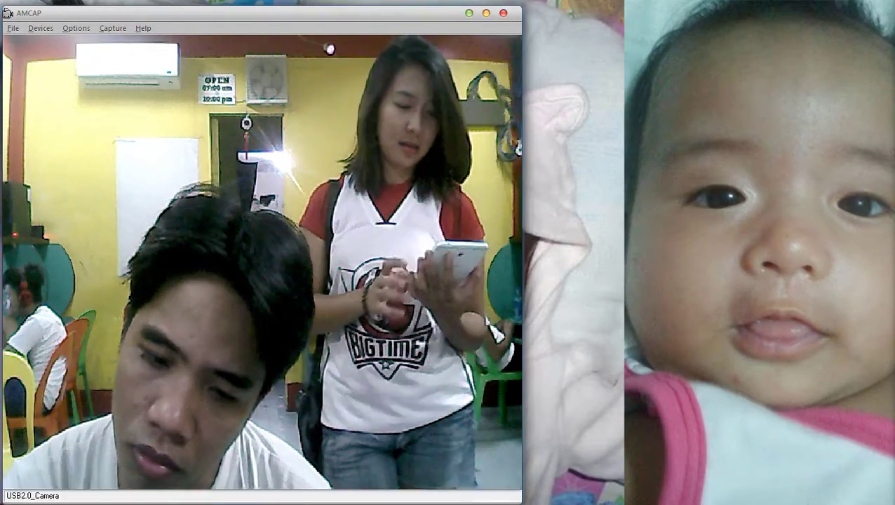
pyautogui.moveTo(540, 481)
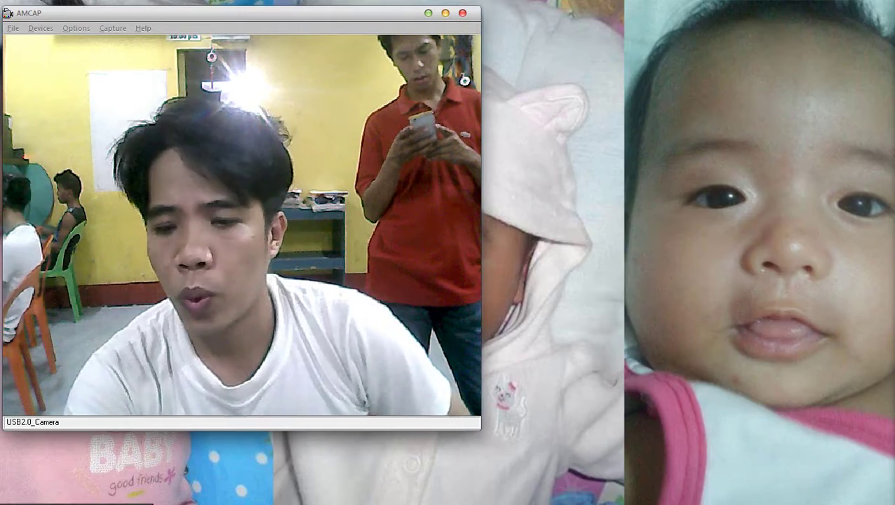
pyautogui.moveTo(631, 491)
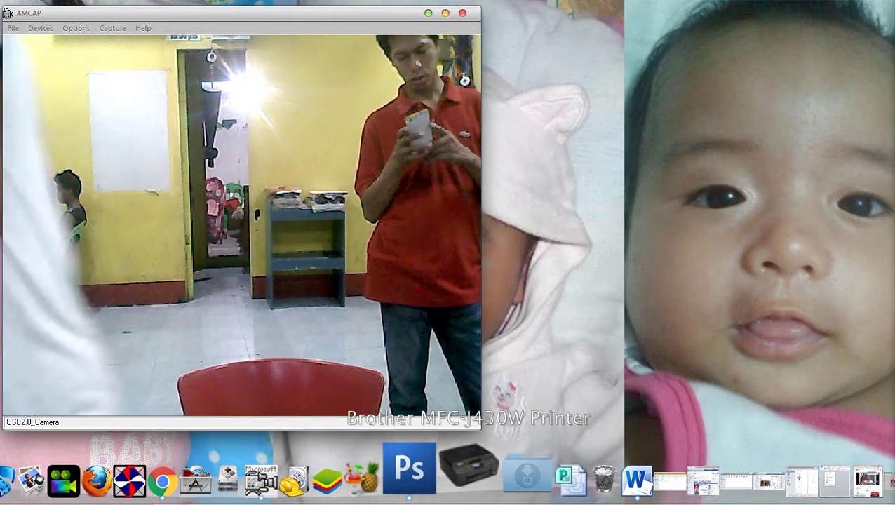
# Start a new scan on the Brother printer at 400 DPI and scan the resume page.
pyautogui.rightClick(466, 466)
pyautogui.moveTo(505, 458)
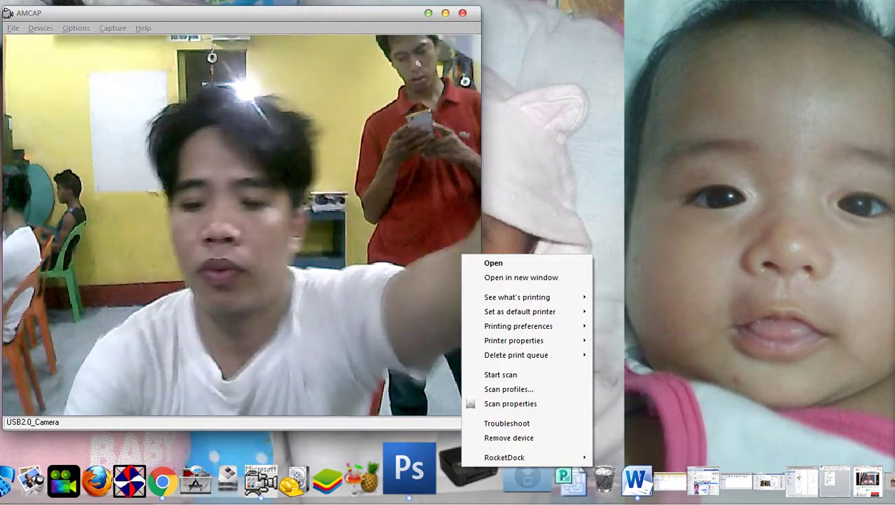
pyautogui.click(500, 375)
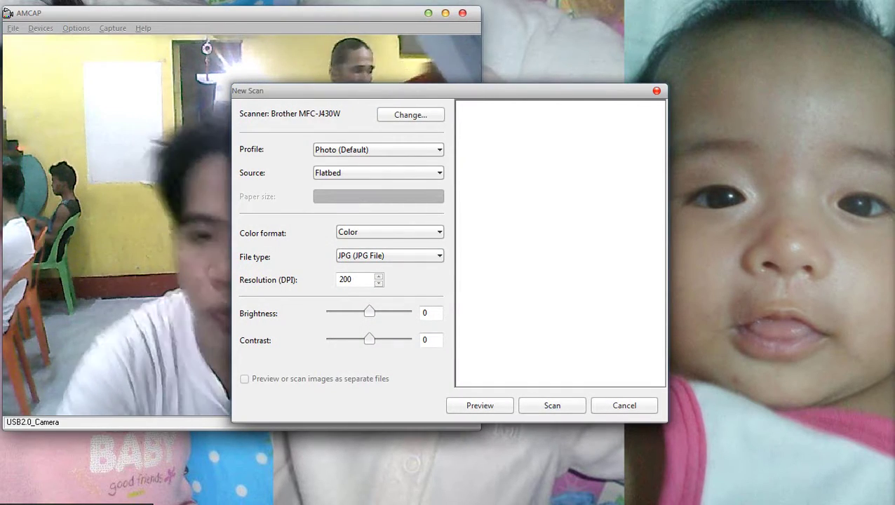
pyautogui.moveTo(281, 90); pyautogui.dragTo(619, 31)
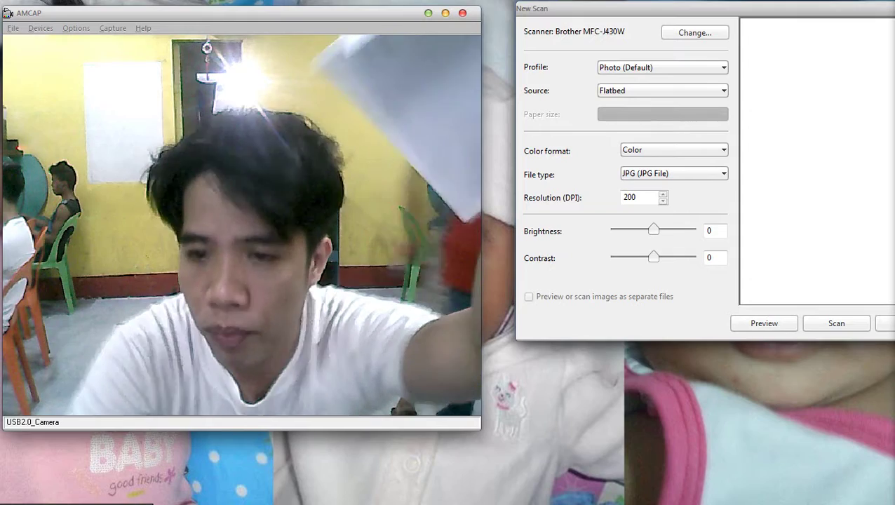
pyautogui.press('Up')
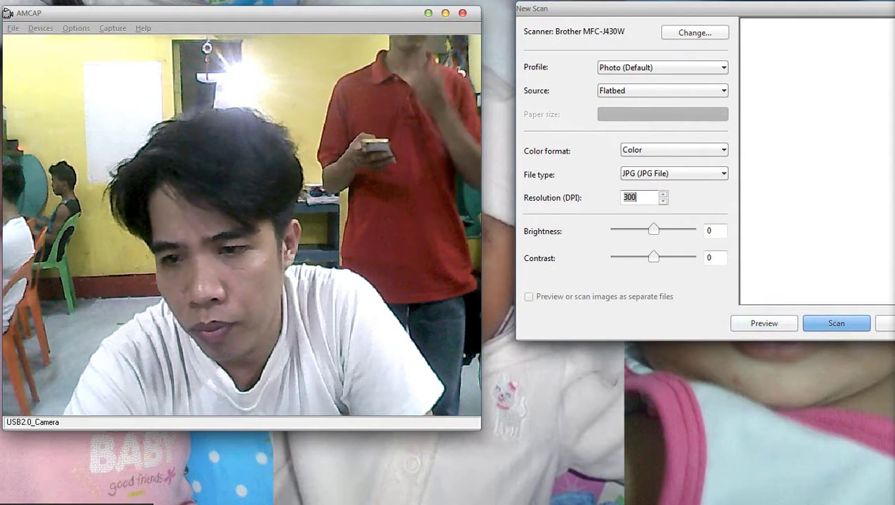
pyautogui.press('Up')
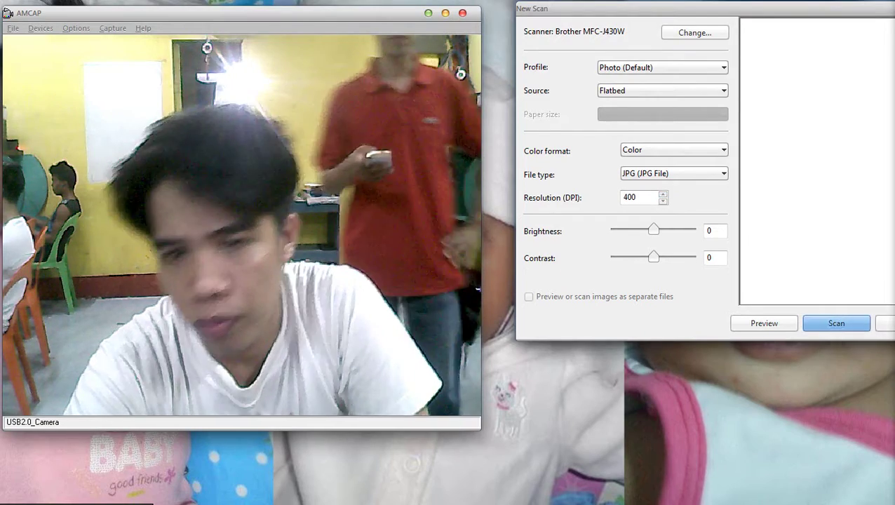
pyautogui.press('Return')
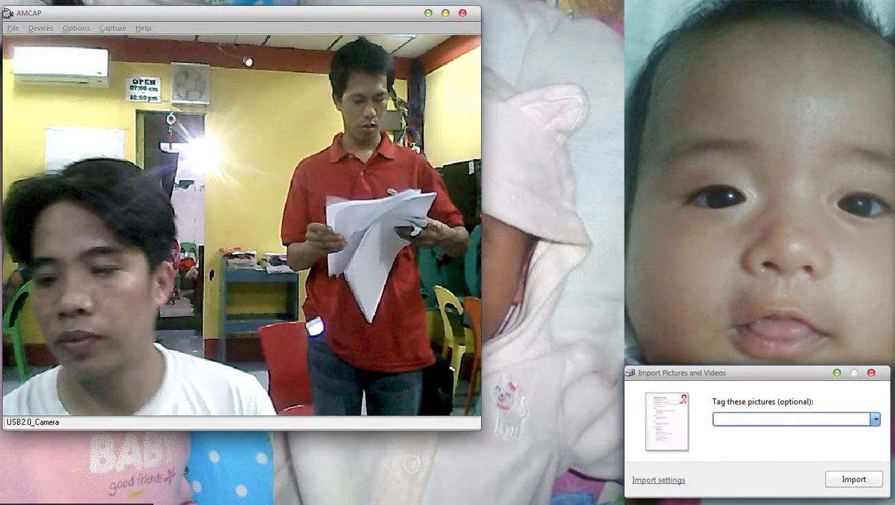
# Import the scanned resume, review 013.jpg in Imported Pictures and Videos, and close the window.
pyautogui.press('Return')
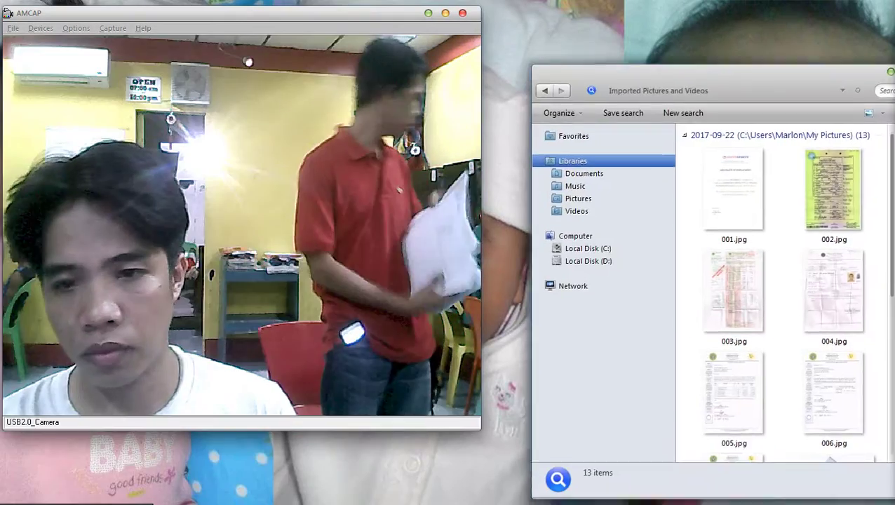
pyautogui.scroll(-5, 709, 238)
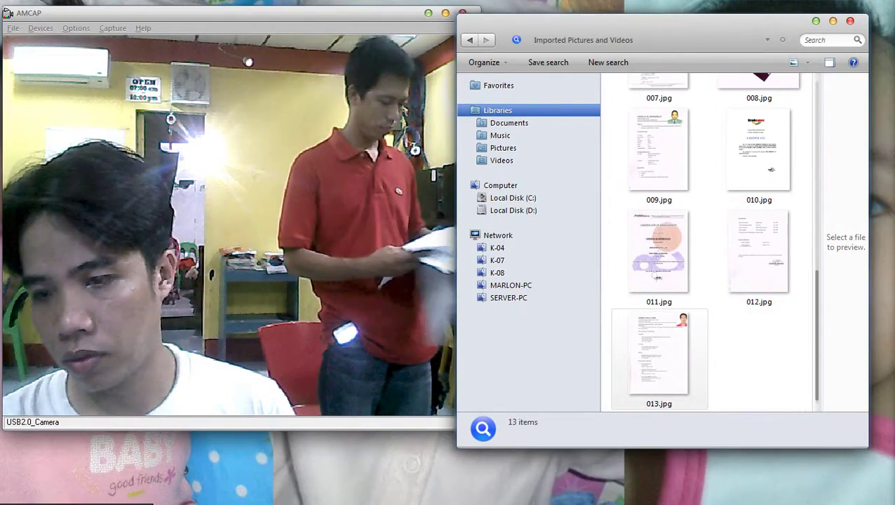
pyautogui.scroll(5, 709, 238)
pyautogui.scroll(-5, 708, 238)
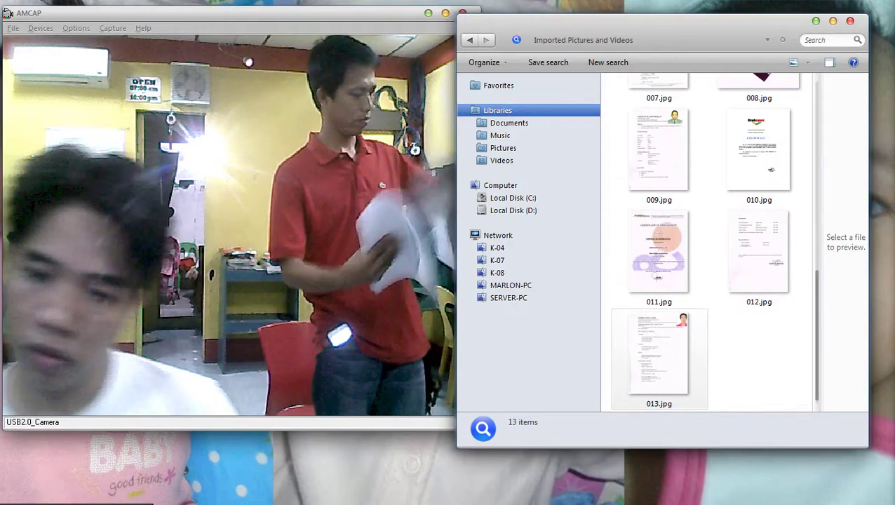
pyautogui.scroll(5, 659, 351)
pyautogui.scroll(-5, 659, 351)
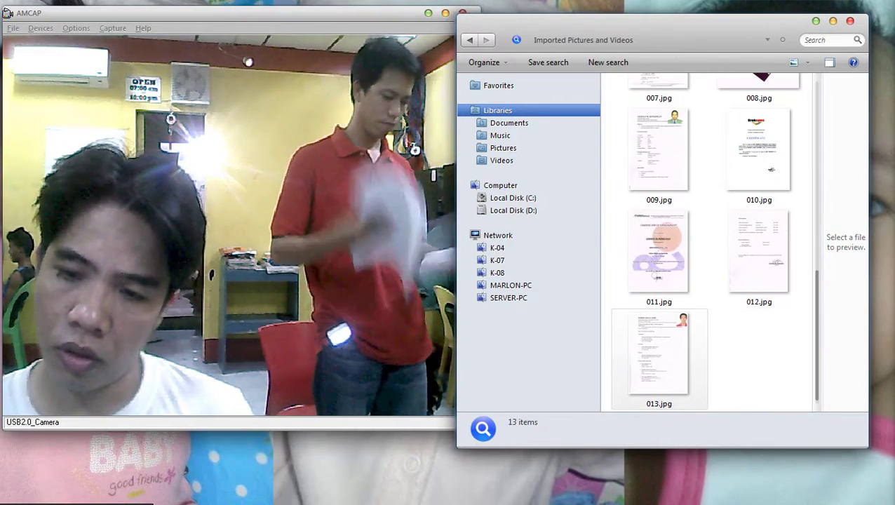
pyautogui.click(850, 21)
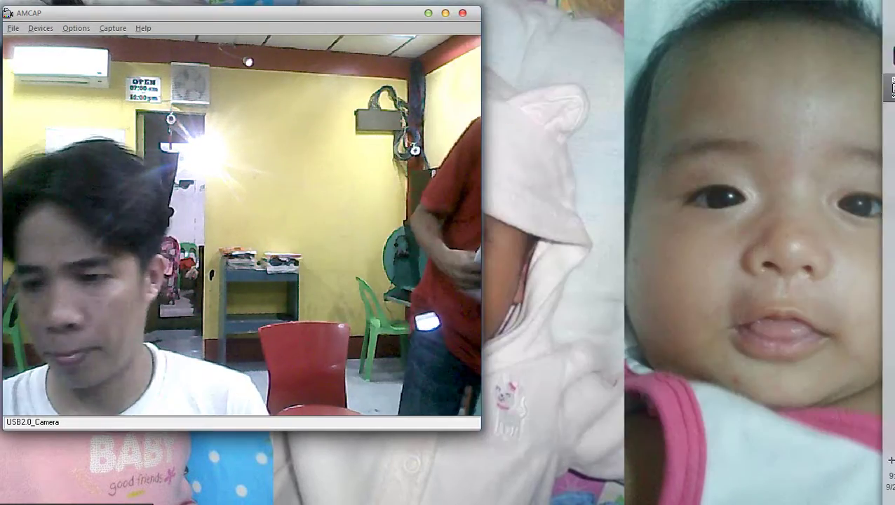
# Restore the Photoshop window, move it aside and minimize it to clear the desktop.
pyautogui.hotkey('alt', 'Tab')
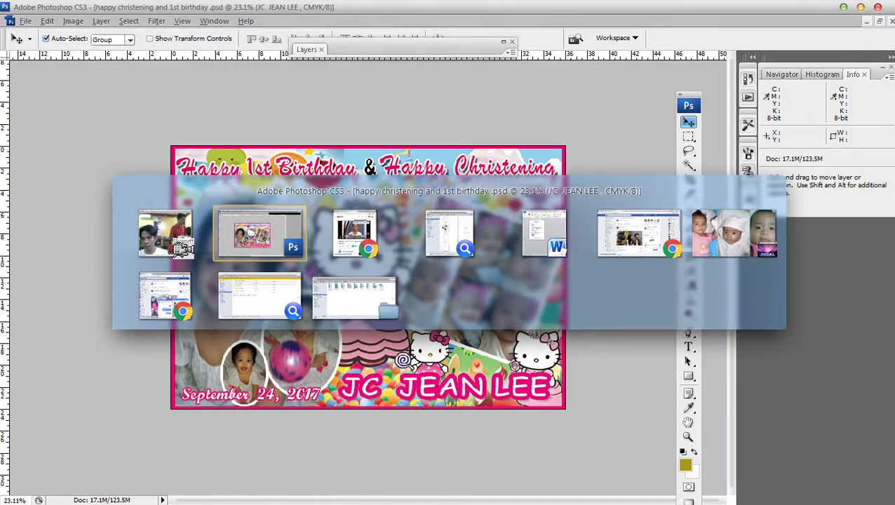
pyautogui.click(861, 7)
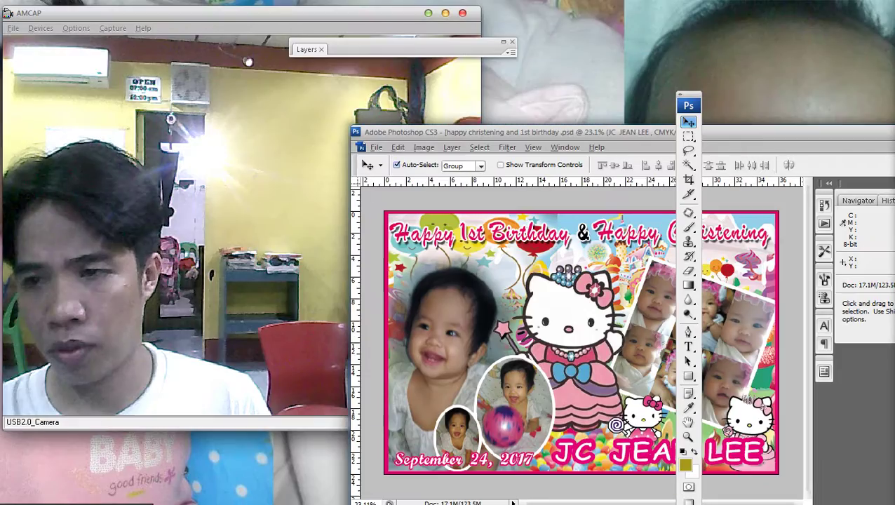
pyautogui.moveTo(491, 134); pyautogui.dragTo(345, 114)
pyautogui.press('super+Down')
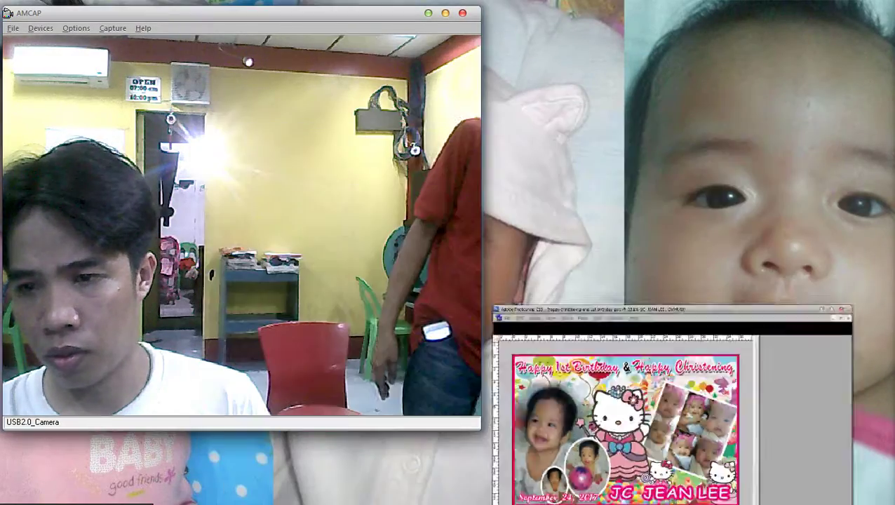
pyautogui.moveTo(679, 491)
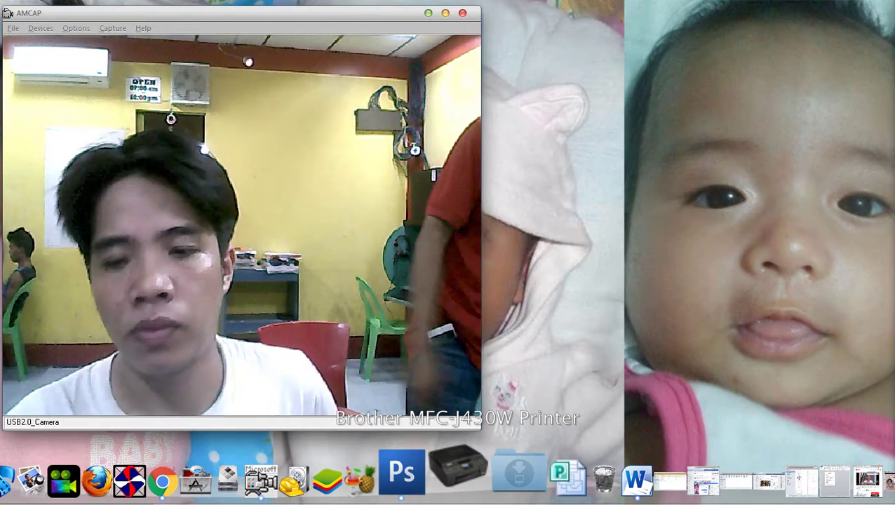
# Start a new Brother MFC-J430W scan at 400 DPI and preview the next resume page.
pyautogui.rightClick(460, 468)
pyautogui.click(523, 369)
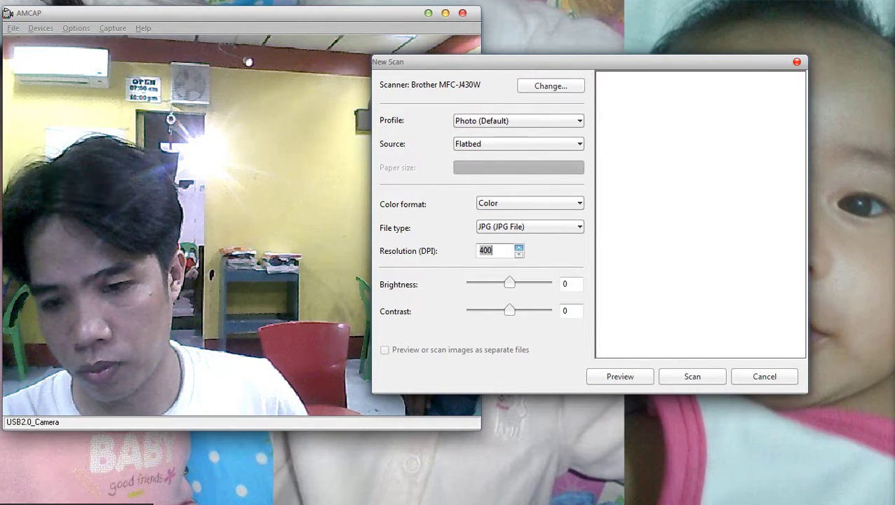
pyautogui.press('Return')
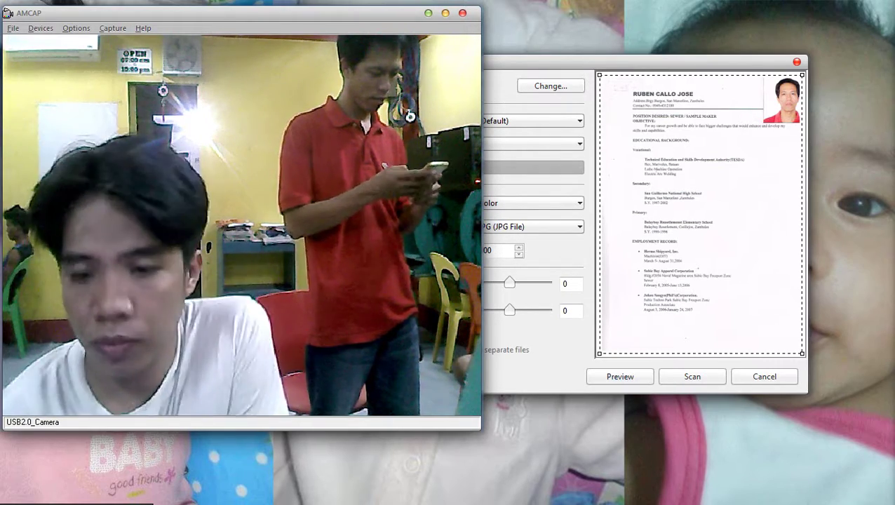
pyautogui.click(620, 376)
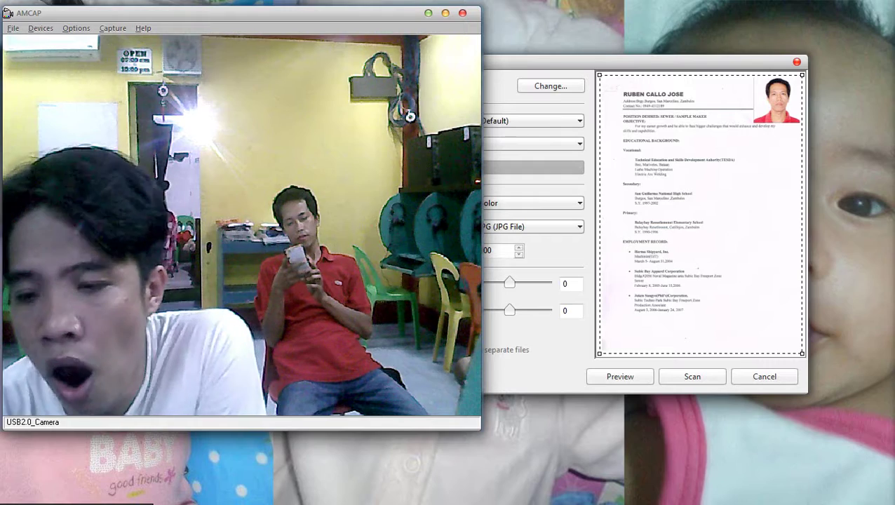
# Scan the resume page, launch Calculator while it scans, and confirm importing the scanned picture.
pyautogui.click(693, 377)
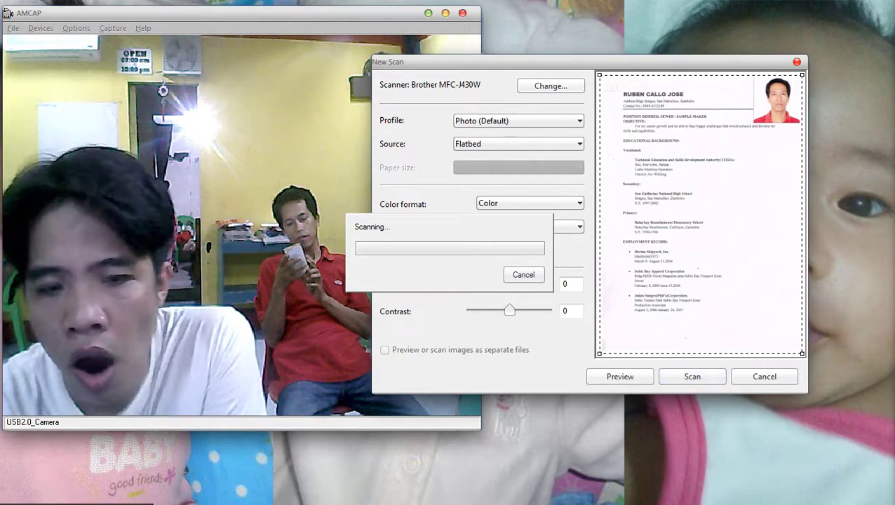
pyautogui.press('super')
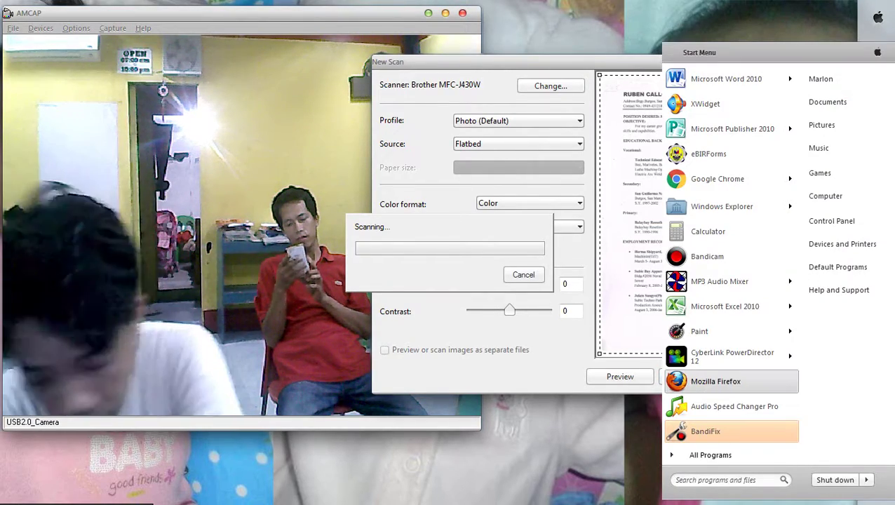
pyautogui.write('calc')
pyautogui.press('Return')
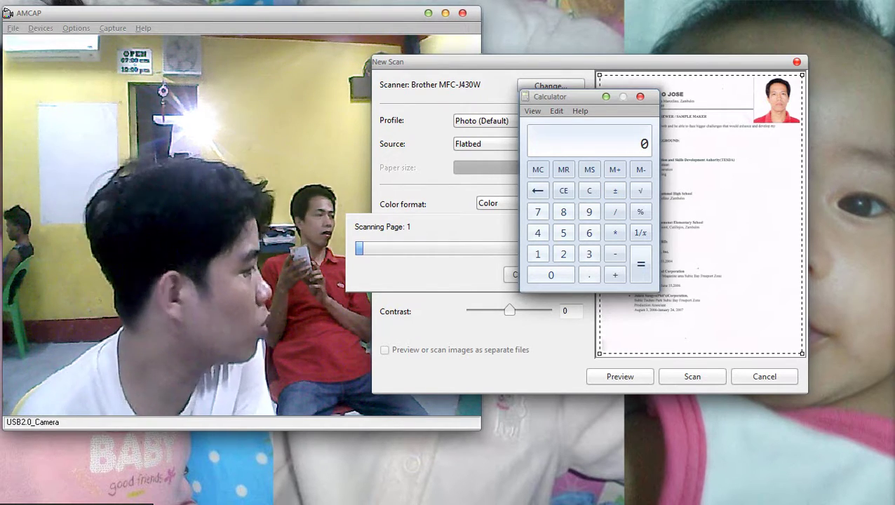
pyautogui.hotkey('alt', 'Tab')
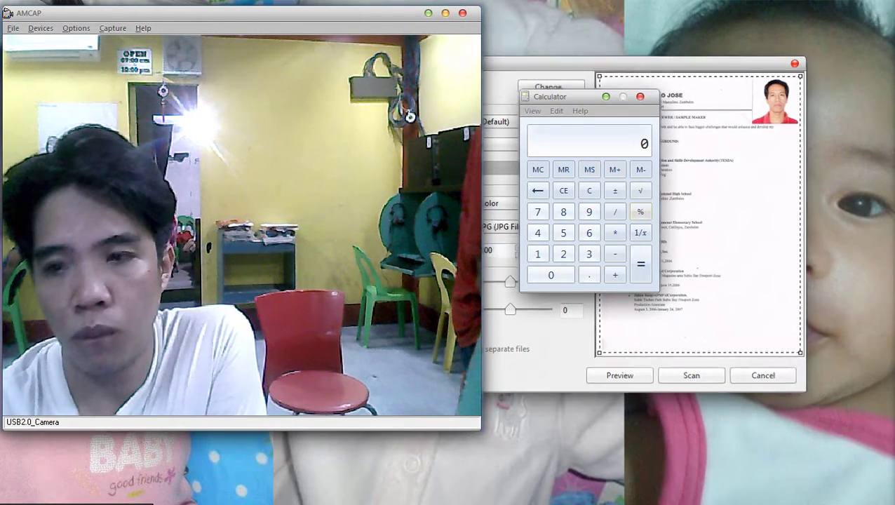
pyautogui.press('Return')
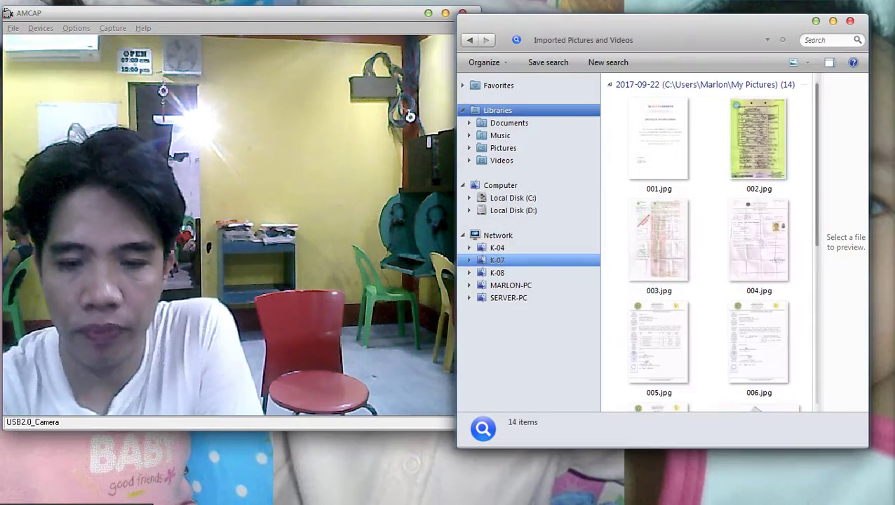
# Print 014.jpg full-page on the EPSON T60 with Fit picture to frame unchecked.
pyautogui.scroll(-4, 708, 246)
pyautogui.rightClick(754, 351)
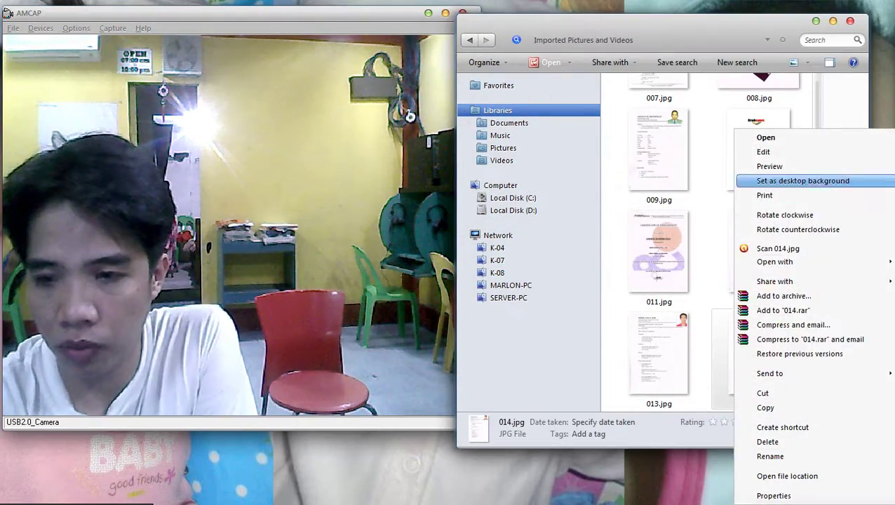
pyautogui.press('Escape')
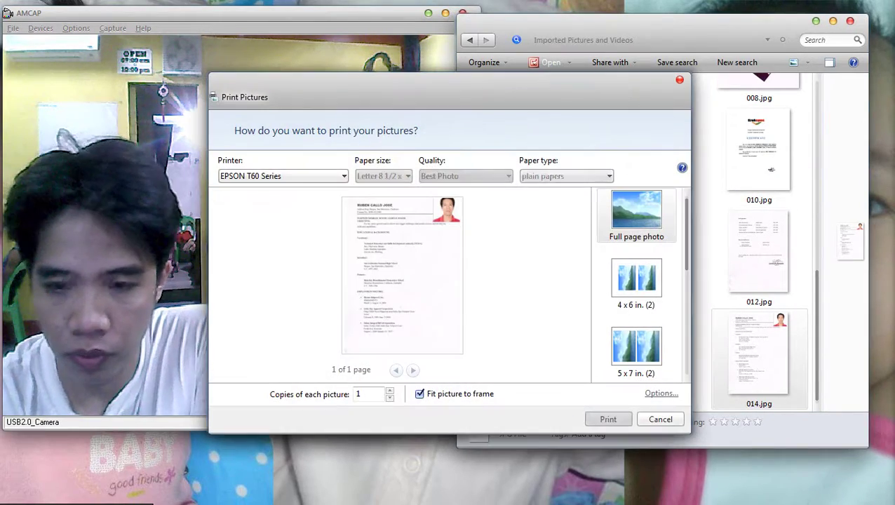
pyautogui.click(419, 393)
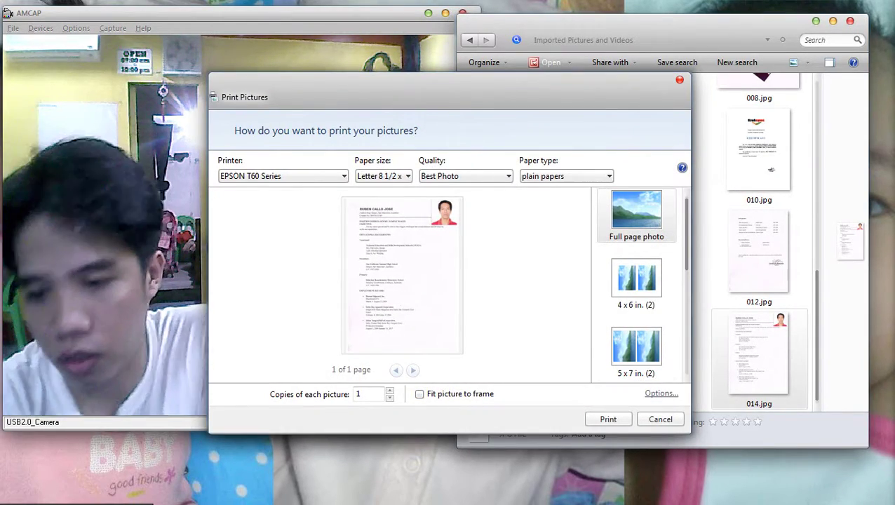
pyautogui.click(661, 393)
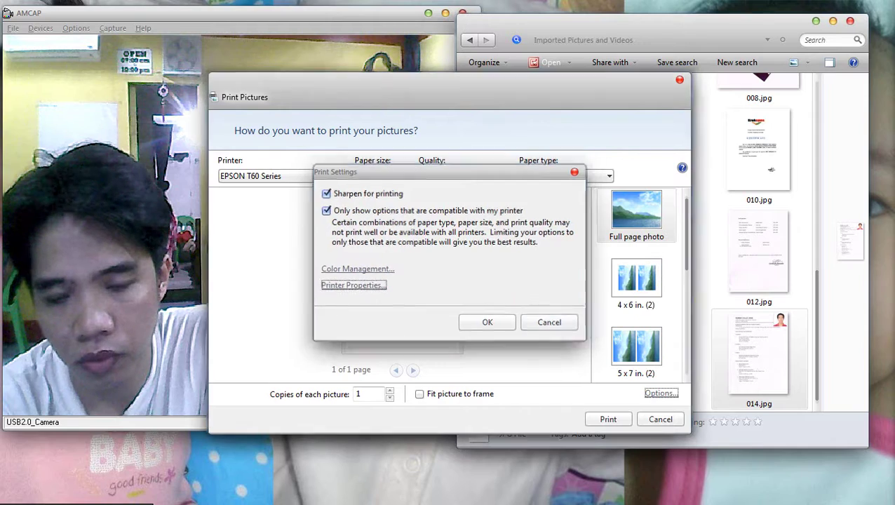
pyautogui.press('Escape')
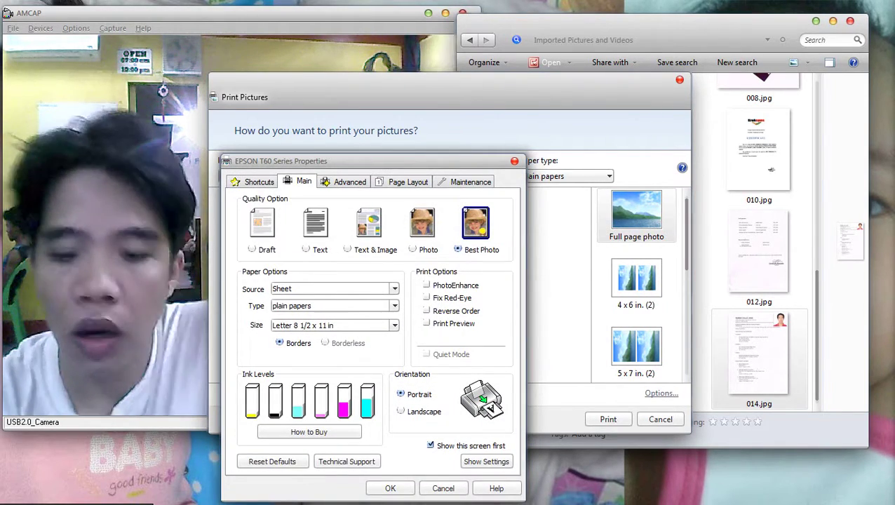
pyautogui.press('Return')
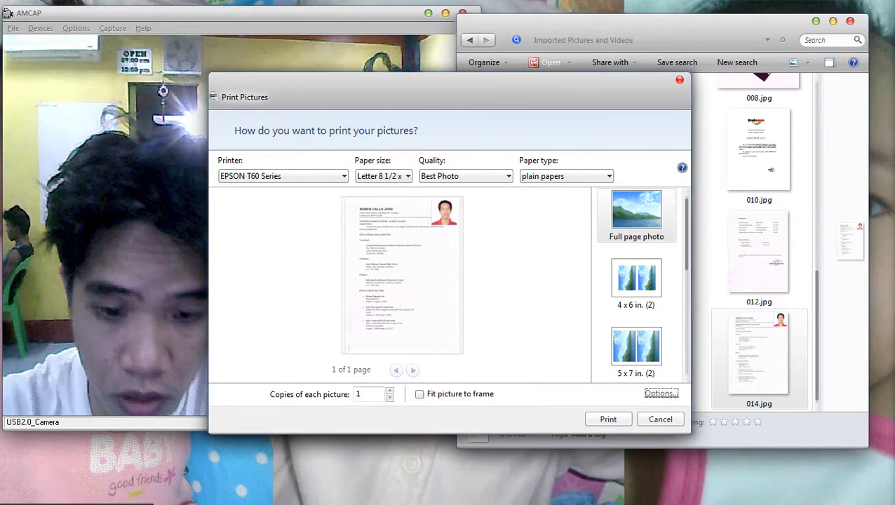
pyautogui.click(390, 391)
# Start the resume print job and compute 17 × 2 + 10 + 2 = 46 in Calculator.
pyautogui.press('Return')
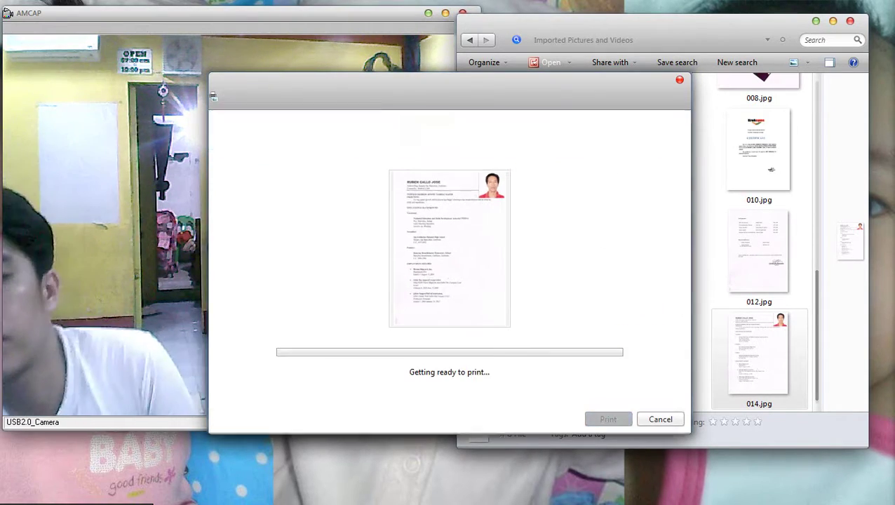
pyautogui.press('super')
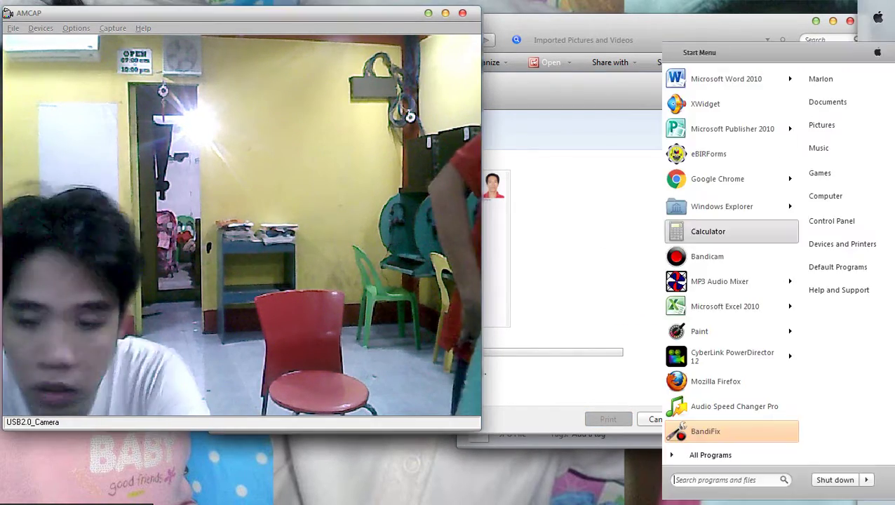
pyautogui.write('cal')
pyautogui.press('Return')
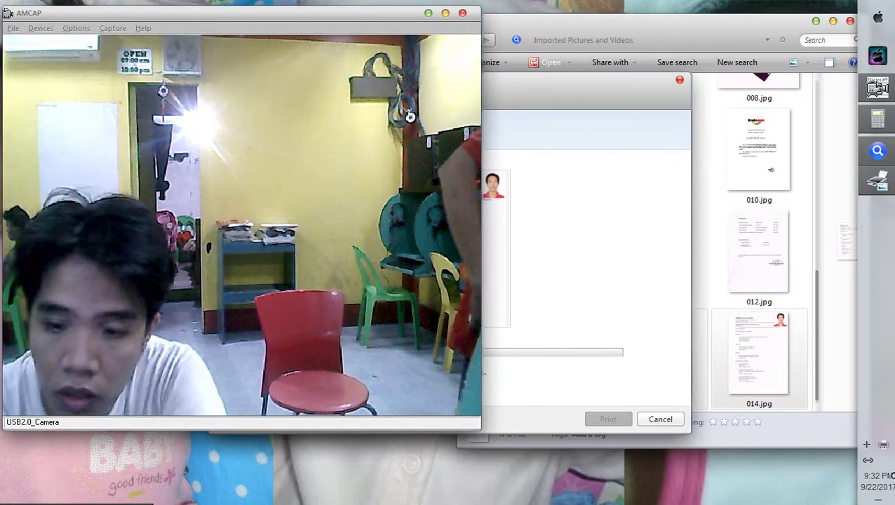
pyautogui.write('1')
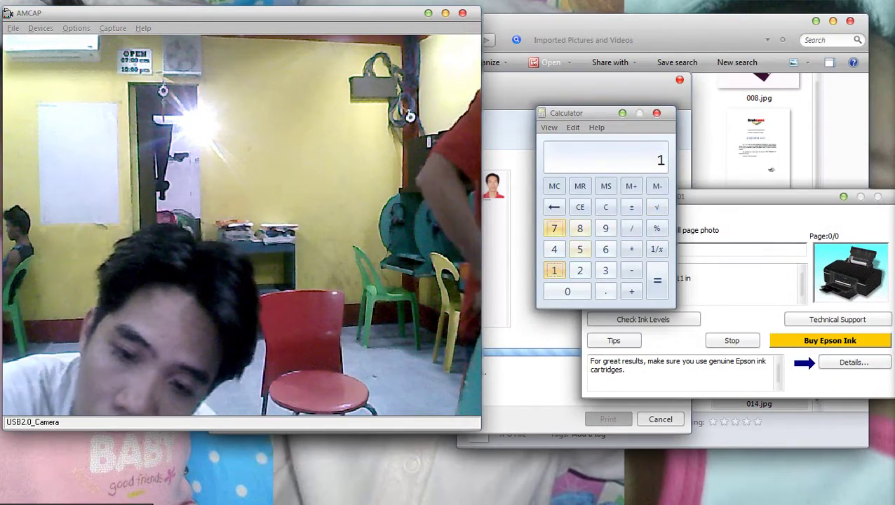
pyautogui.write('7 * 2 + 10 ')
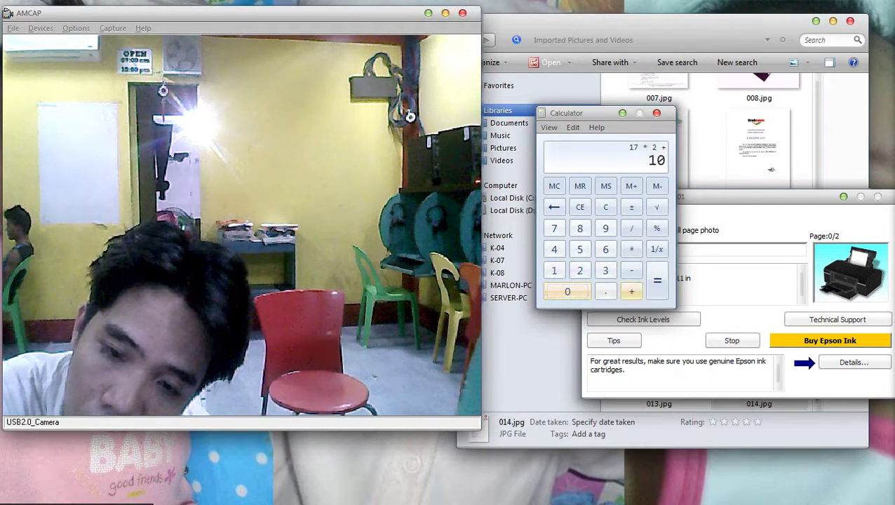
pyautogui.write('+ 2')
pyautogui.press('Return')
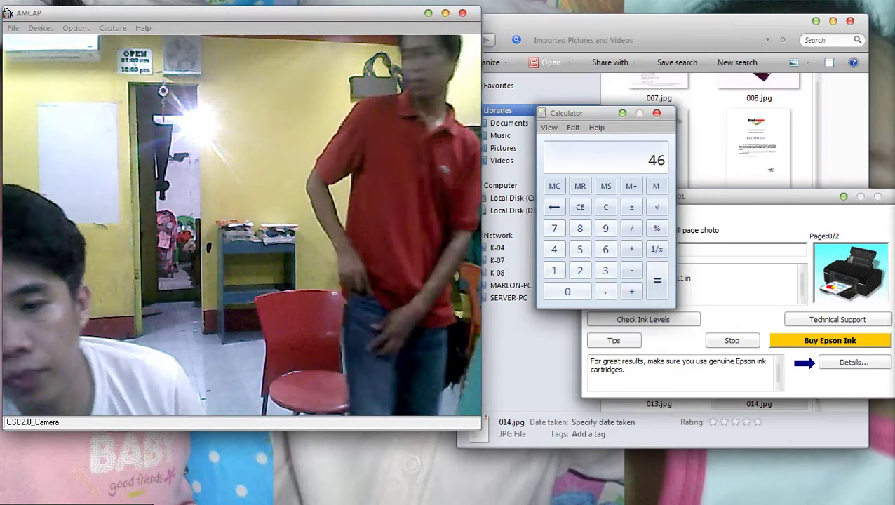
# Clear Calculator and recompute 17*2+10+2, again getting 46.
pyautogui.press('Escape')
pyautogui.write('17')
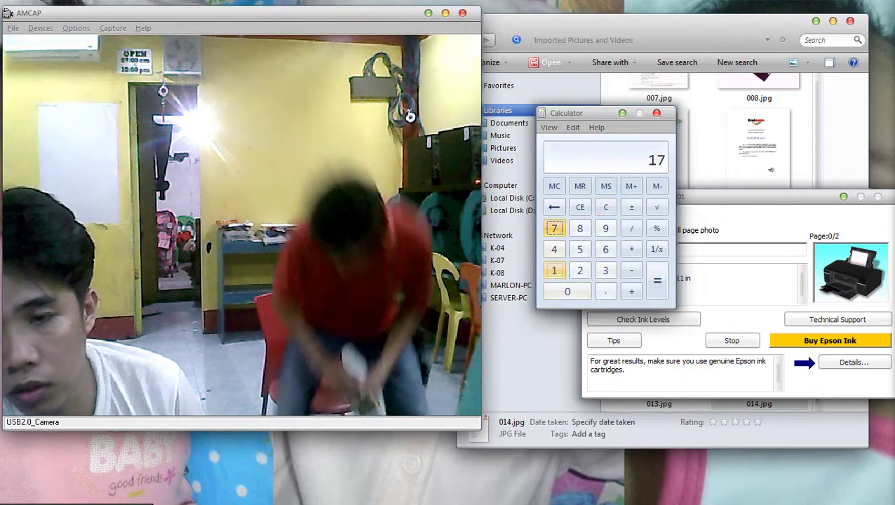
pyautogui.write('*2+10+')
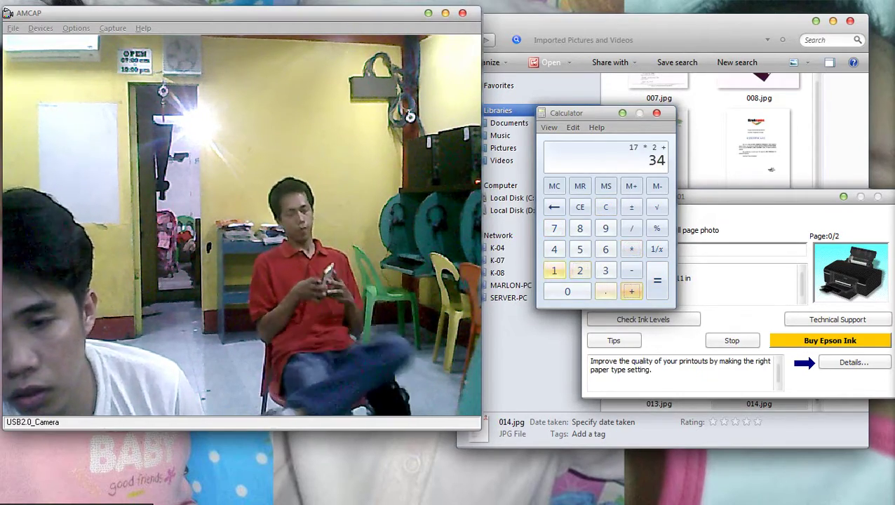
pyautogui.write('2')
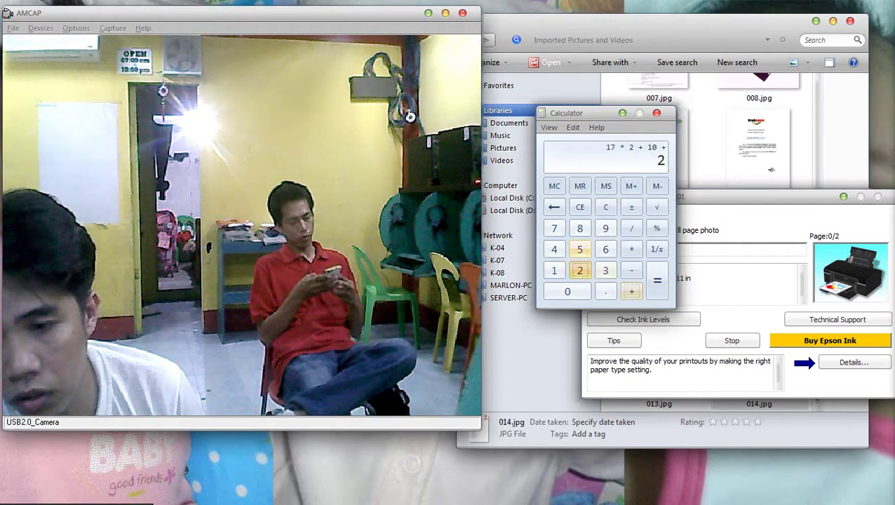
pyautogui.press('Return')
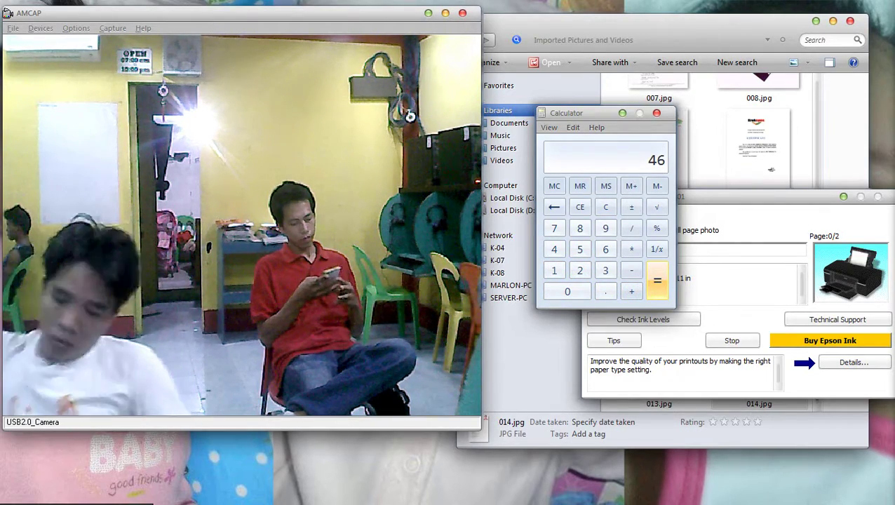